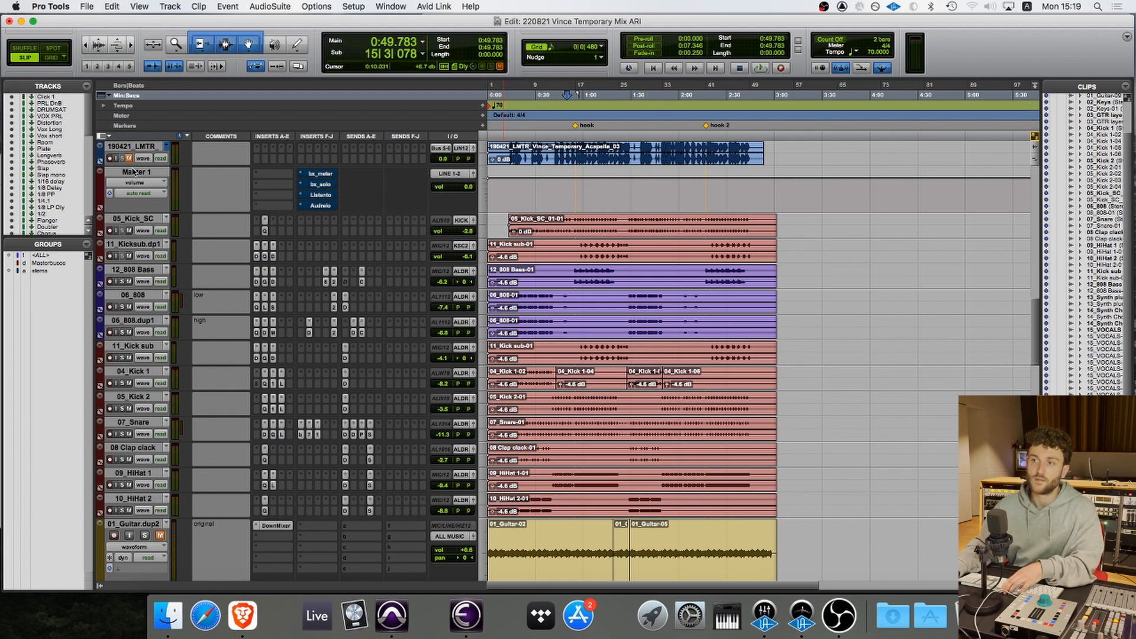
- Place the edit cursor just before the first notes of the 06_808 clip
scroll(254, 285, "up", 2)
scroll(217, 336, "down", 1)
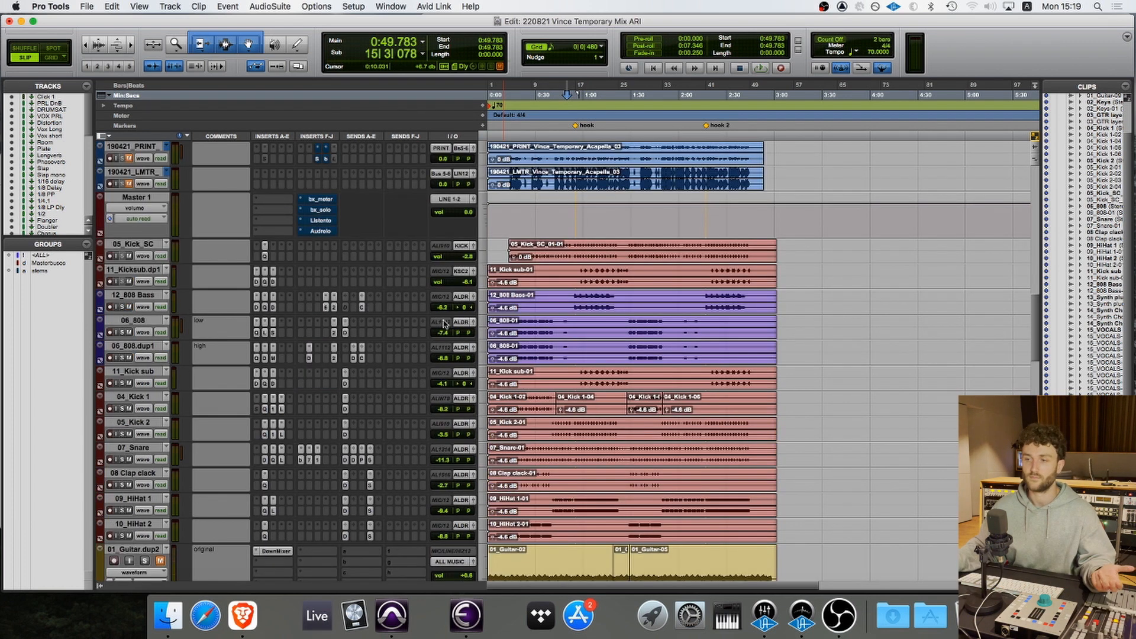
left_click(510, 321)
key("super+bracketright")
key("super+bracketright")
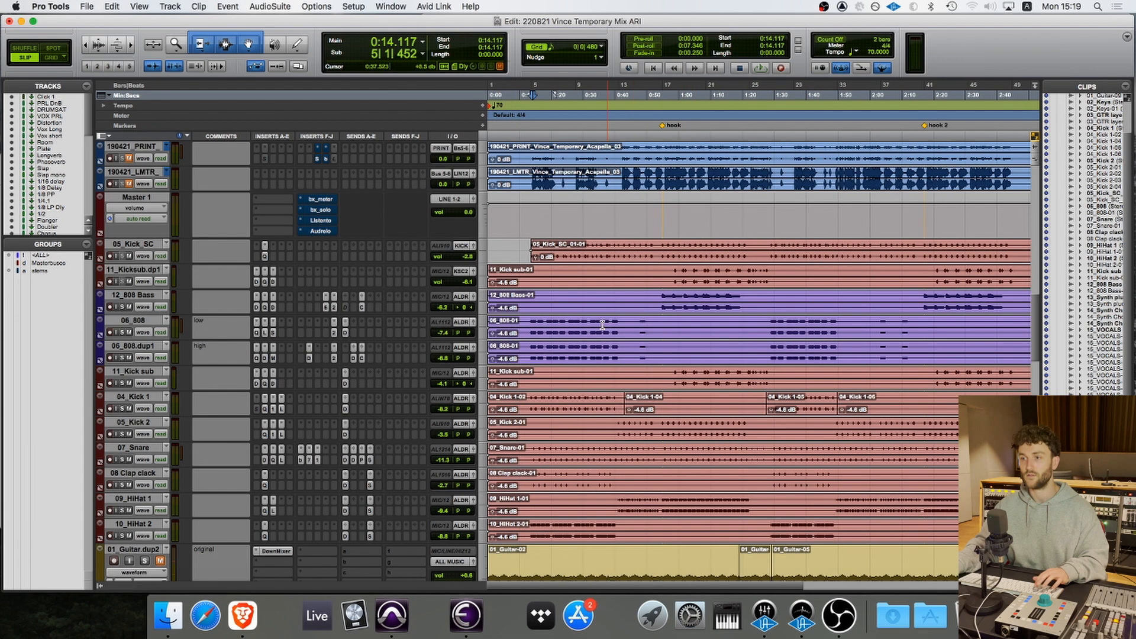
left_click(573, 322)
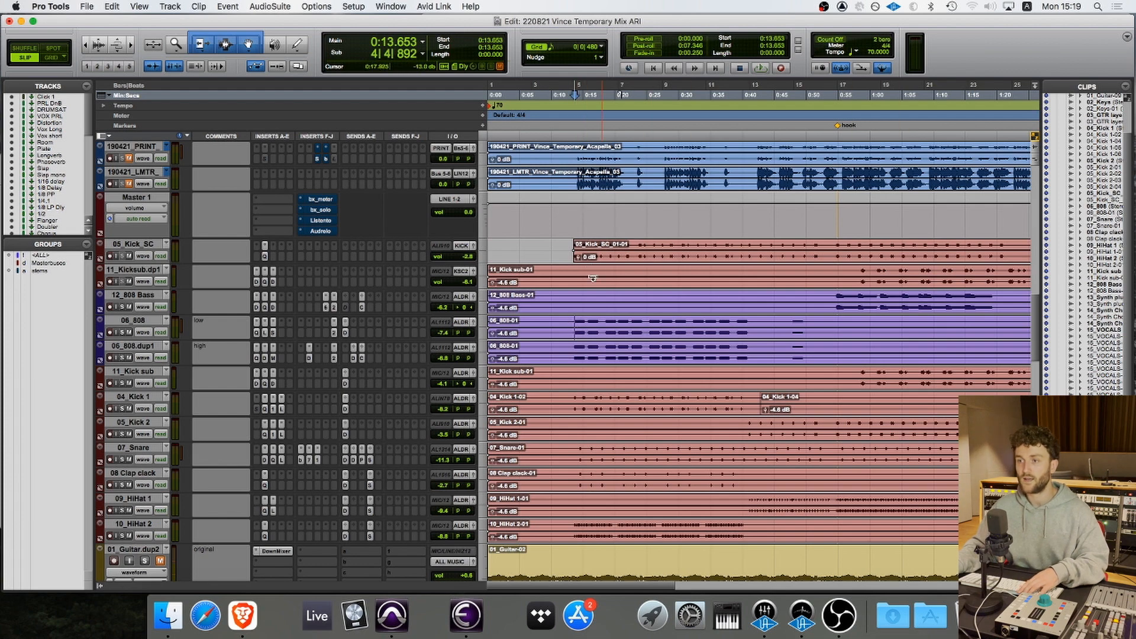
- Solo the 11_Kick sub track and listen to it from its first hits, at about 0:58
left_click(145, 373)
left_click(146, 400)
left_click(145, 424)
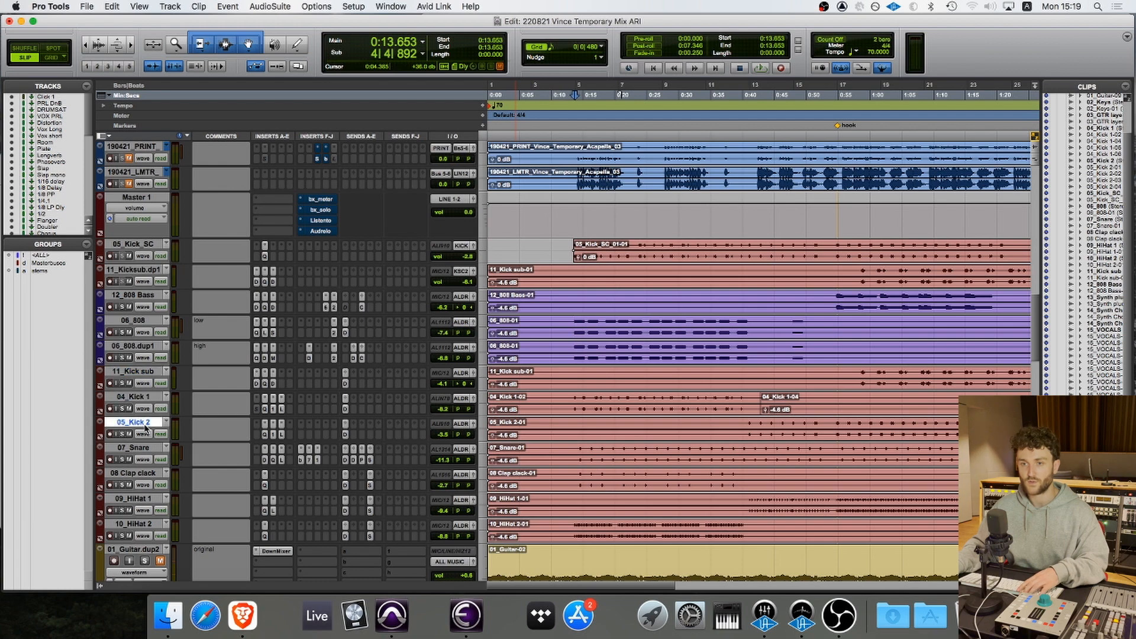
left_click(122, 383)
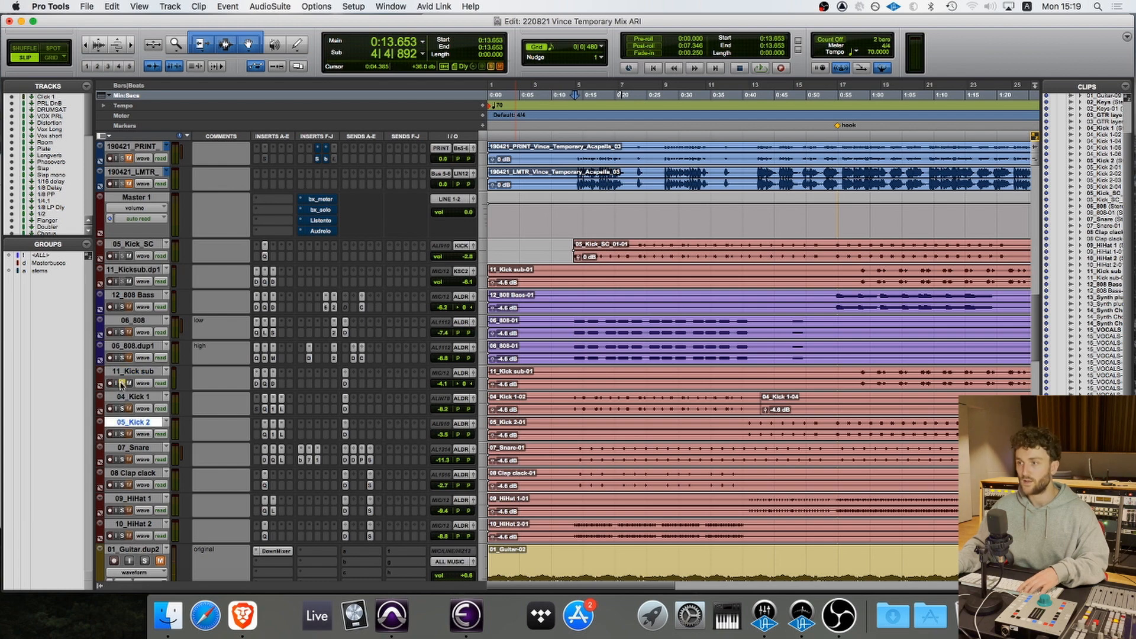
left_click(861, 373)
key("space")
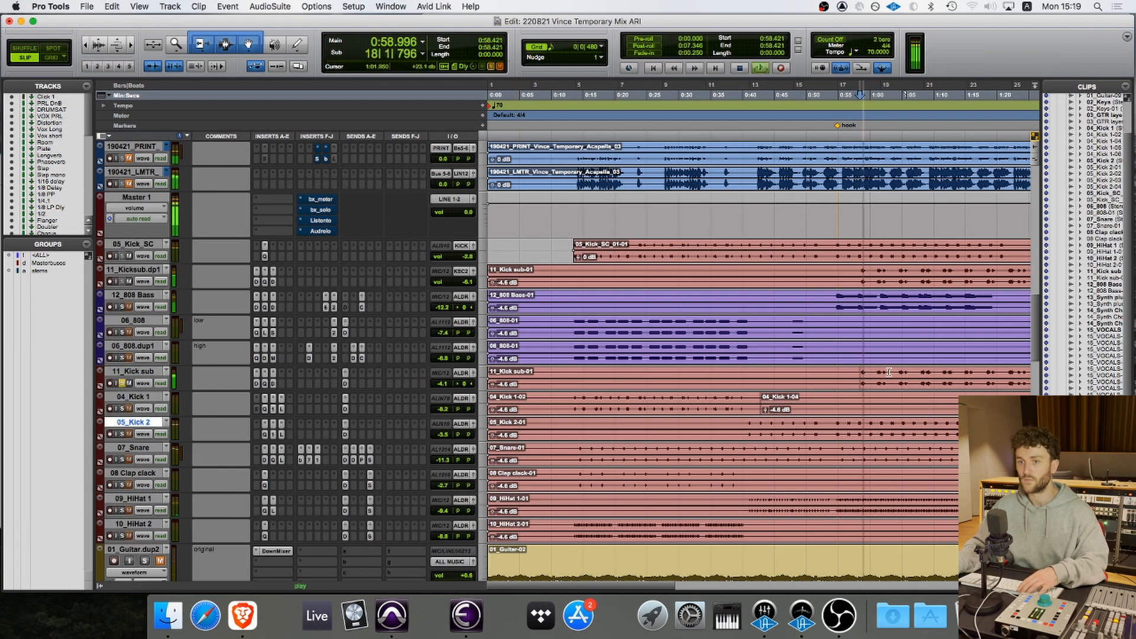
key("space")
- Solo the 04_Kick 1 track in place of the kick sub and play from its first hits, at about 0:13
left_click(122, 408)
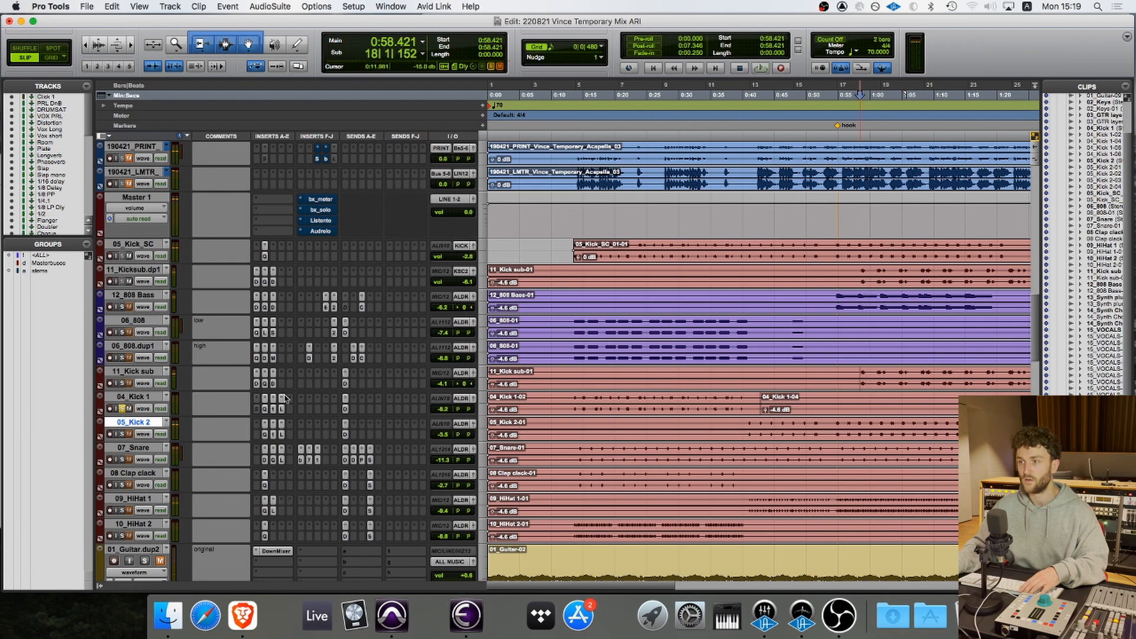
left_click(573, 399)
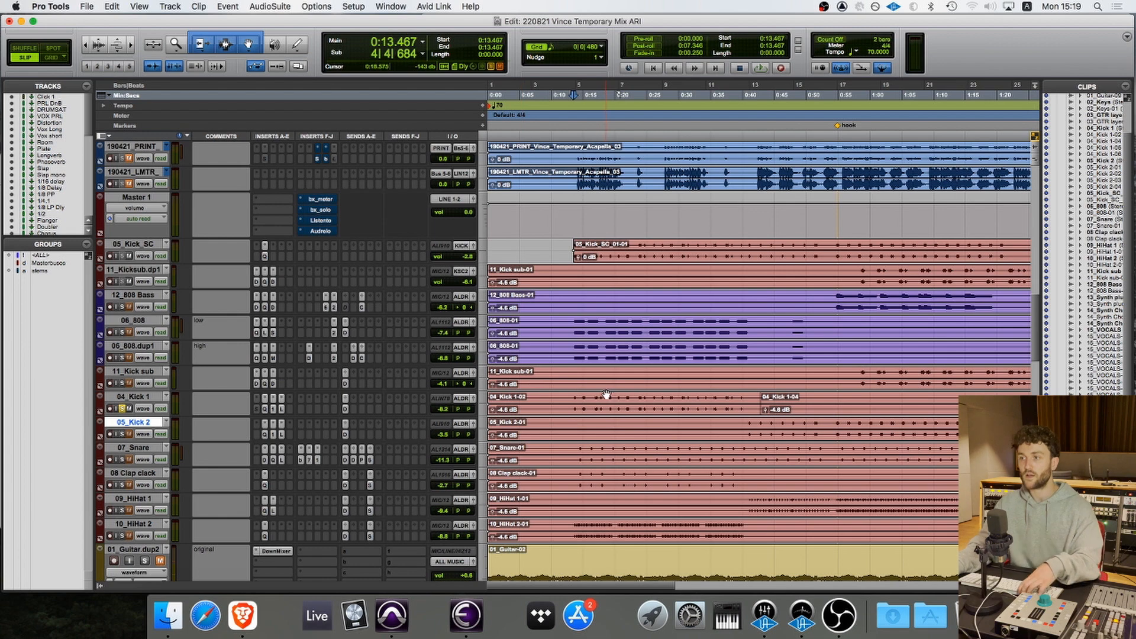
key("space")
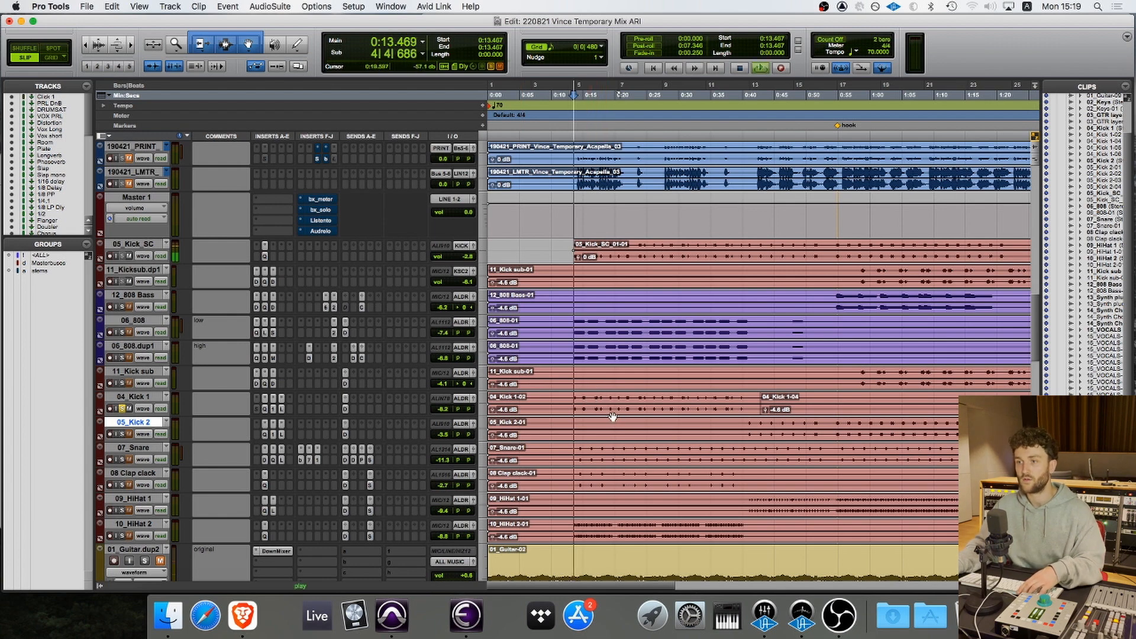
- Solo the 05_Kick 2 track instead and listen to it from its first hits, at about 0:41
left_click(749, 424)
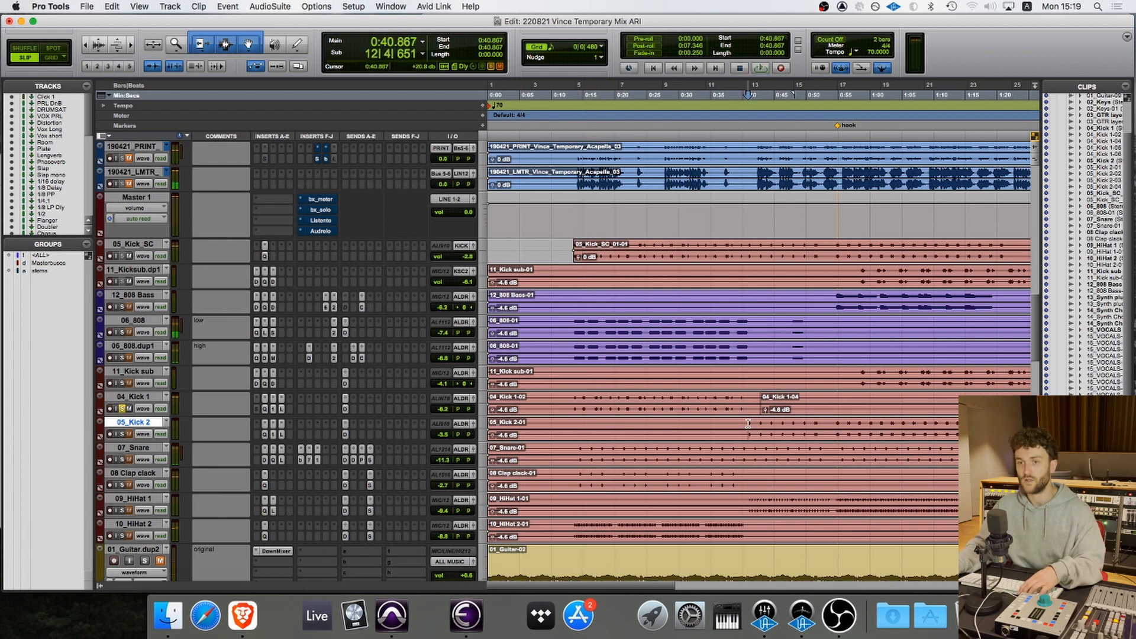
left_click(122, 434)
key("space")
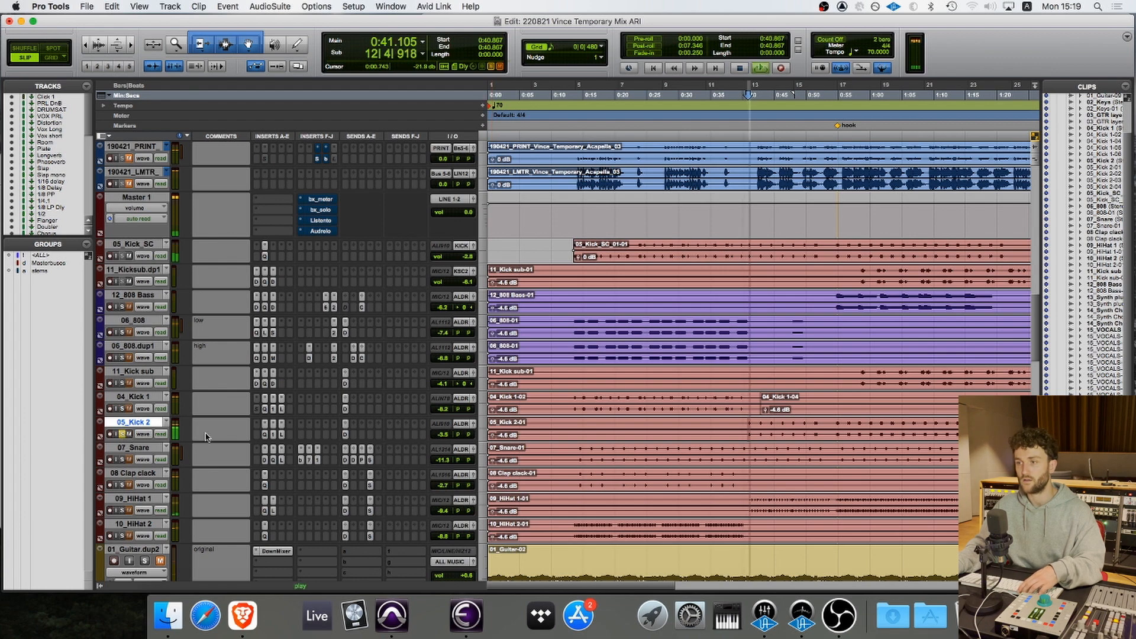
key("space")
- Solo 04_Kick 1 together with 05_Kick 2 and place the edit cursor at the first Kick 1 hits, at about 0:13
scroll(736, 425, "right", 3)
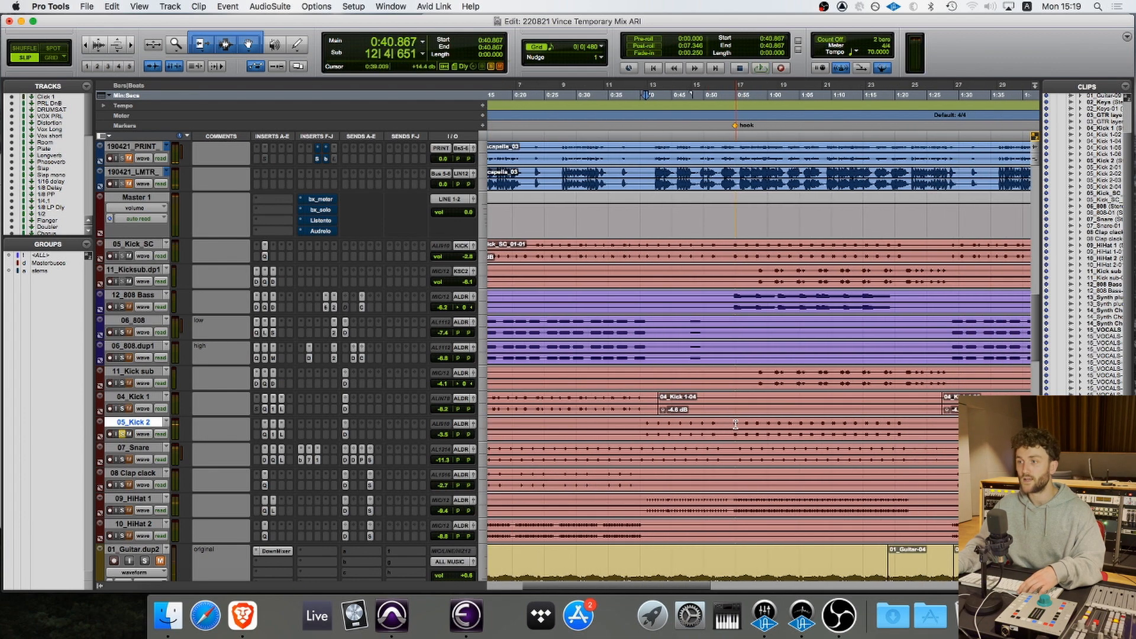
scroll(755, 427, "left", 3)
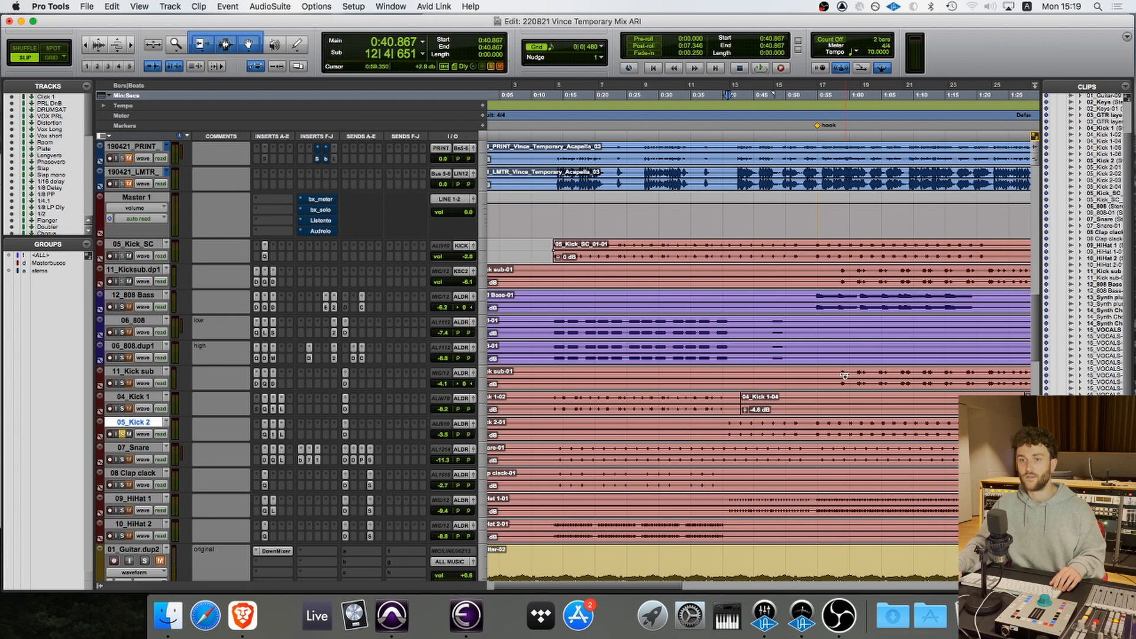
left_click(122, 408)
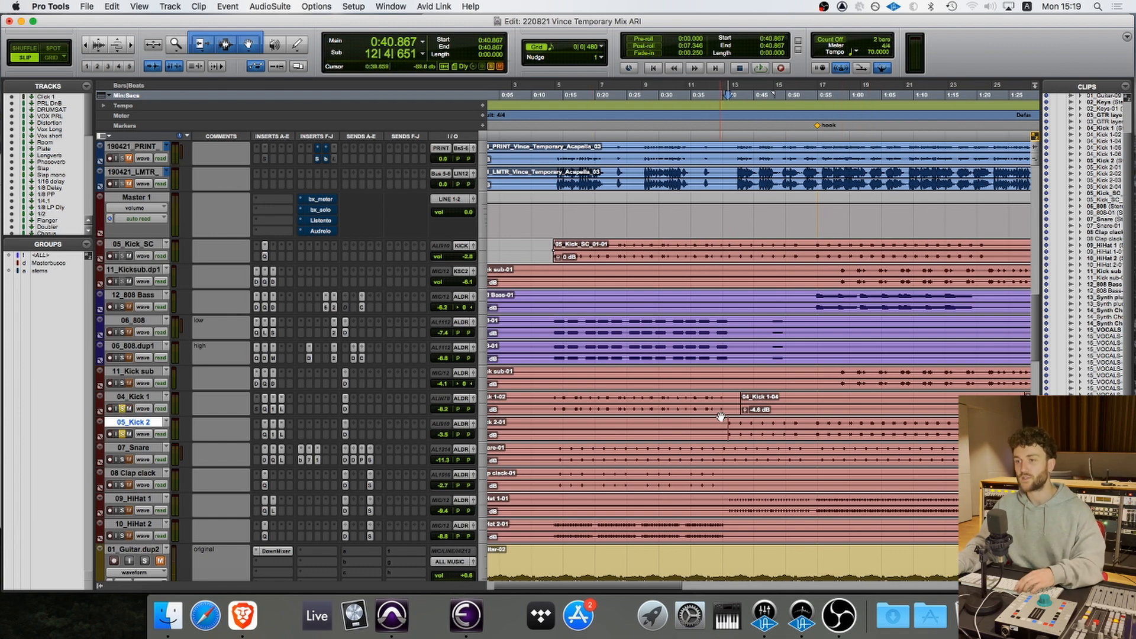
left_click(551, 398)
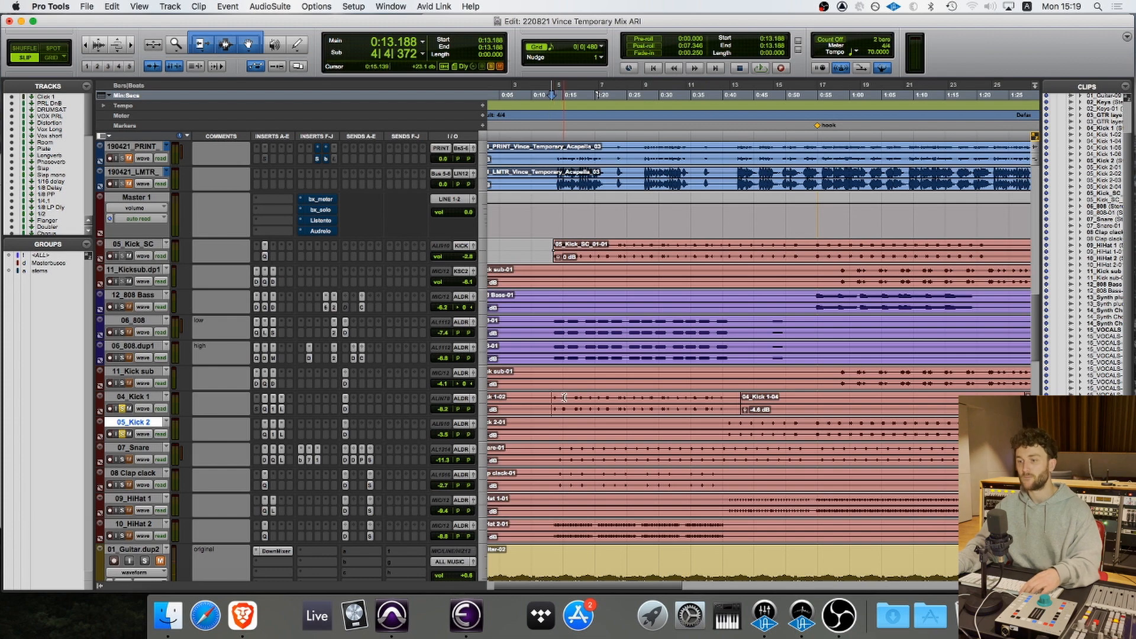
- Add 11_Kick sub to the soloed kicks and listen to them together from just before the first kick sub hit in the hook
scroll(832, 395, "up", 6)
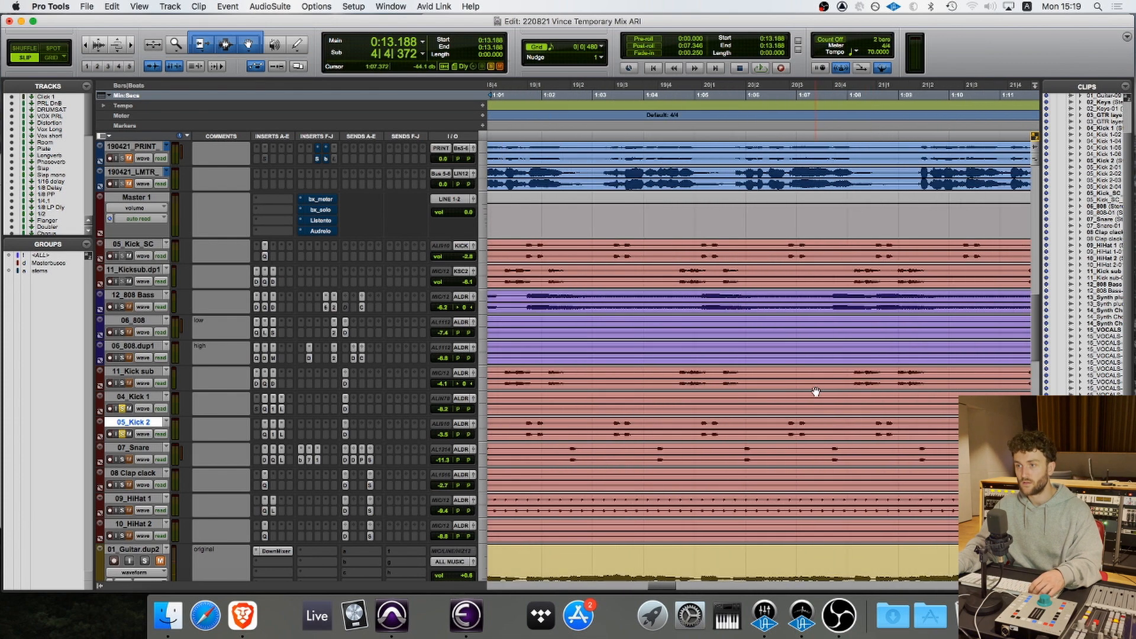
scroll(702, 407, "left", 10)
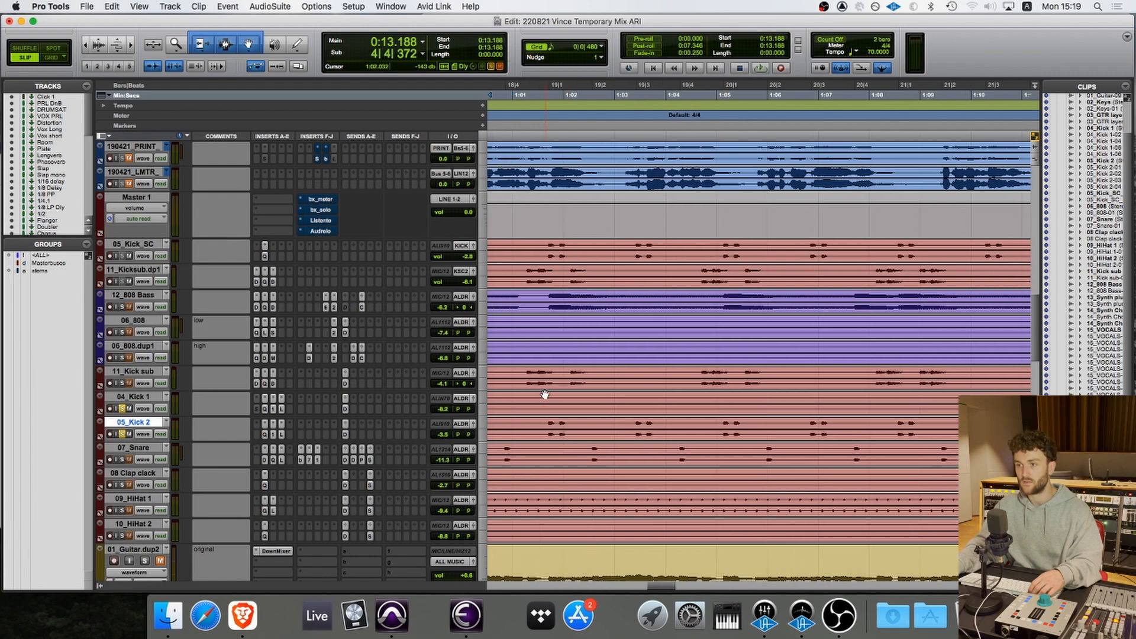
scroll(690, 393, "down", 2)
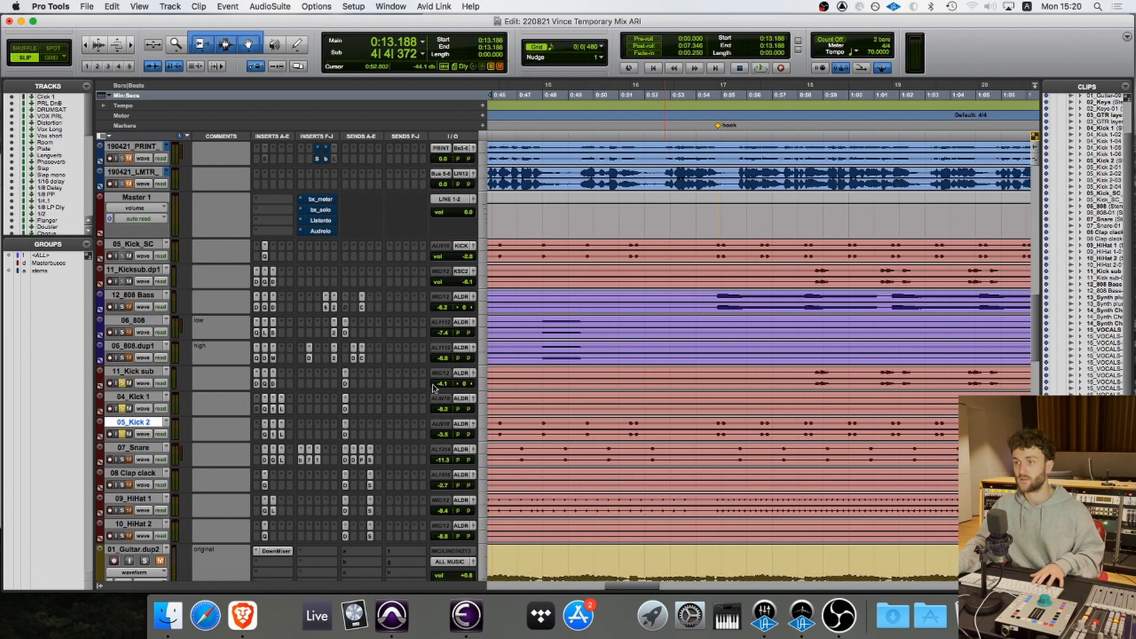
left_click(798, 375)
key("space")
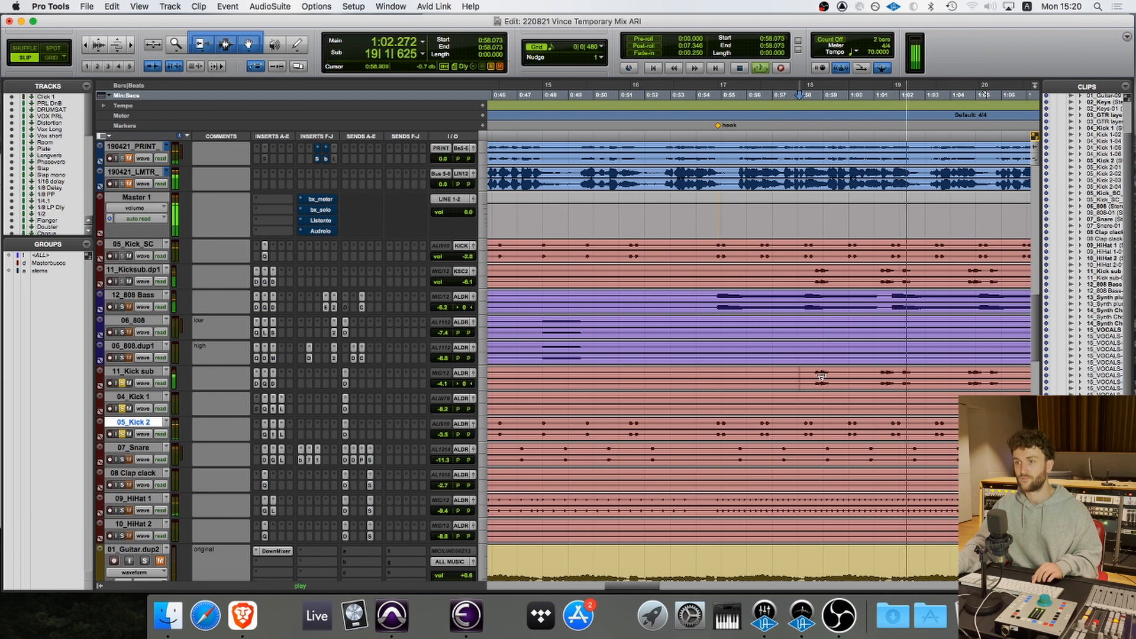
key("space")
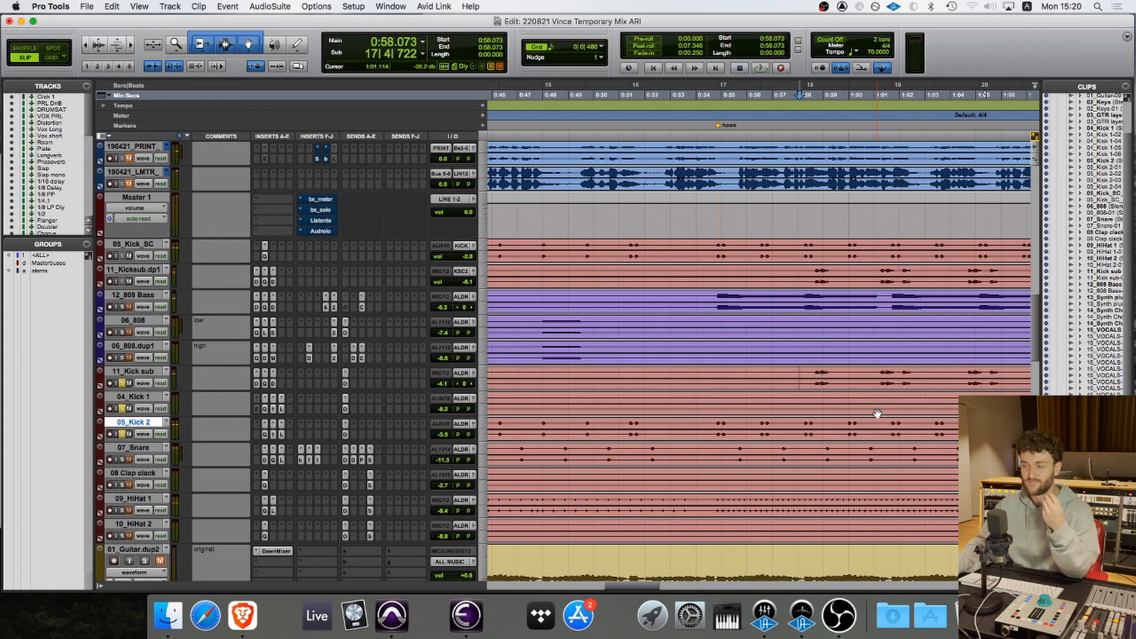
- Examine how the 12_808 Bass notes line up with the kick sub hits from the start of the hook
scroll(855, 389, "right", 1)
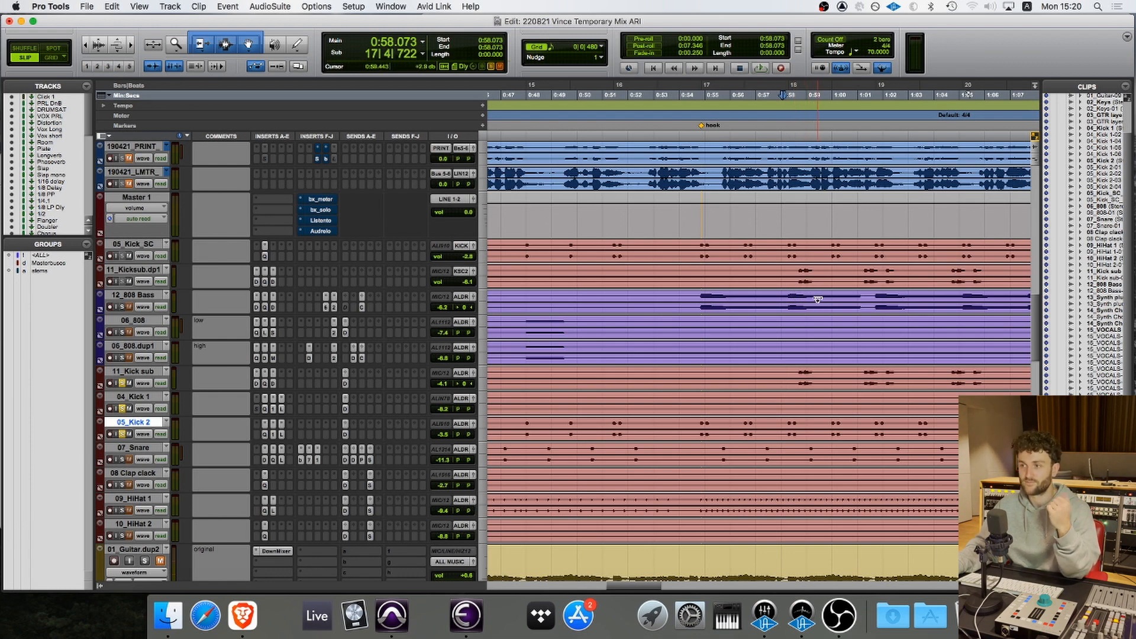
scroll(822, 304, "right", 5)
scroll(822, 310, "down", 4)
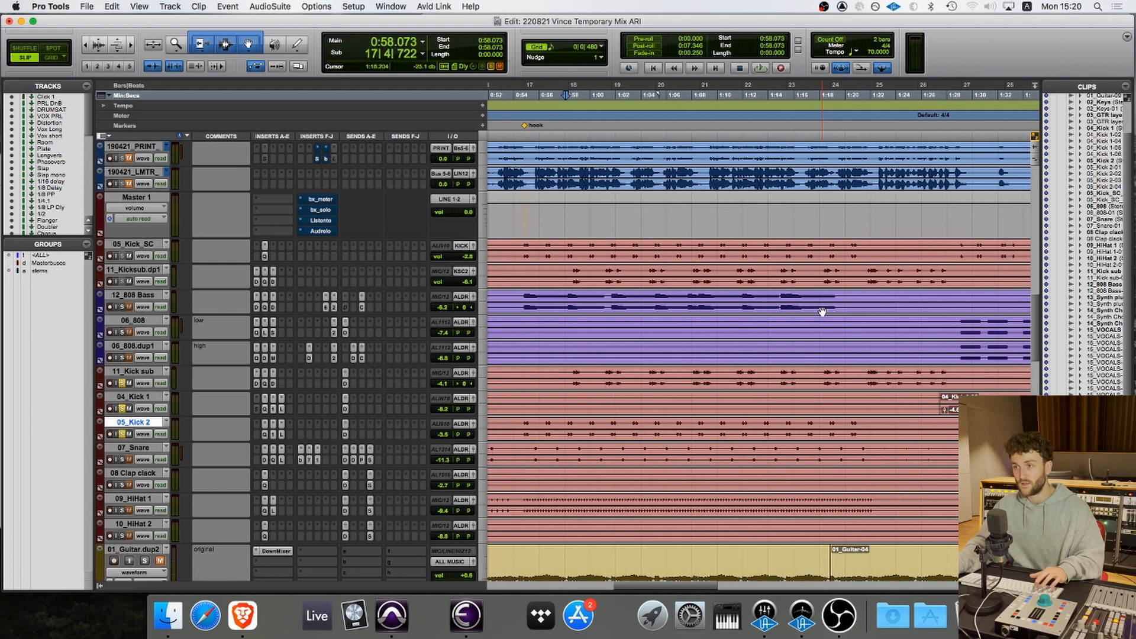
left_click(577, 298)
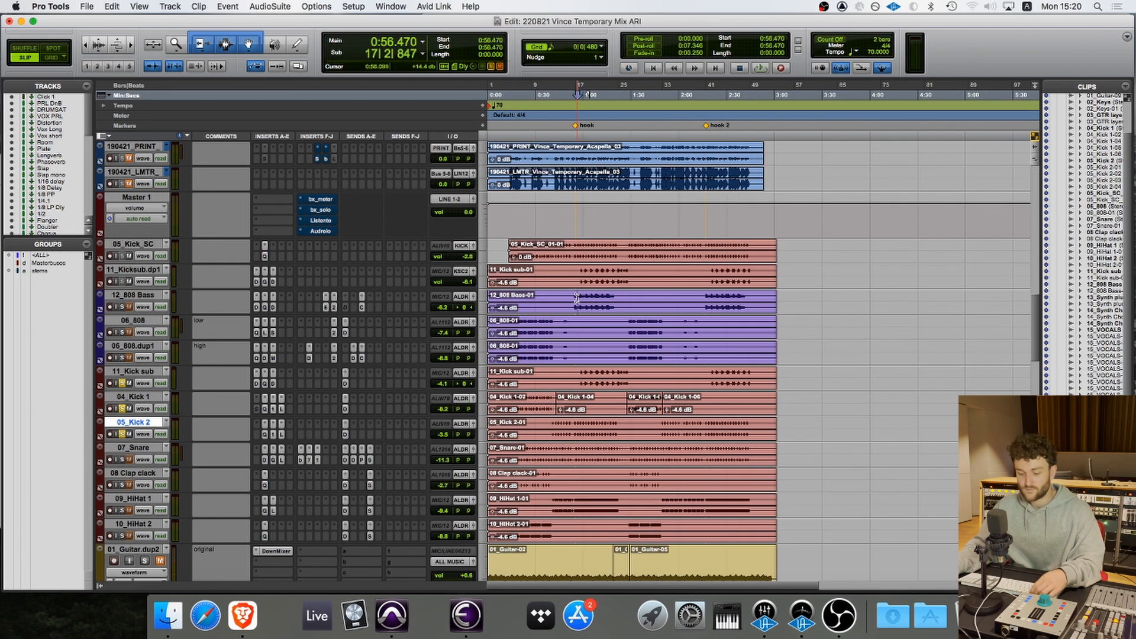
key("t")
key("t")
key("t")
key("t")
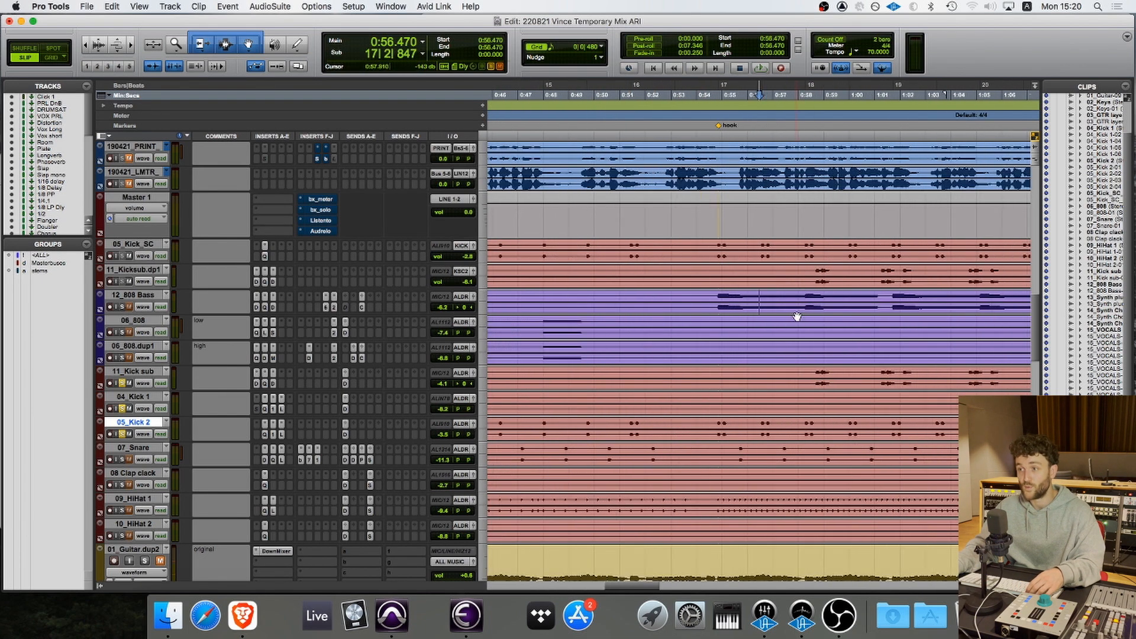
left_click(800, 324)
key("r")
key("r")
key("r")
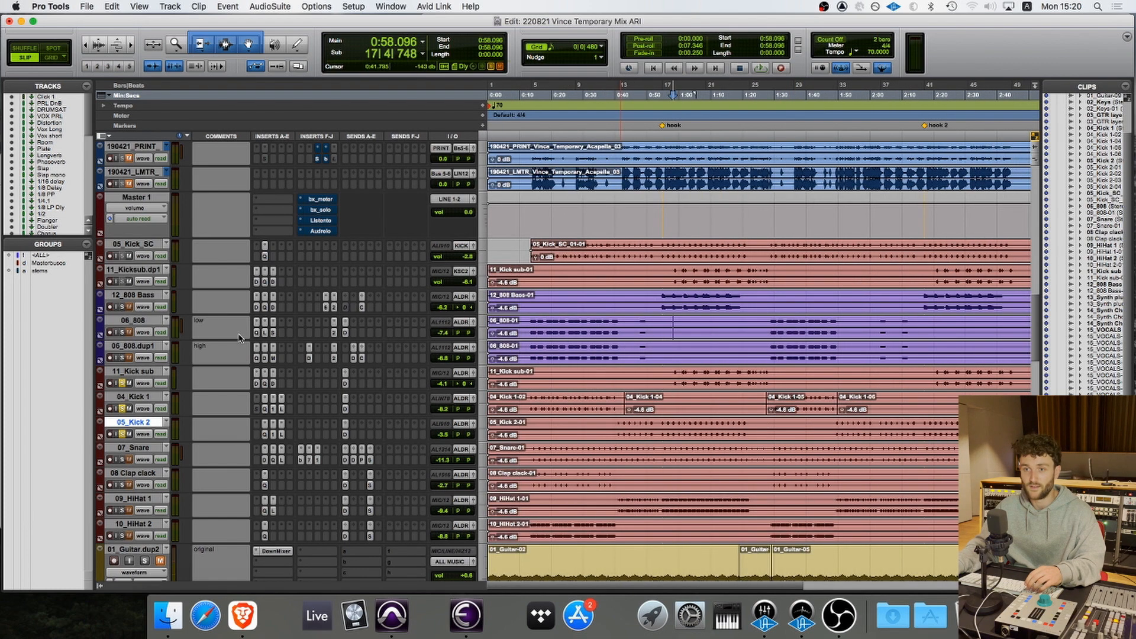
- Inspect the kick sub and 808 tracks from the first drum entry through to the hook
left_click(137, 306)
left_click(121, 296)
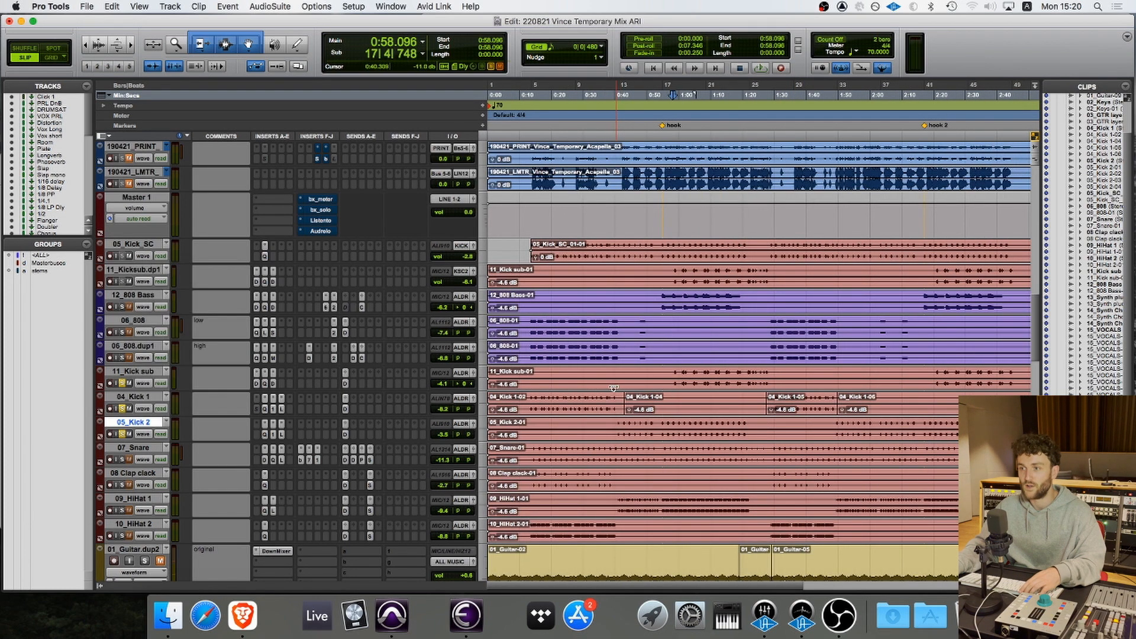
left_click(673, 373)
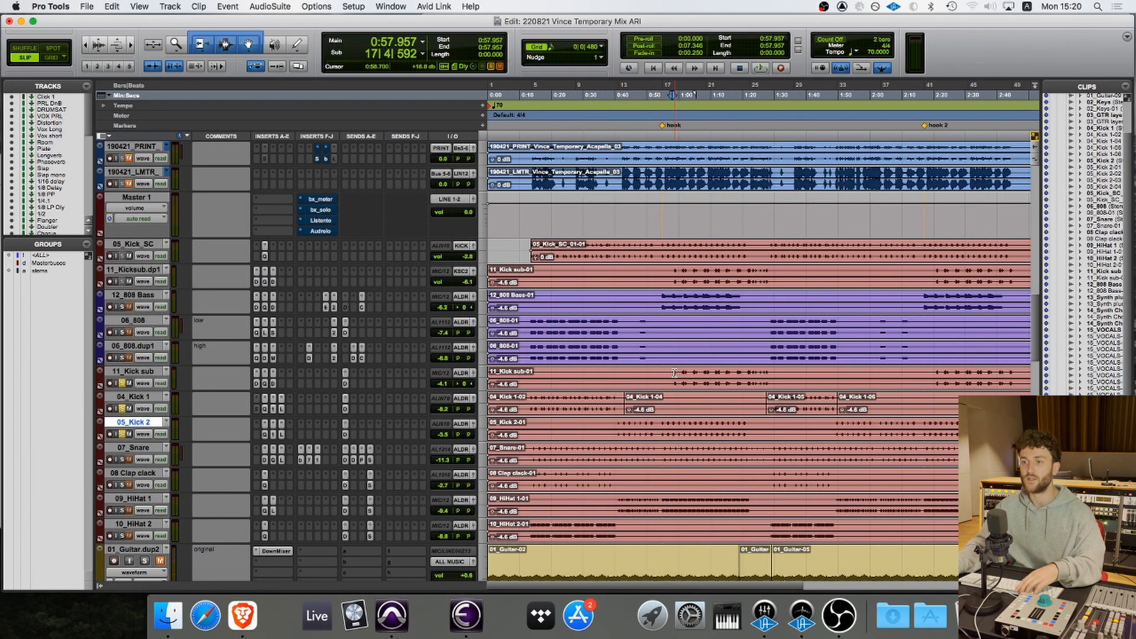
left_click(529, 372)
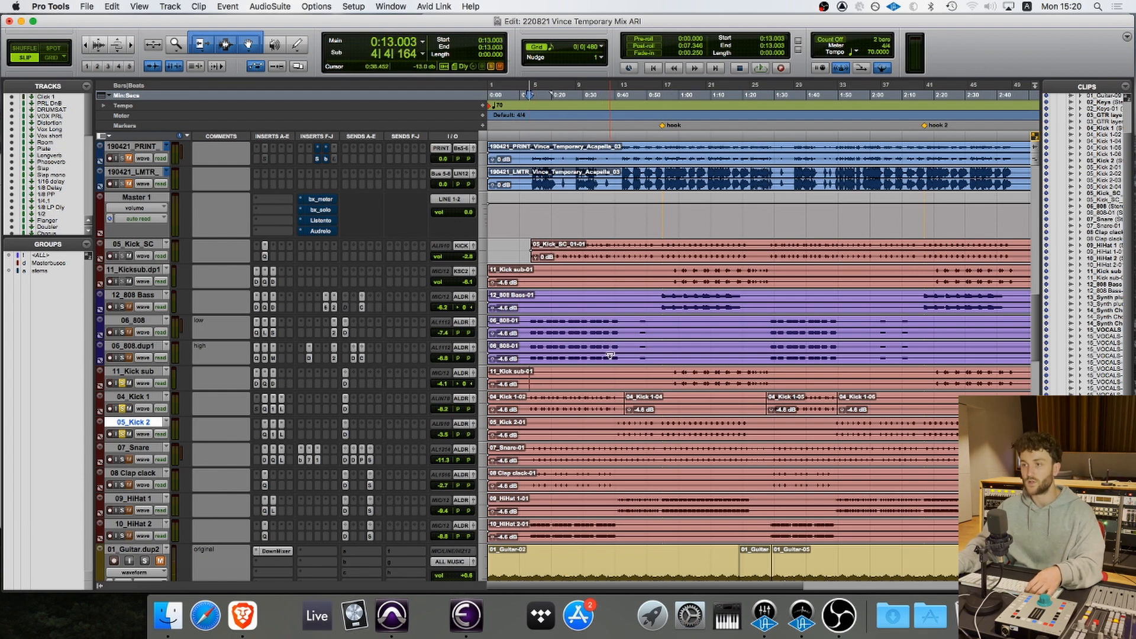
key("t")
key("t")
key("t")
scroll(818, 368, "right", 12)
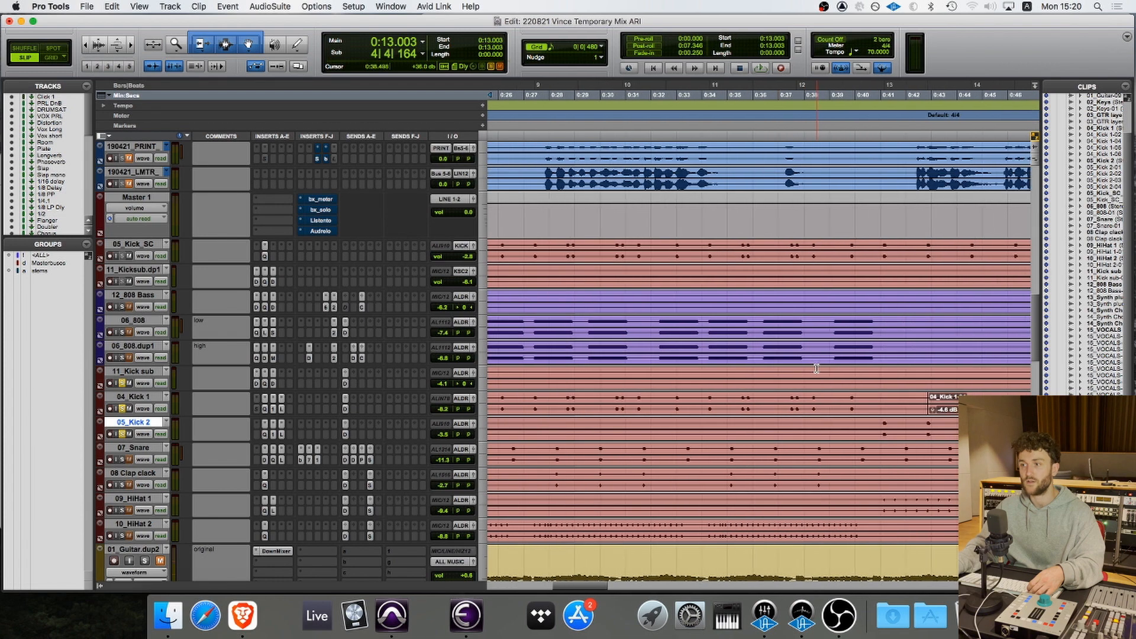
scroll(816, 369, "right", 3)
key("r")
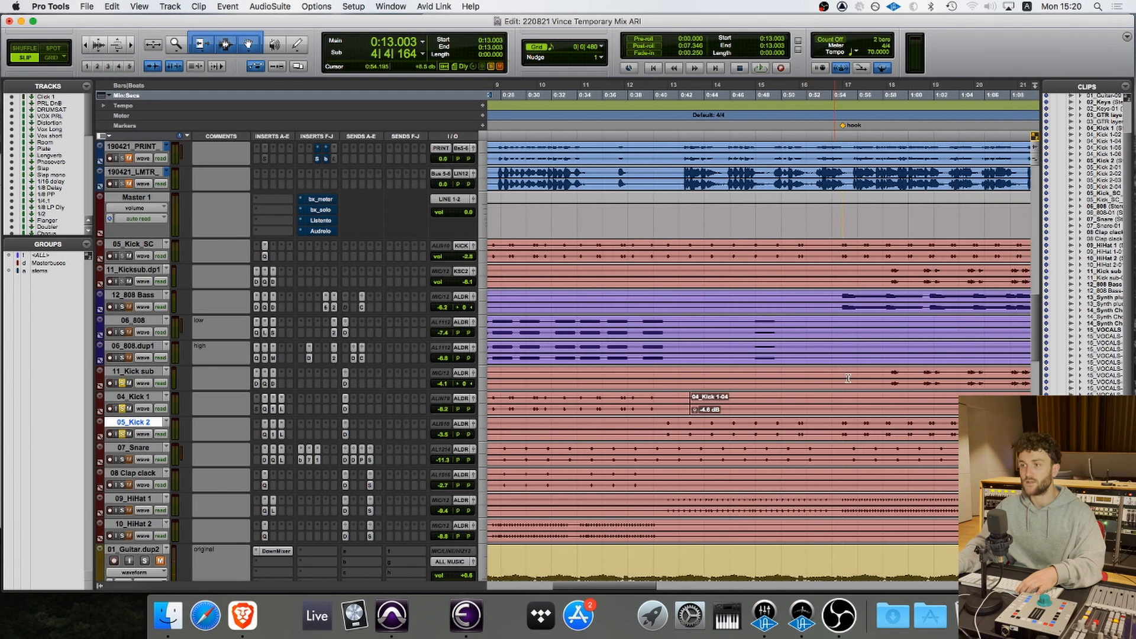
- Listen to the soloed kick tracks from about 0:57.7, just before the first kick sub hit in the hook
left_click(878, 374)
key("space")
key("t")
key("t")
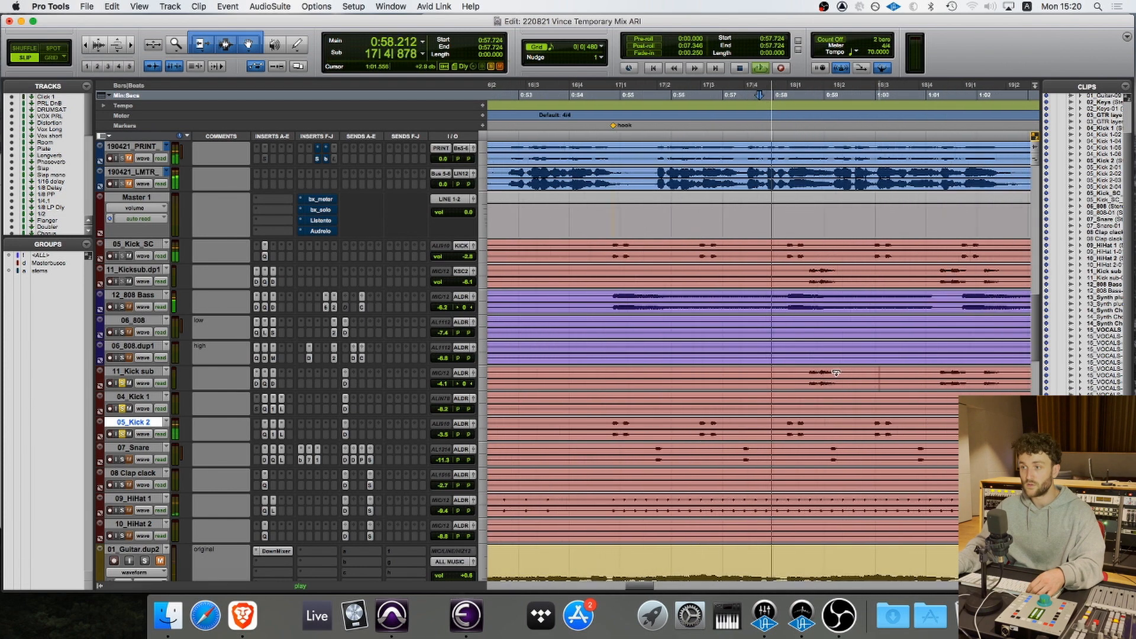
key("space")
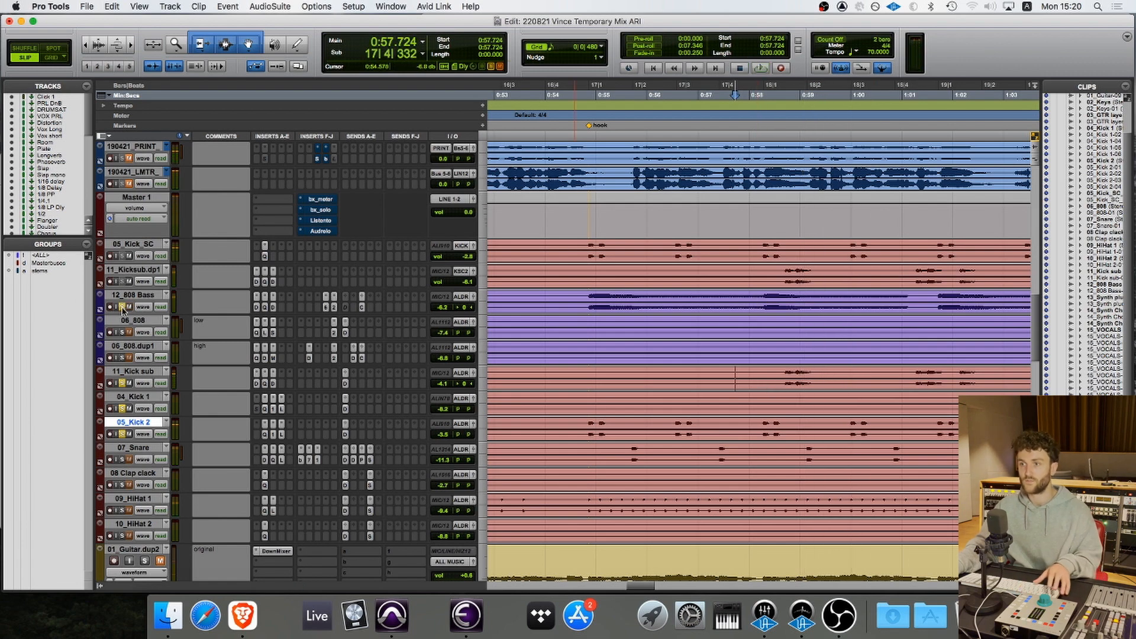
- Solo 12_808 Bass along with the kicks and play them together repeatedly from just before the hook marker
left_click(577, 297)
key("space")
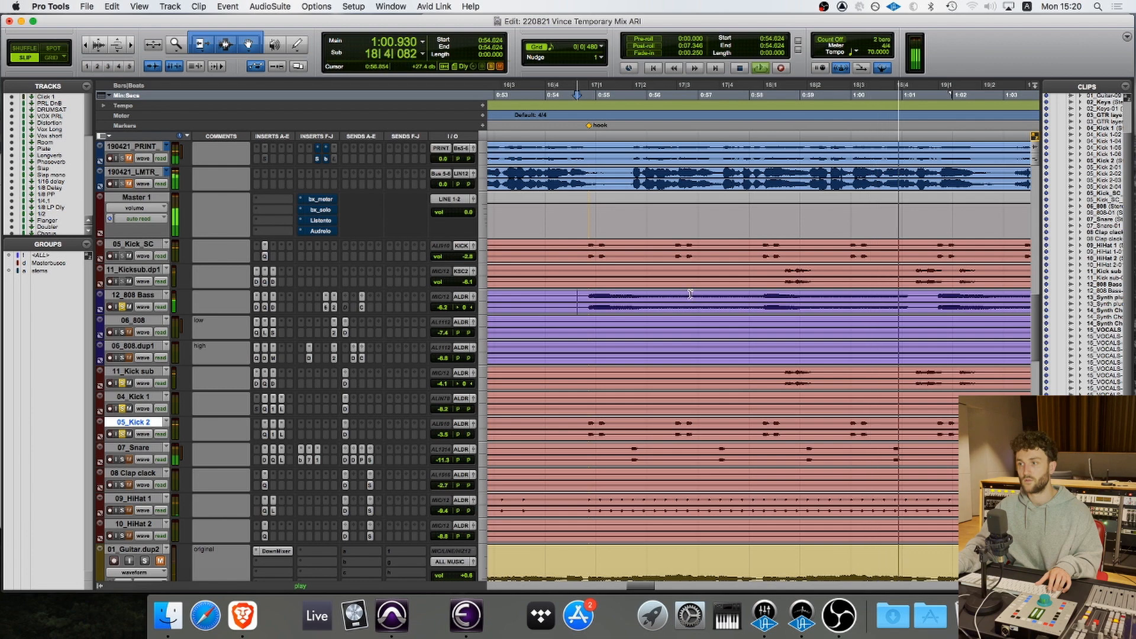
key("space")
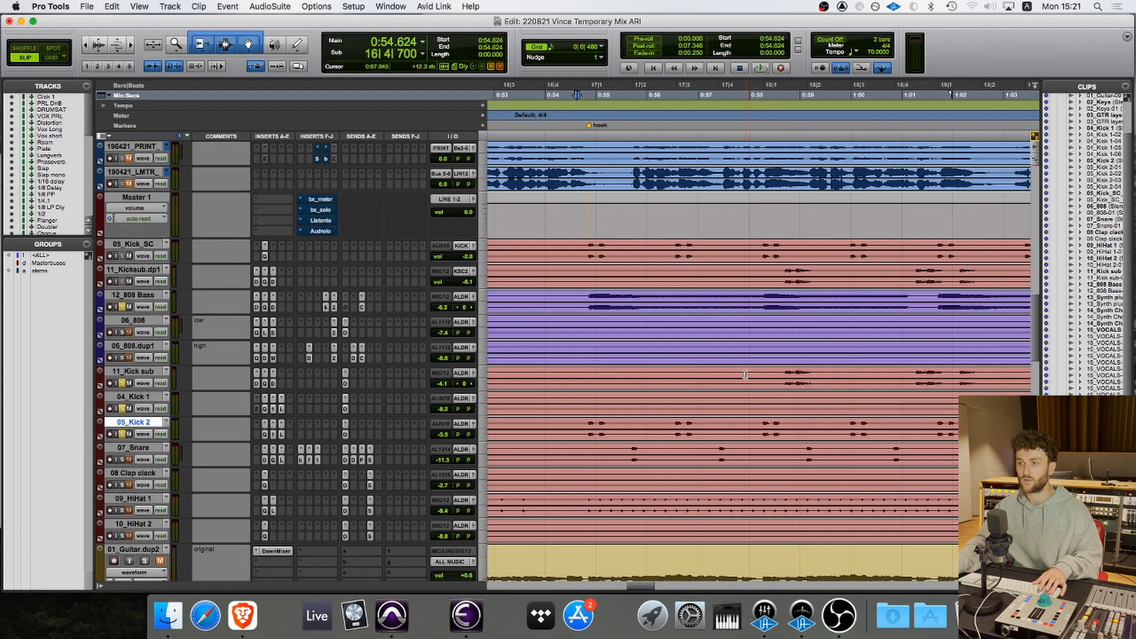
key("space")
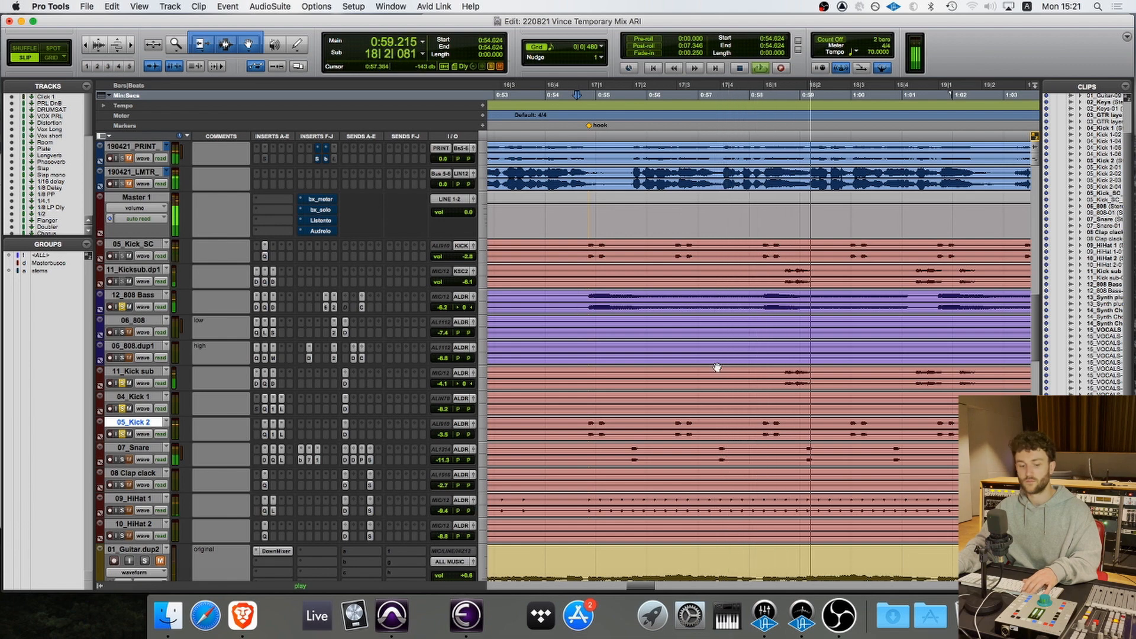
- Stop playback and select the first kick sub hit of the hook on 11_Kick sub, about 0.73 s from 0:58.676
key("space")
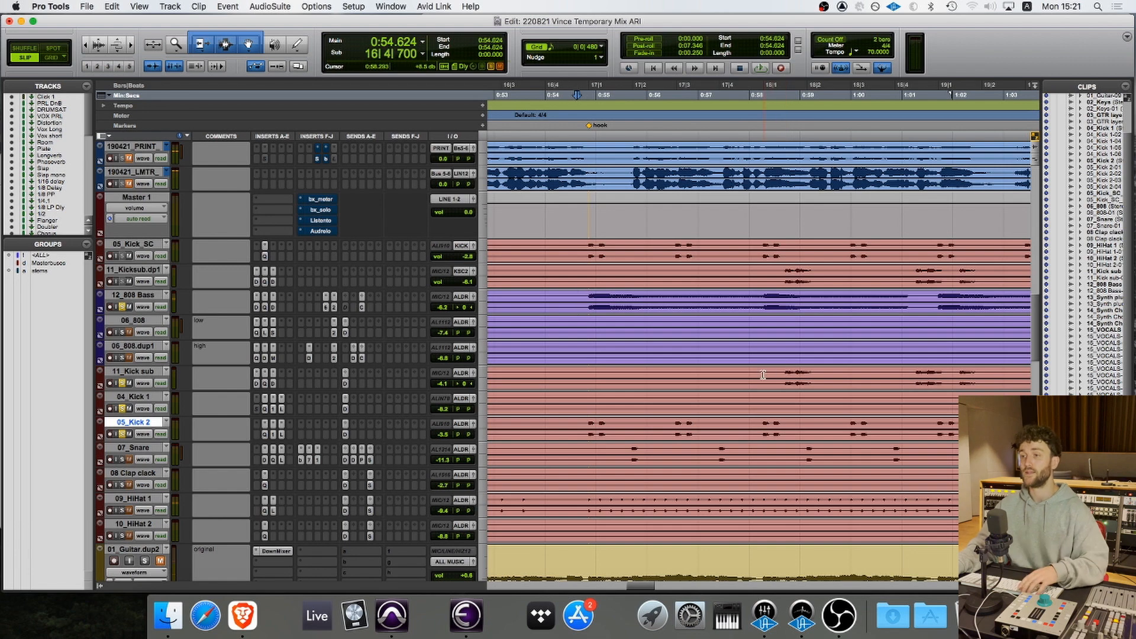
left_click(762, 320)
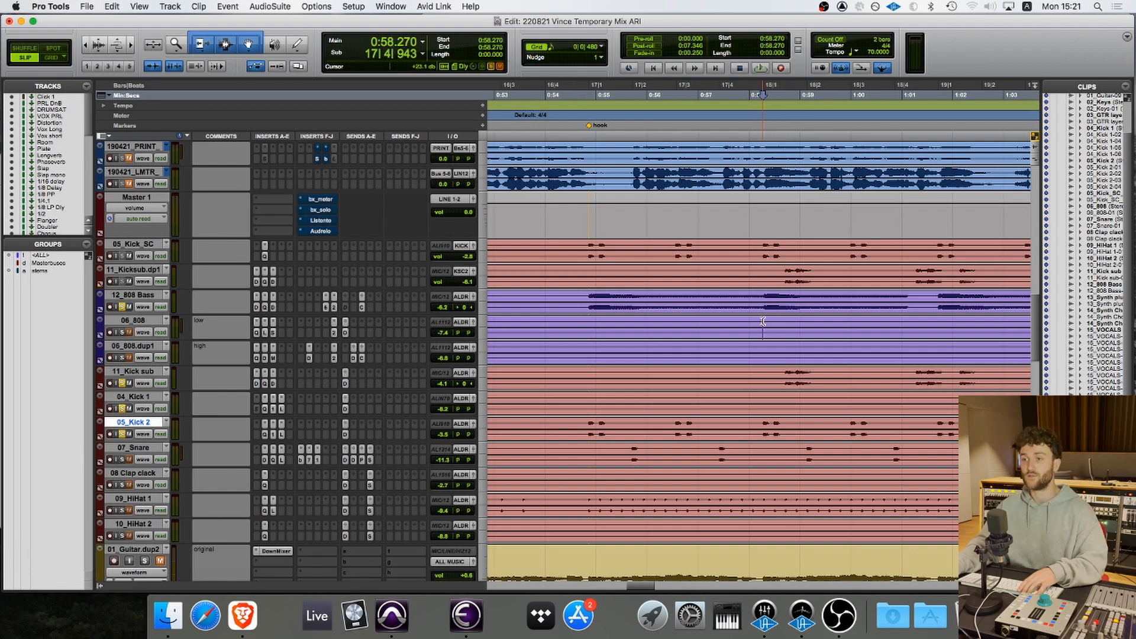
left_click(586, 297)
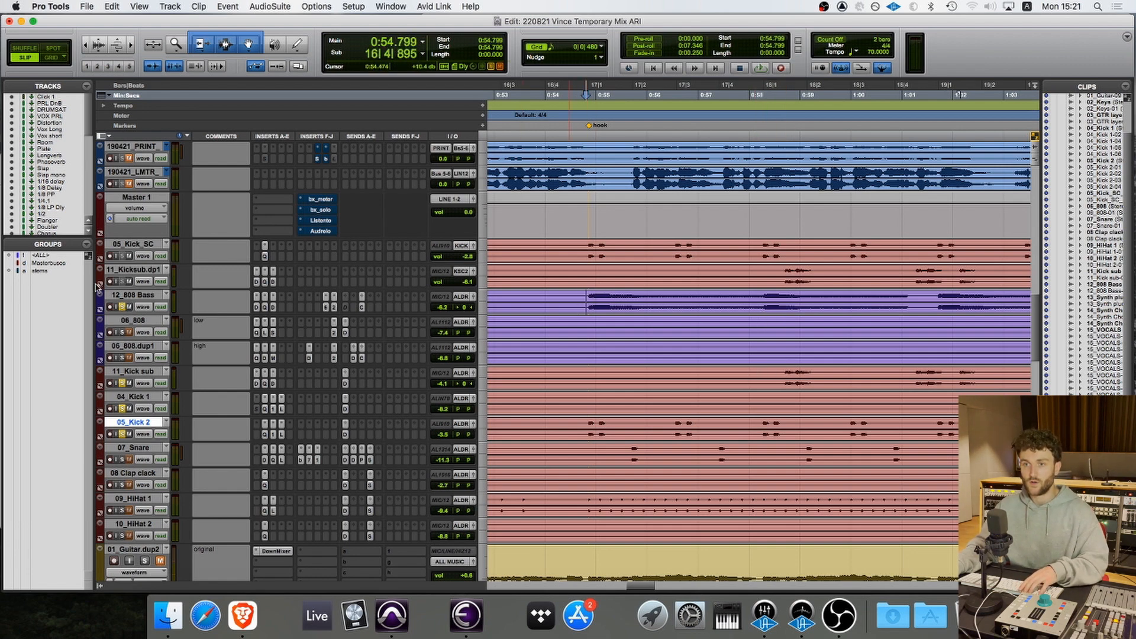
left_click(785, 374)
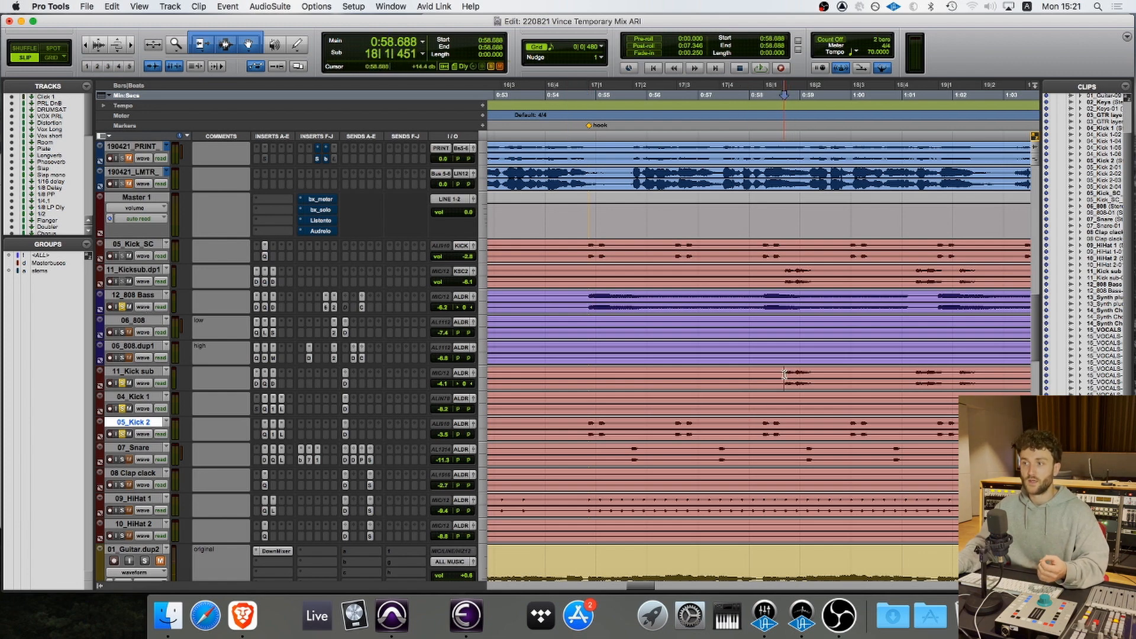
left_click_drag(784, 373, 822, 374)
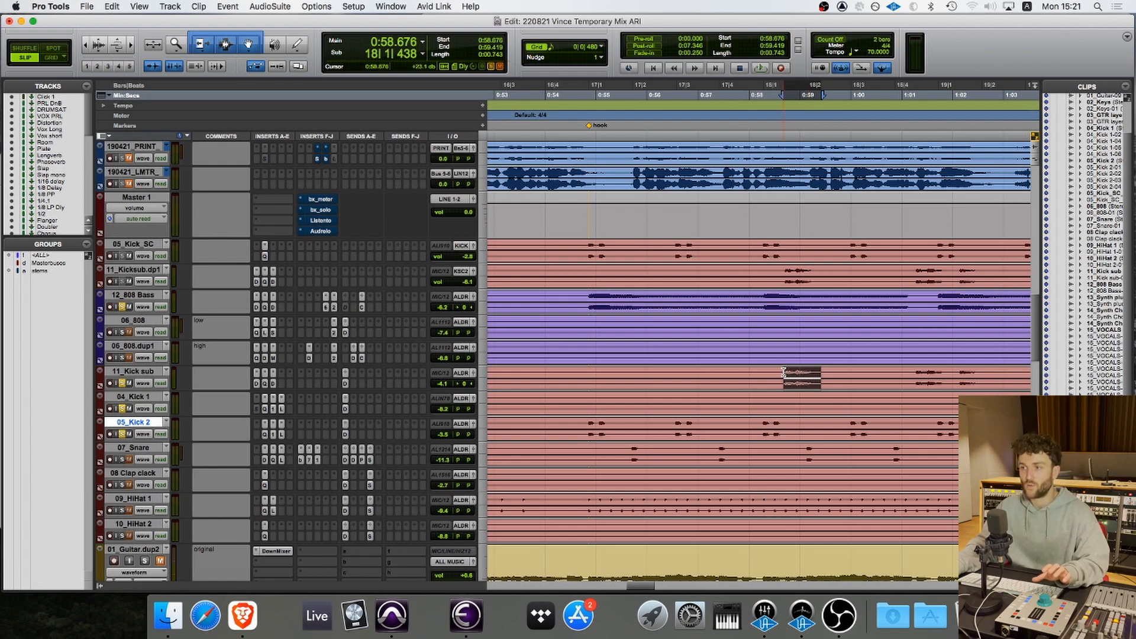
left_click_drag(784, 373, 822, 370)
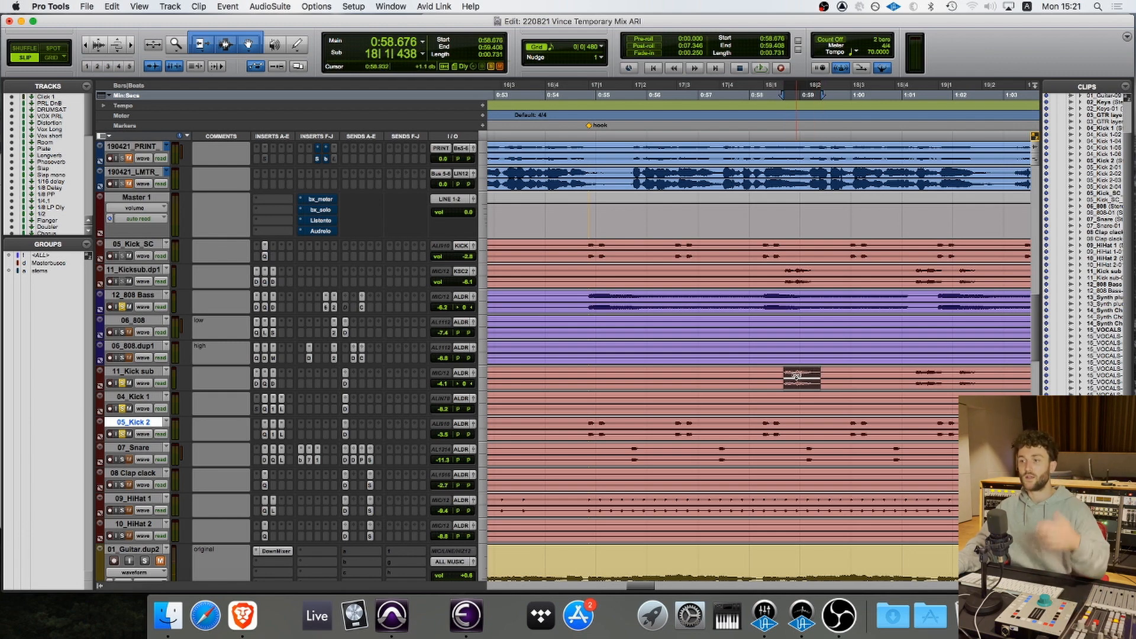
- Listen to the soloed kicks, kick sub and 808 bass from 0:58.119, just ahead of the first kick sub hit
left_click(780, 374)
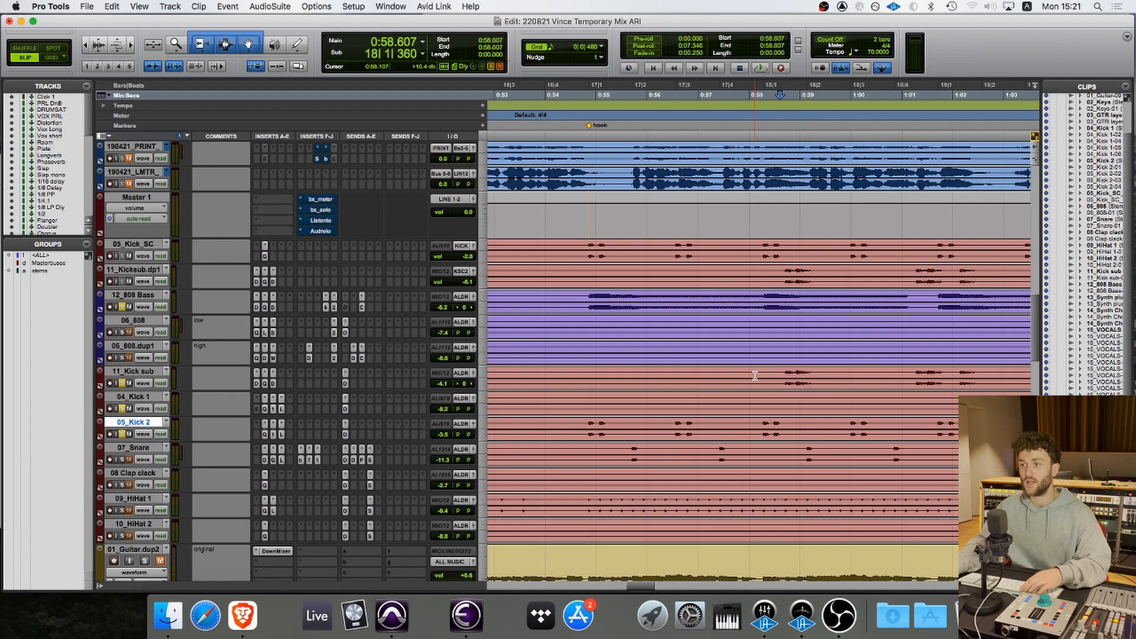
left_click(755, 374)
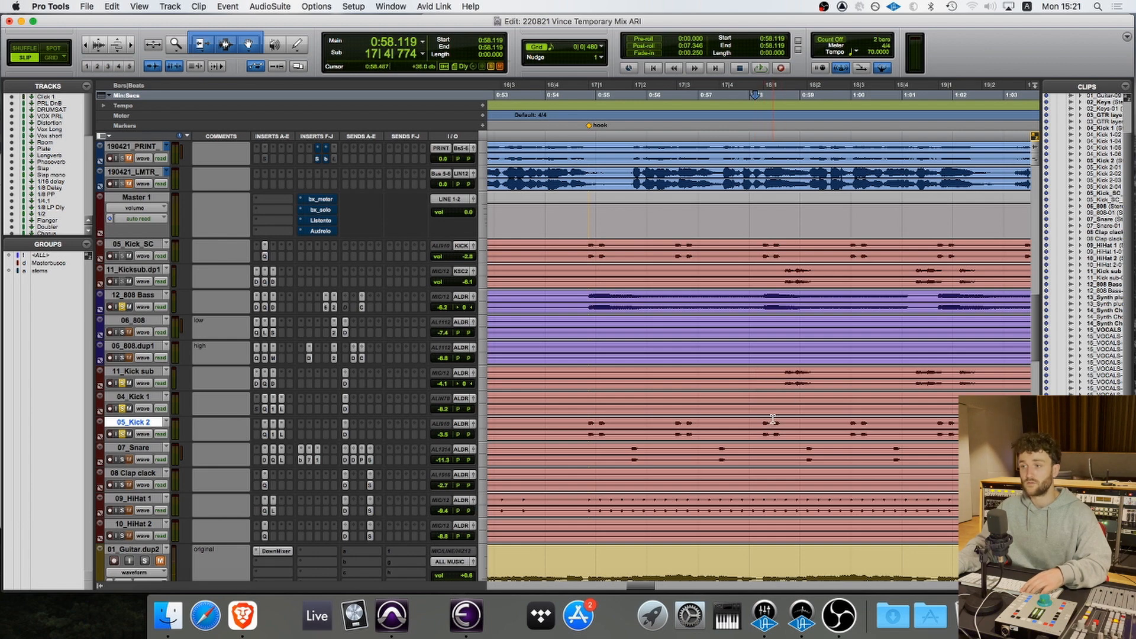
key("space")
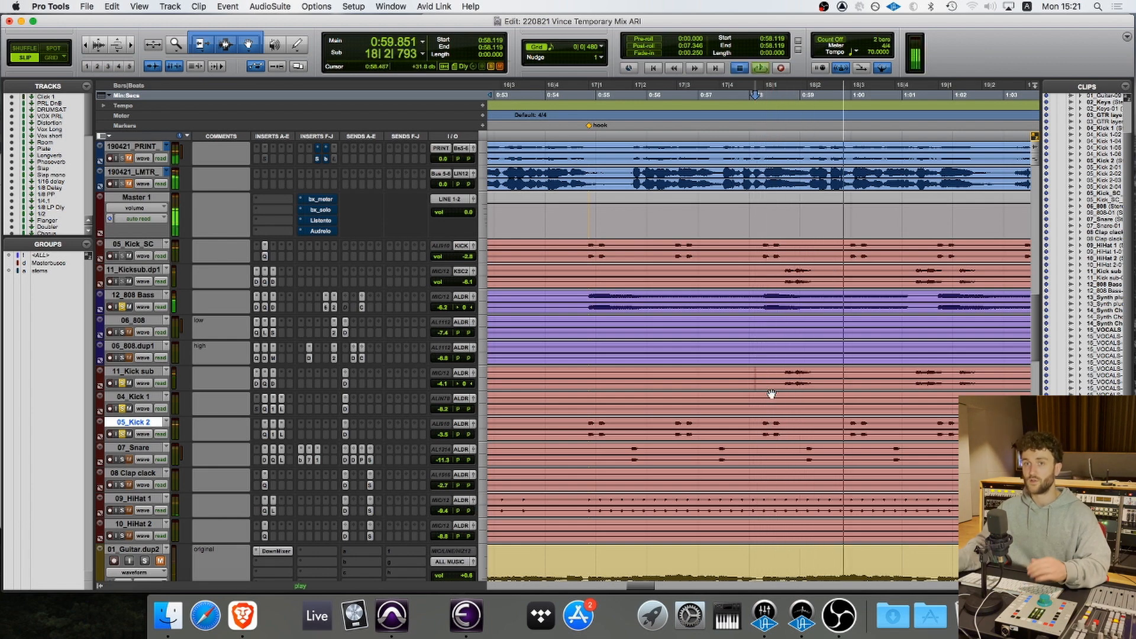
key("space")
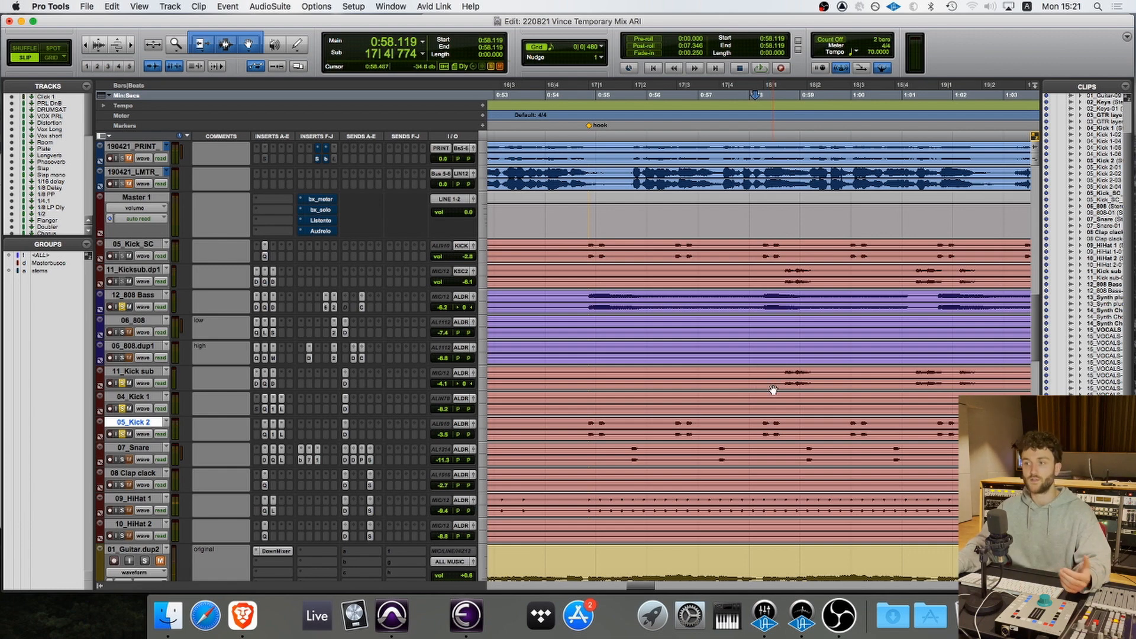
- Play from 0:58.154 and examine the frequency peaks of 05_Kick 2 in its FabFilter Pro-Q 3, closing the plug-in when done
left_click(783, 373)
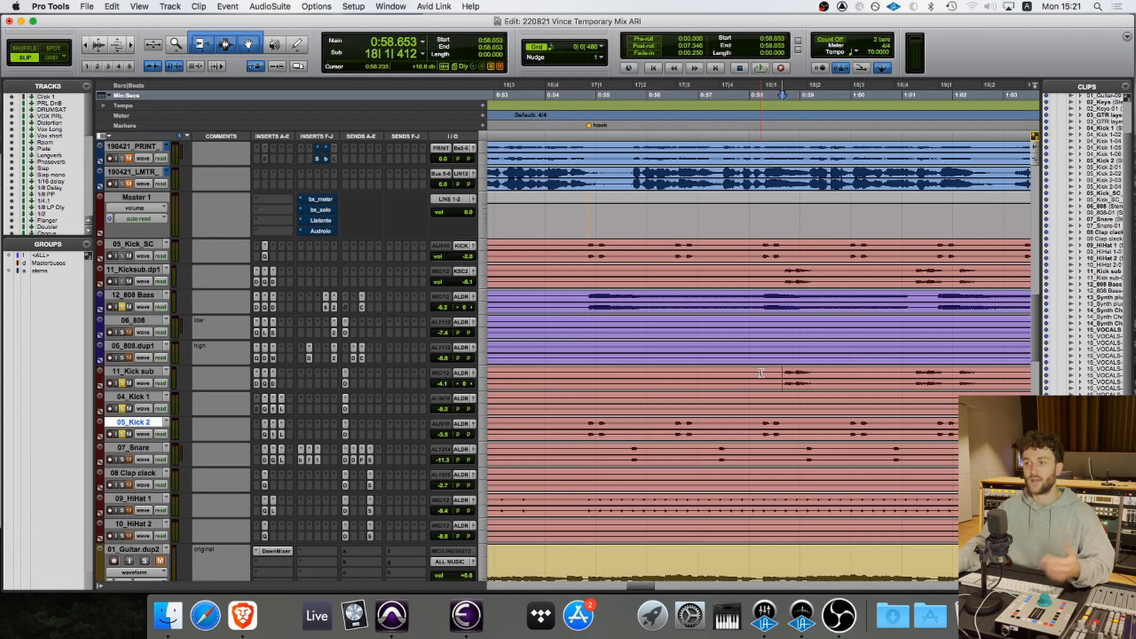
left_click(757, 375)
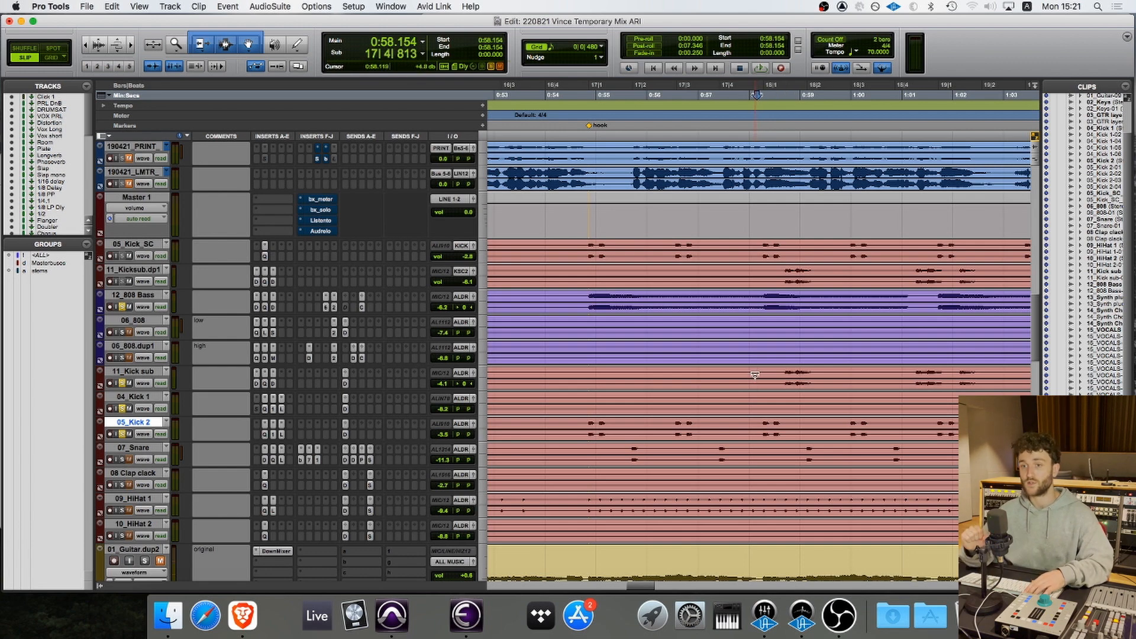
left_click(265, 438)
key("space")
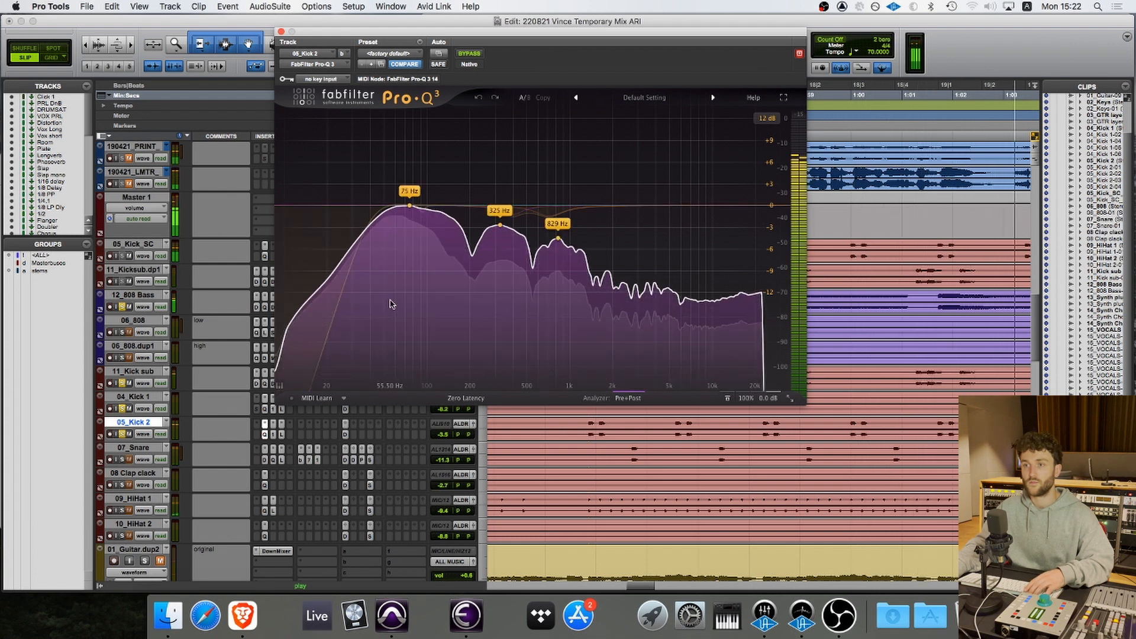
key("space")
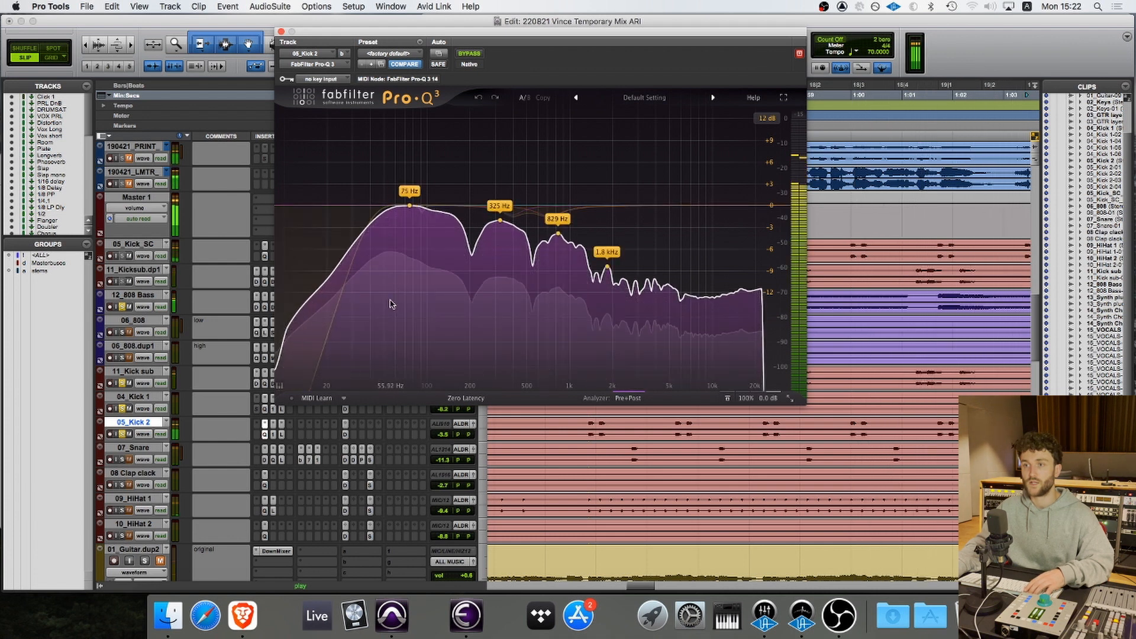
left_click(281, 31)
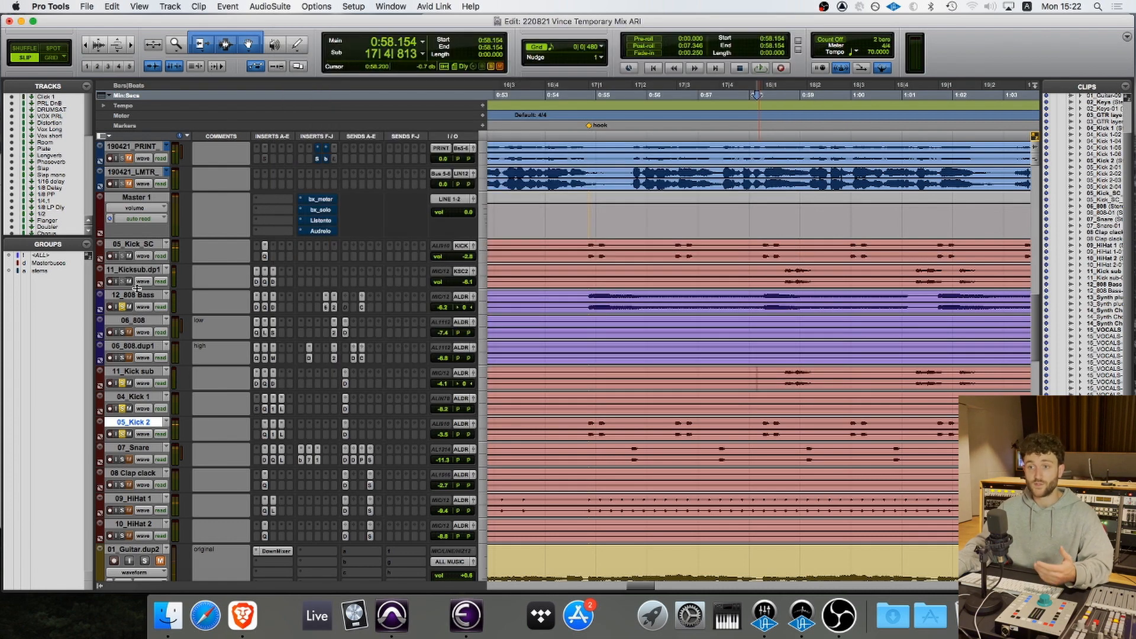
- Examine the frequency peaks of 12_808 Bass in its FabFilter Pro-Q 3 during playback, closing the plug-in when done
left_click(265, 307)
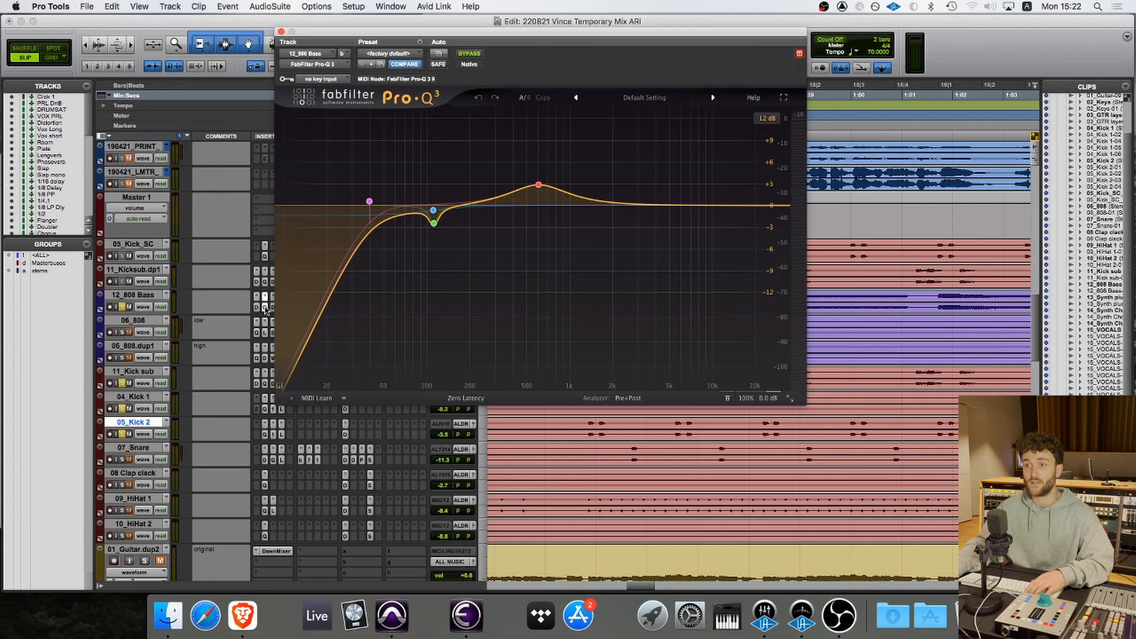
key("space")
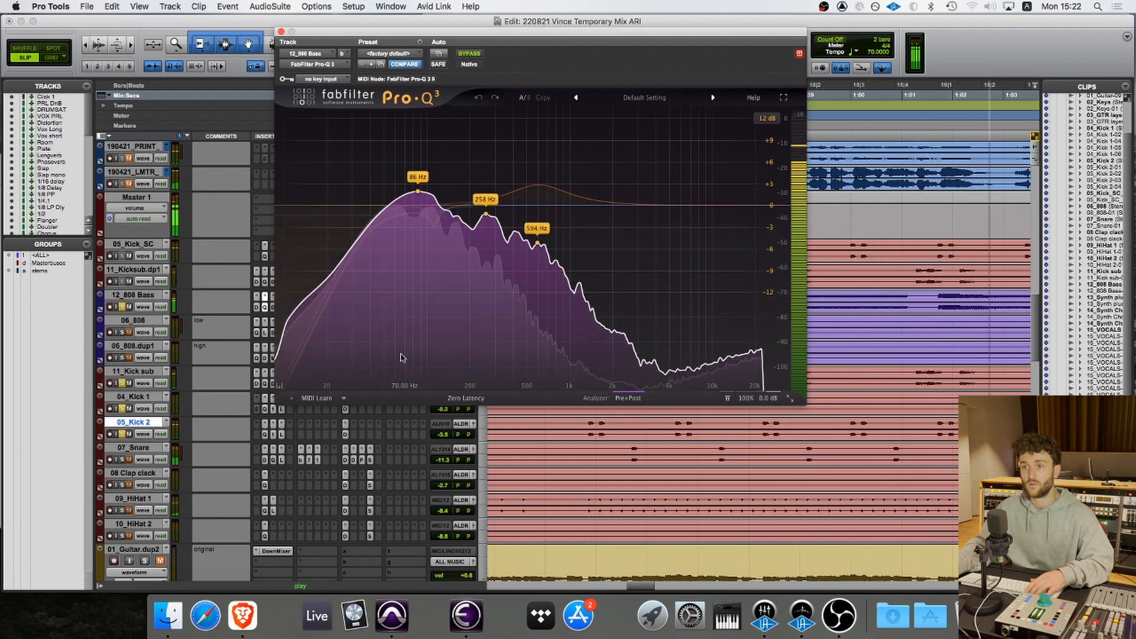
key("space")
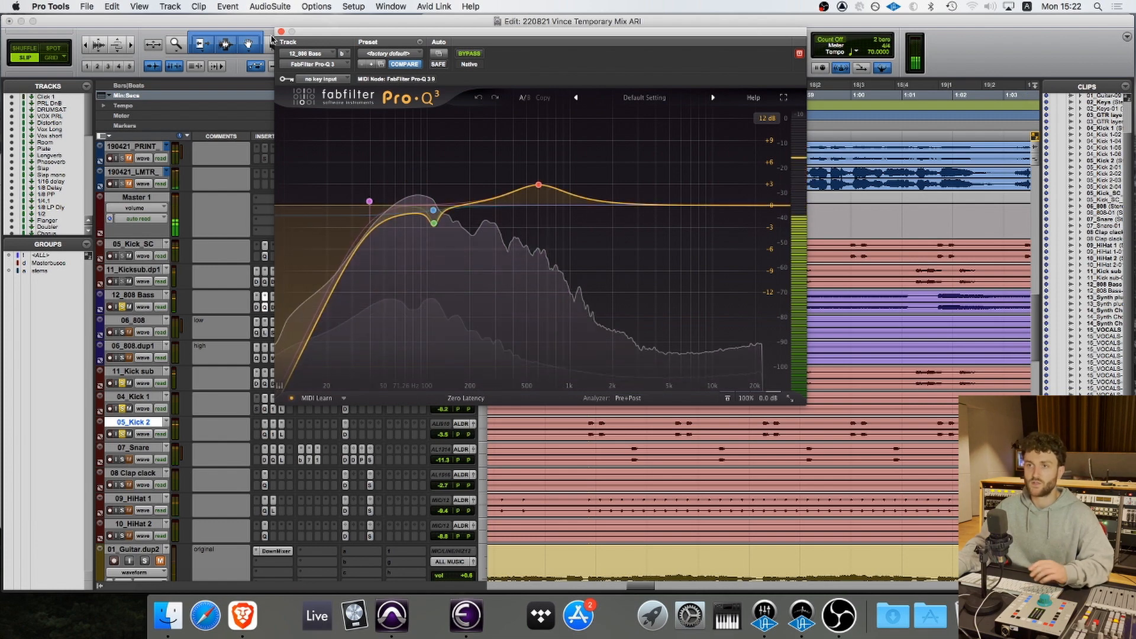
left_click(281, 30)
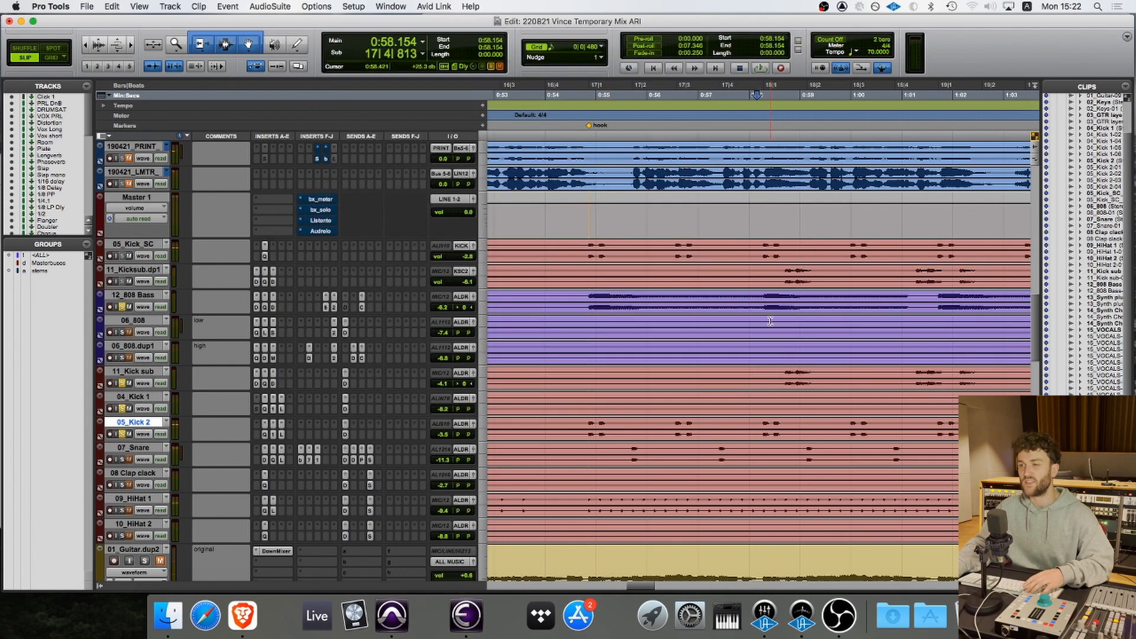
- Open the FabFilter Pro-Q 3 windows of both 12_808 Bass and 05_Kick 2 on screen together, with the cursor at 0:58.258
left_click(762, 295)
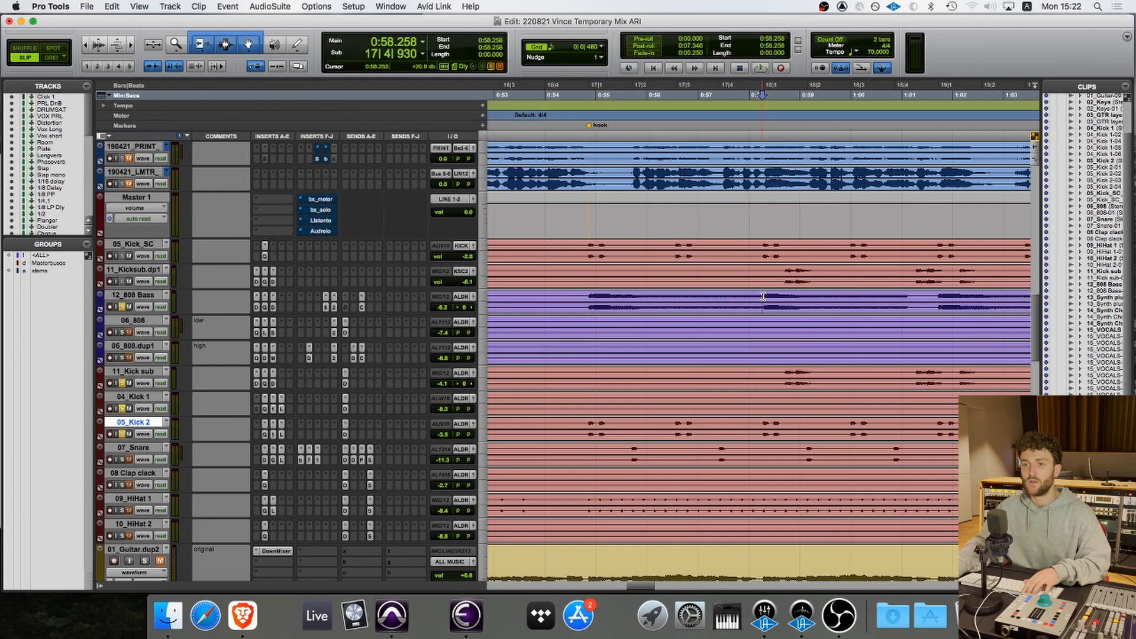
left_click(265, 307)
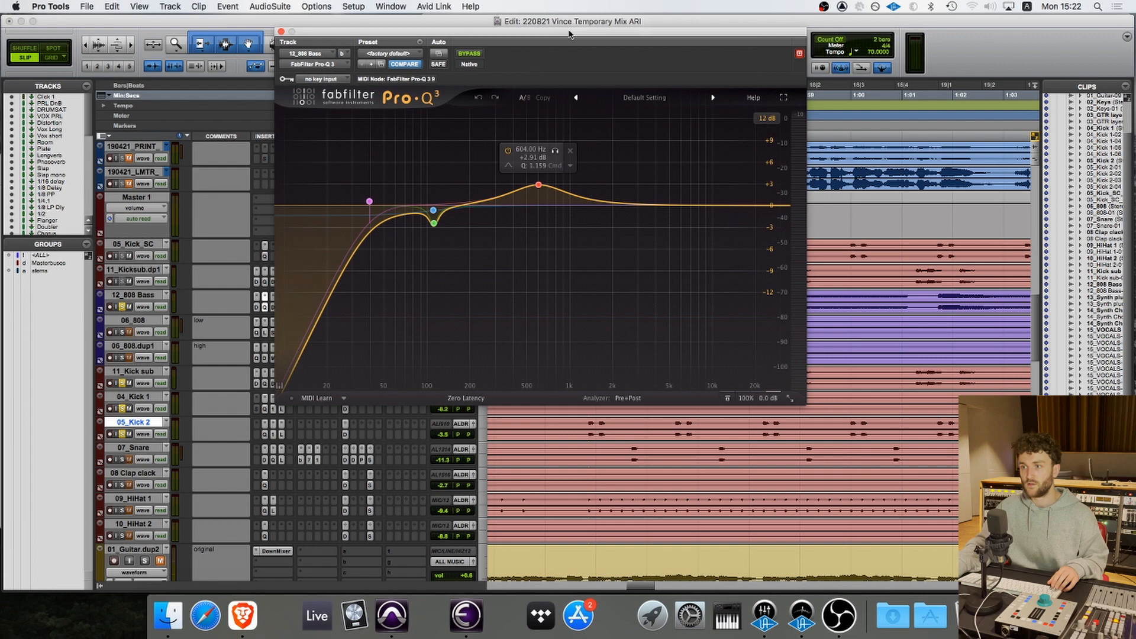
left_click_drag(569, 33, 728, 68)
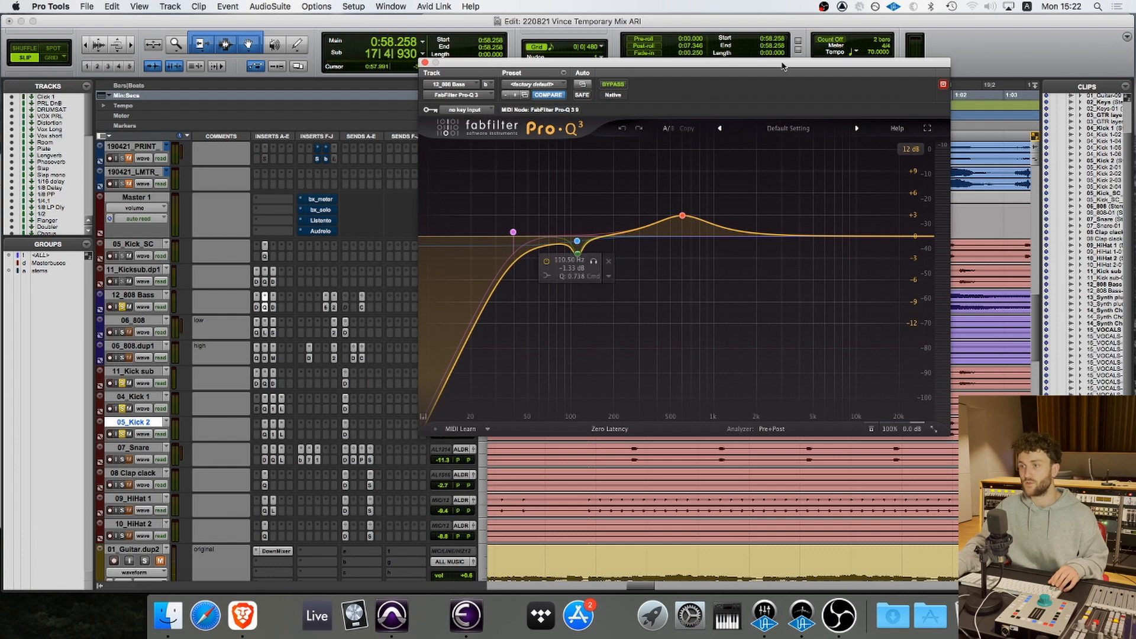
left_click_drag(783, 63, 638, 21)
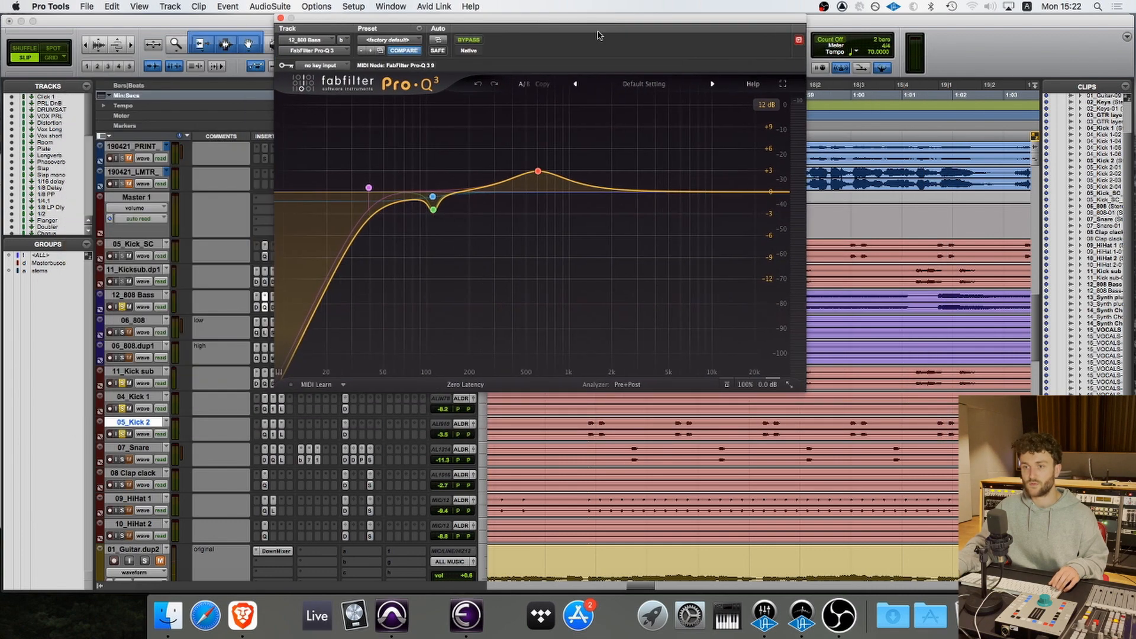
left_click(271, 435)
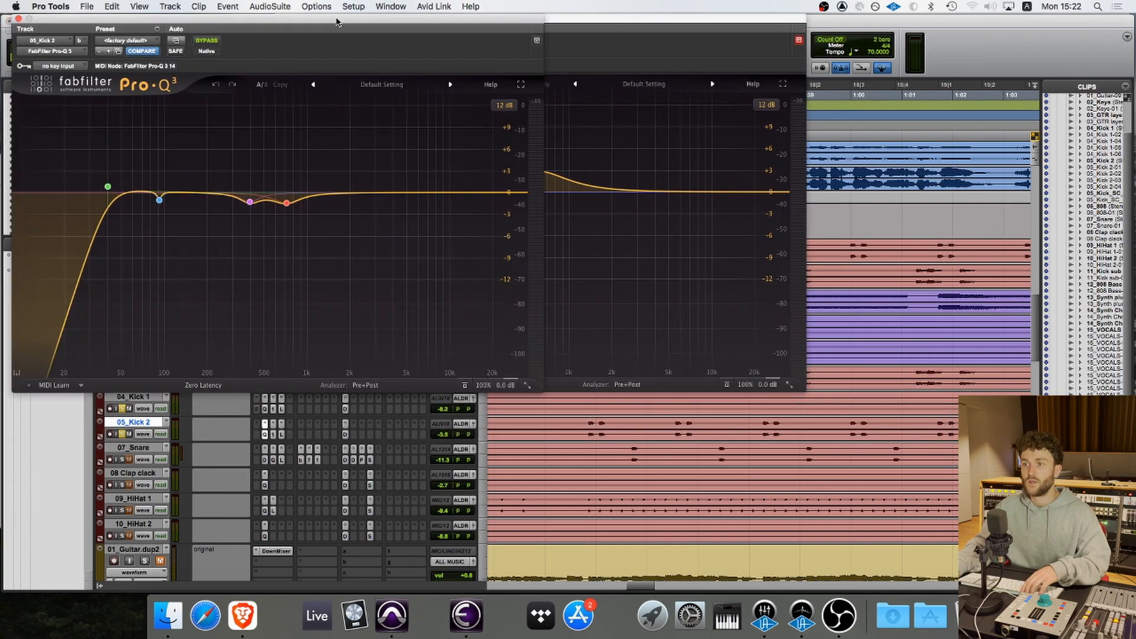
left_click_drag(336, 22, 904, 169)
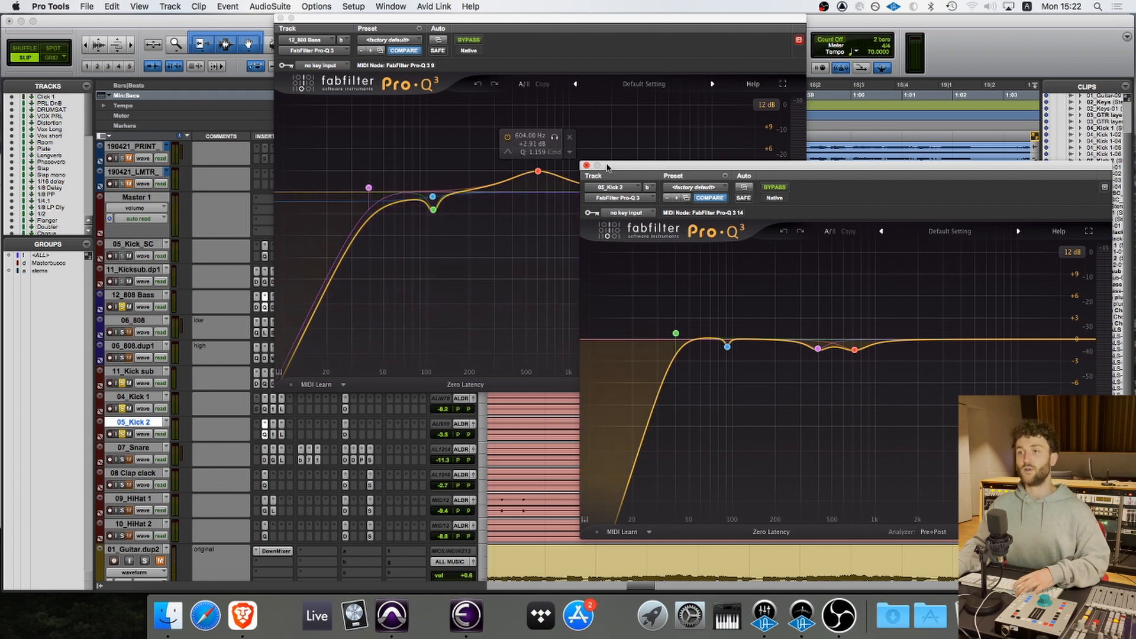
left_click_drag(608, 168, 563, 206)
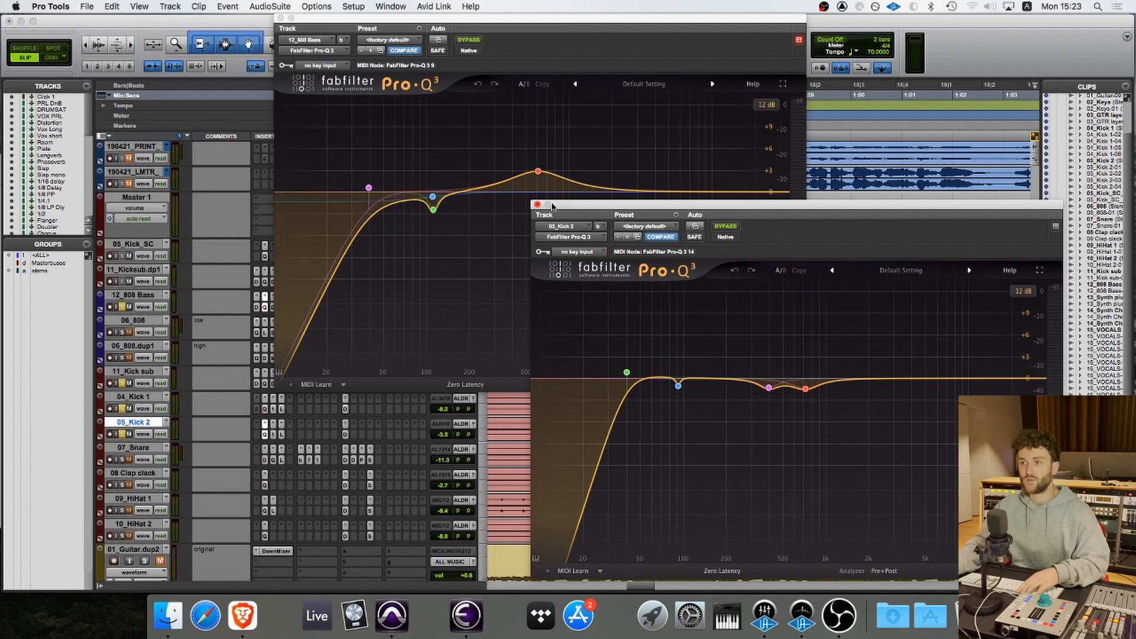
mouse_move(620, 205)
left_mouse_down()
mouse_move(708, 220)
mouse_move(625, 202)
left_mouse_up()
- Arrange the 12_808 Bass and 05_Kick 2 Pro-Q 3 windows side by side and compare their low-cut and dip bands
mouse_move(362, 190)
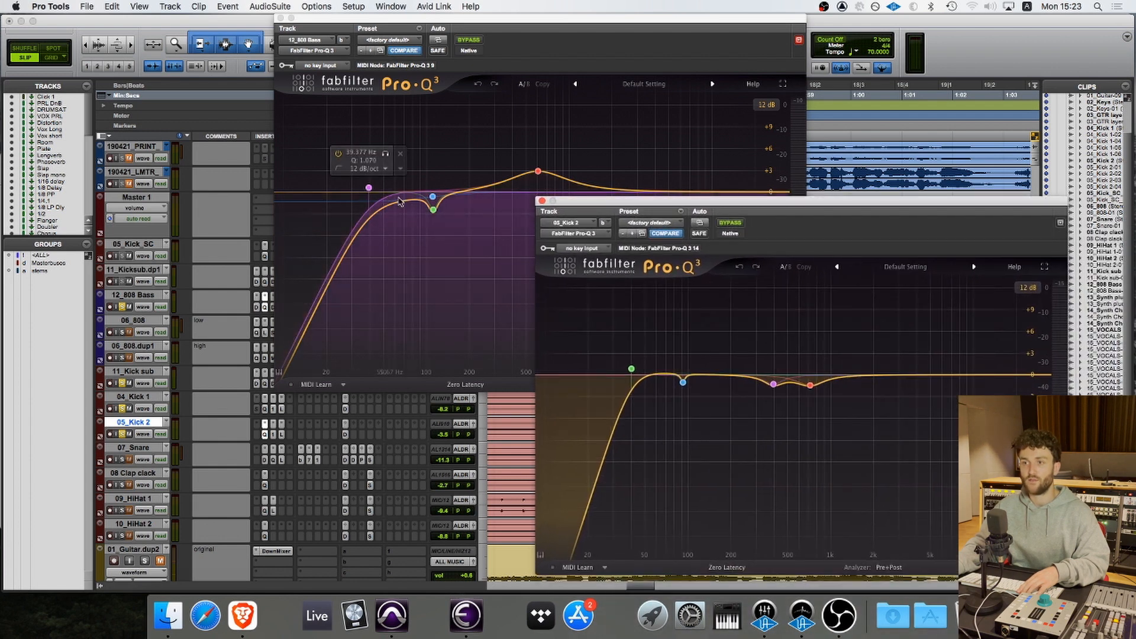
mouse_move(425, 199)
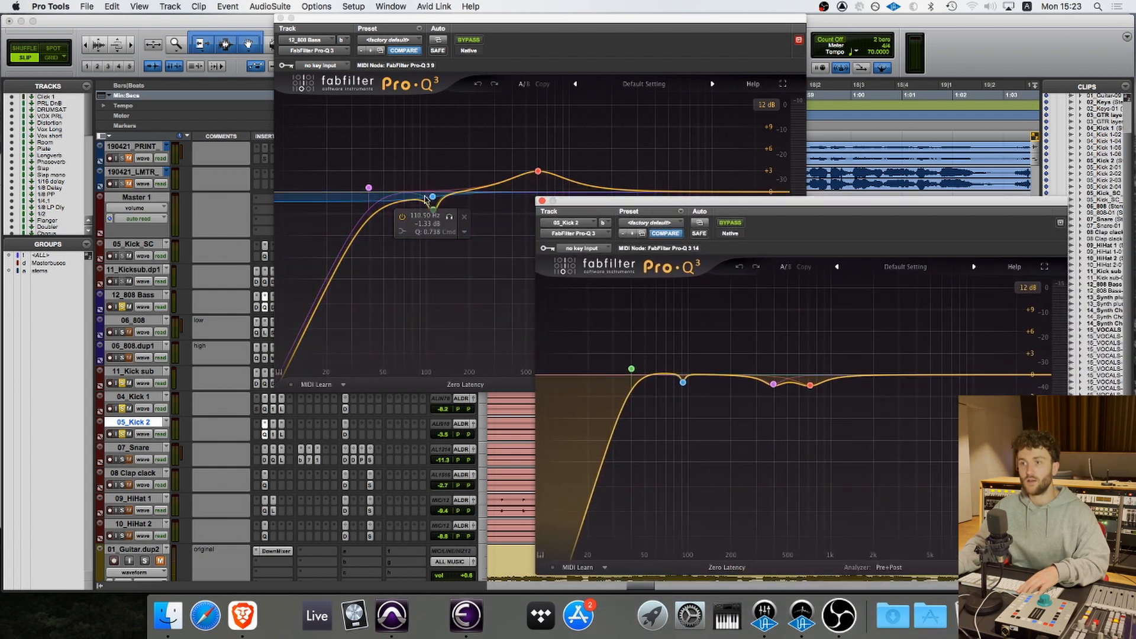
mouse_move(562, 175)
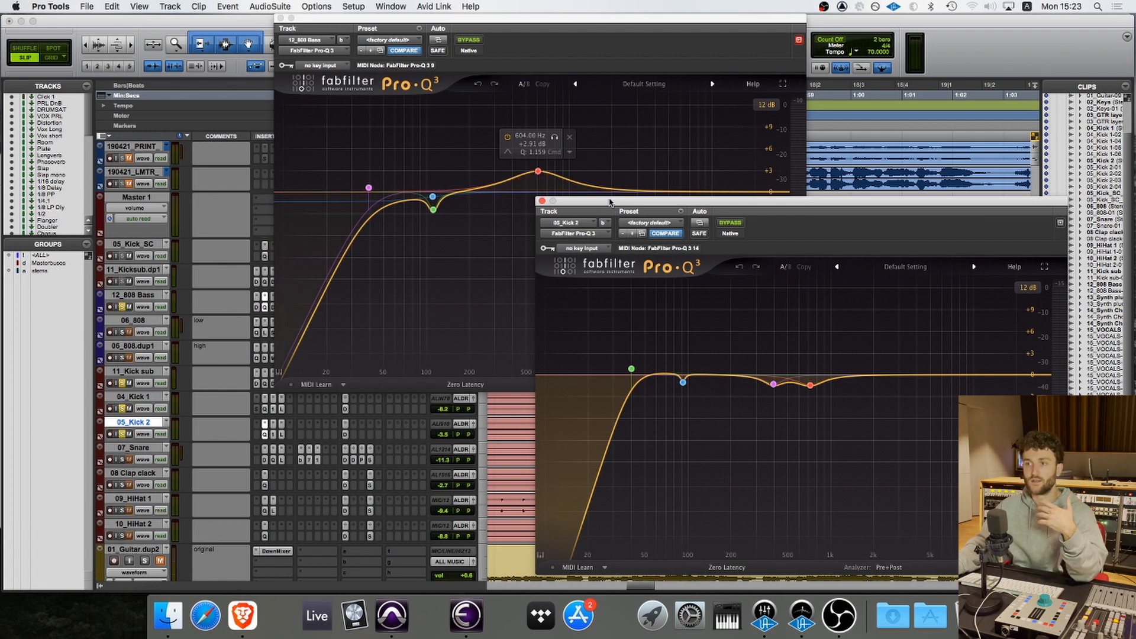
left_click_drag(606, 211, 620, 89)
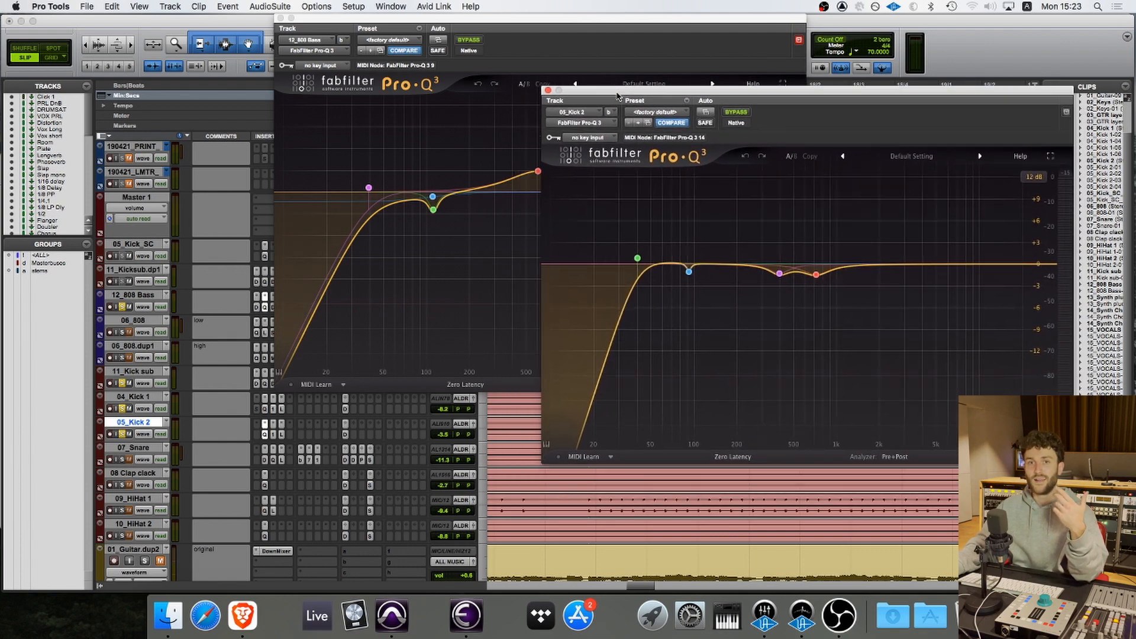
left_click_drag(535, 19, 299, 85)
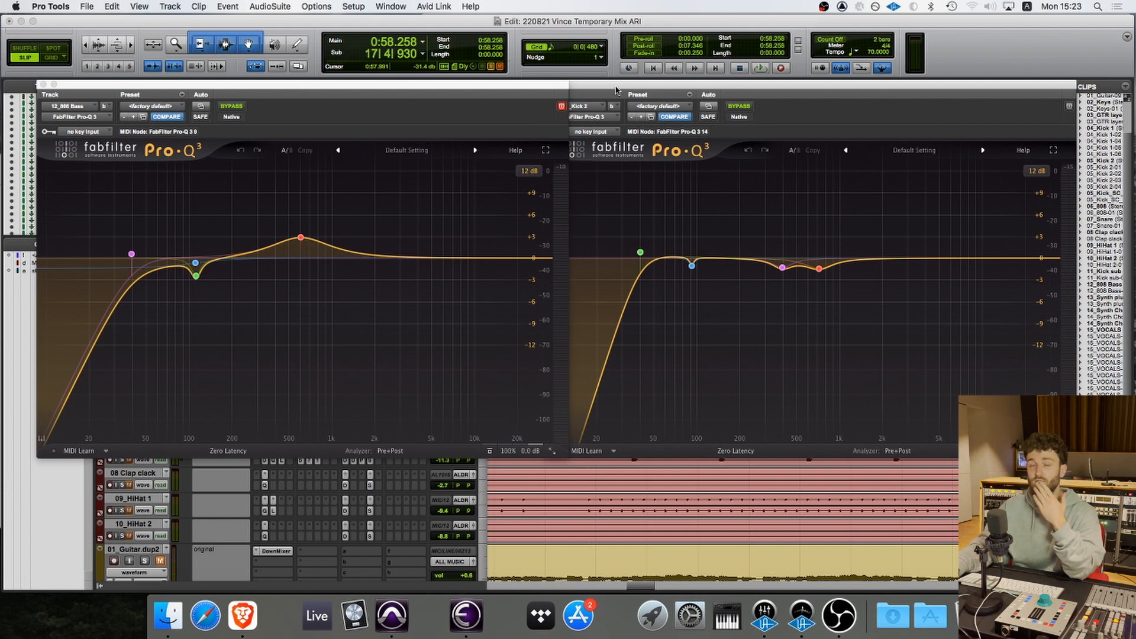
left_click_drag(615, 87, 642, 86)
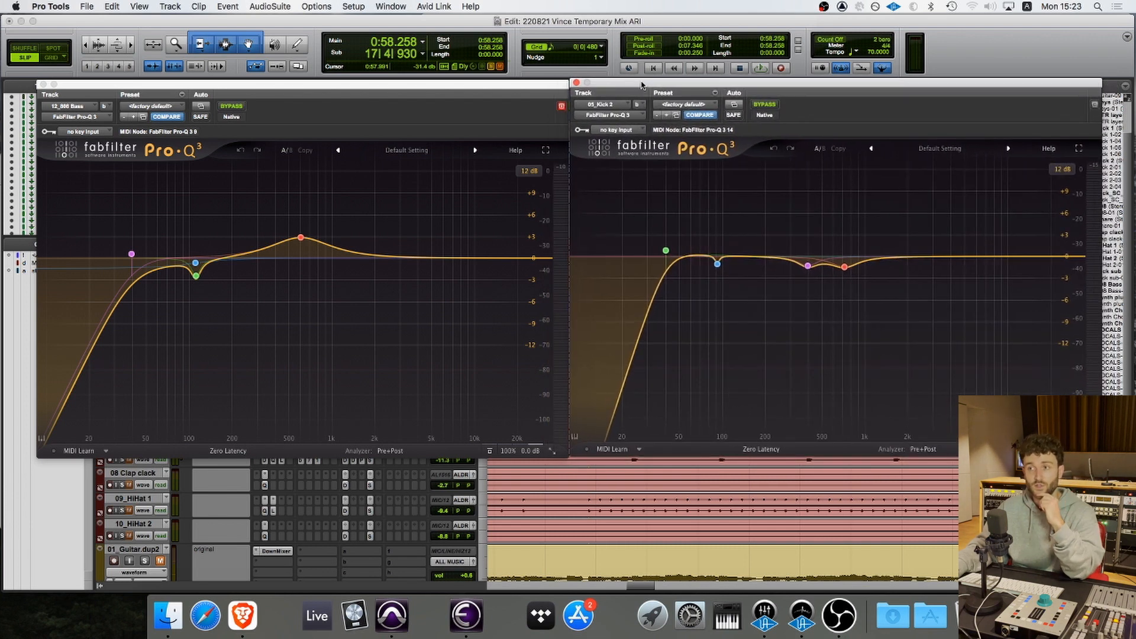
left_click_drag(639, 82, 640, 85)
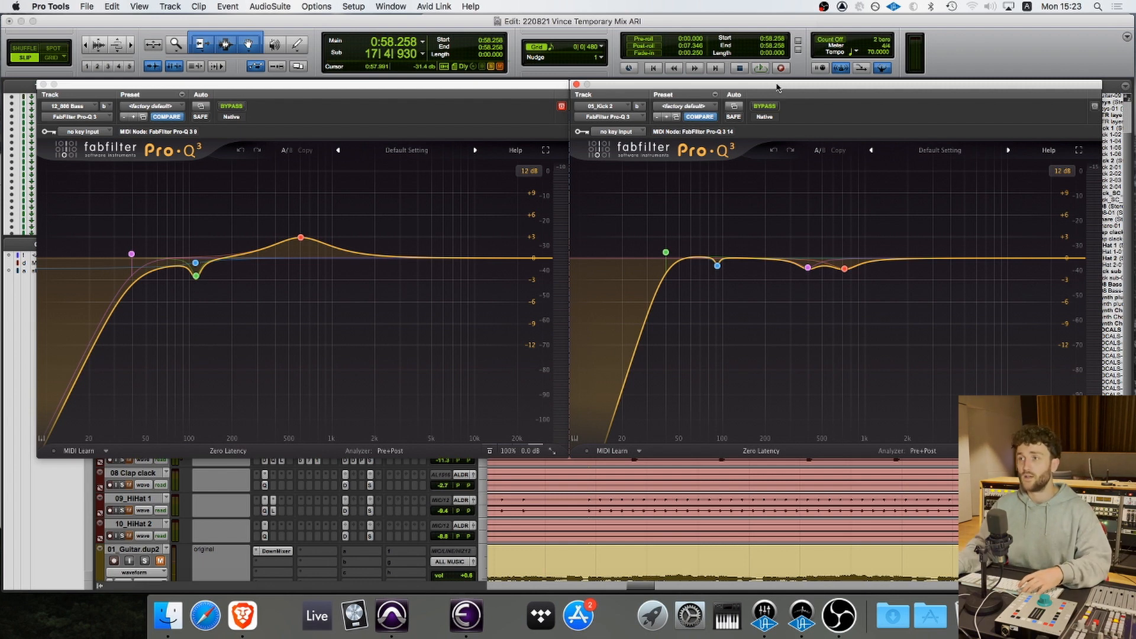
mouse_move(770, 87)
left_mouse_down()
mouse_move(779, 101)
mouse_move(771, 87)
left_mouse_up()
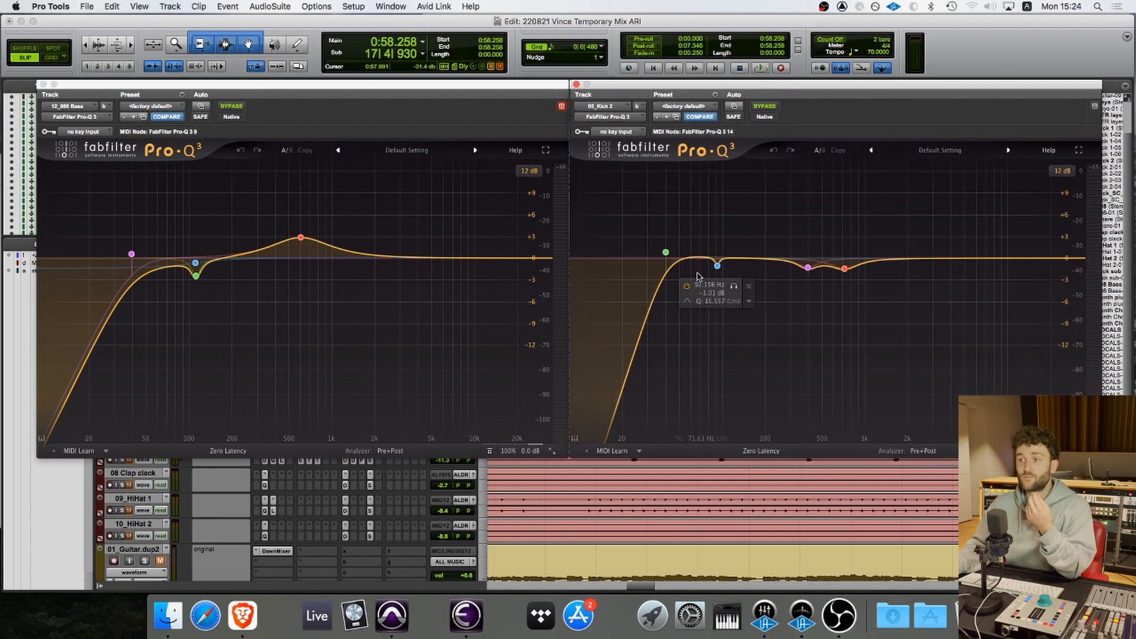
mouse_move(666, 253)
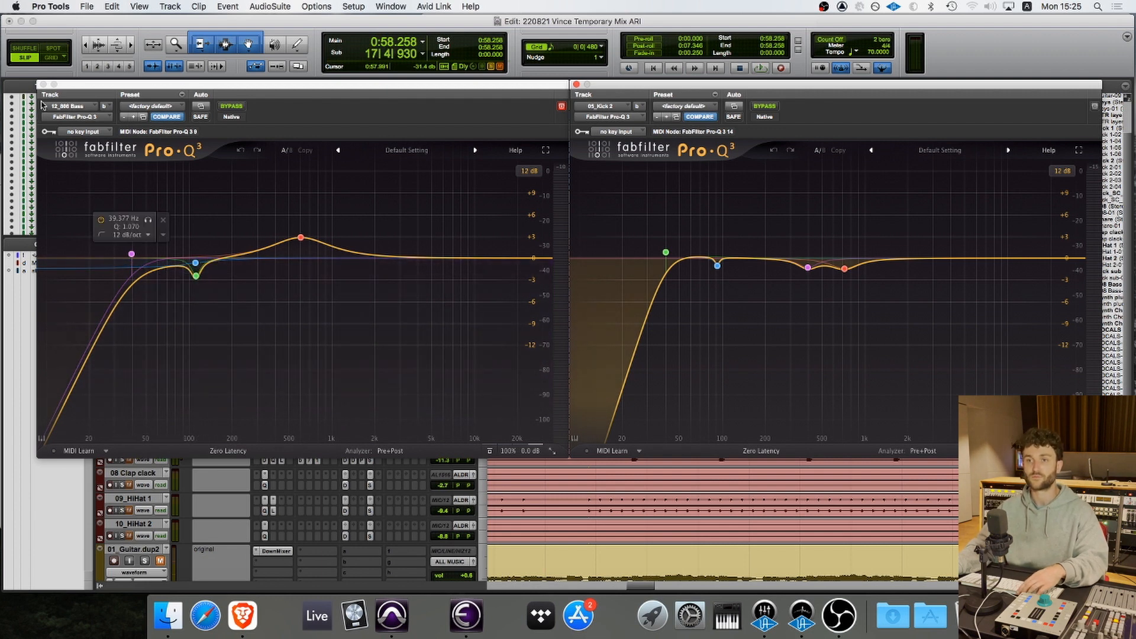
- Compare the 12_808 Bass and 05_Kick 2 Pro-Q 3 EQs bypassed and active during playback, closing both windows and stopping when done
key("space")
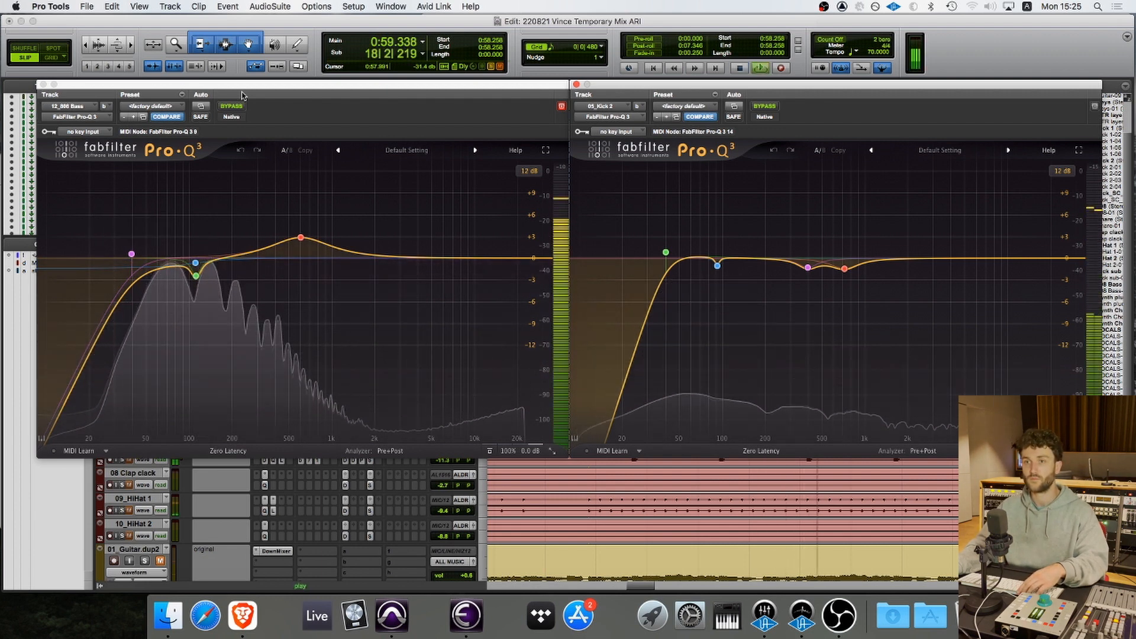
left_click(232, 106)
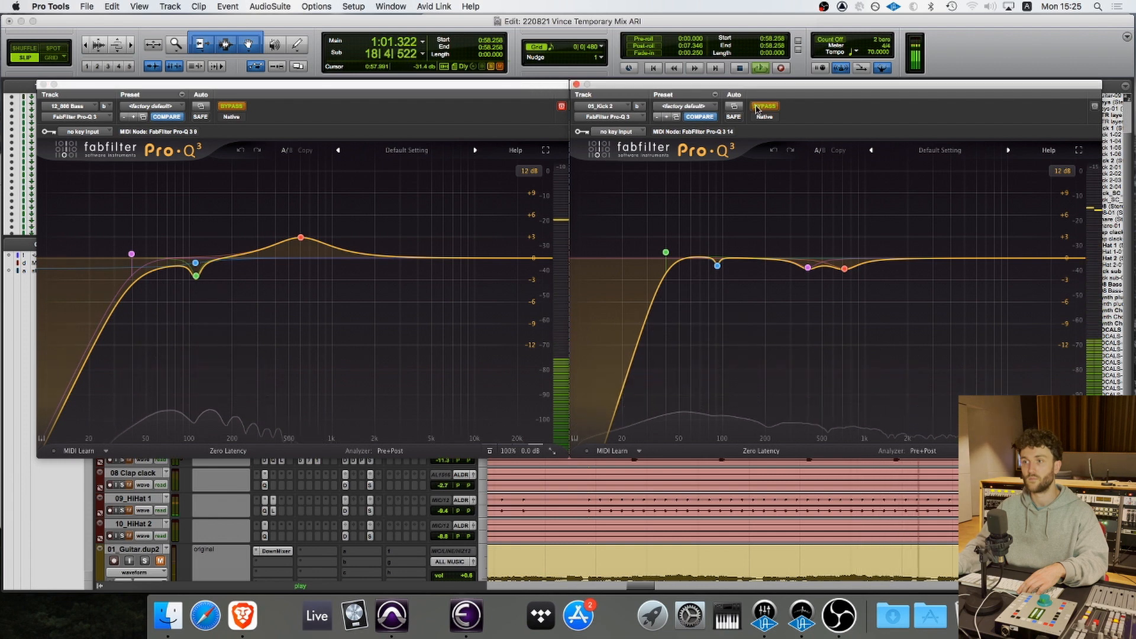
left_click(761, 107)
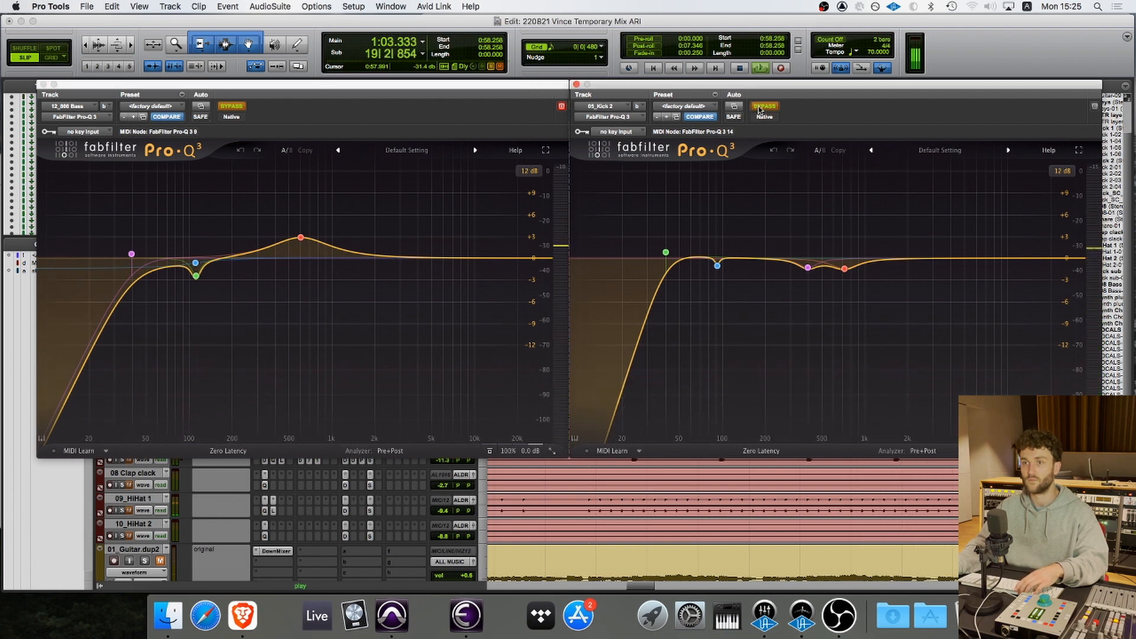
left_click(761, 107)
left_click(233, 107)
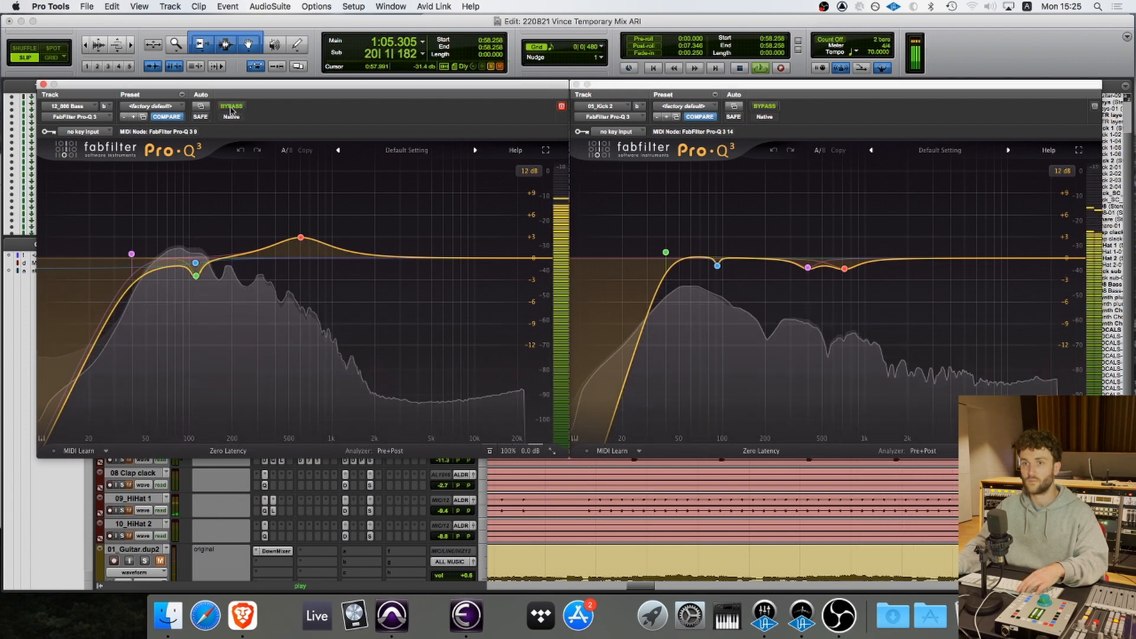
left_click(43, 84)
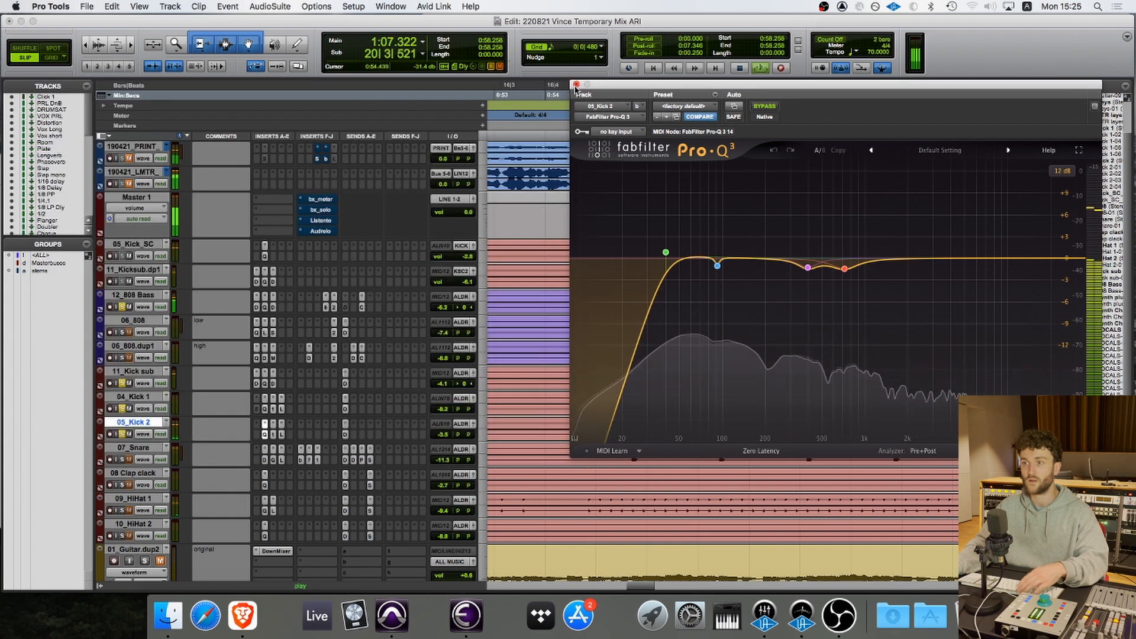
left_click(575, 84)
key("space")
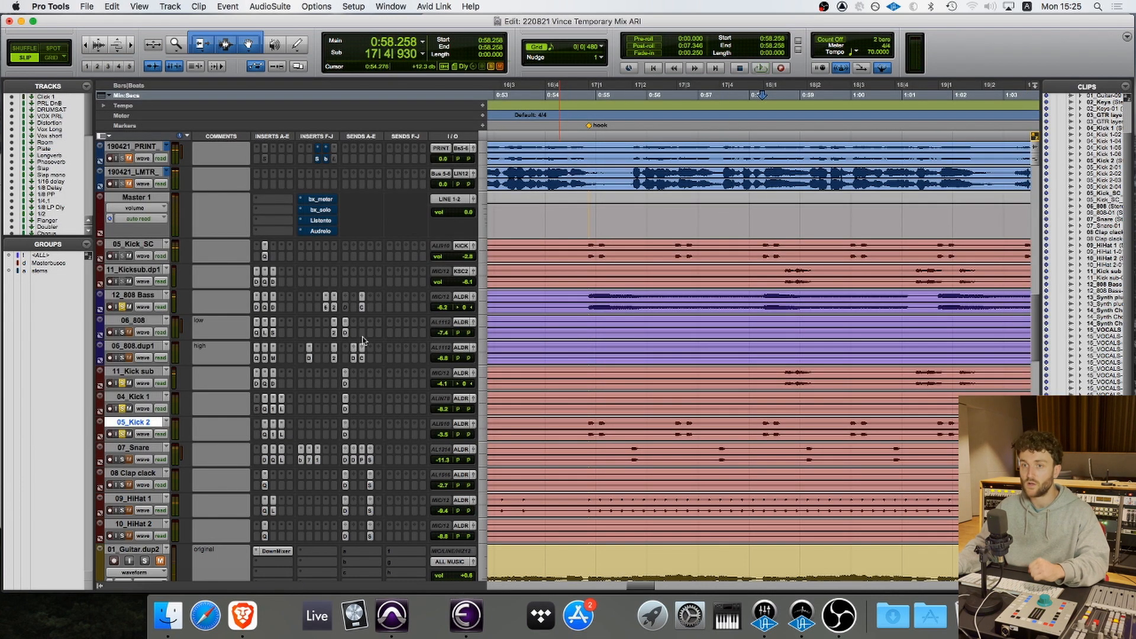
- Examine the DownMixer and Decapitator inserts on 12_808 Bass one after the other, closing each plug-in when done
left_click(258, 308)
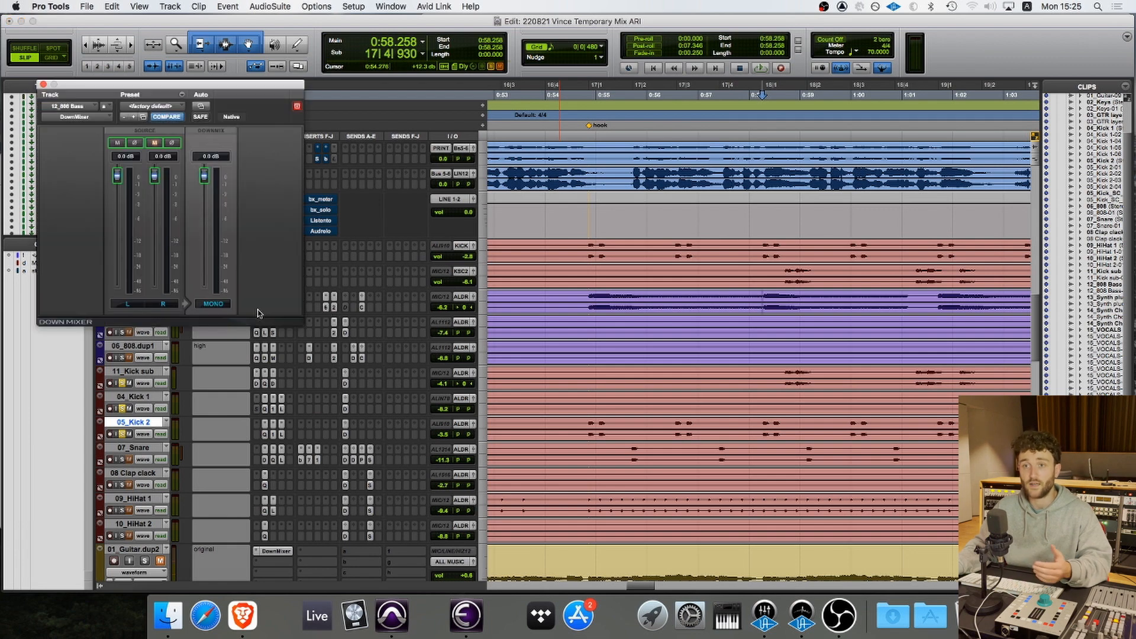
left_click(44, 84)
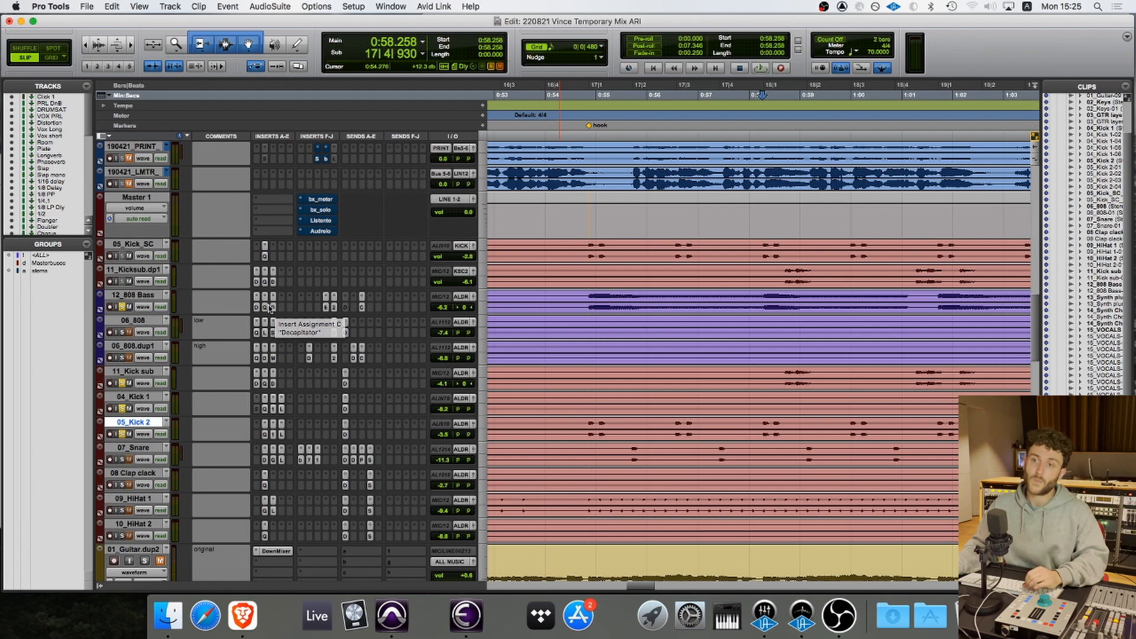
left_click(272, 307)
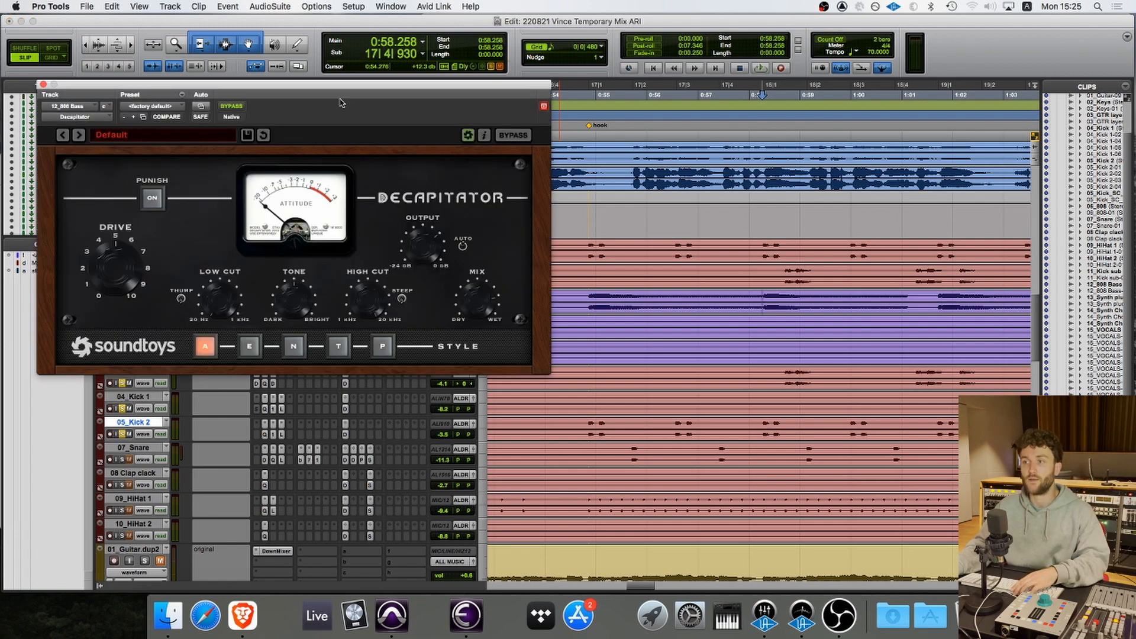
left_click_drag(342, 103, 526, 84)
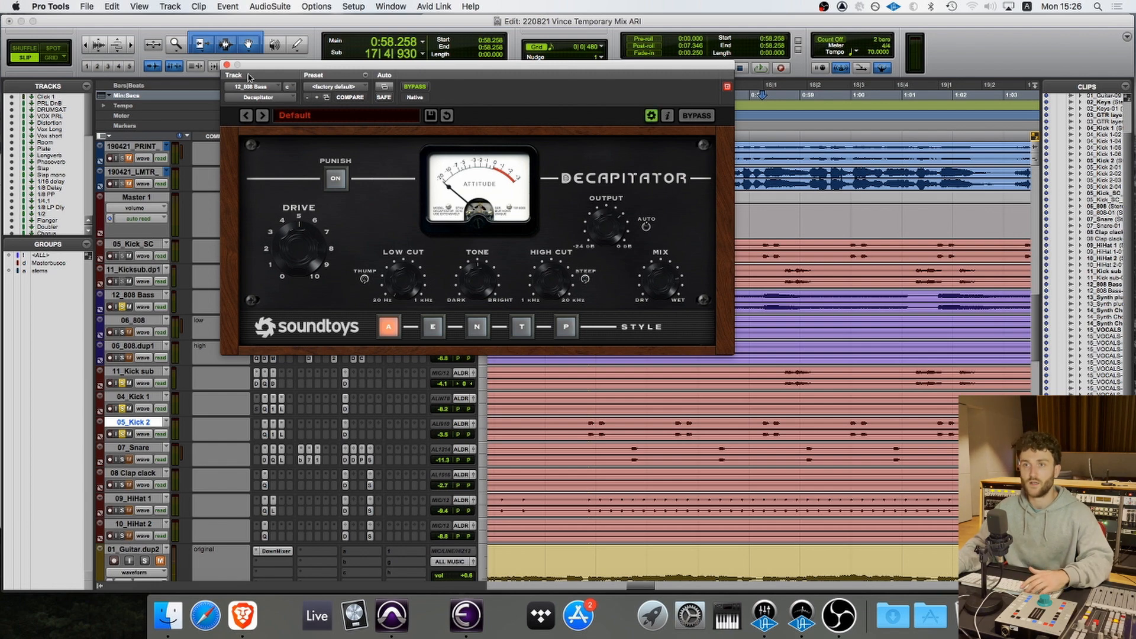
left_click(227, 65)
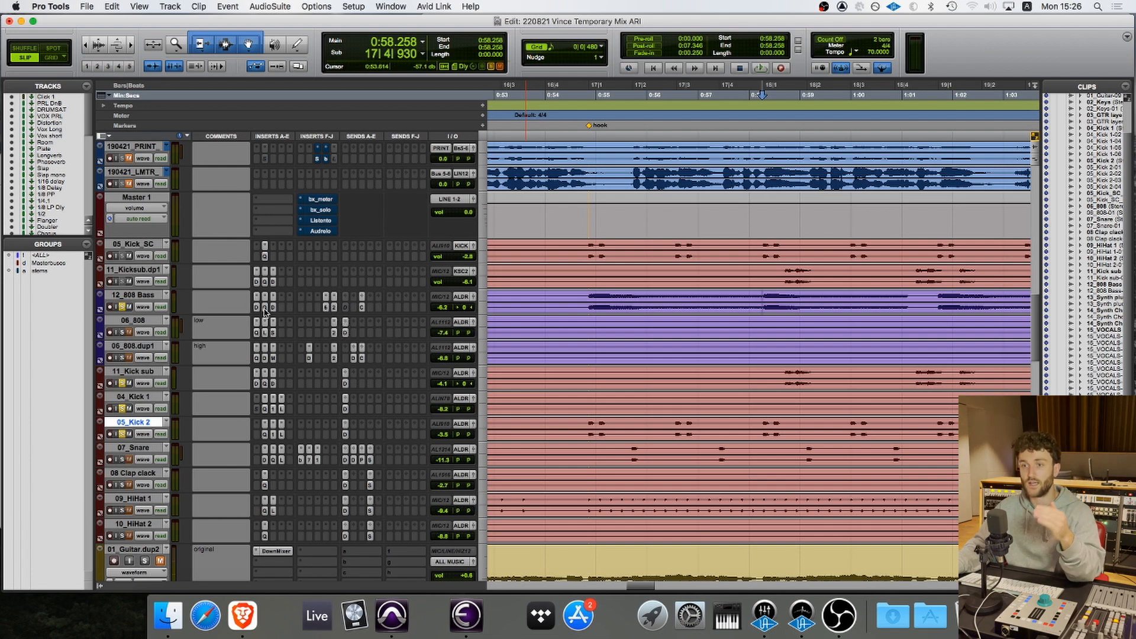
- Examine how the C6-SideChain on 12_808 Bass reduces the low band in two short playbacks, closing the plug-in when done
left_click(325, 308)
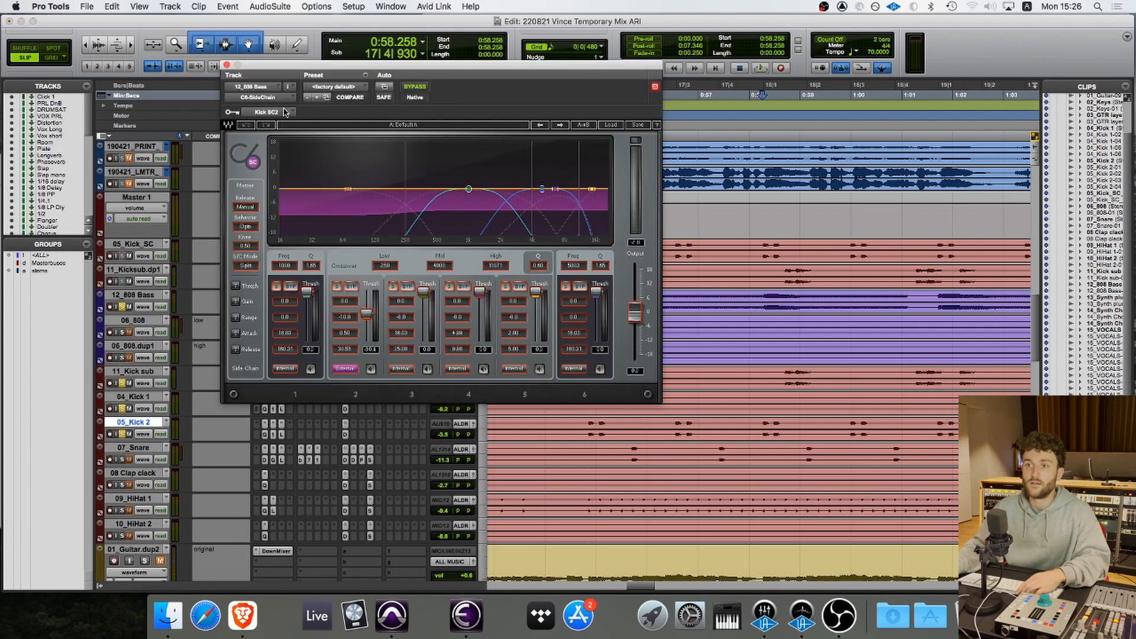
left_click_drag(421, 66, 408, 111)
key("space")
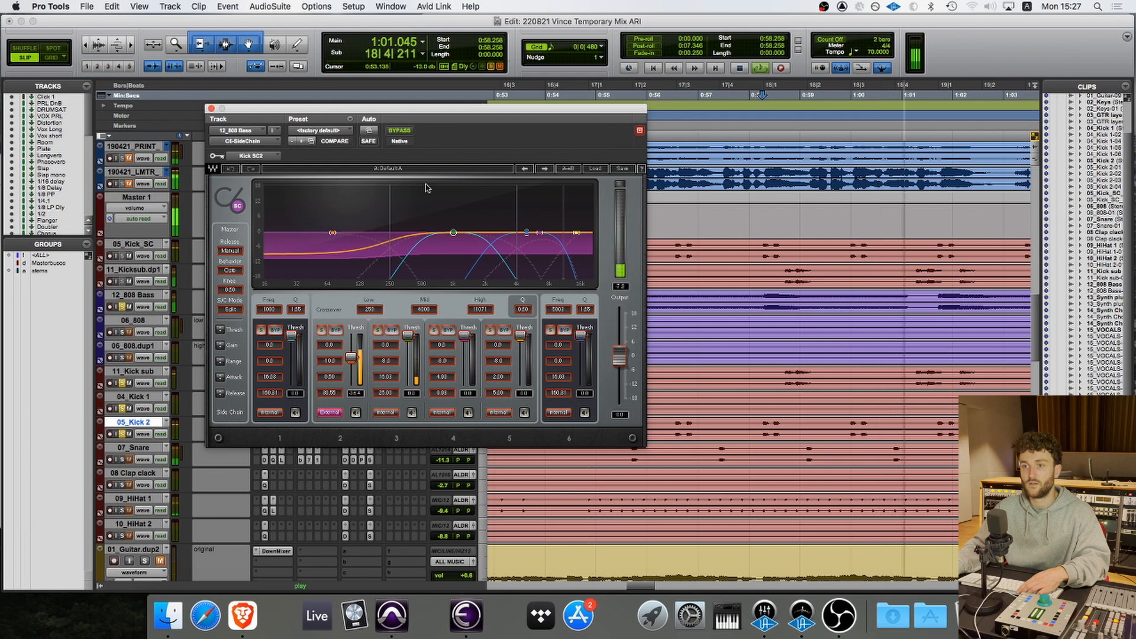
key("space")
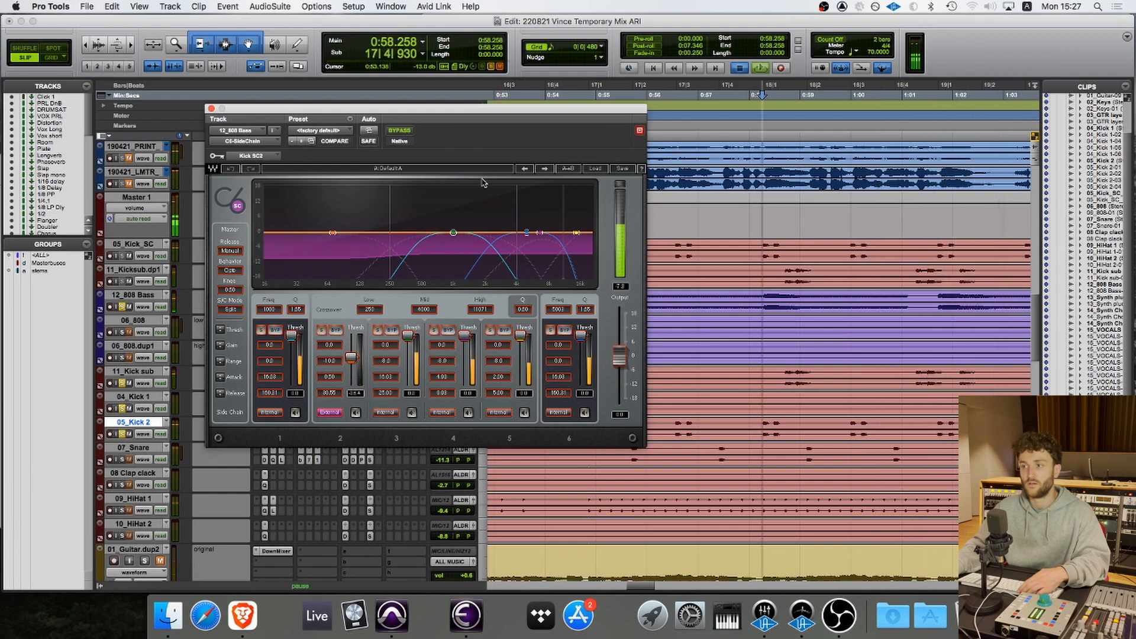
key("space")
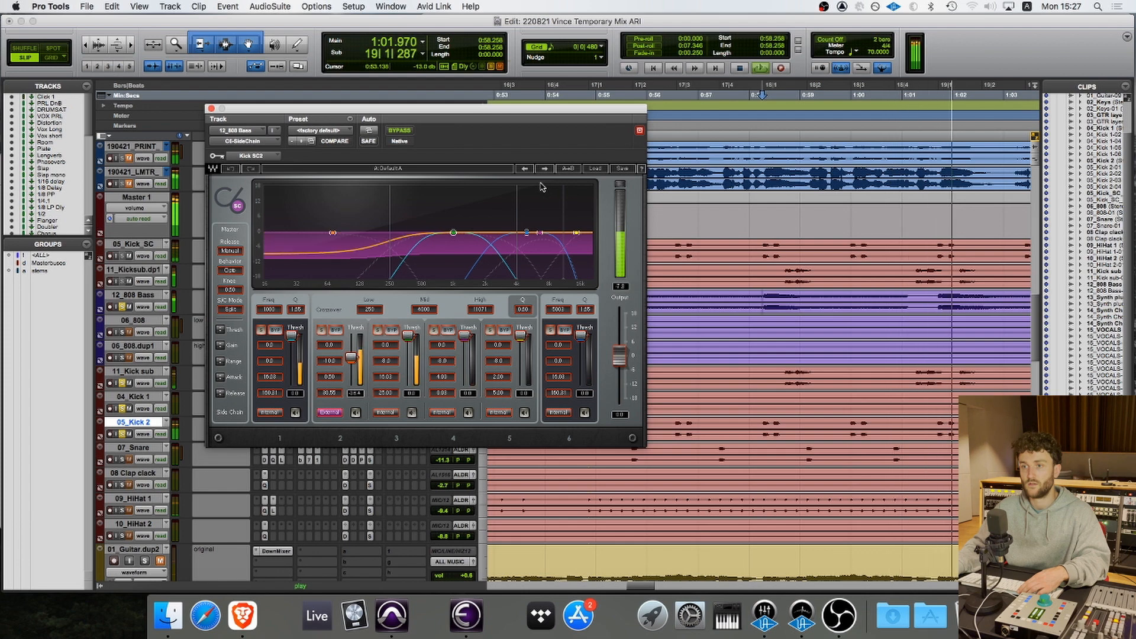
key("space")
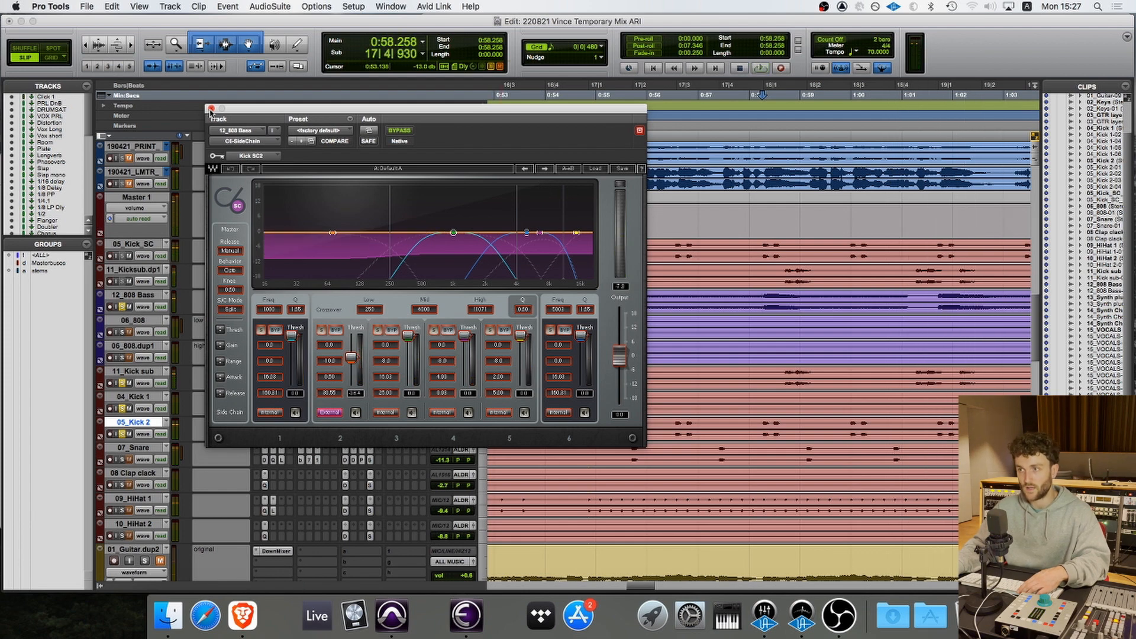
left_click(211, 110)
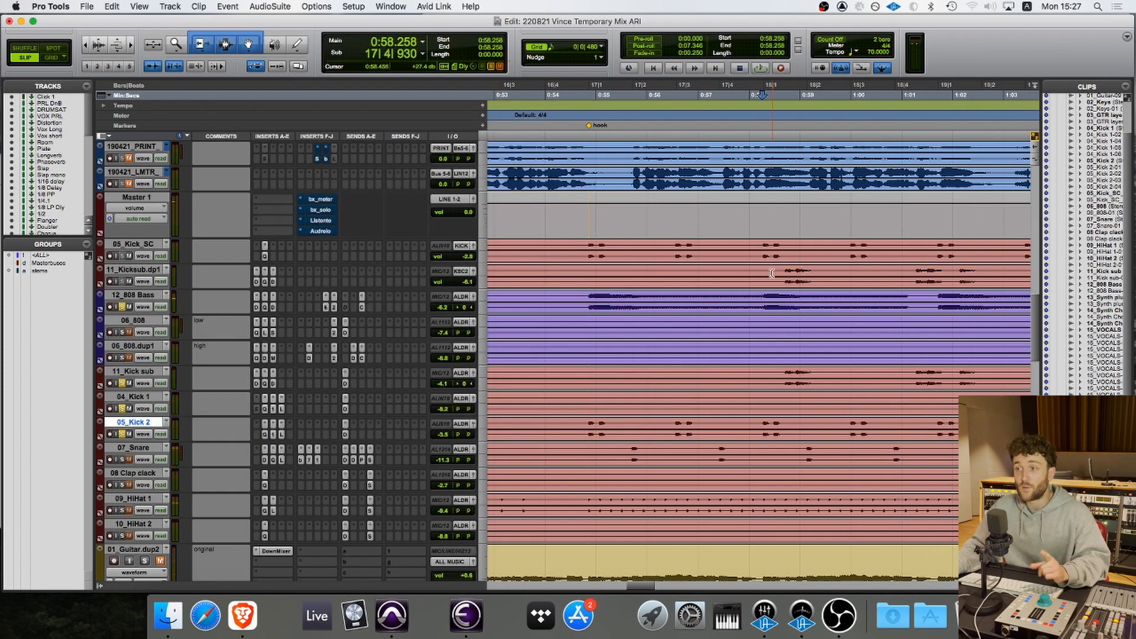
- Place the cursor at 0:58.235, select 11_Kicksub.dp1 and inspect its output routing choices without changing the assignment
left_click(761, 294)
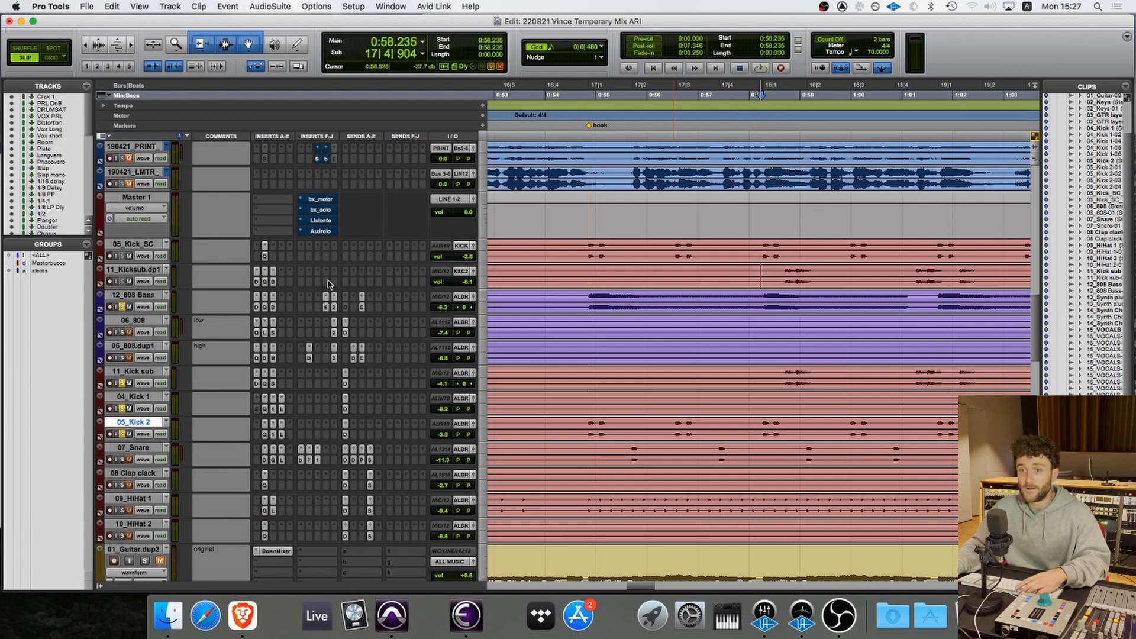
left_click(134, 271)
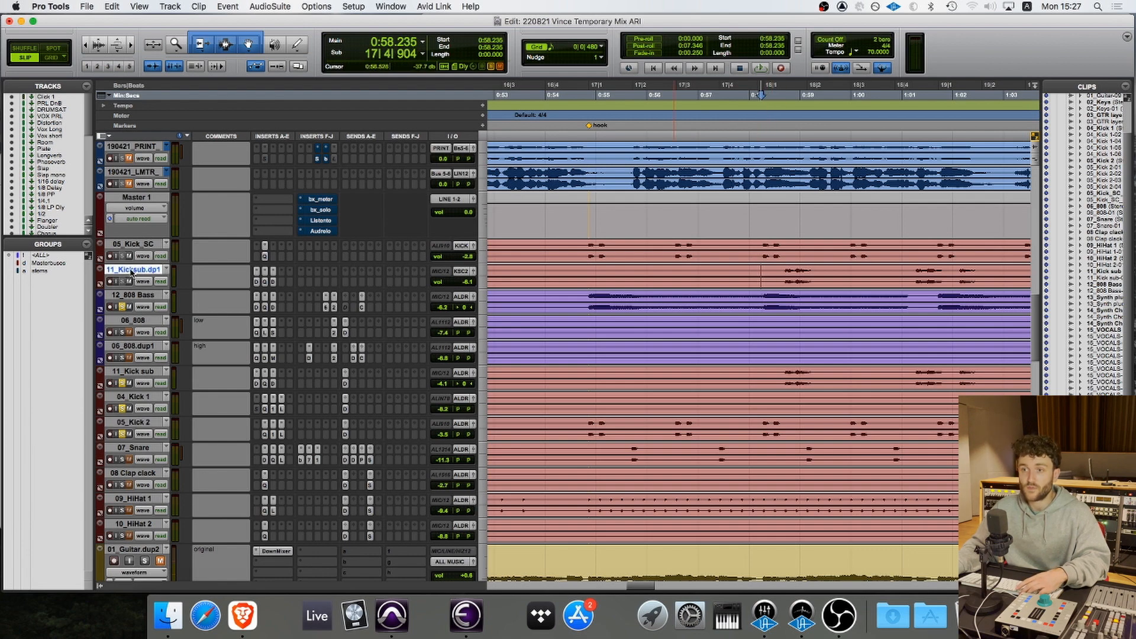
left_click(463, 273)
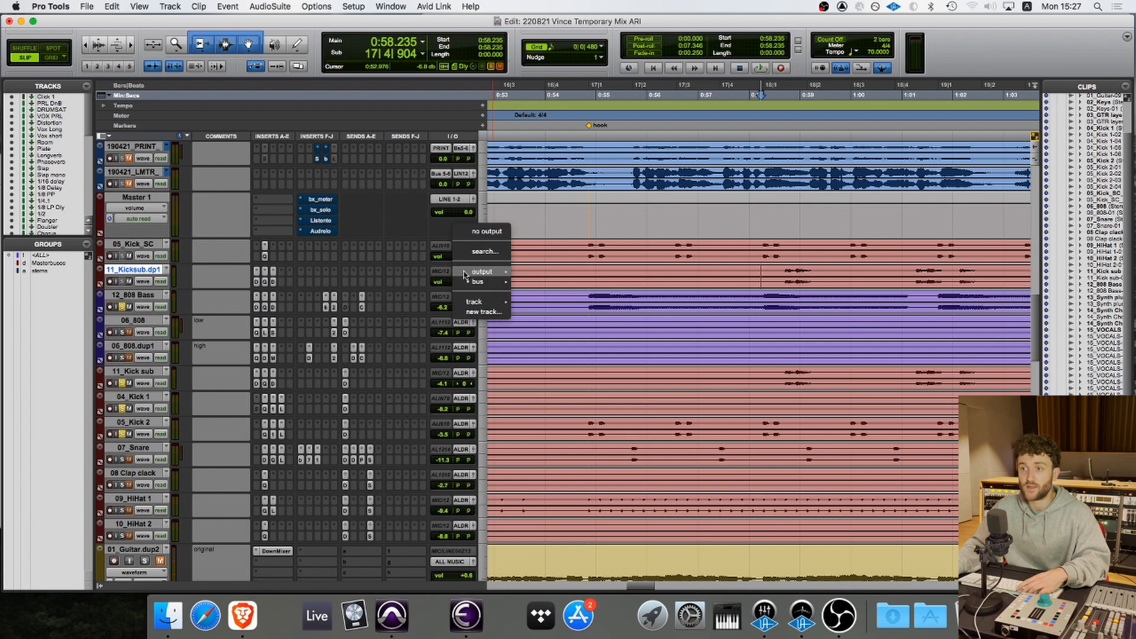
left_click(365, 242)
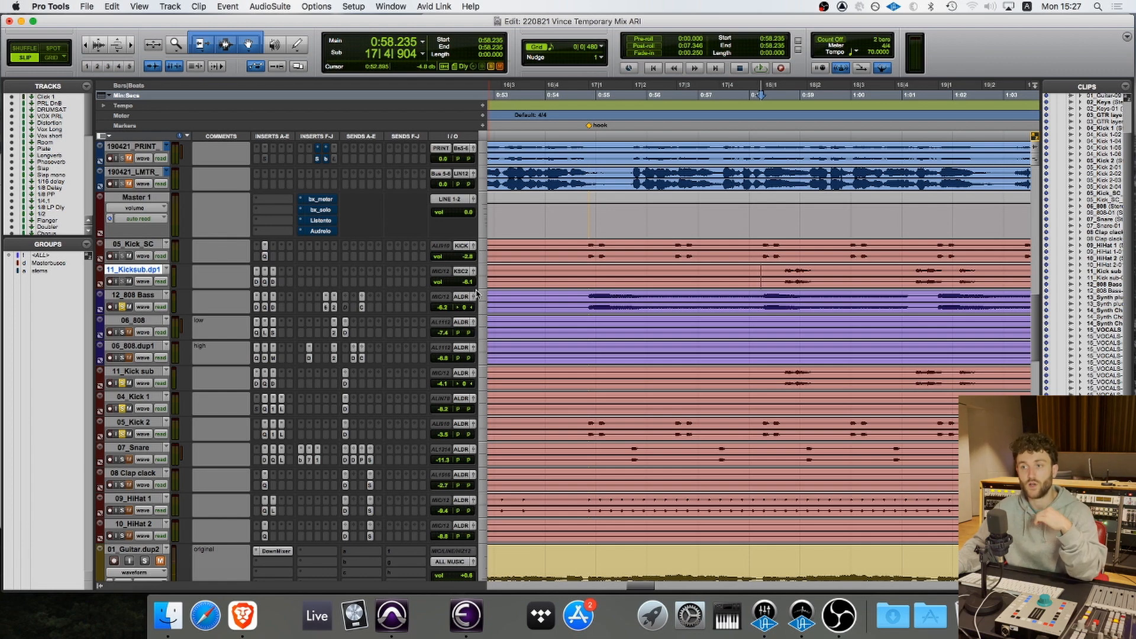
left_click(460, 273)
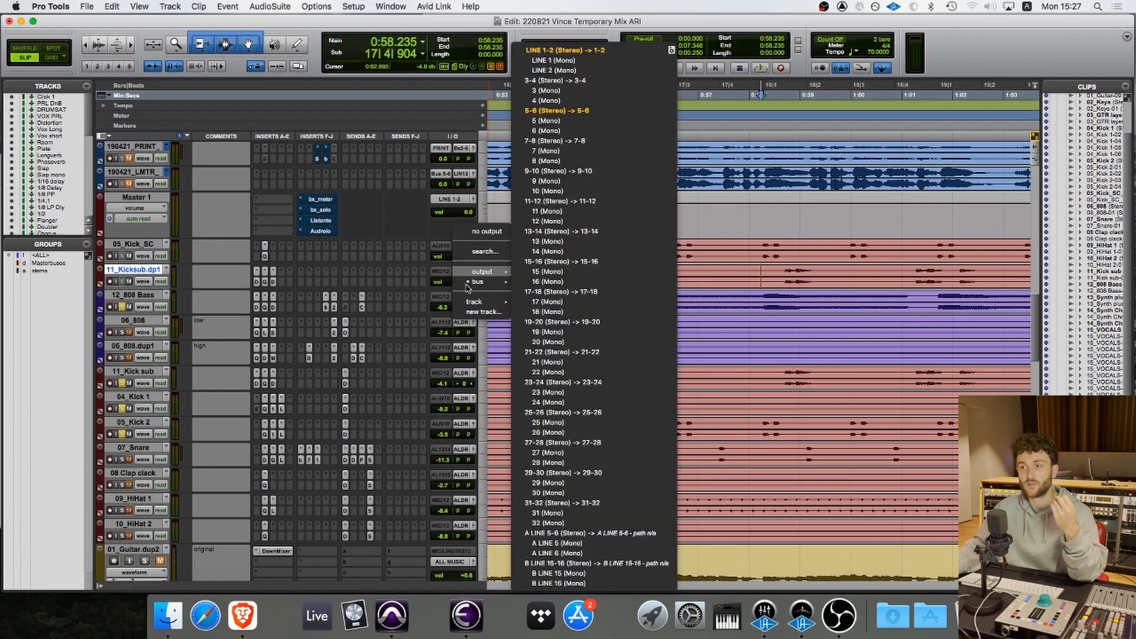
mouse_move(473, 281)
left_click(386, 319)
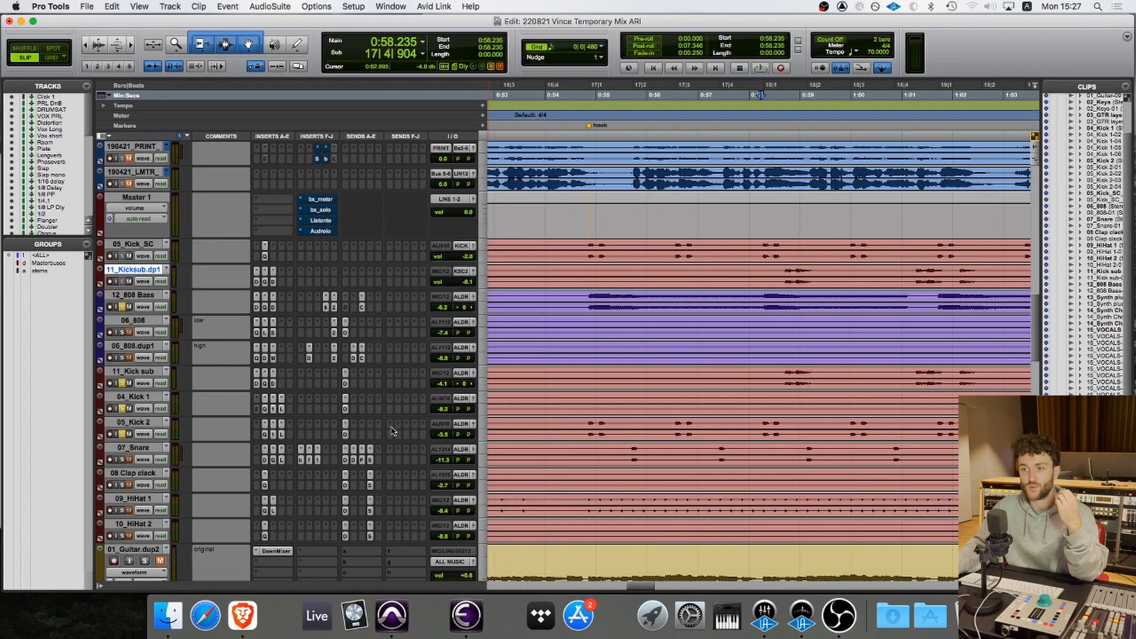
- Reopen the C6-SideChain on 12_808 Bass, move its window clear of the track list and inspect its key input, closing it when done
left_click(325, 308)
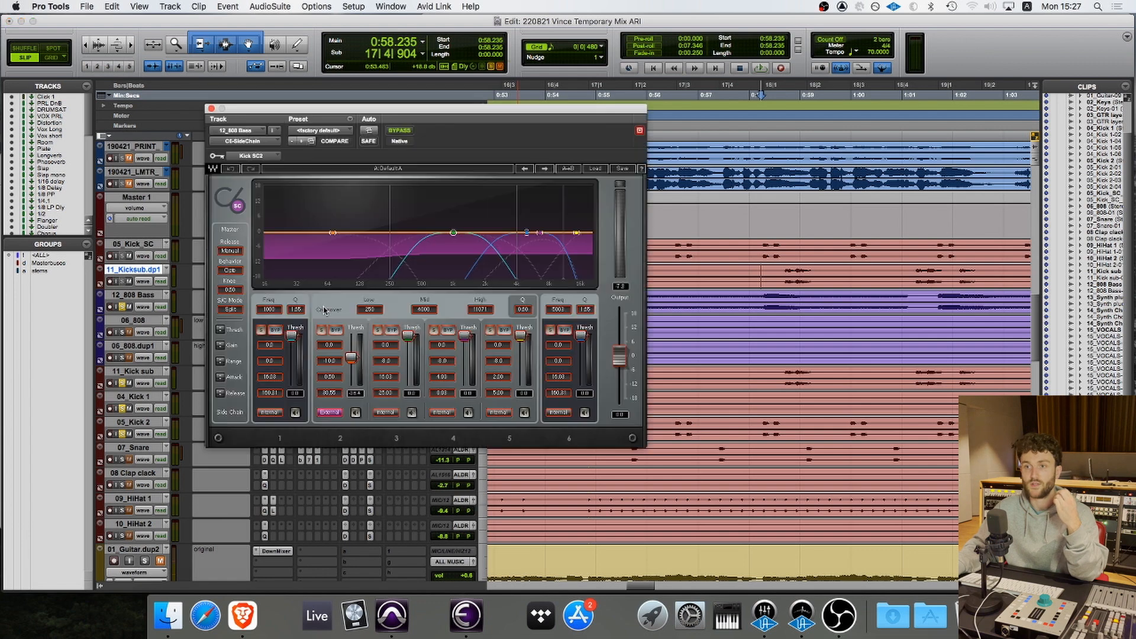
mouse_move(273, 111)
left_mouse_down()
mouse_move(195, 99)
mouse_move(273, 102)
left_mouse_up()
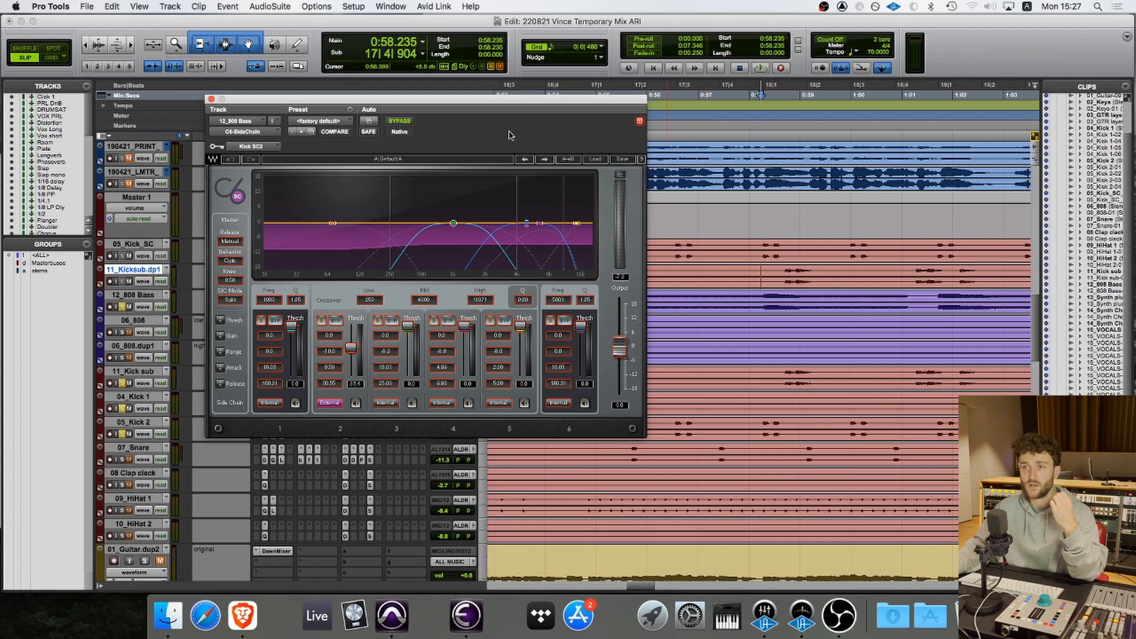
left_click_drag(424, 98, 704, 150)
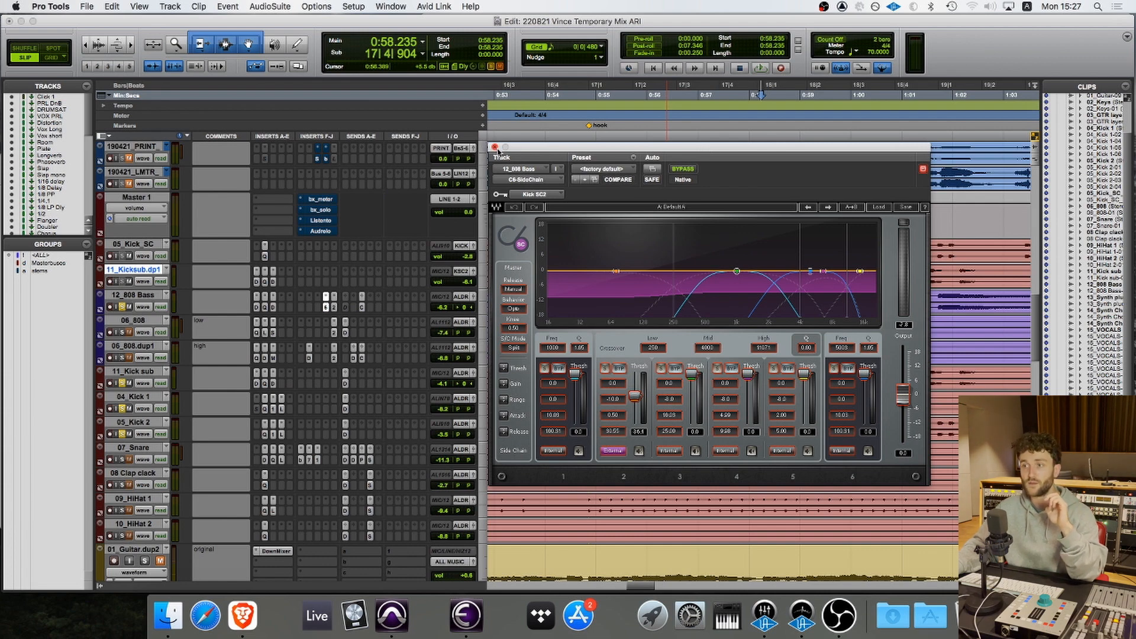
mouse_move(625, 154)
left_mouse_down()
mouse_move(604, 162)
mouse_move(649, 190)
mouse_move(627, 151)
left_mouse_up()
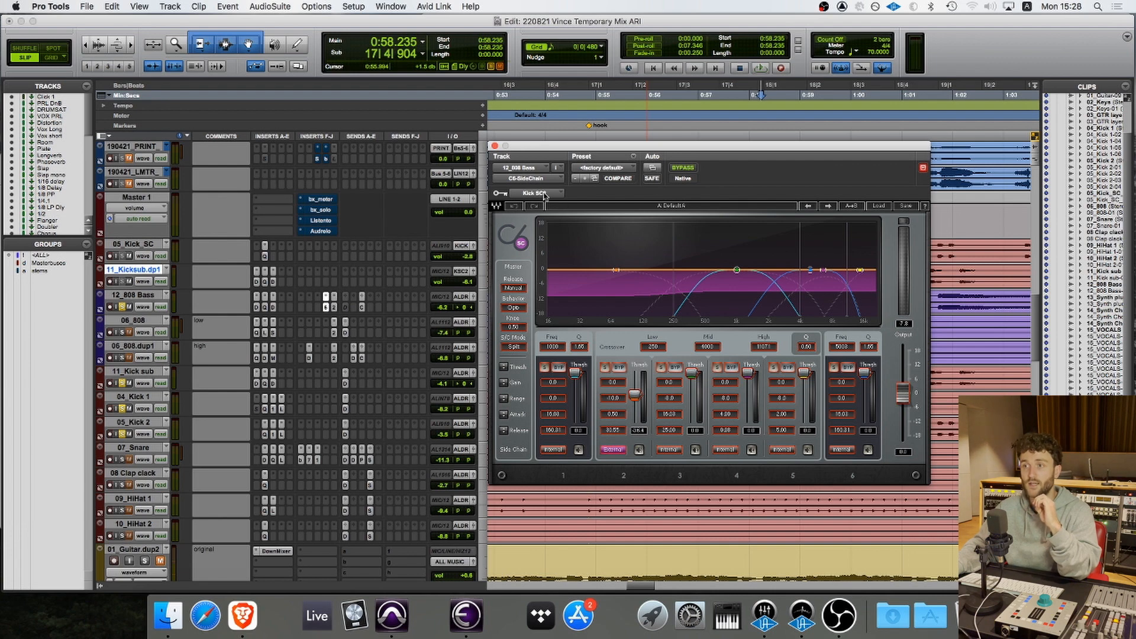
left_click(495, 147)
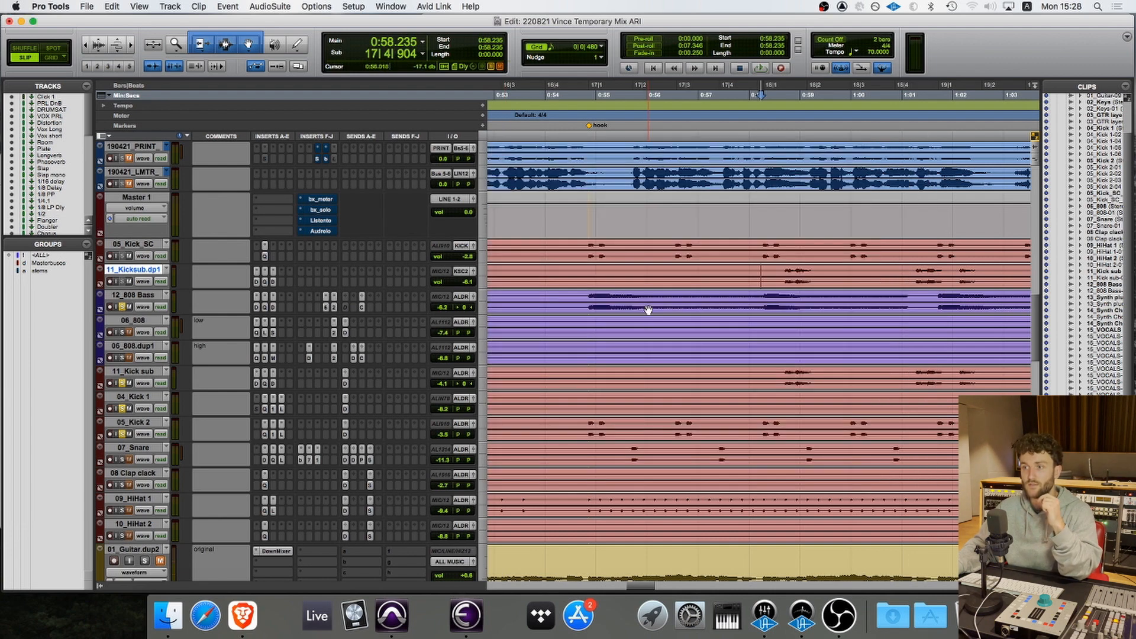
- Place the cursor at 0:54.845 and review the 12_808 Bass C6-SideChain band settings once more, closing the plug-in when done
left_click(590, 297)
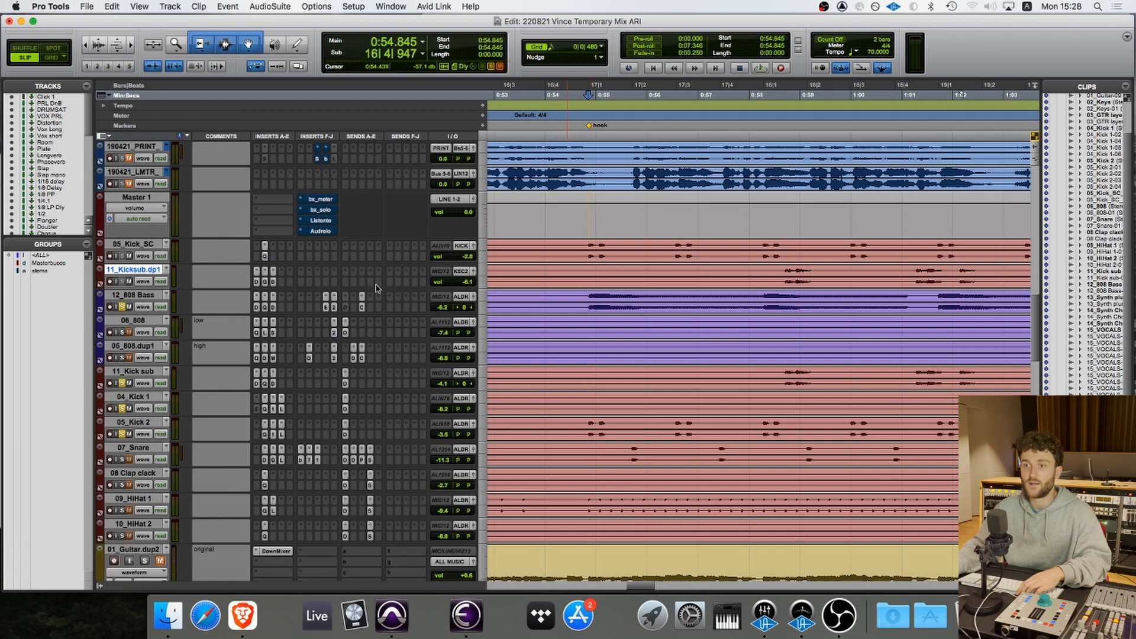
left_click(326, 308)
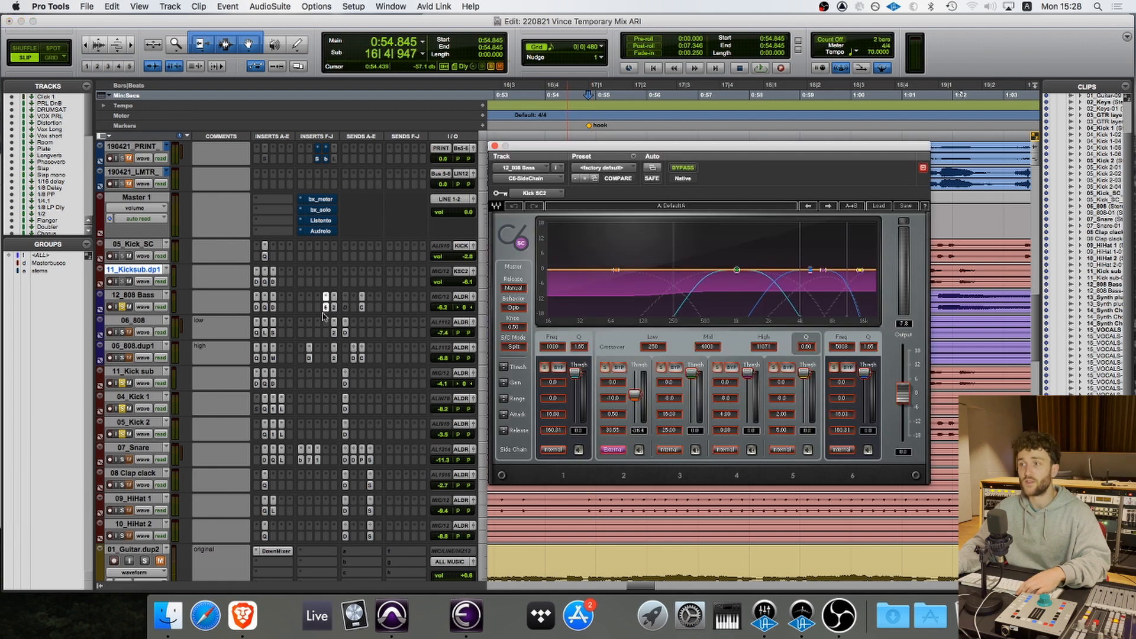
left_click_drag(808, 150, 531, 145)
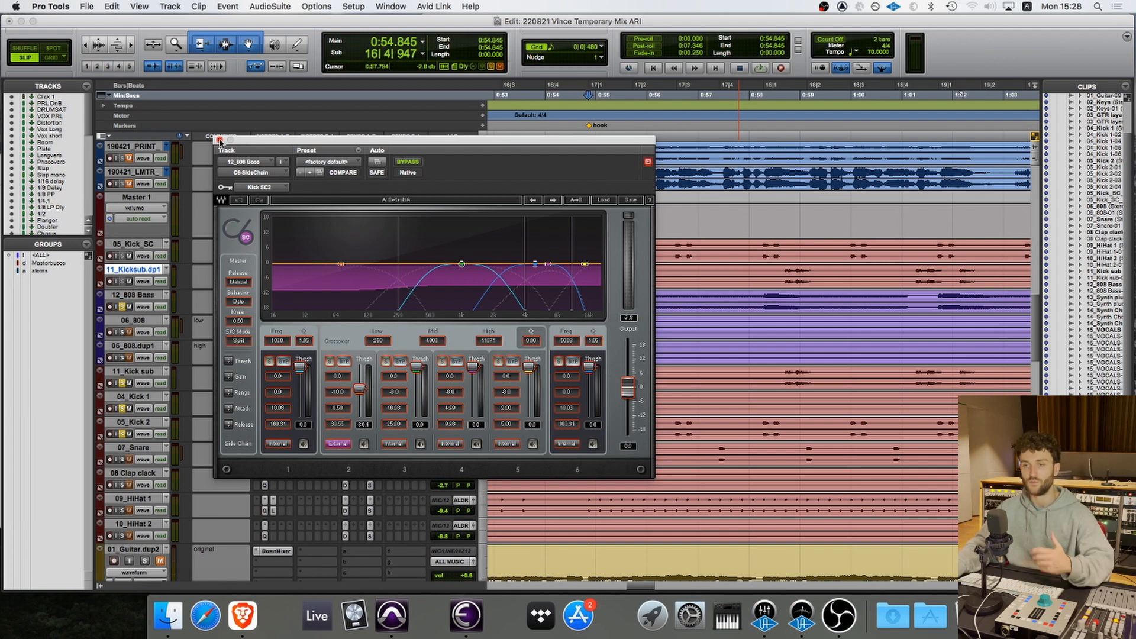
left_click(220, 140)
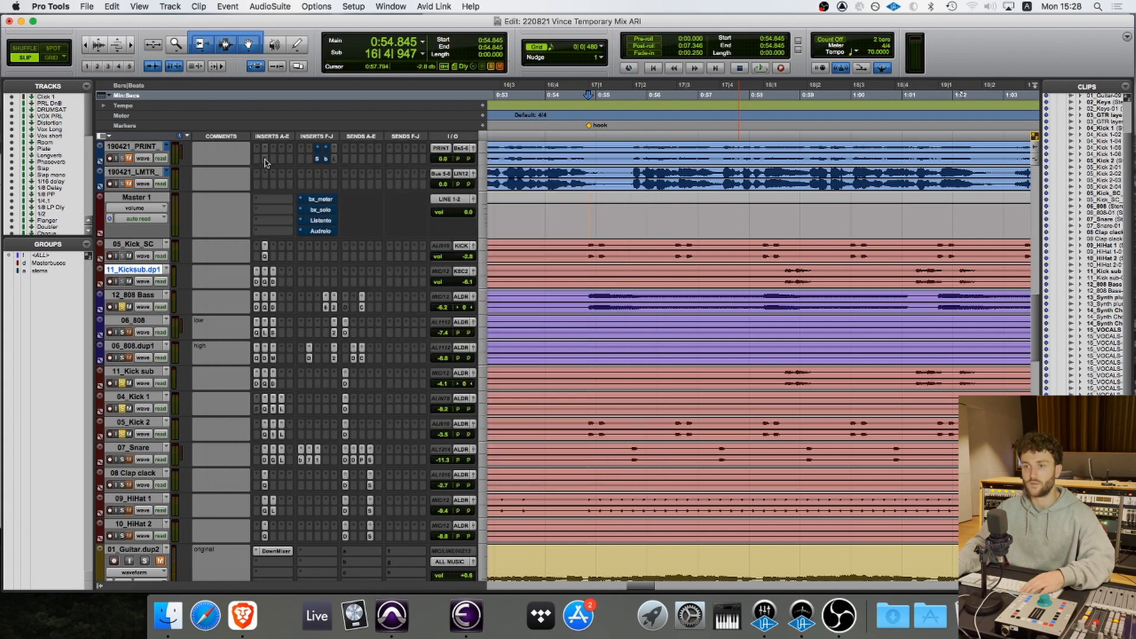
- Open Trackspacer 2.5 on 12_808 Bass and examine its ducking curve while playing from 0:54.845
left_click(335, 308)
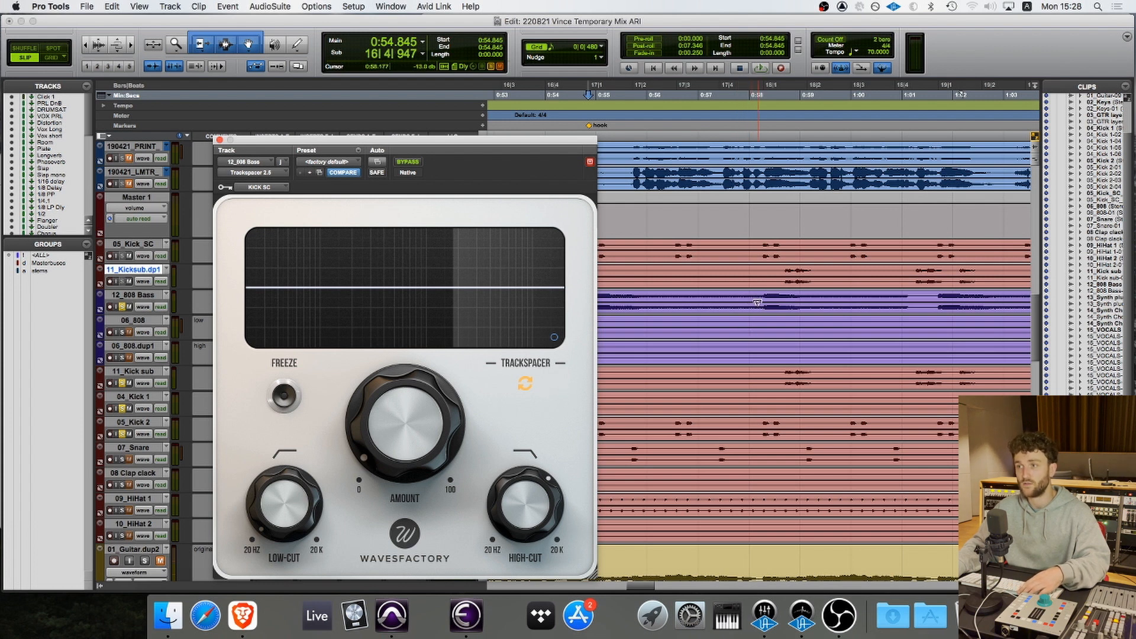
key("space")
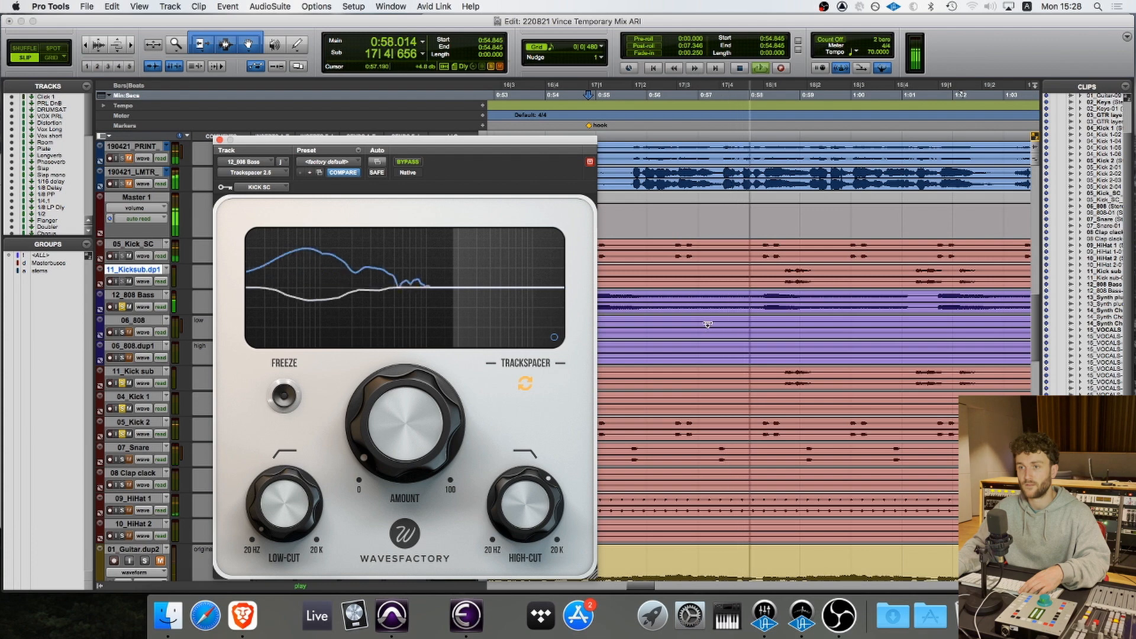
key("space")
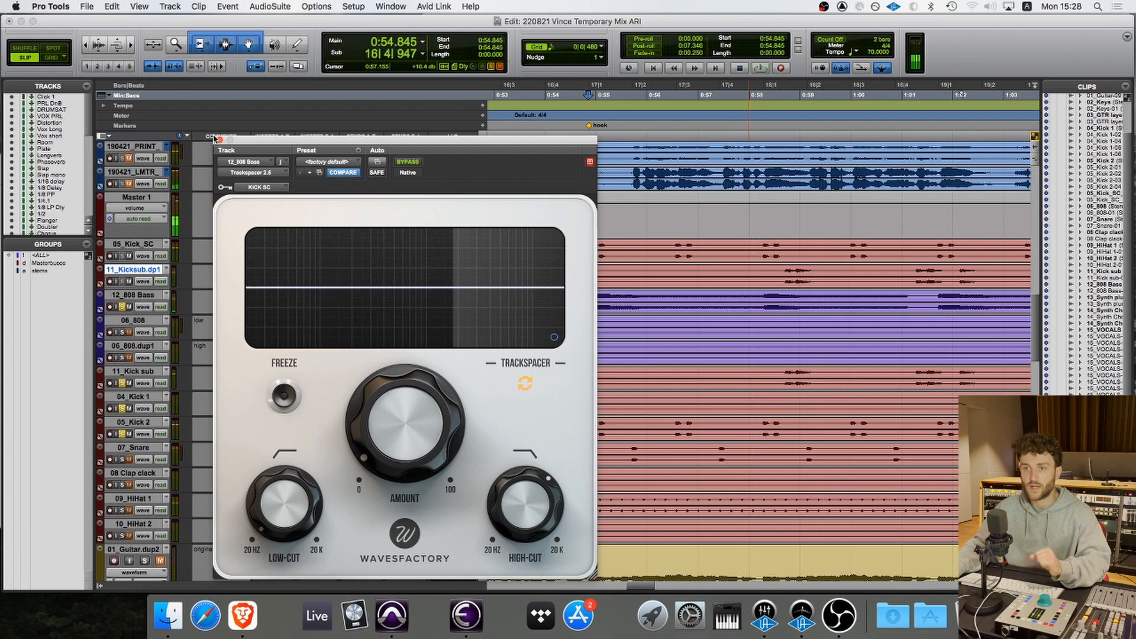
- Place the cursor at 0:54.775 and reopen Trackspacer 2.5 on 12_808 Bass to check its key input, closing it when done
left_click(219, 141)
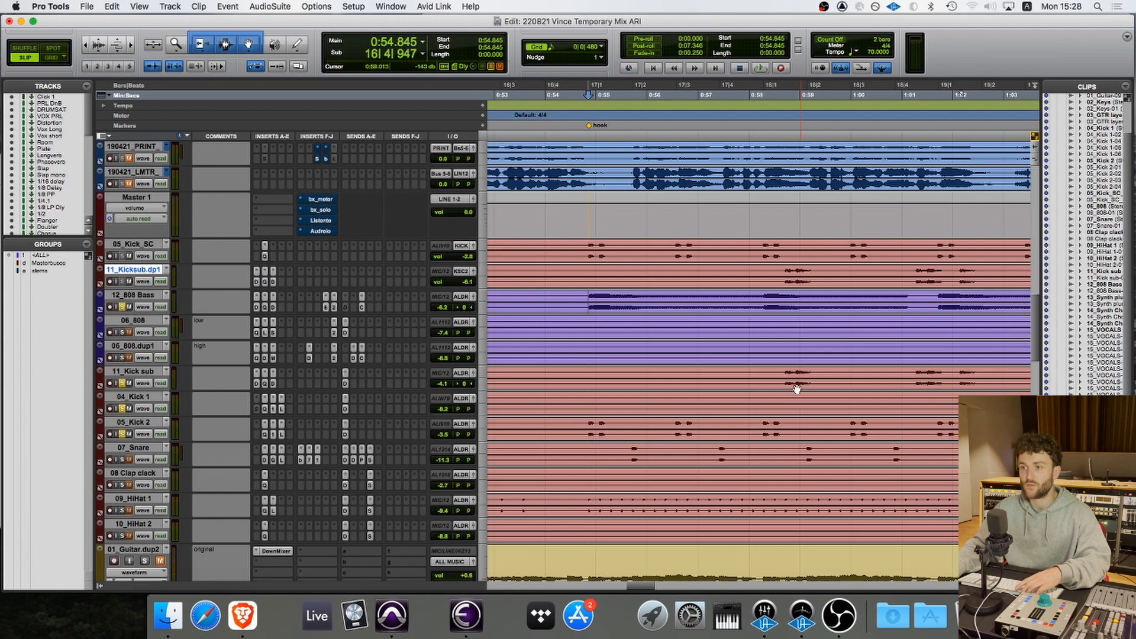
left_click(585, 428)
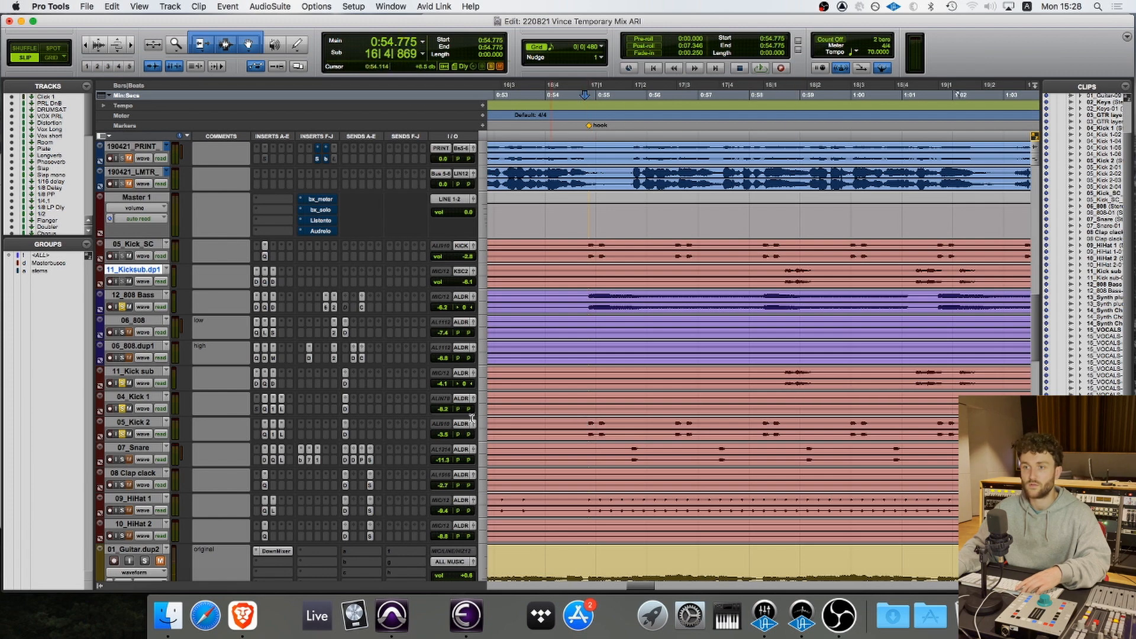
left_click(336, 310)
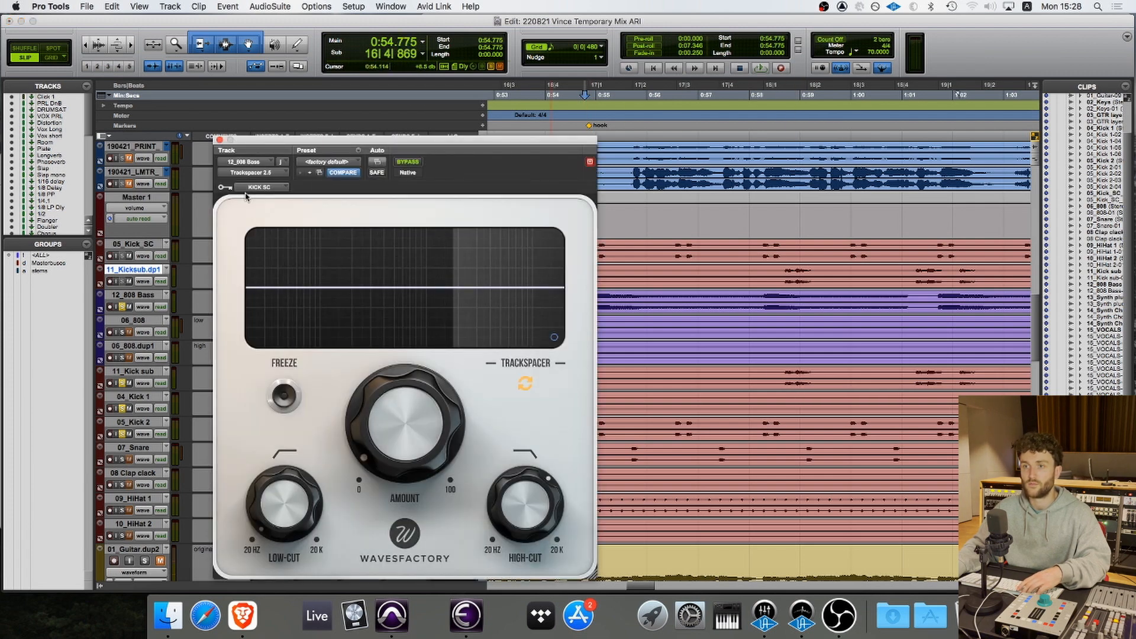
left_click(281, 188)
left_click(210, 138)
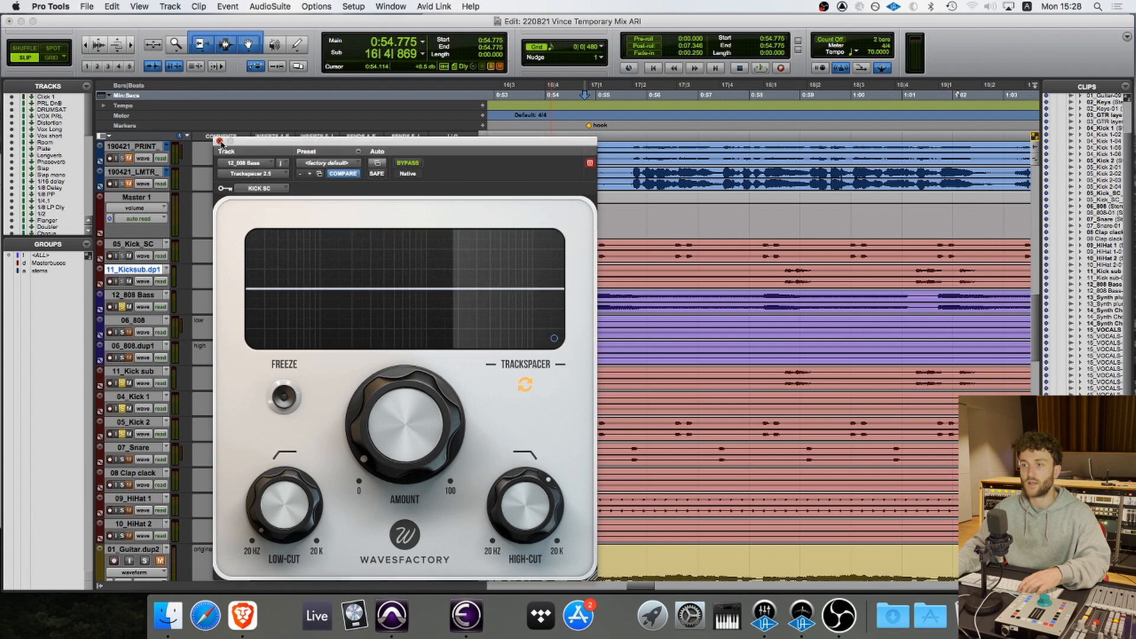
left_click(220, 140)
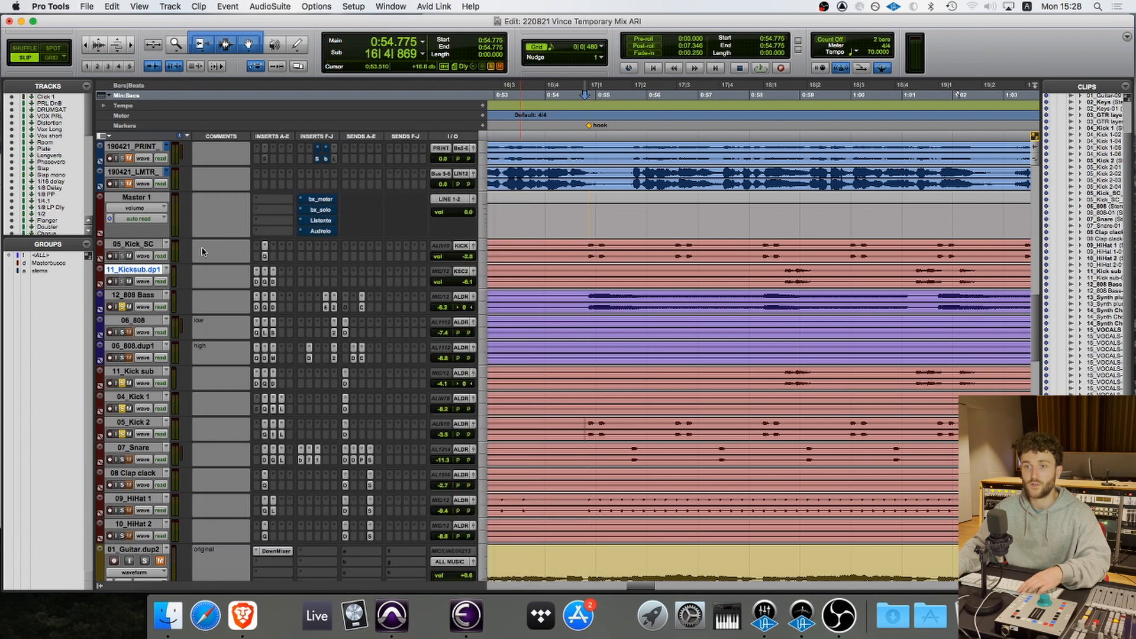
- Select the 05_Kick_SC track and place the cursor in its kick hit at 0:58.328
left_click(150, 244)
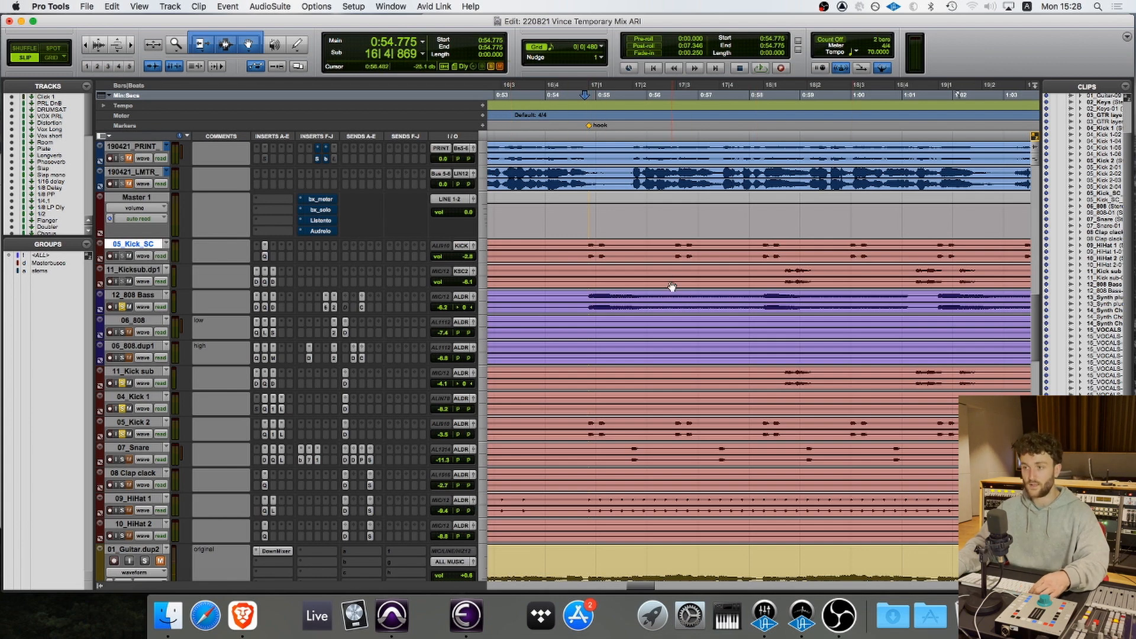
key("r")
key("r")
key("r")
key("r")
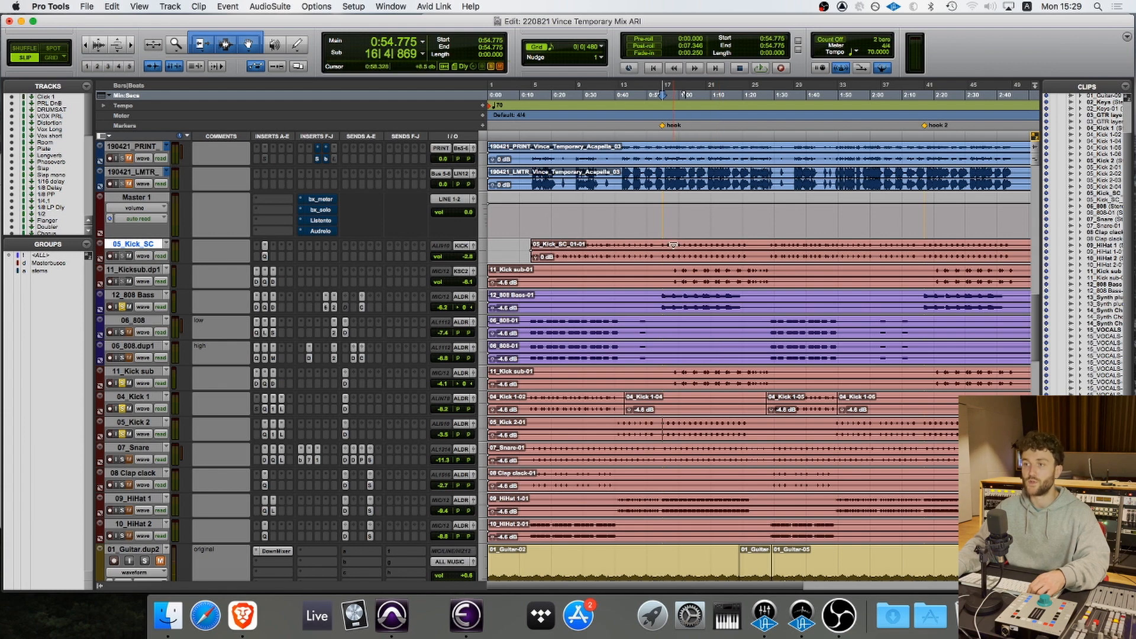
left_click(682, 251)
key("t")
key("t")
key("t")
key("t")
key("t")
key("t")
key("t")
key("t")
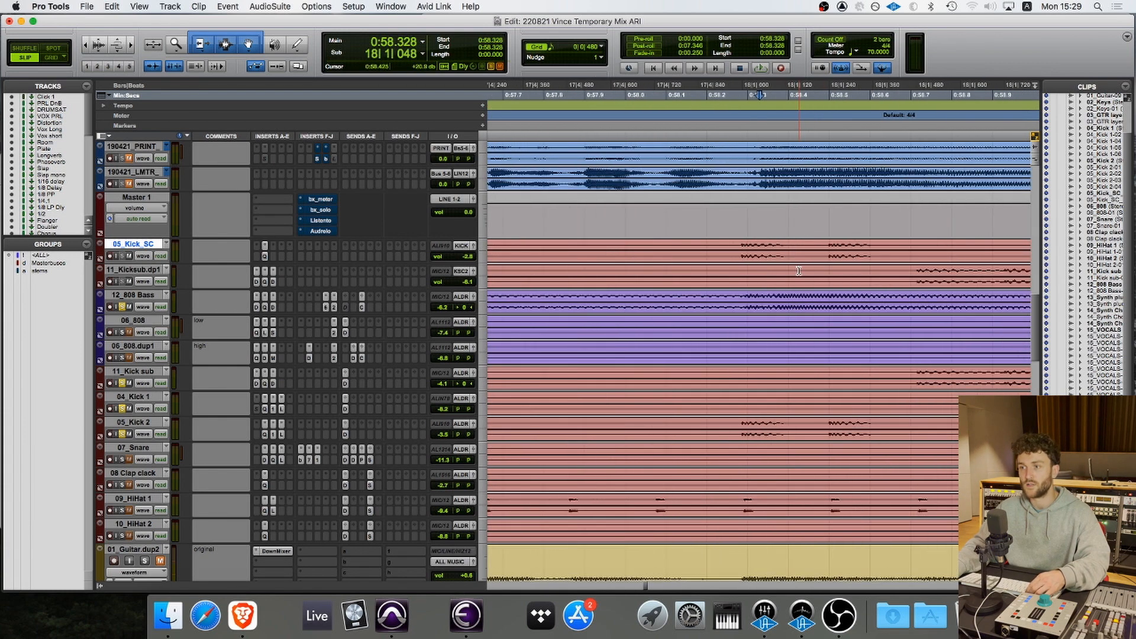
- Move the cursor to the start of the same 05_Kick_SC hit at 0:58.286
scroll(698, 287, "left", 2)
key("t")
key("t")
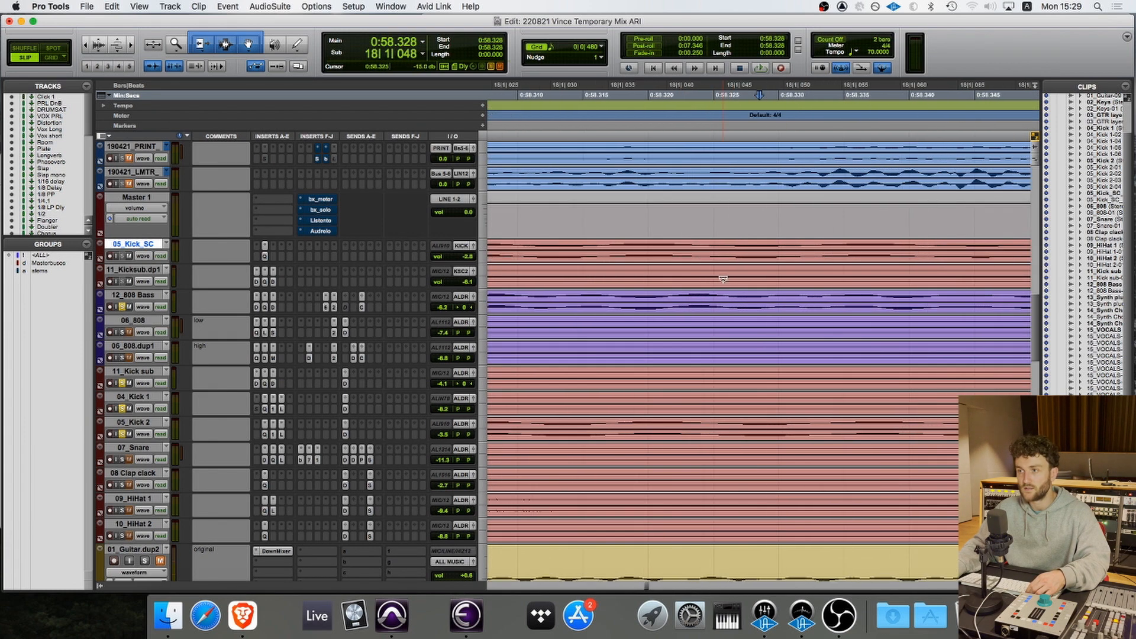
scroll(722, 276, "left", 10)
scroll(723, 278, "right", 4)
left_click(633, 242)
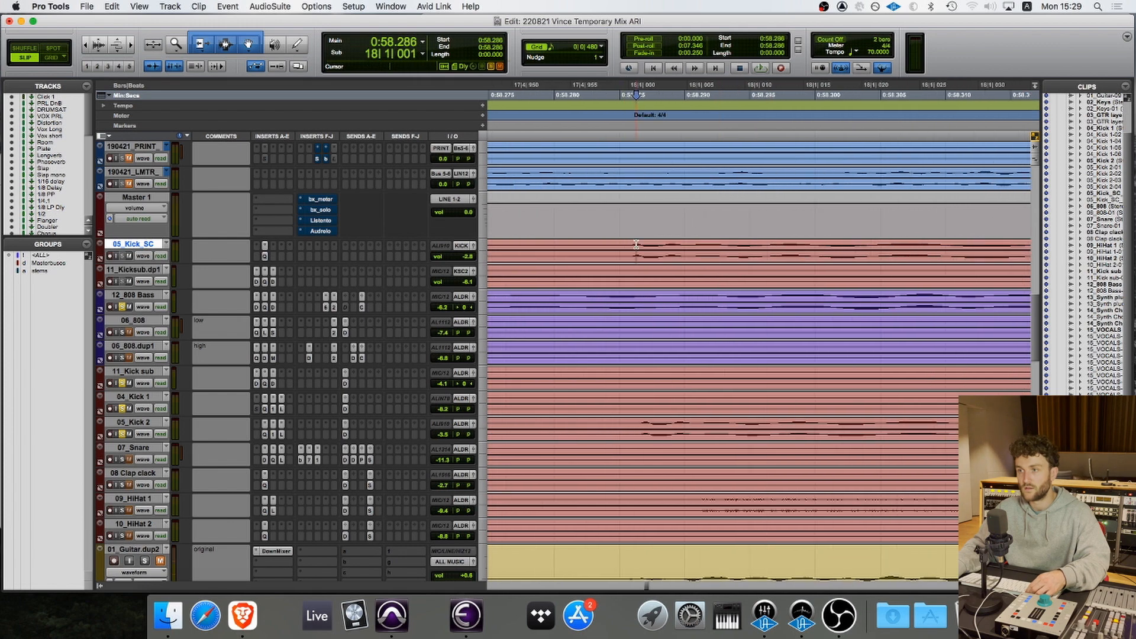
key("t")
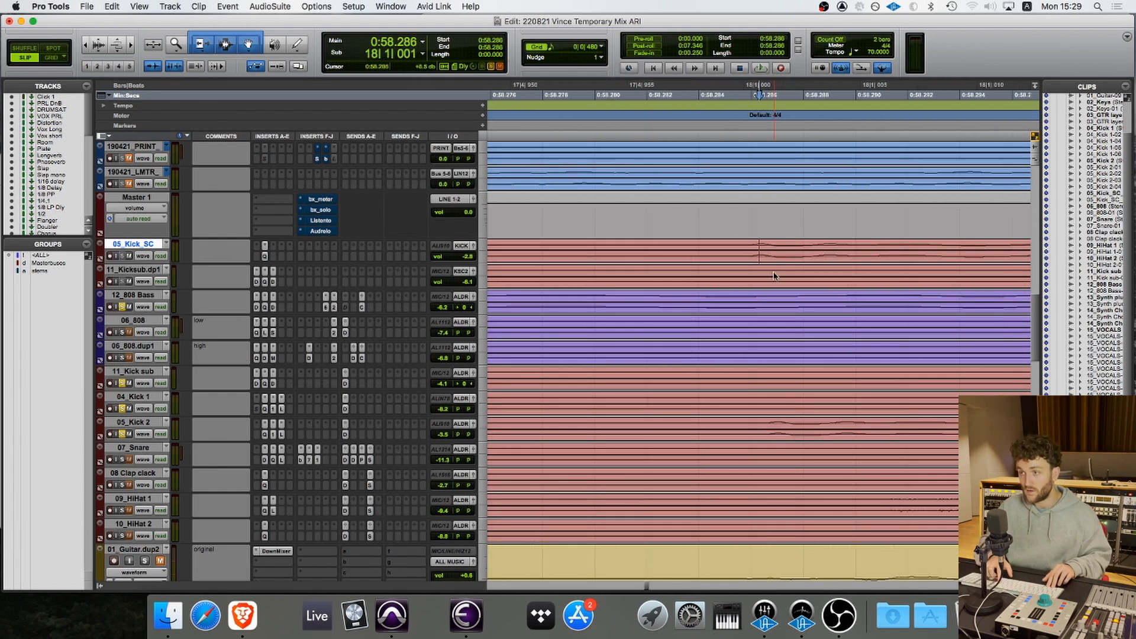
- Enlarge the waveform display and select the gap between the matching transients of 05_Kick_SC and 05_Kick 2
key("super+alt+bracketright")
key("super+alt+bracketright")
key("super+alt+bracketright")
key("super+alt+bracketright")
key("super+alt+bracketright")
key("super+alt+bracketright")
key("super+alt+bracketright")
key("super+alt+bracketright")
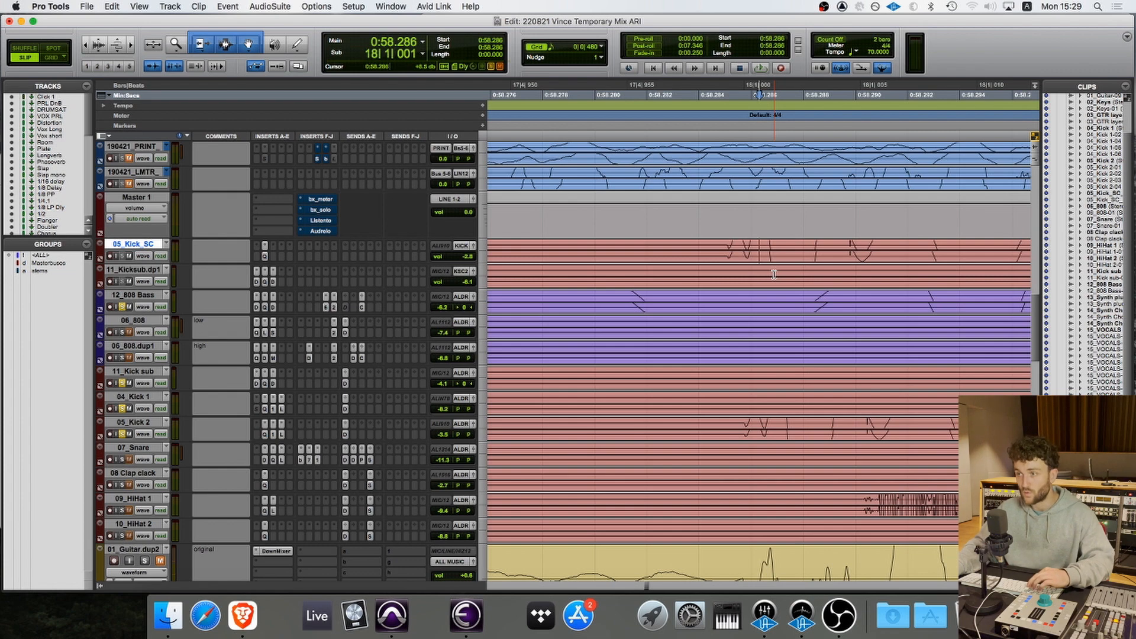
key("t")
key("t")
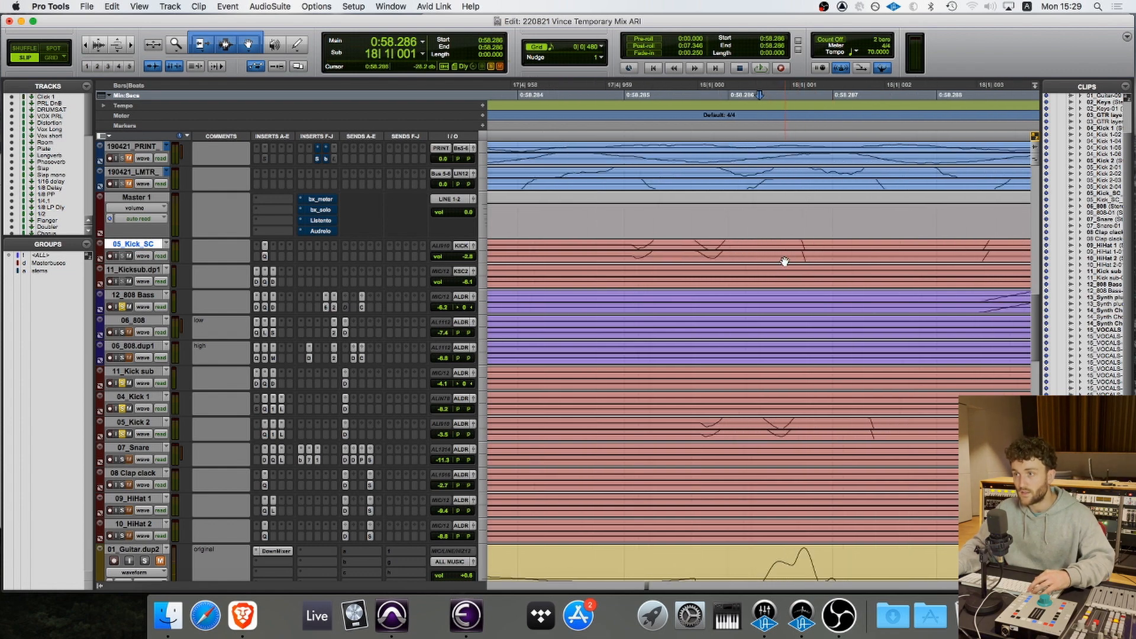
left_click(784, 261)
left_click_drag(801, 227, 871, 459)
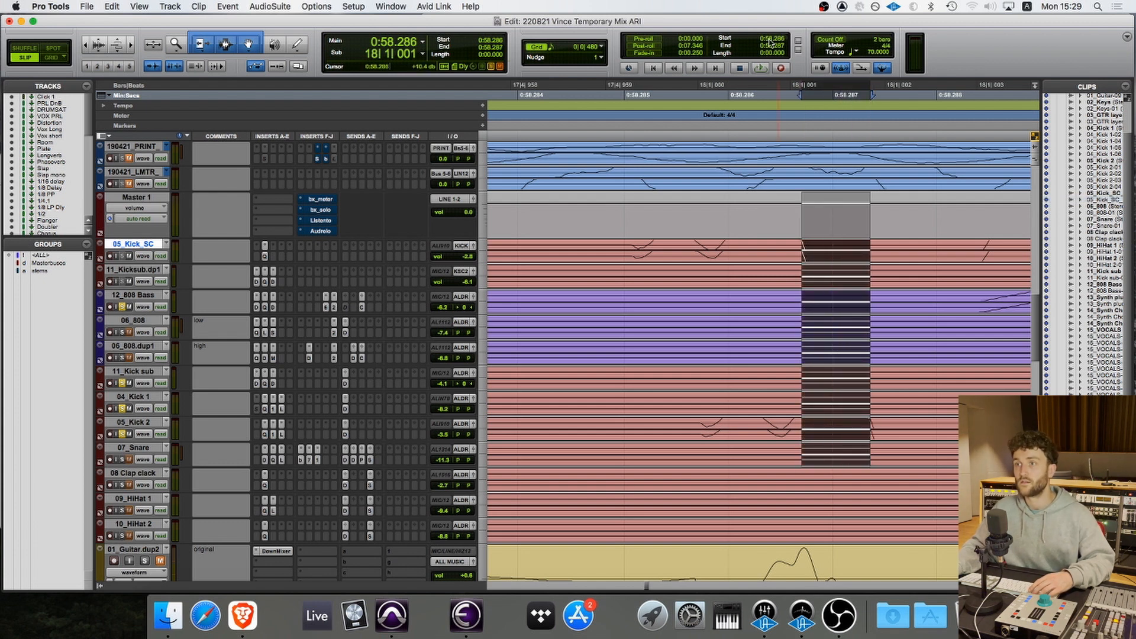
- Measure the selected kick offset with the main counter in Samples, finishing with the counter set to Bars|Beats
left_click(422, 41)
left_click(457, 72)
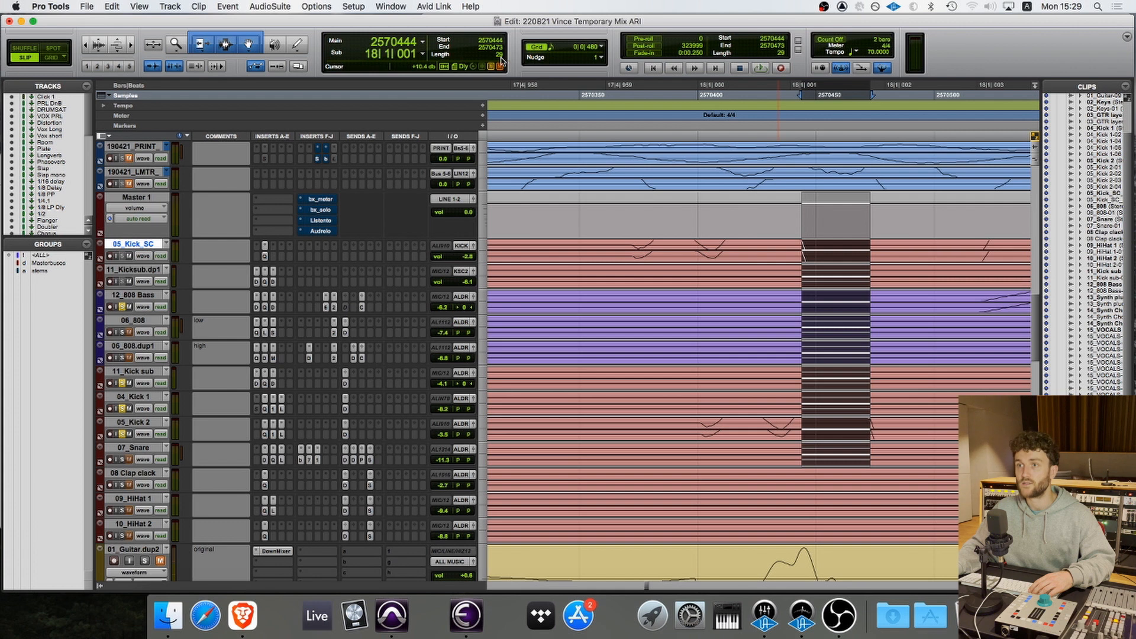
left_click(421, 43)
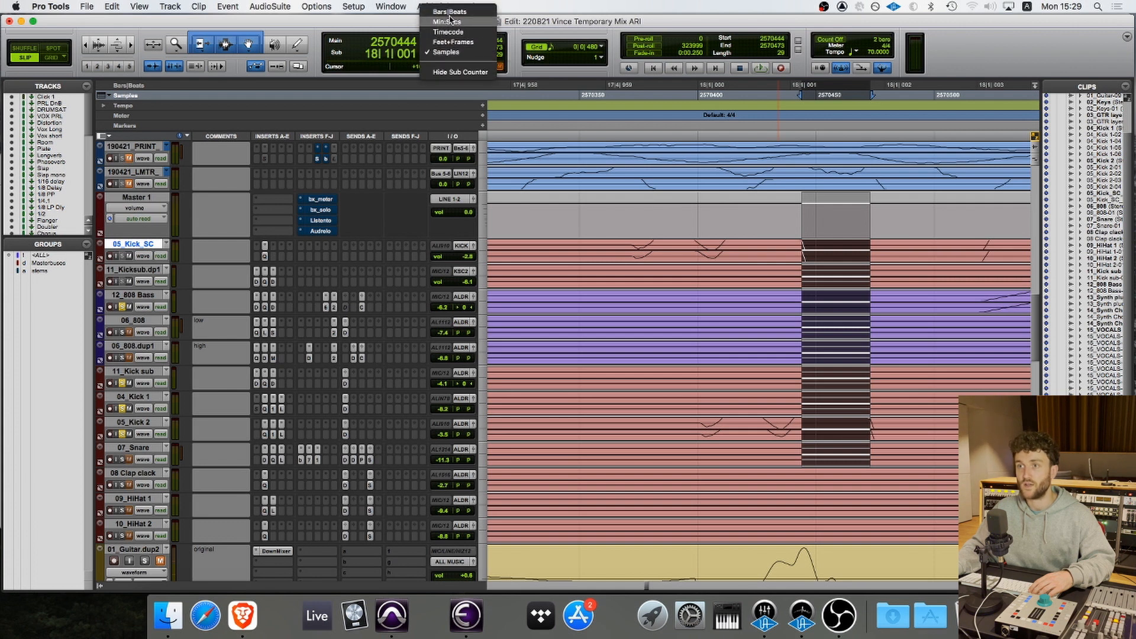
left_click(447, 22)
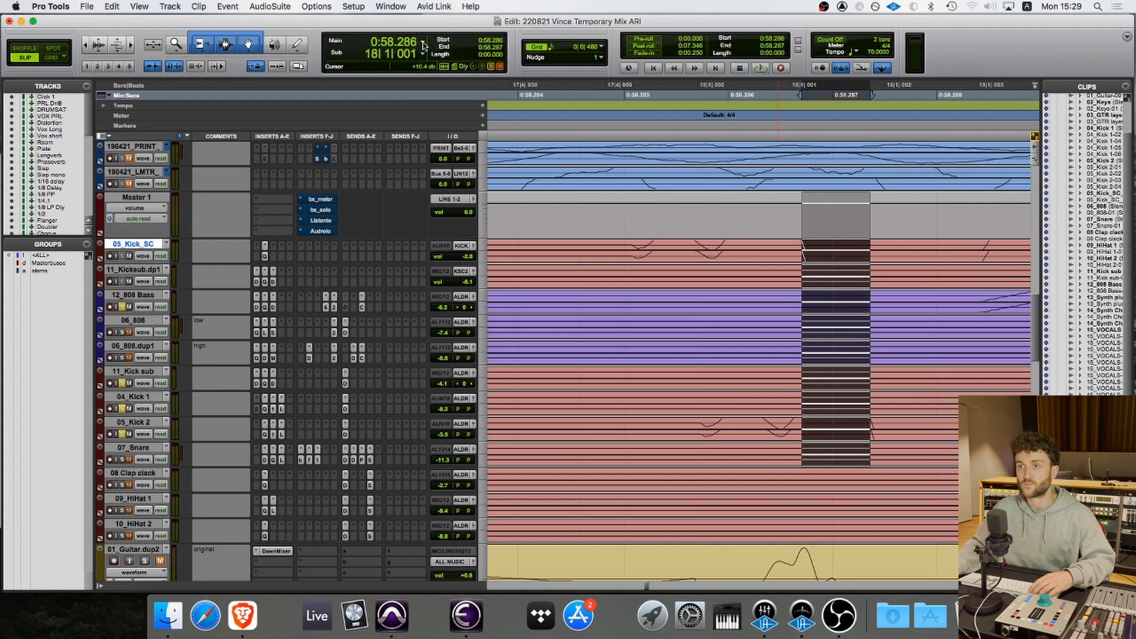
left_click(423, 46)
left_click(443, 26)
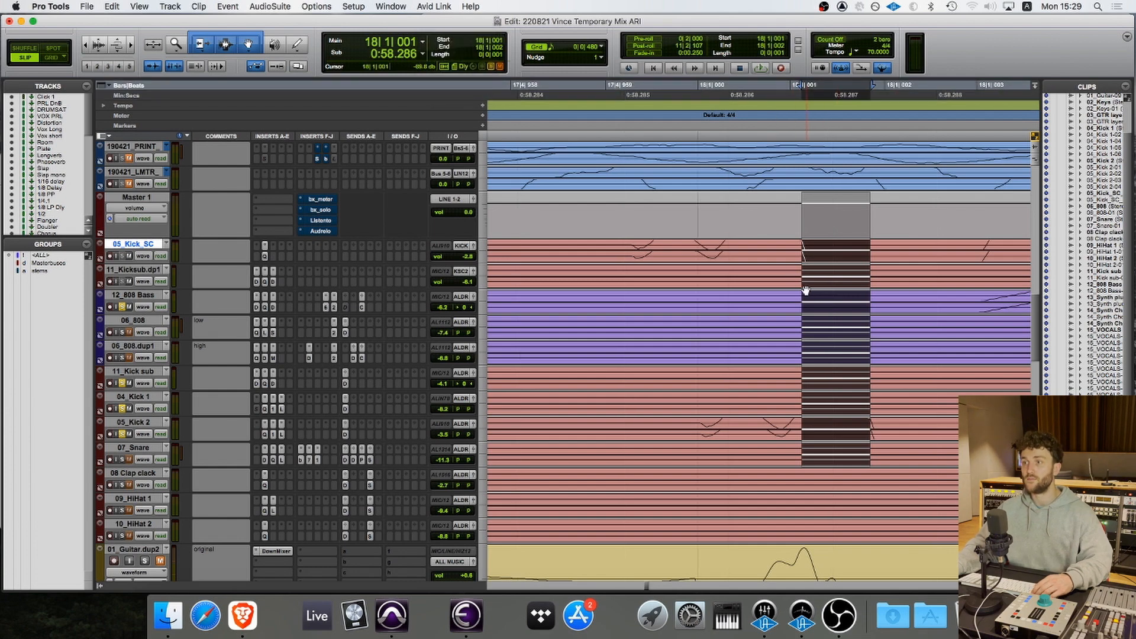
- Clear the time selection and place the cursor just ahead of the 05_Kick_SC hit at 17|4|954
left_click(699, 258)
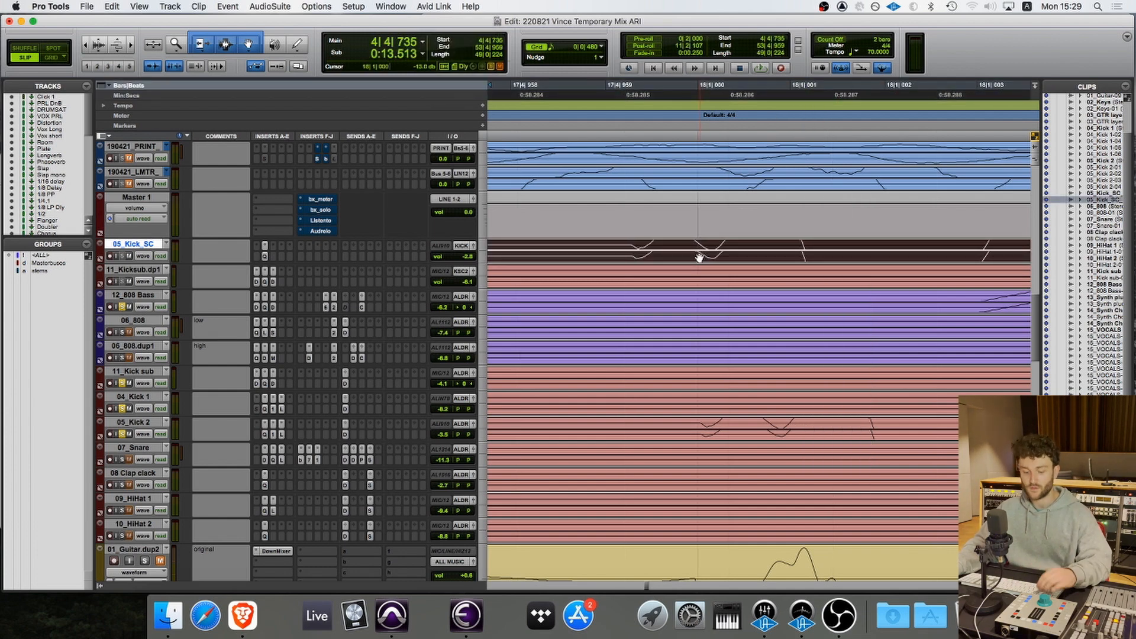
key("r")
key("r")
key("r")
key("r")
key("r")
key("r")
key("r")
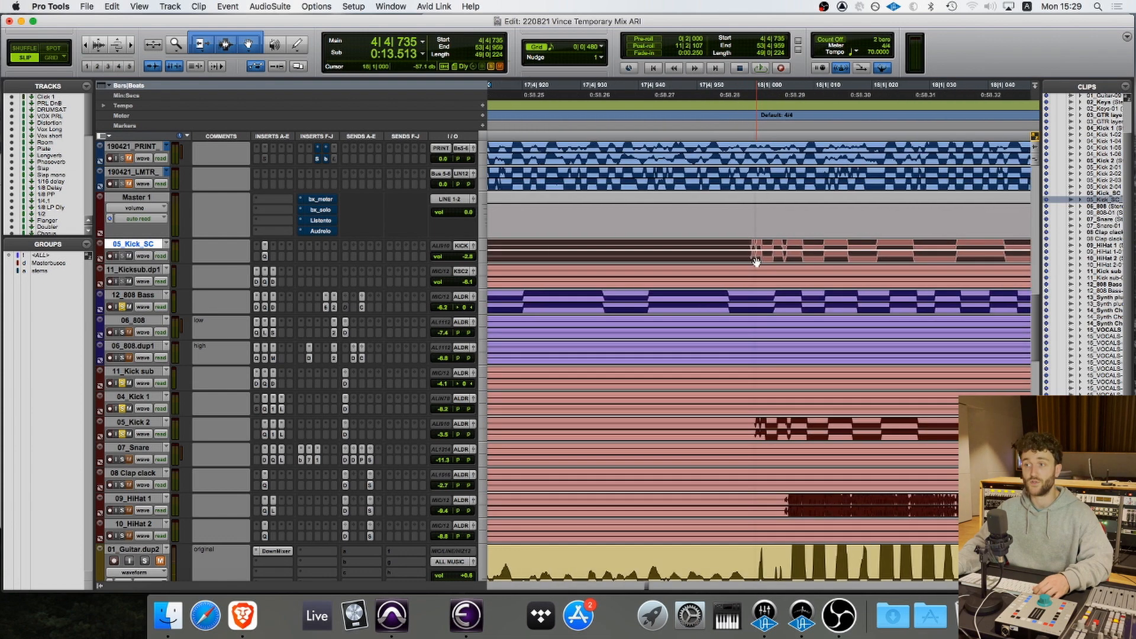
left_click(754, 246)
key("r")
key("r")
key("r")
key("r")
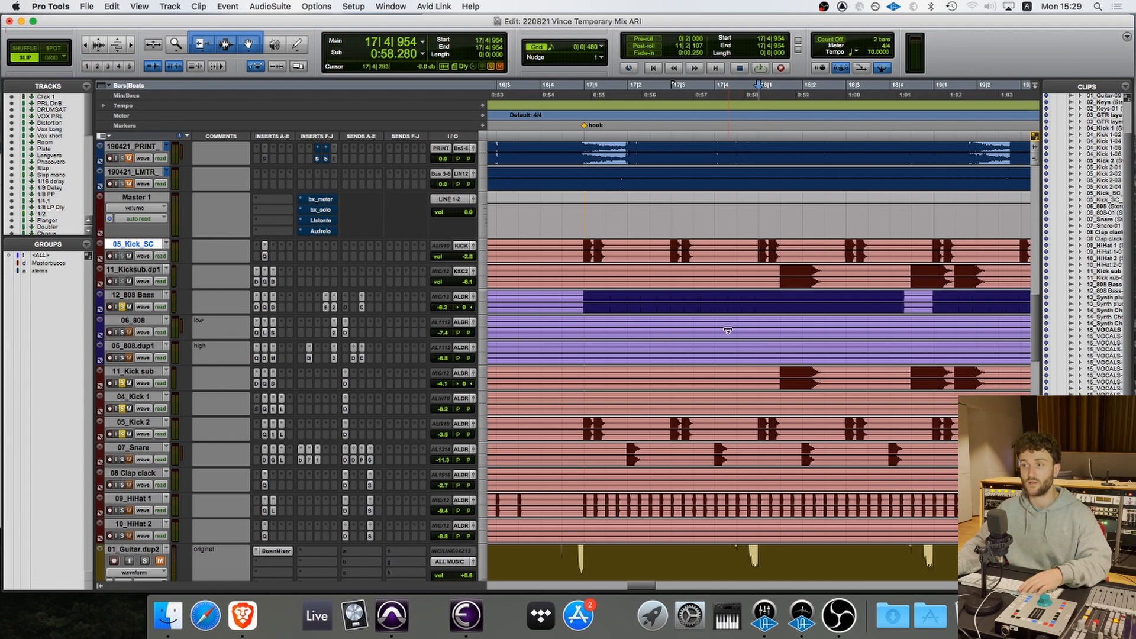
- Place the cursor at the kick sub's entry at 18|1|464 and reduce the waveform display height across the tracks
left_click(780, 323)
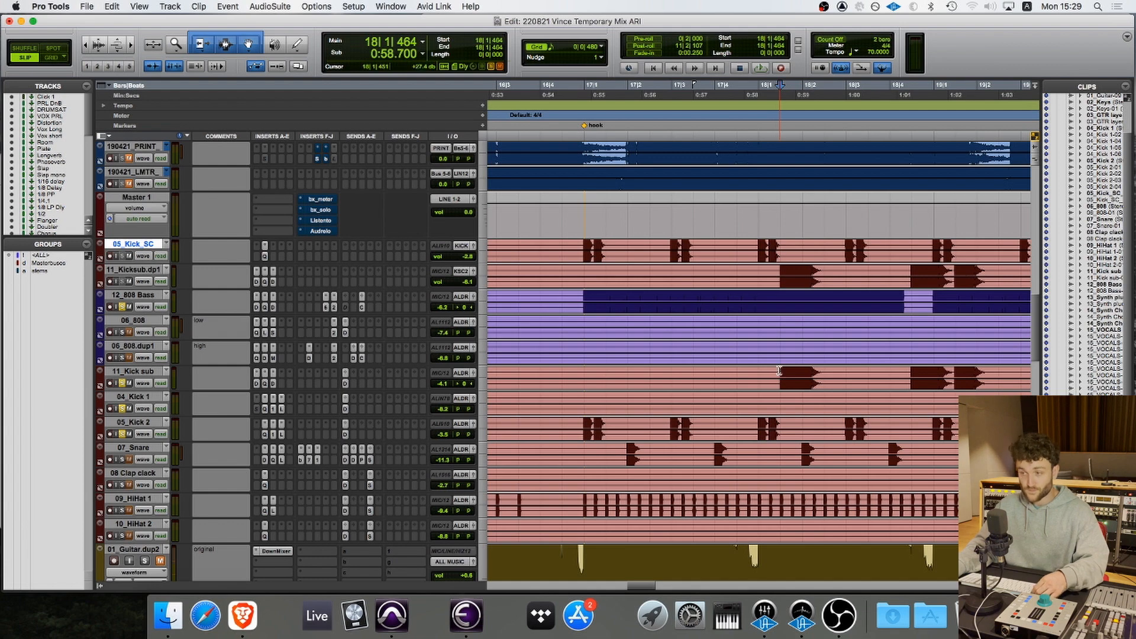
key("r")
key("r")
key("r")
key("r")
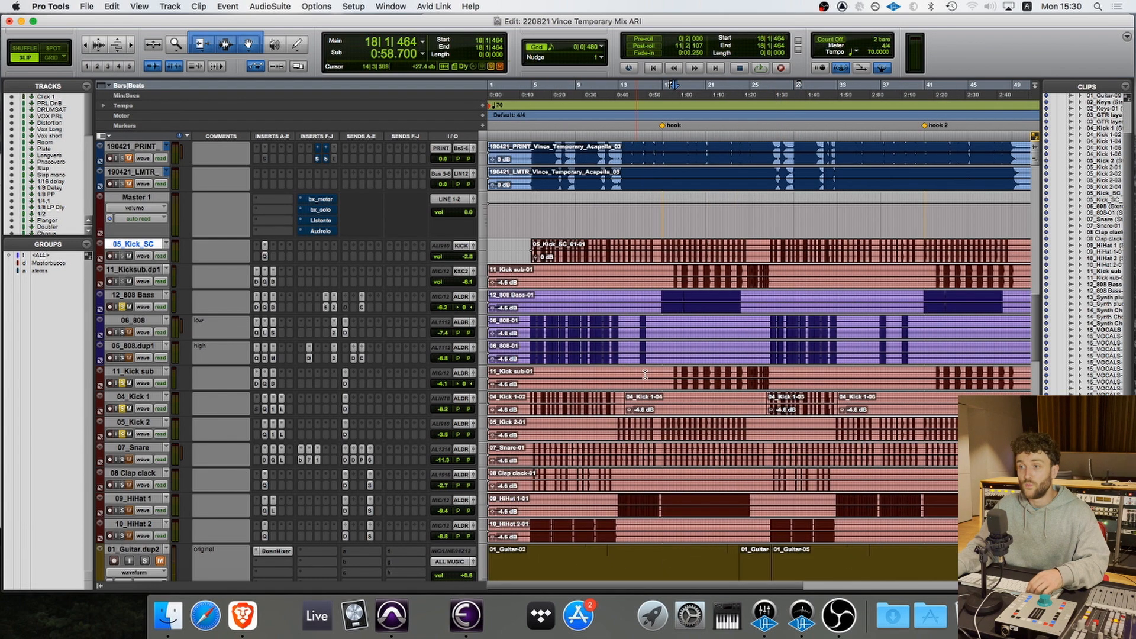
scroll(645, 374, "down", 2)
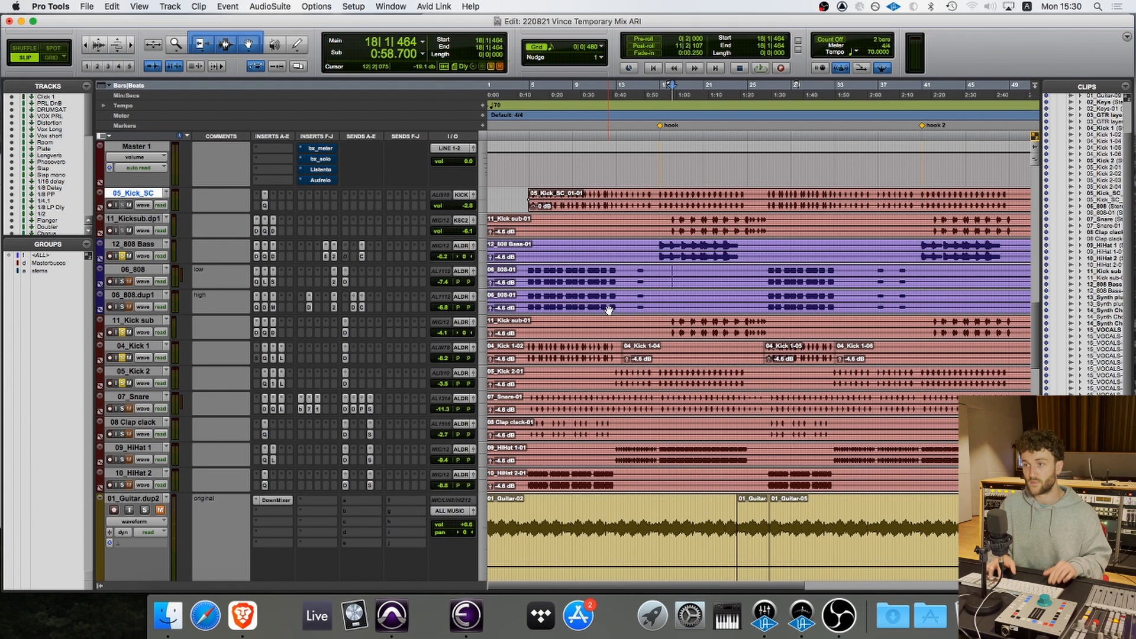
key("alt+super+[")
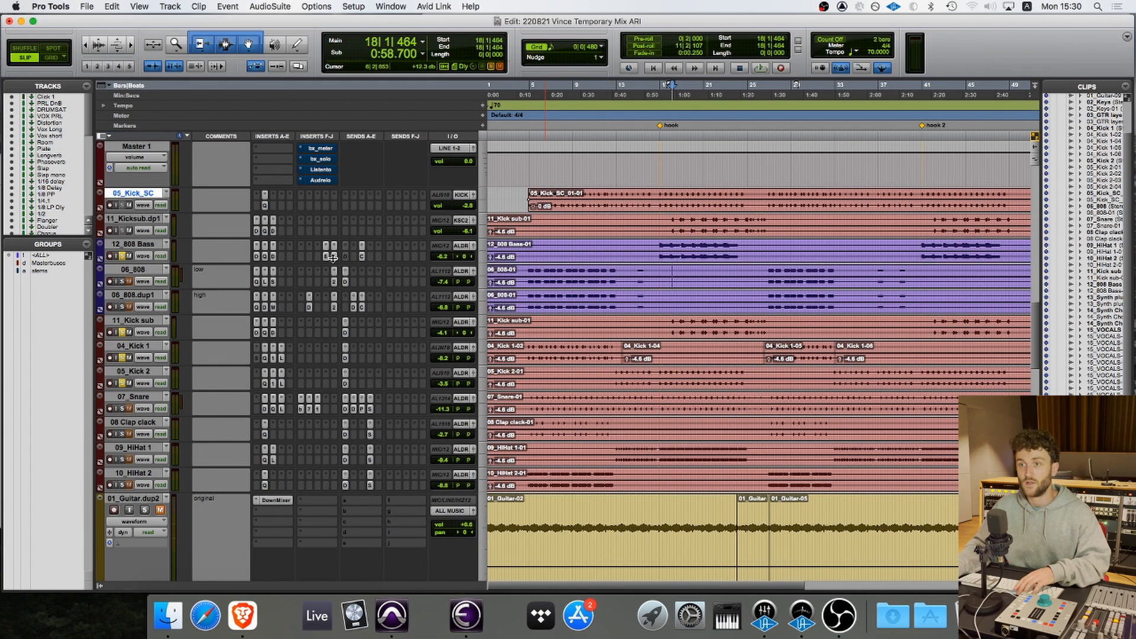
- Inspect the Chorus send on 12_808 Bass, close its window and select the 12_808 Bass track
left_click(362, 256)
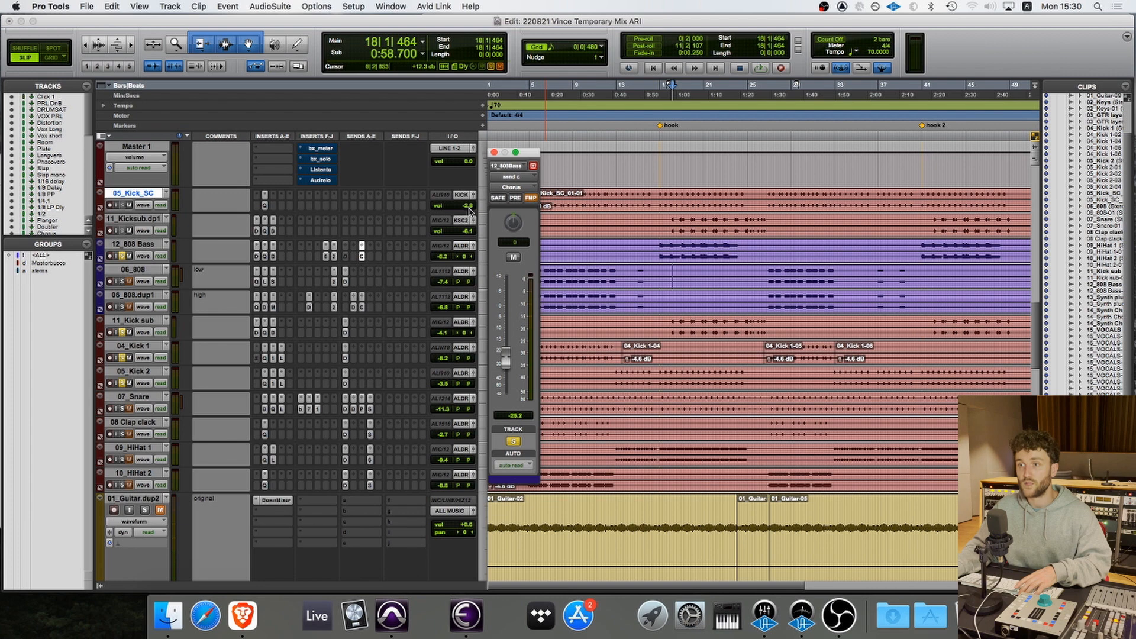
left_click(494, 153)
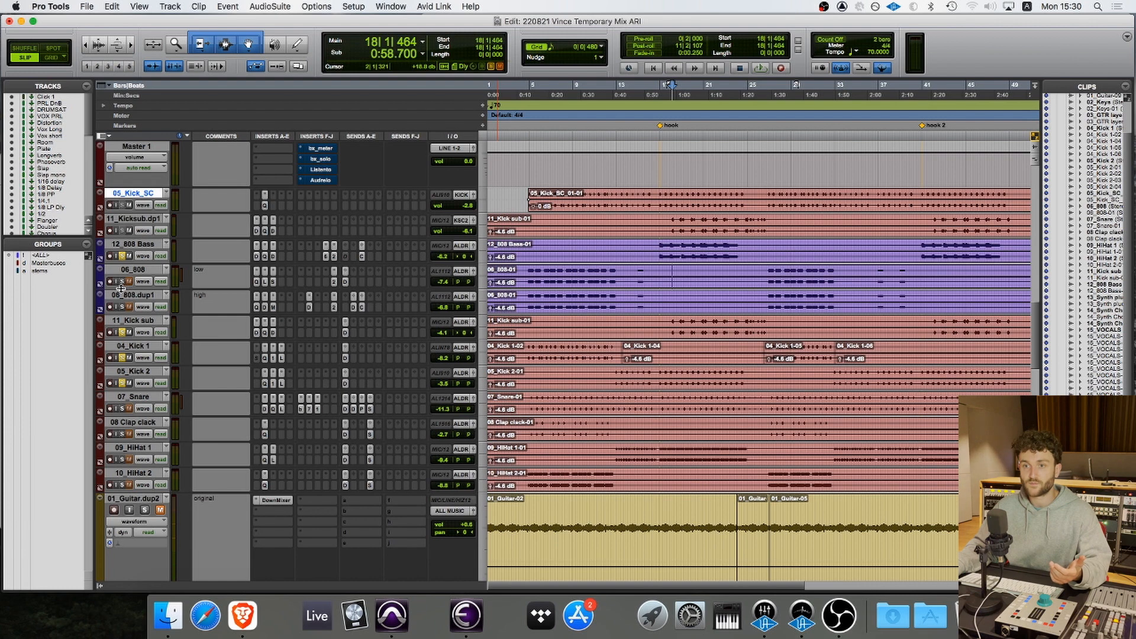
left_click(134, 246)
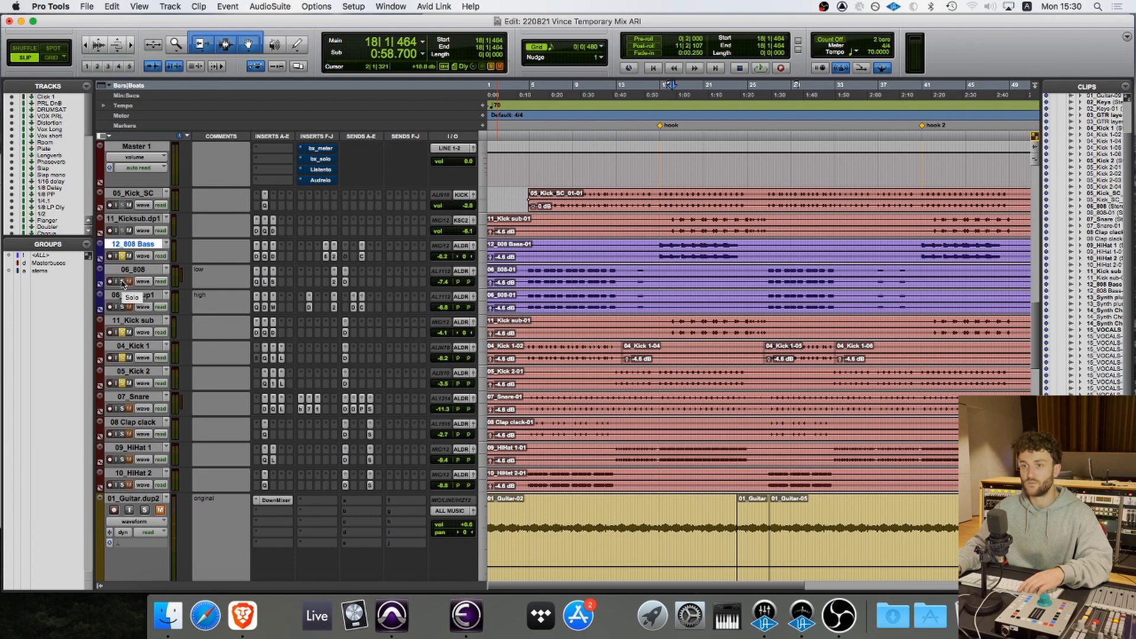
- Select 11_Kick sub and examine its FabFilter Pro-Q 3 curve and the band near 128 Hz, closing the plug-in when done
left_click(132, 324)
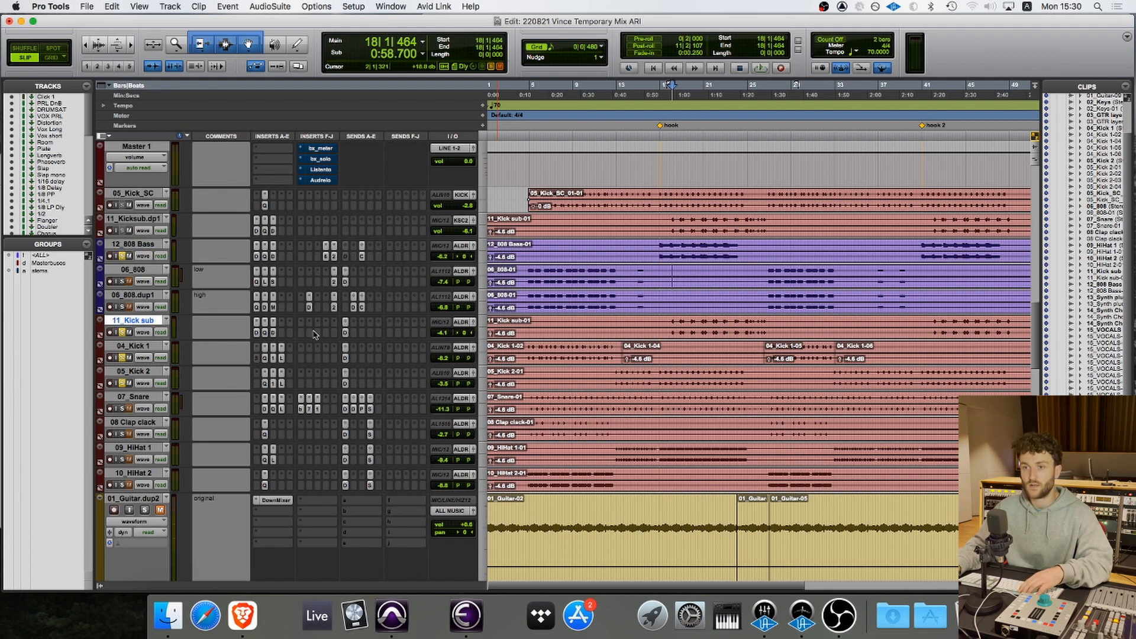
left_click(264, 333)
left_click(220, 141)
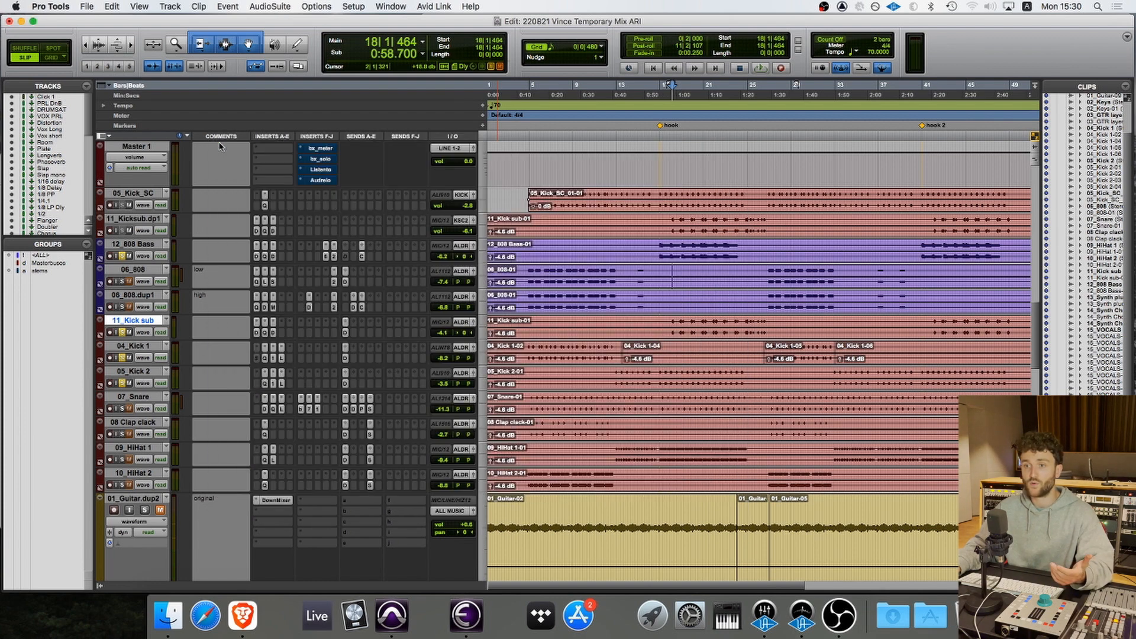
left_click(264, 333)
left_click_drag(376, 307, 379, 330)
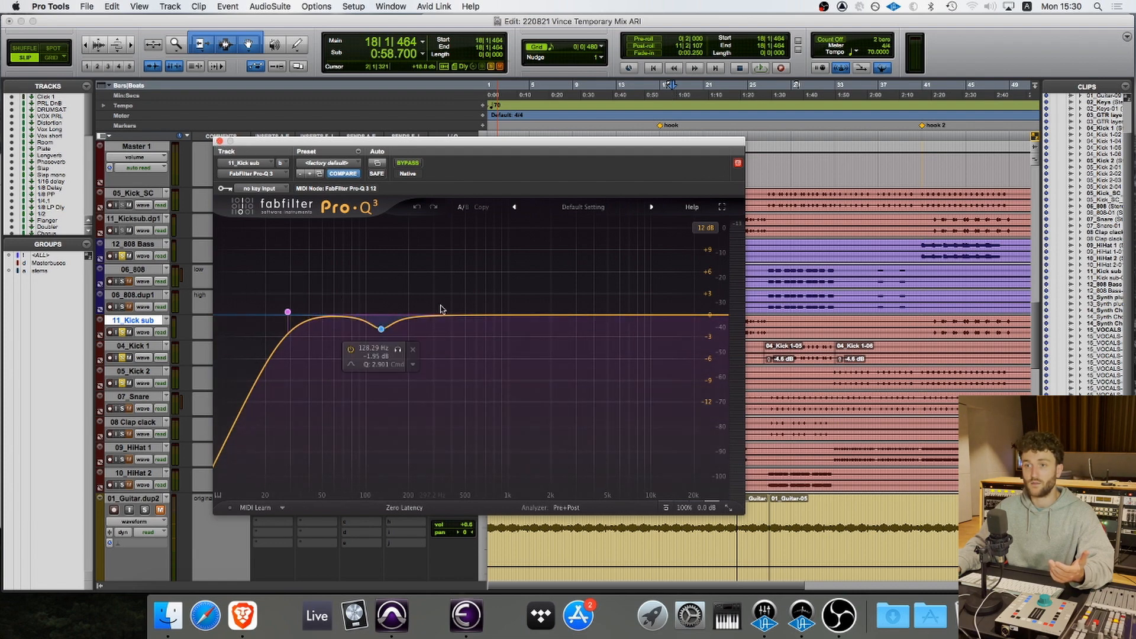
left_click(220, 141)
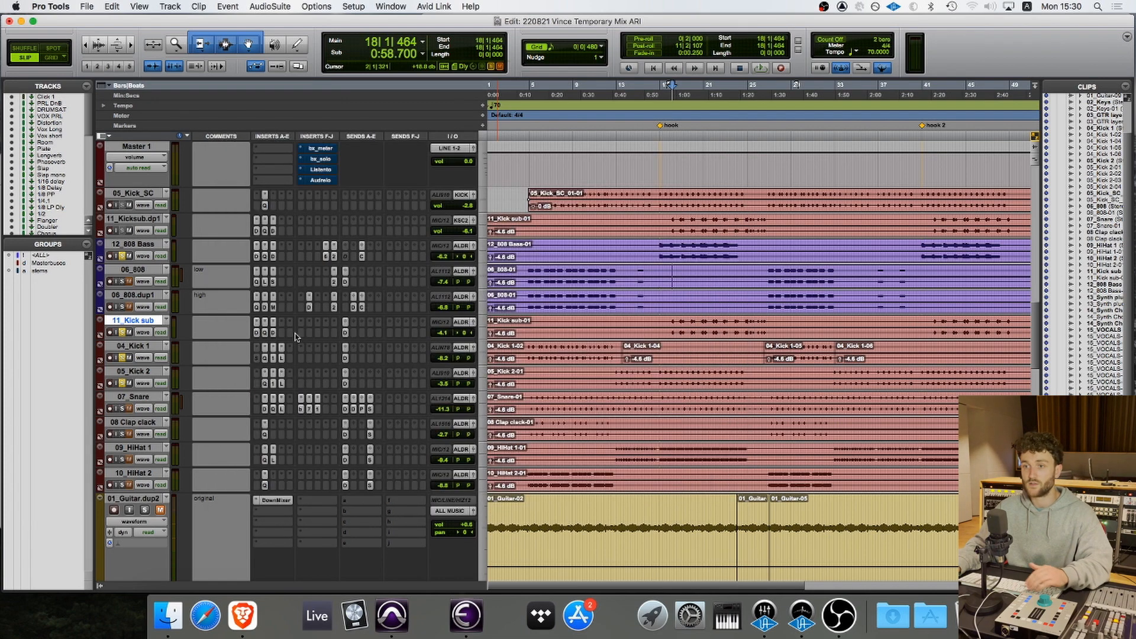
- Open Decapitator on 11_Kick sub, move its window clear of that track and select the first kick sub passage from 17|4|800
left_click(273, 334)
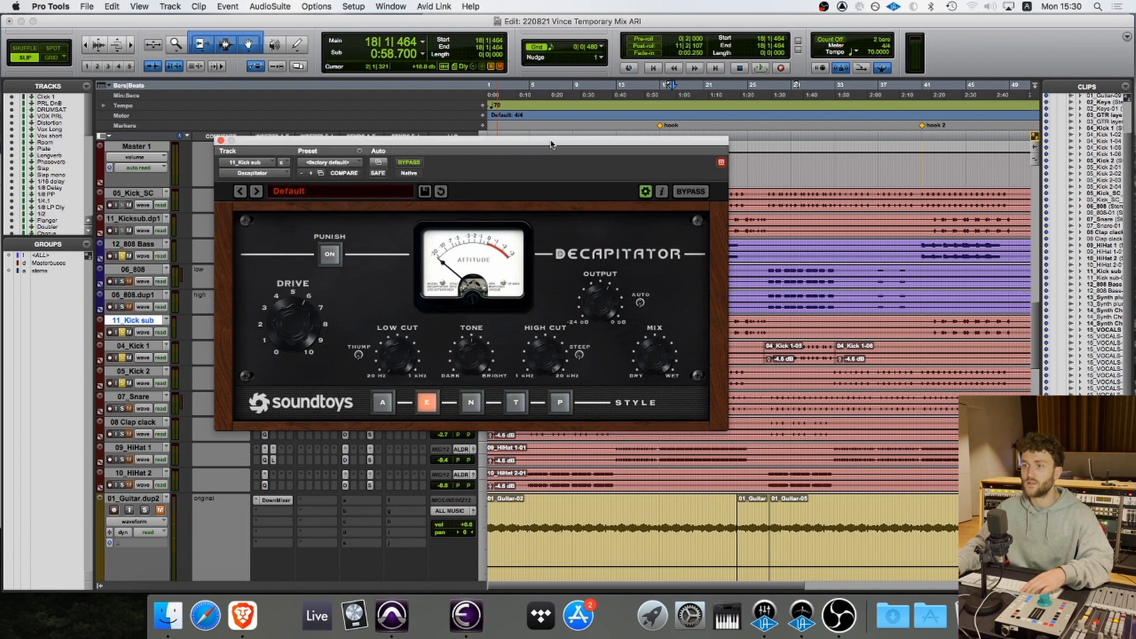
left_click_drag(551, 140, 845, 6)
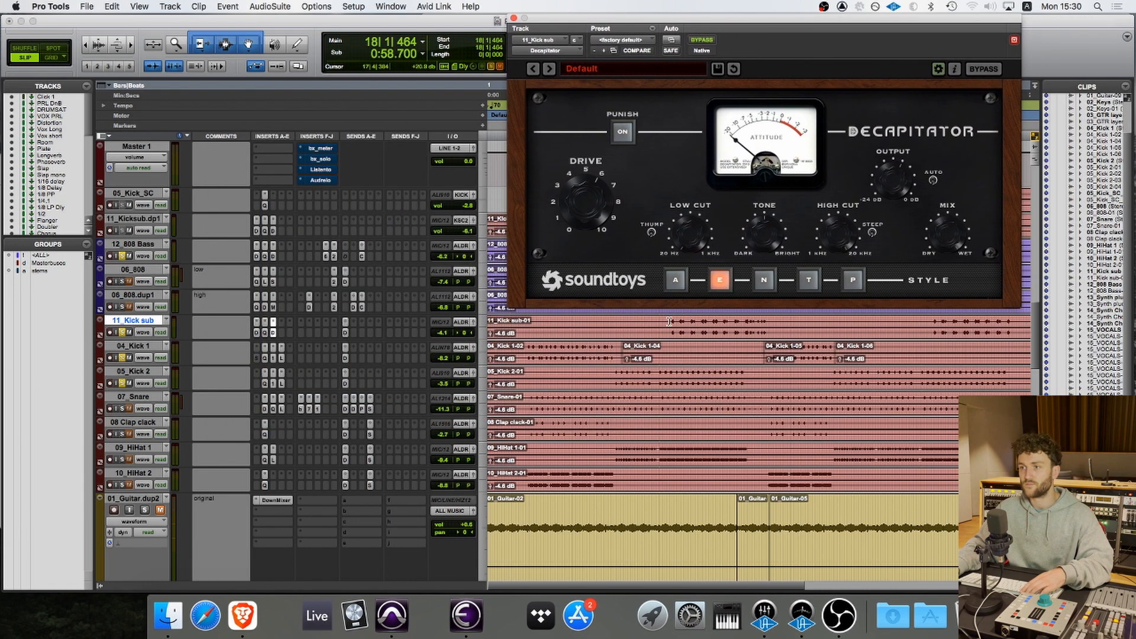
left_click_drag(670, 322, 766, 325)
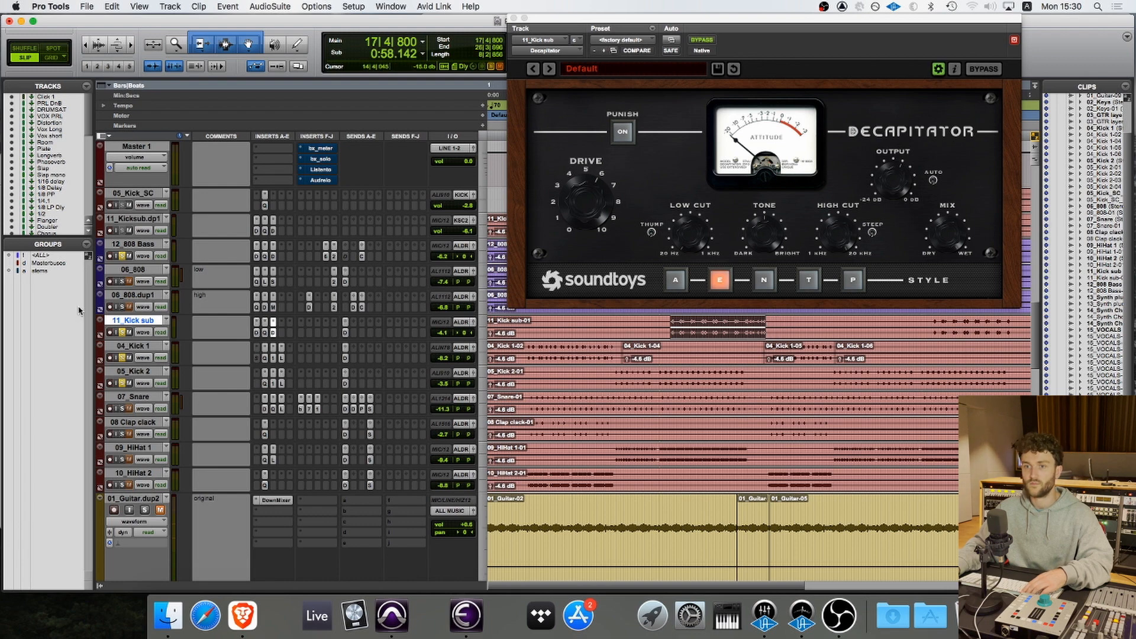
- Solo only 11_Kick sub and play the passage from 17|4|800, bypassing Decapitator to compare the sound
left_click(122, 333, "super")
key("space")
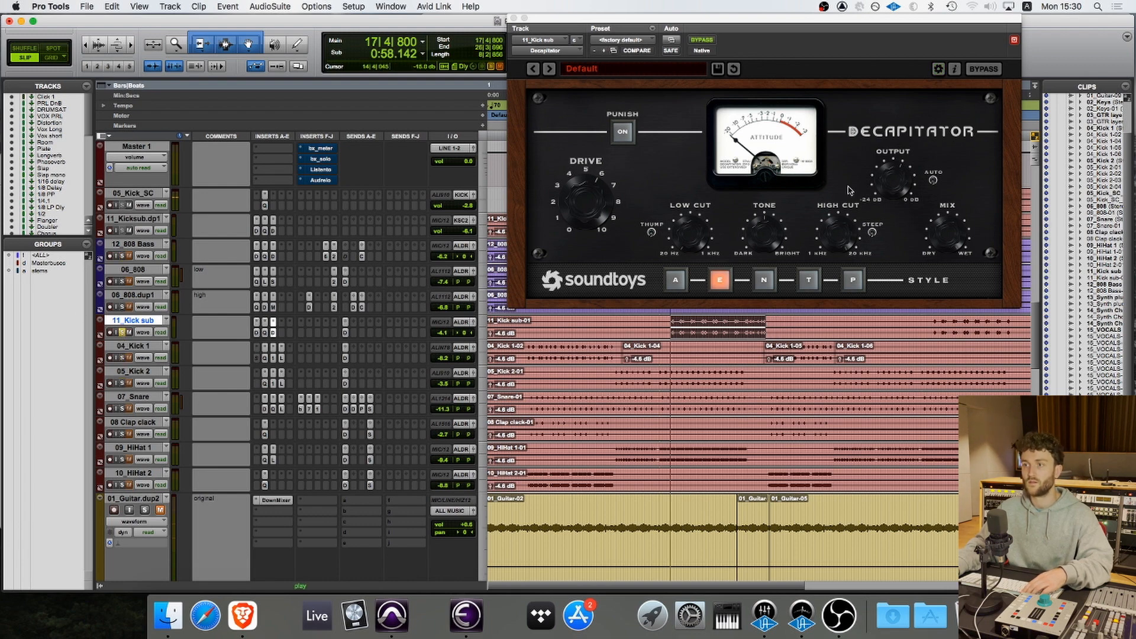
left_click(701, 40)
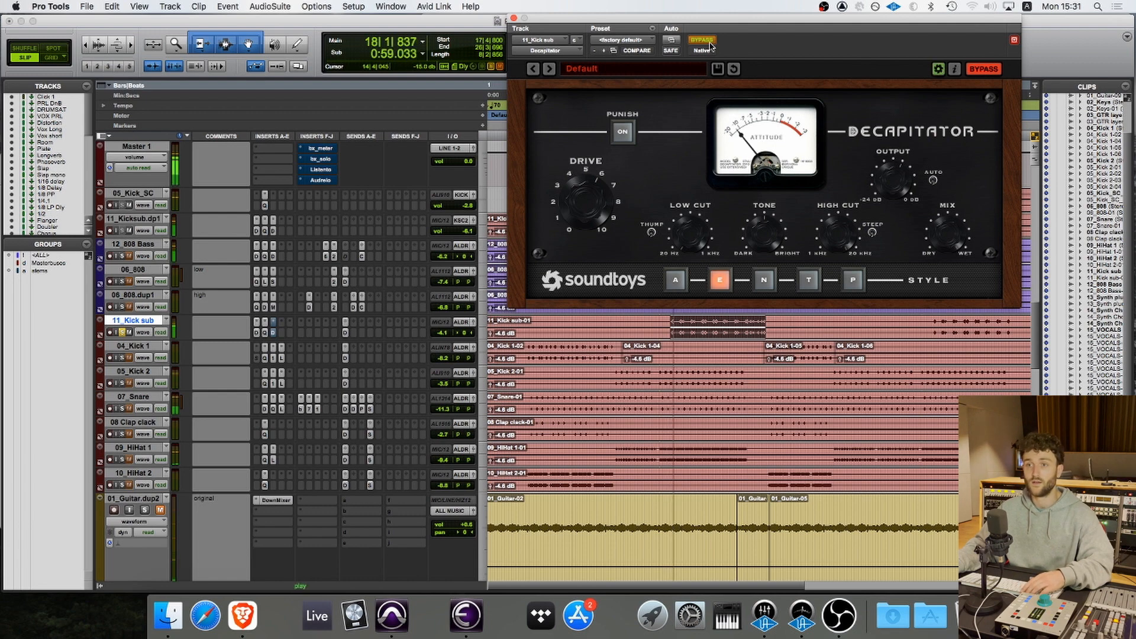
key("space")
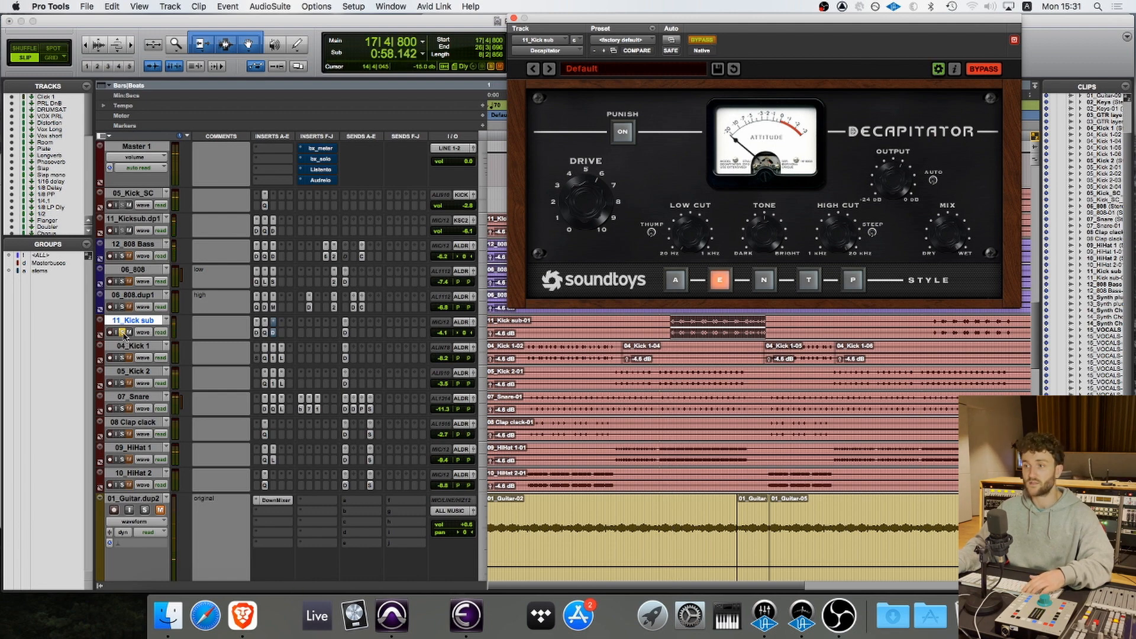
- Unsolo 11_Kick sub and play the same passage in the full mix with Decapitator bypassed
left_click(123, 333)
key("space")
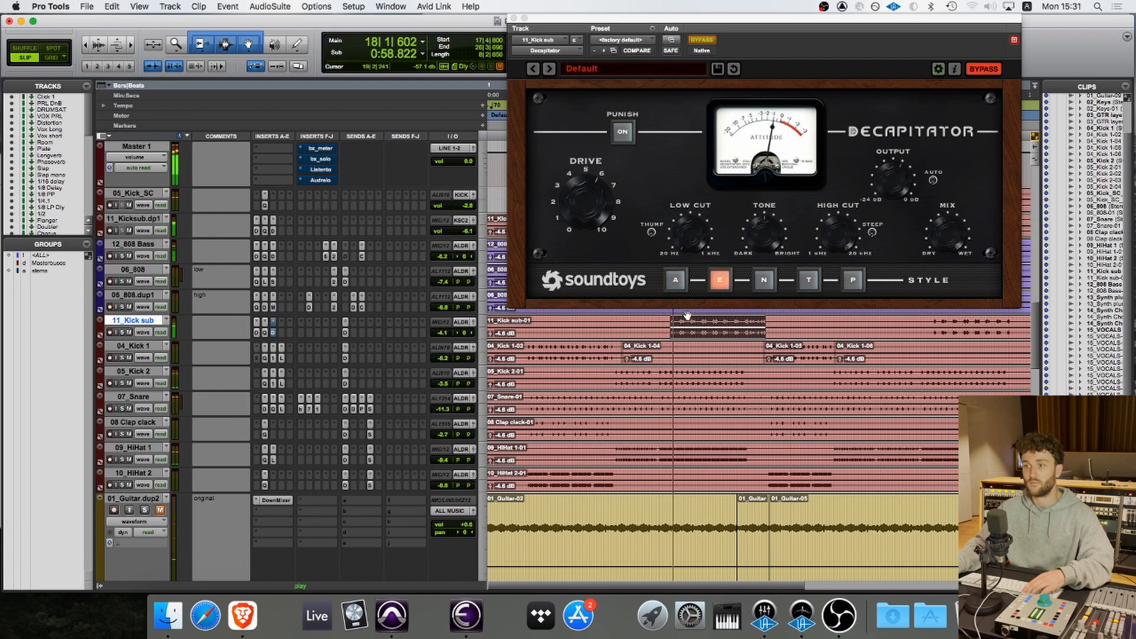
key("space")
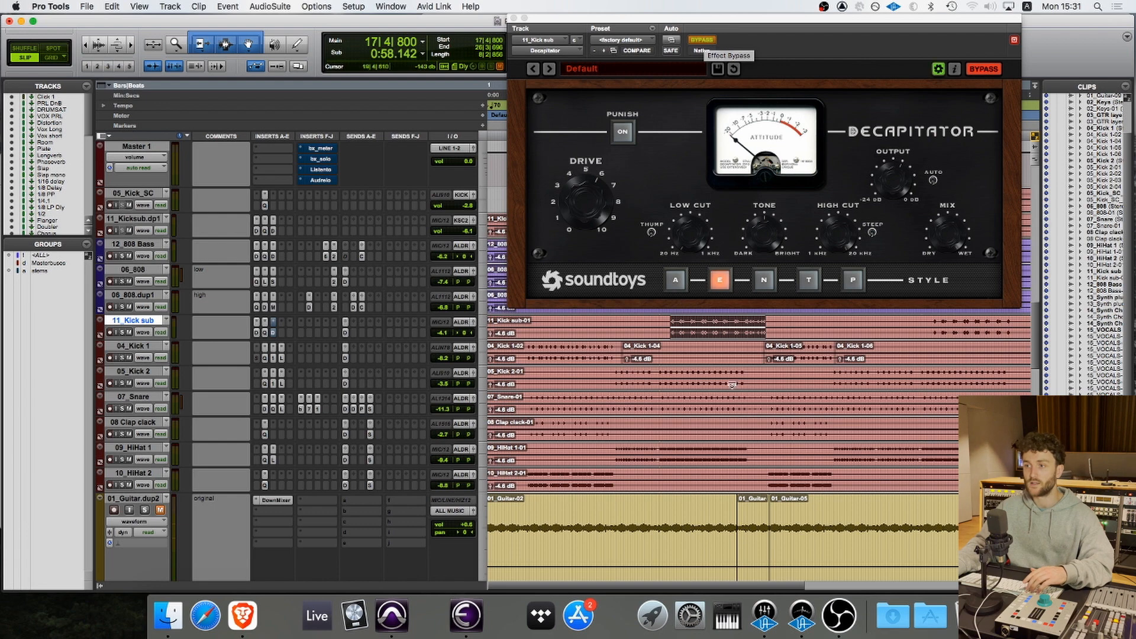
- Compare the full-mix passage with Decapitator active and then bypassed on 11_Kick sub, and close the plug-in window
scroll(729, 380, "up", 5)
scroll(724, 386, "down", 2)
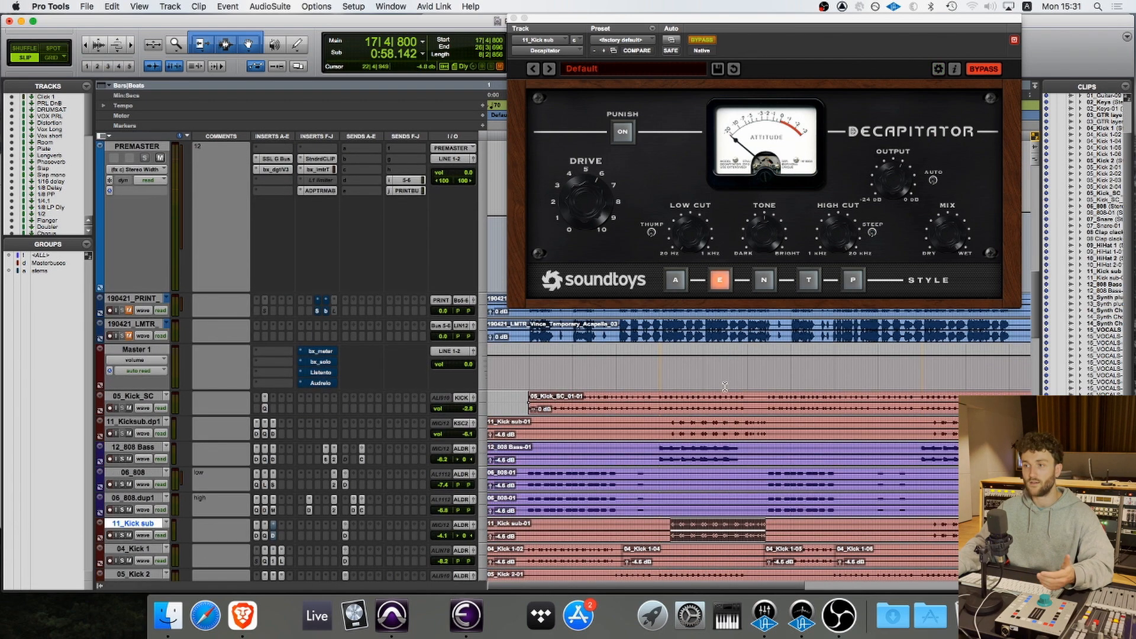
scroll(724, 388, "up", 2)
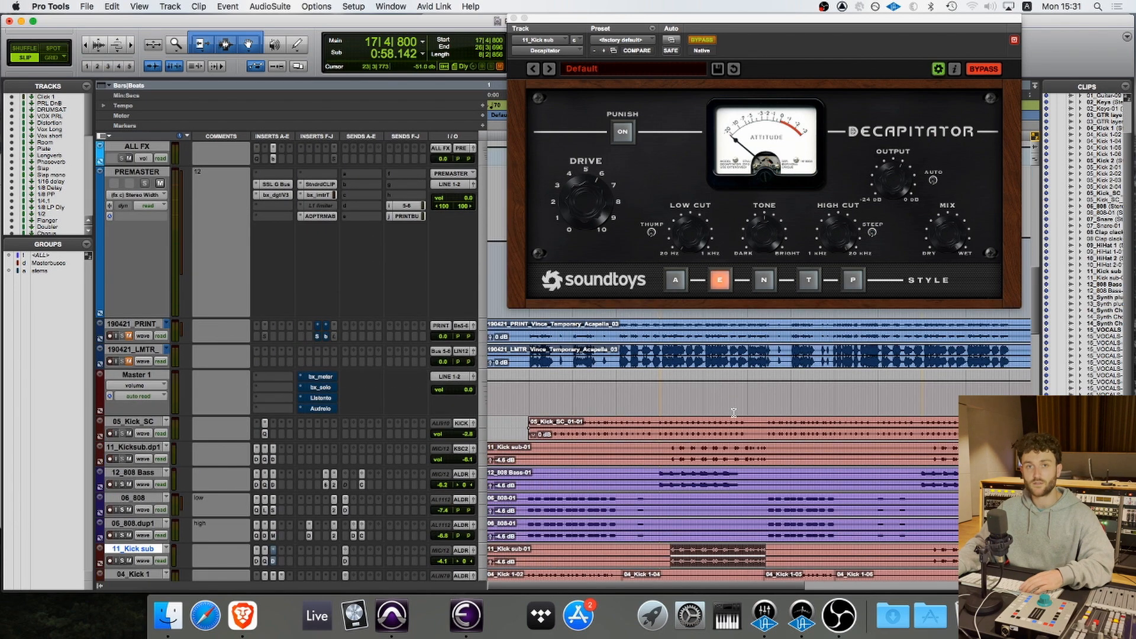
left_click(709, 43)
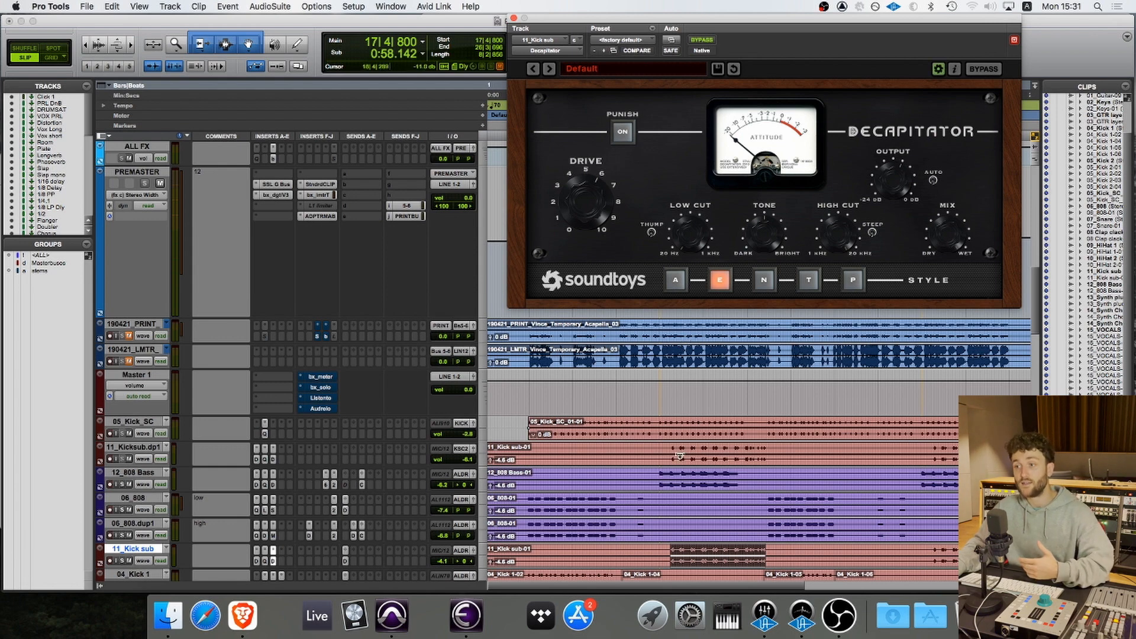
scroll(680, 456, "down", 1)
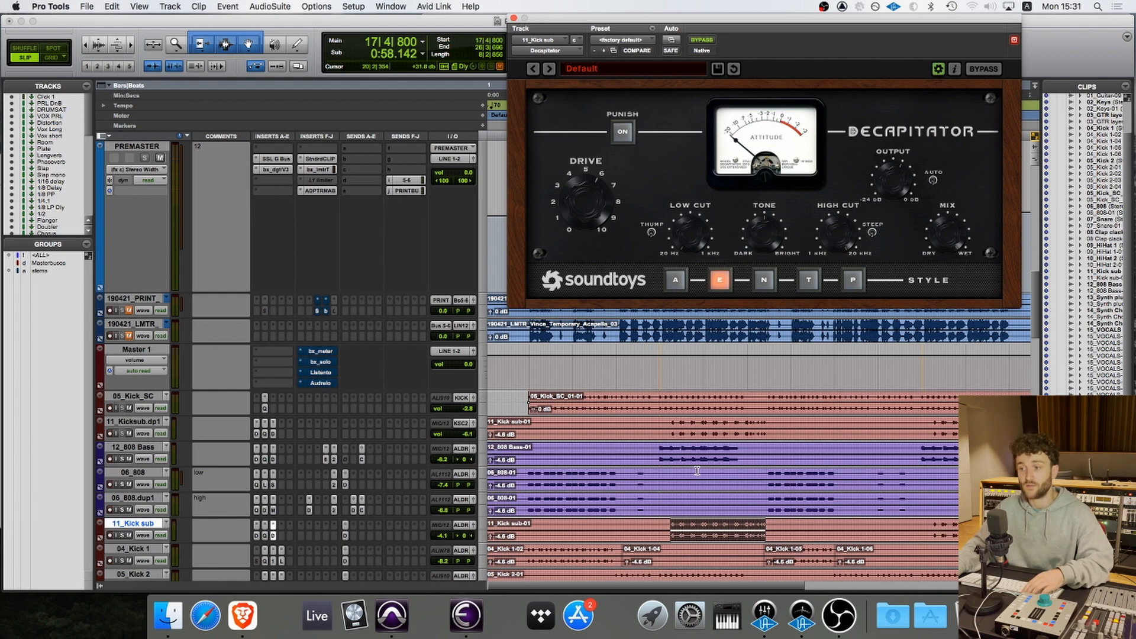
key("space")
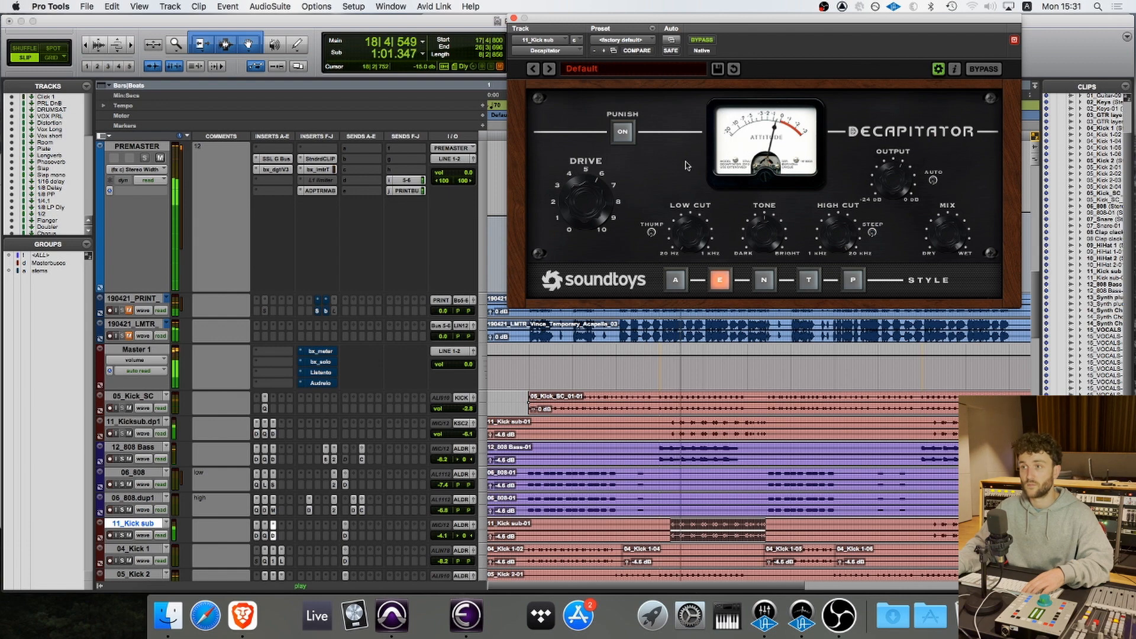
key("space")
left_click(702, 40)
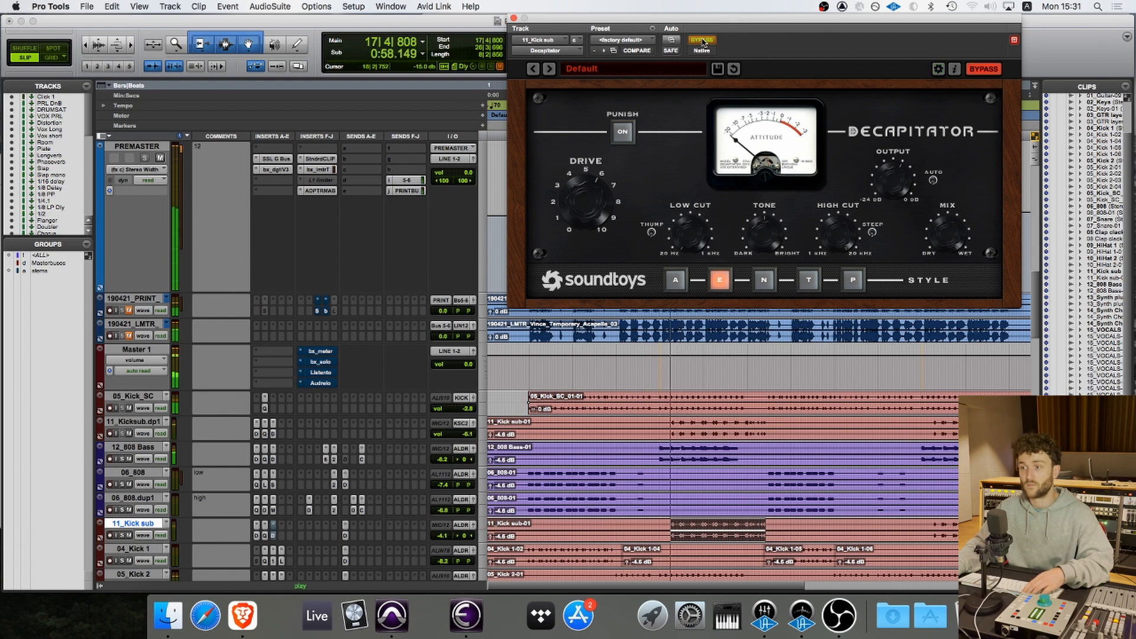
key("space")
key("space")
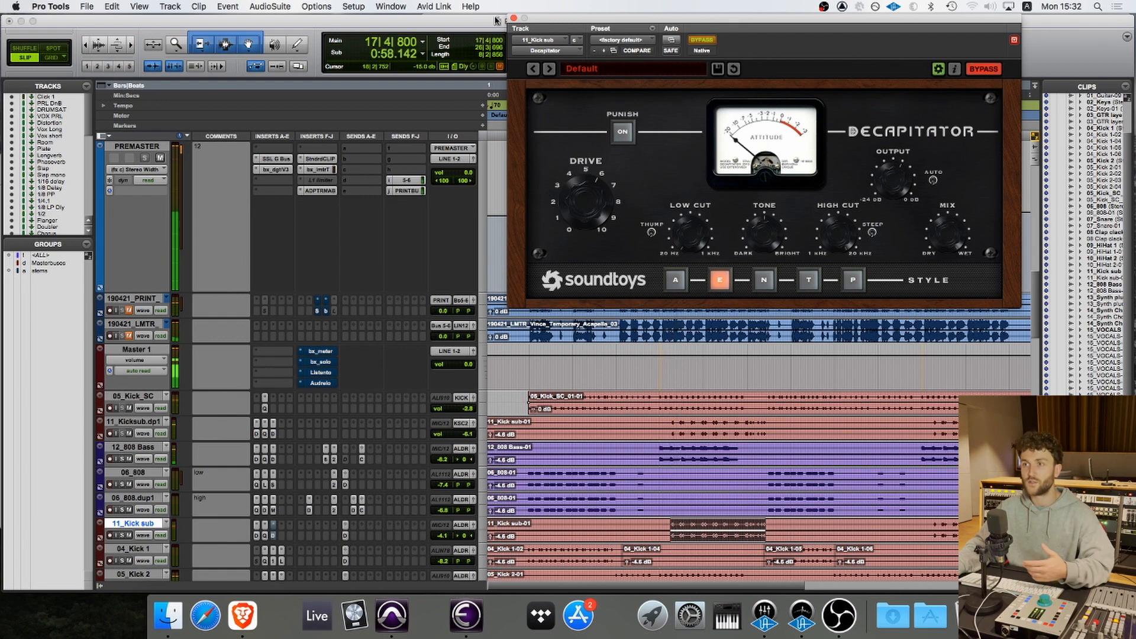
left_click(514, 18)
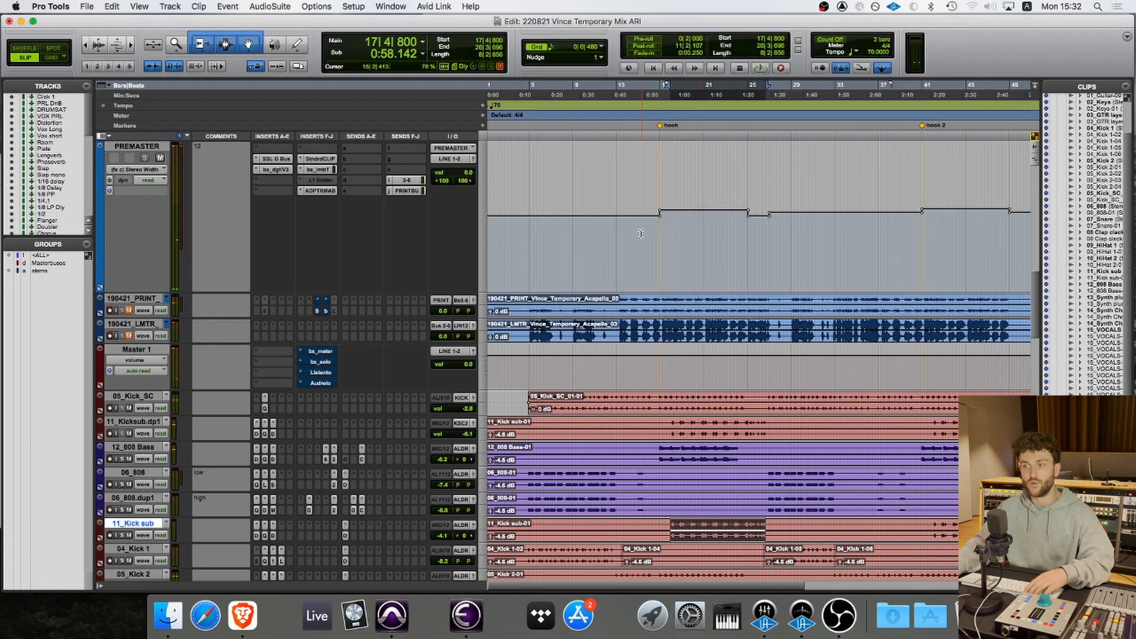
- Place the cursor at 18|1|425, just before the first kick sub hit on 11_Kick sub
key("t")
key("t")
key("t")
key("t")
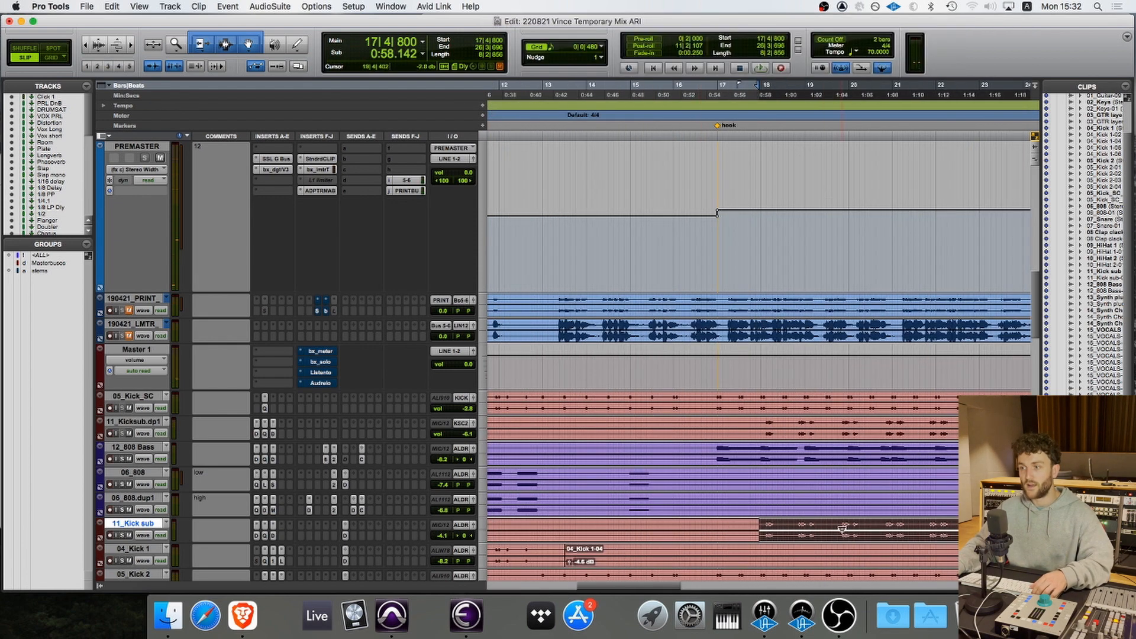
left_click(787, 523)
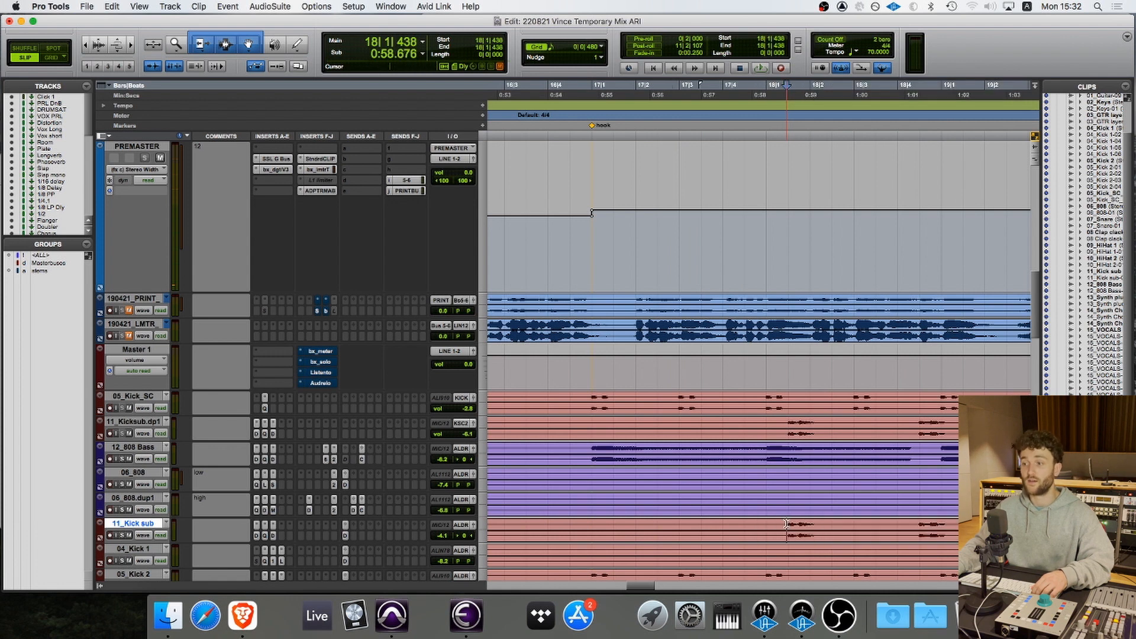
left_click(786, 524)
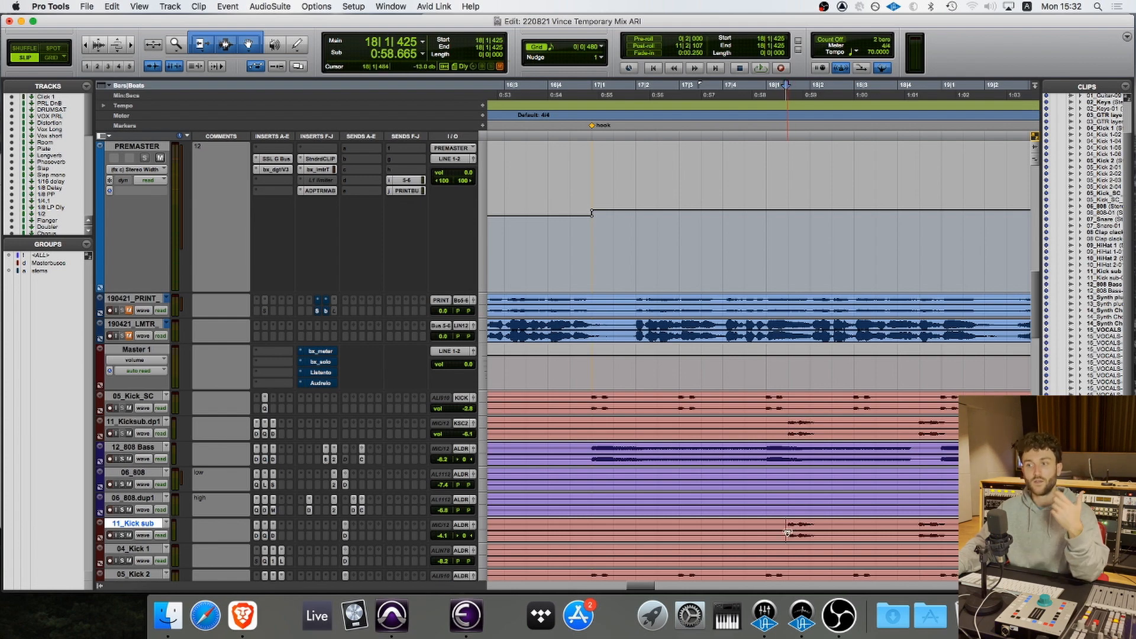
- Display the volume automation on the 12_808 Bass track and place the cursor at 18|1|360
scroll(787, 532, "down", 5)
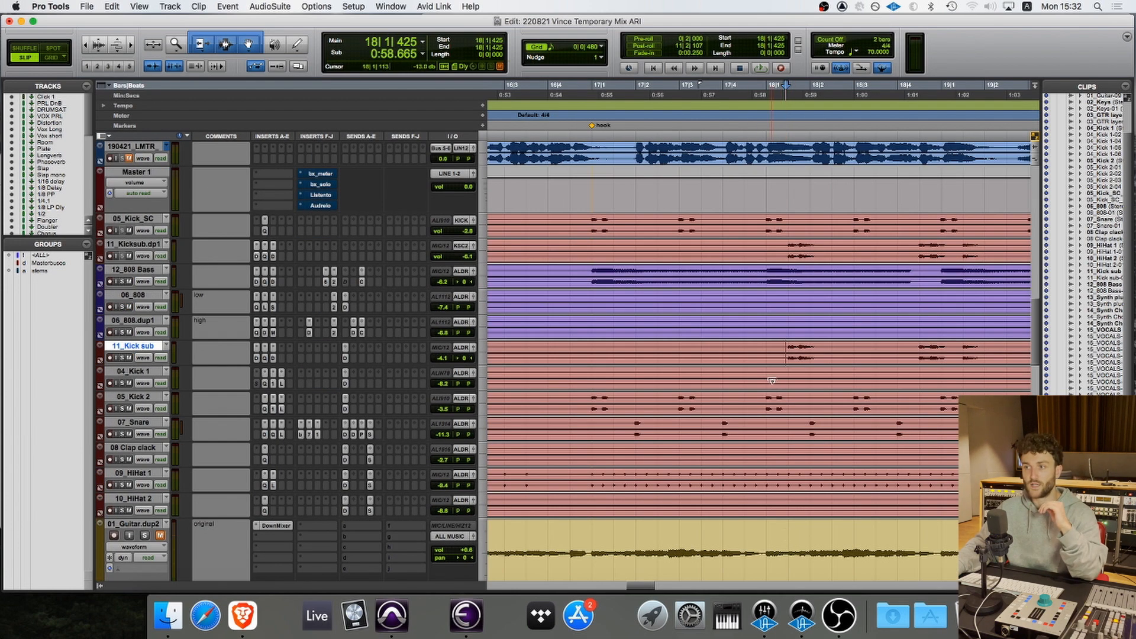
scroll(761, 307, "up", 1)
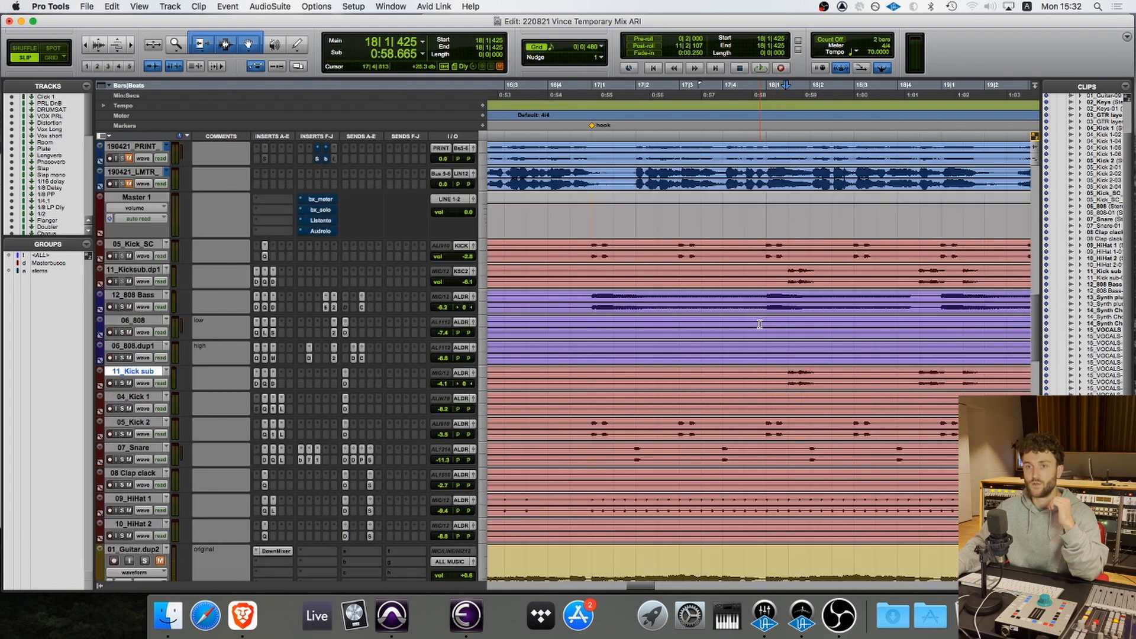
scroll(189, 264, "down", 1)
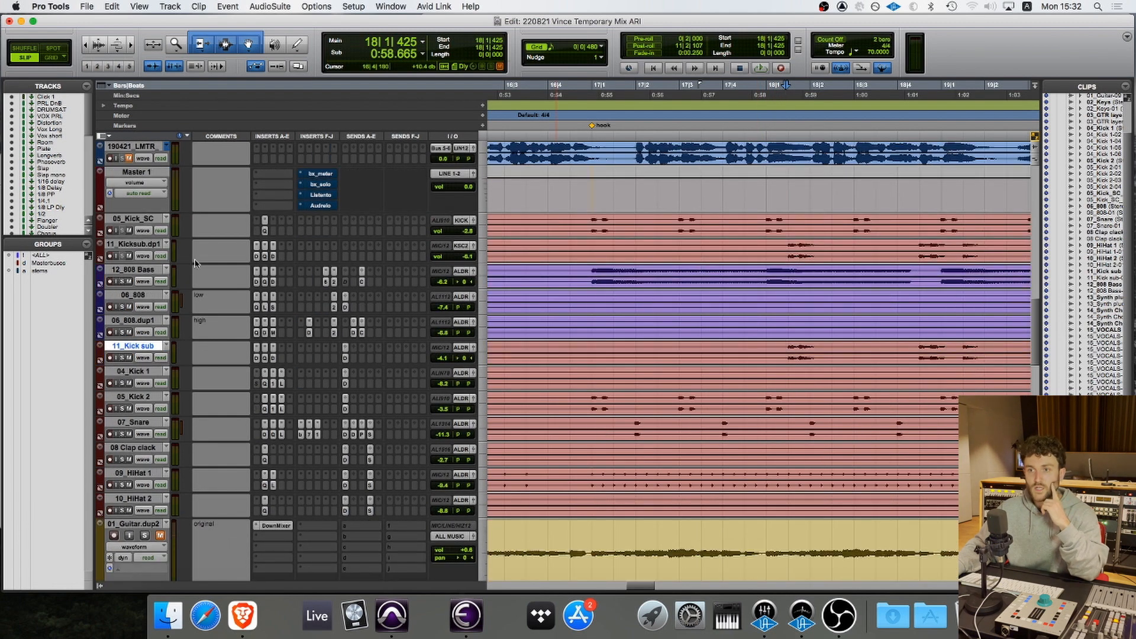
left_click(143, 281)
left_click(169, 292)
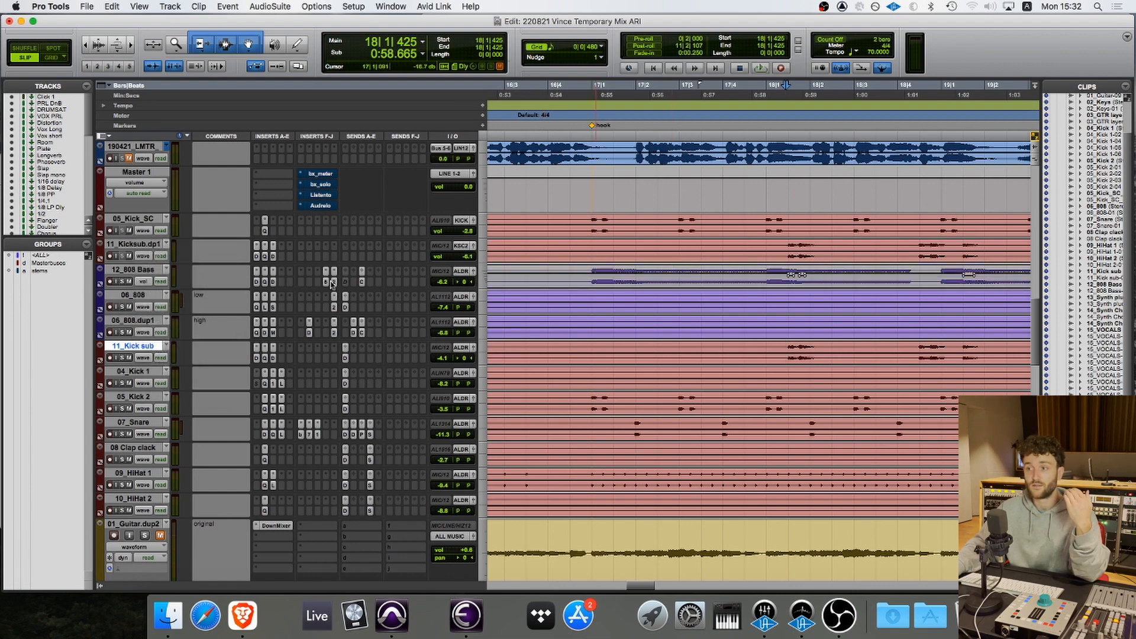
left_click(782, 276)
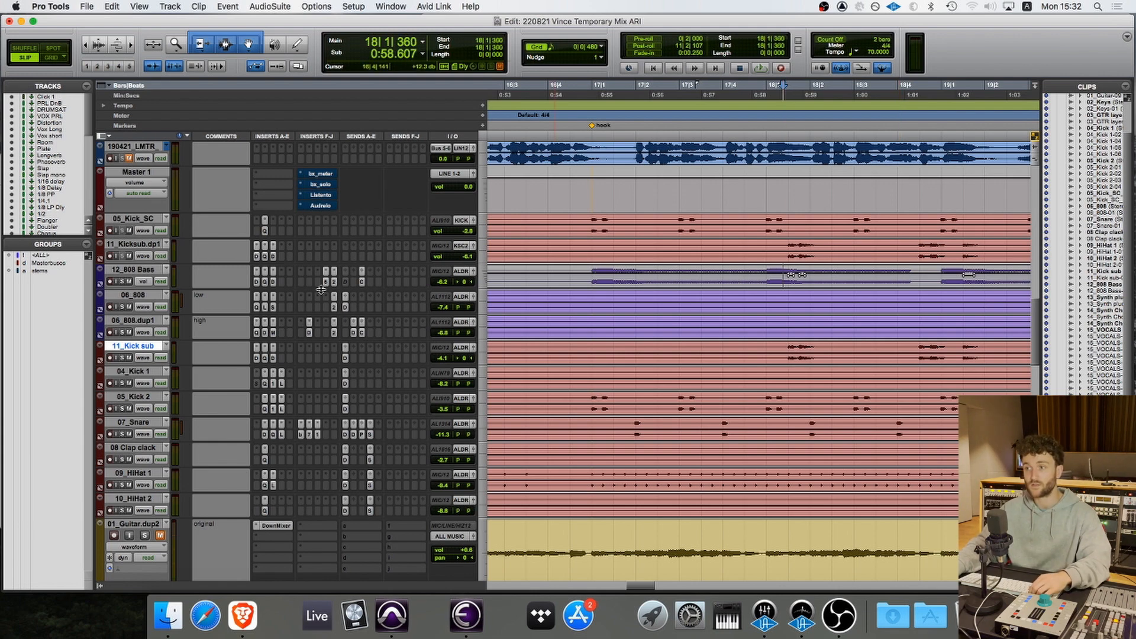
- Examine the volume automation dips on 12_808 Bass against the first kick sub hits around 18|1|480
key("super+bracketright")
key("super+bracketright")
key("super+bracketright")
key("super+bracketright")
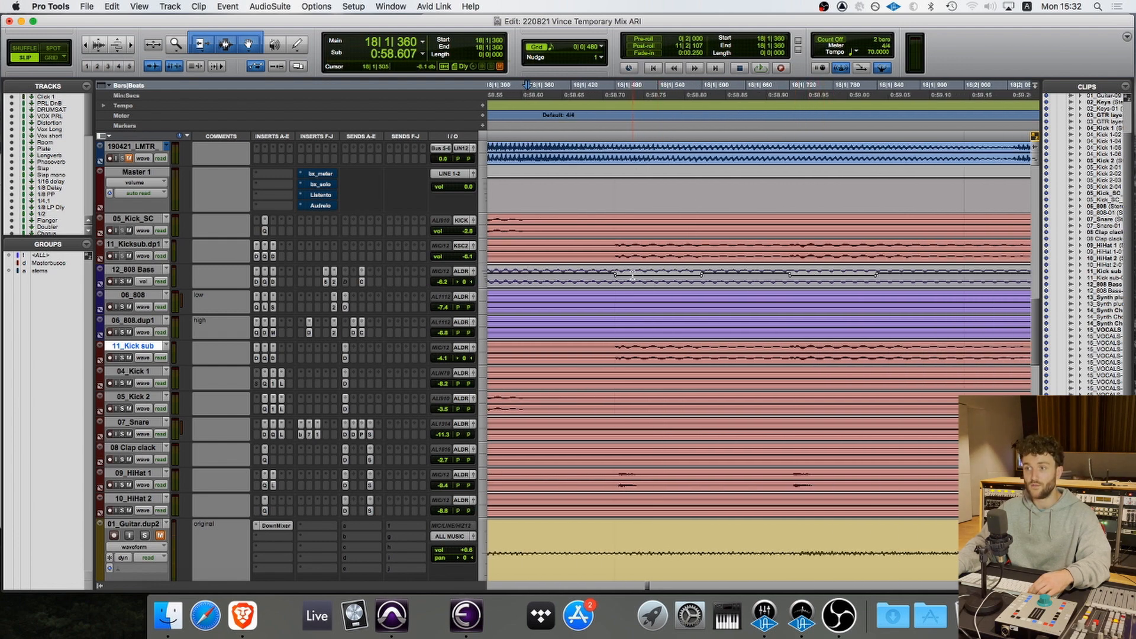
key("super+bracketleft")
key("super+bracketleft")
key("super+bracketleft")
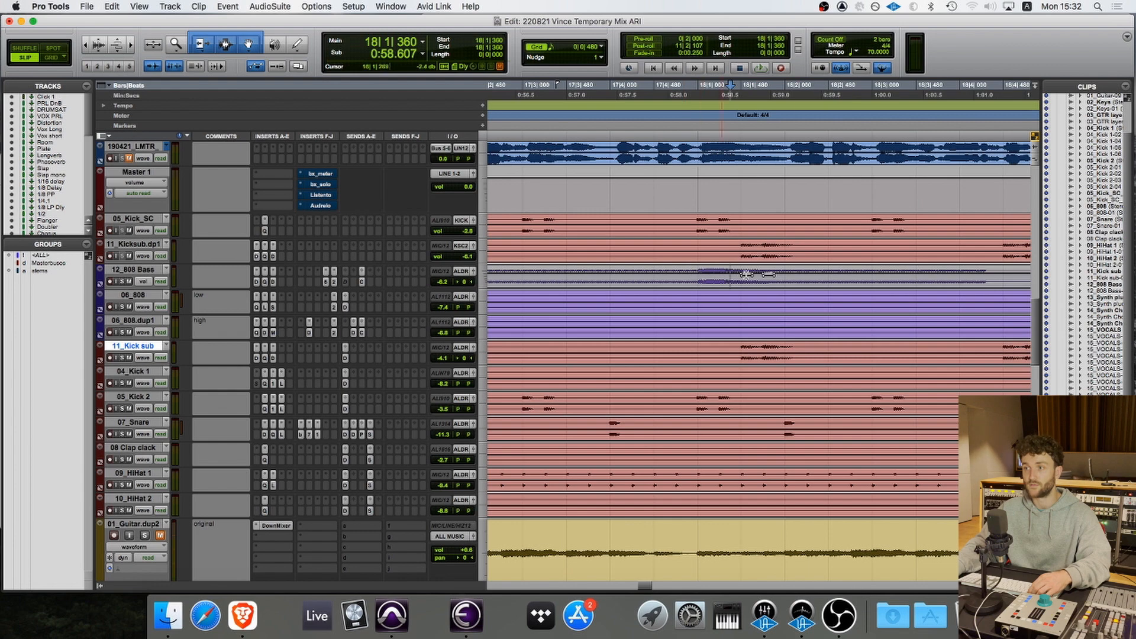
key("super+bracketright")
key("super+bracketright")
key("super+bracketright")
key("super+bracketright")
key("super+bracketright")
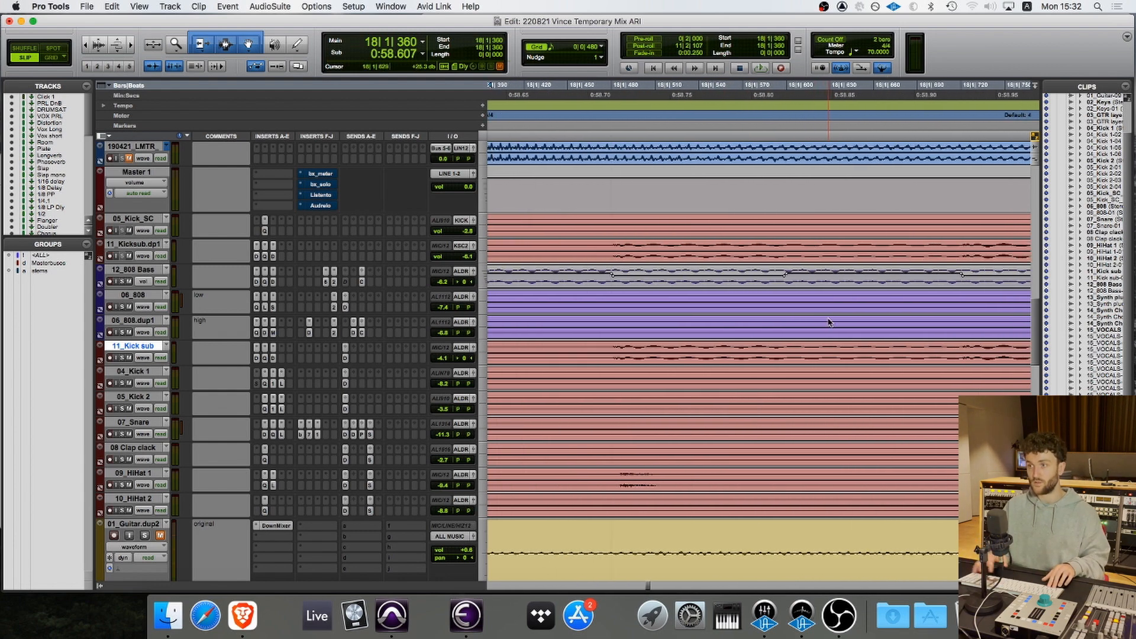
- Enlarge the waveform height across the tracks and select the span of the first volume dip, 0|0|120 long from 18|1|480
key("alt+super+bracketright")
key("alt+super+bracketright")
key("alt+super+bracketright")
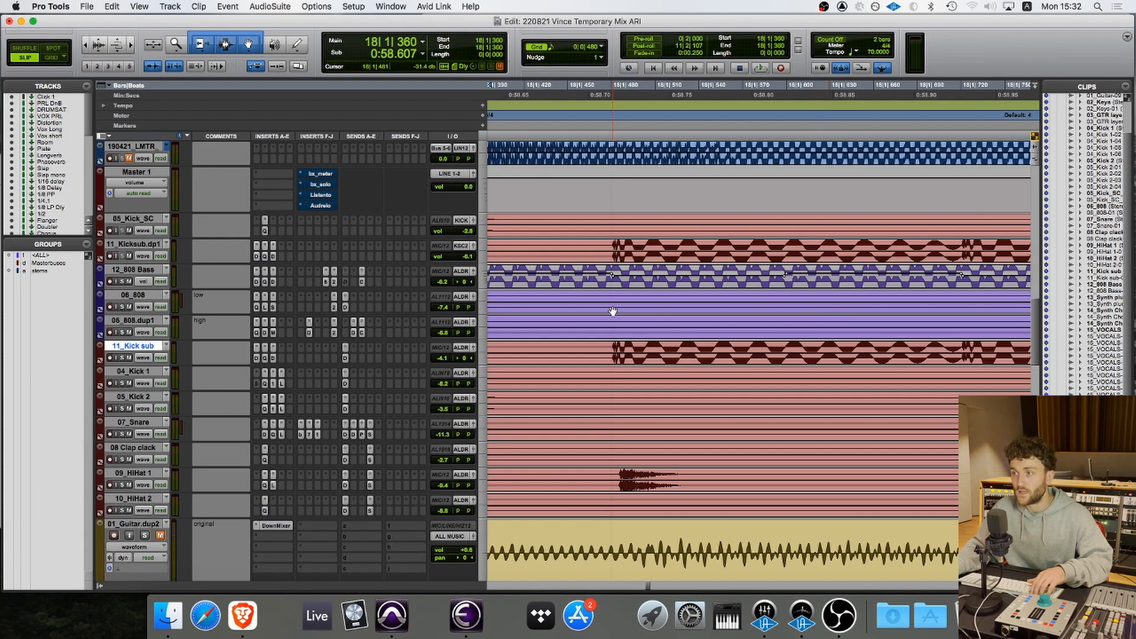
left_click_drag(611, 299, 784, 301)
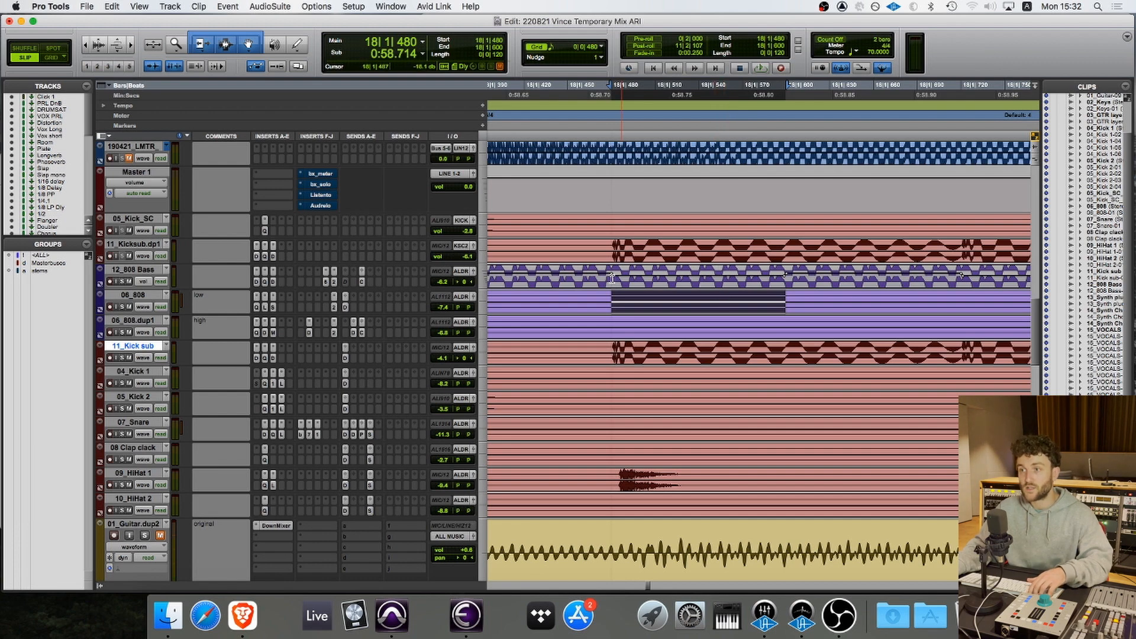
- Place the cursor at 18|1|481 on 12_808 Bass and inspect the volume breakpoints against the kick sub's start up close
left_click(613, 279)
key("t")
key("t")
key("t")
key("t")
key("t")
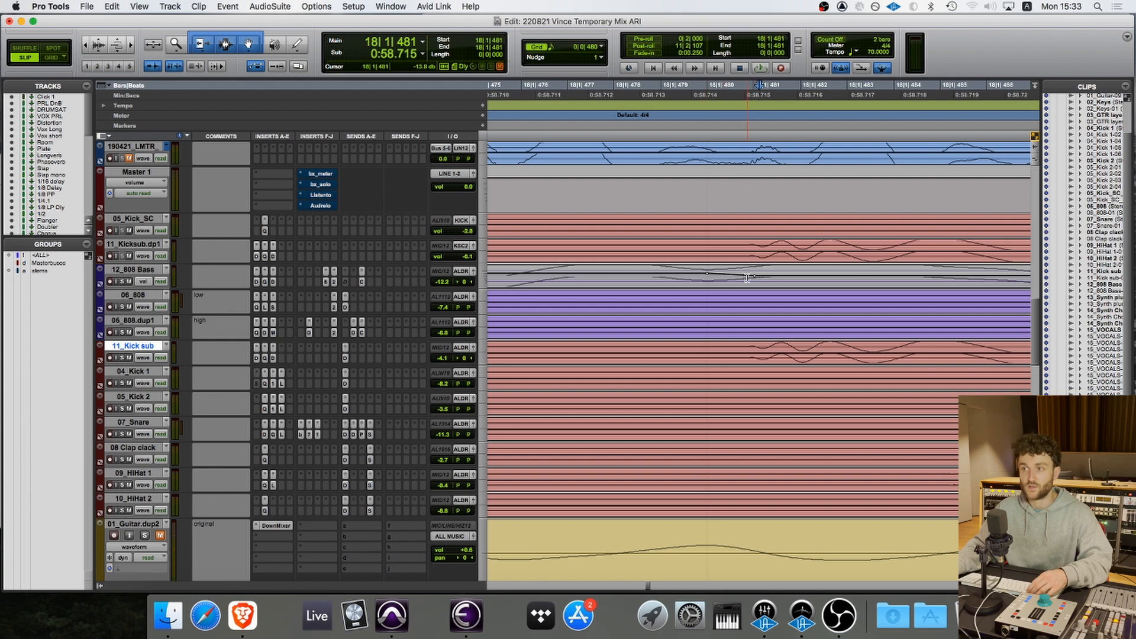
- Review the 808 volume dips across the start of the hook and return the 12_808 Bass track to waveform view
key("r")
key("r")
key("r")
key("r")
key("r")
key("r")
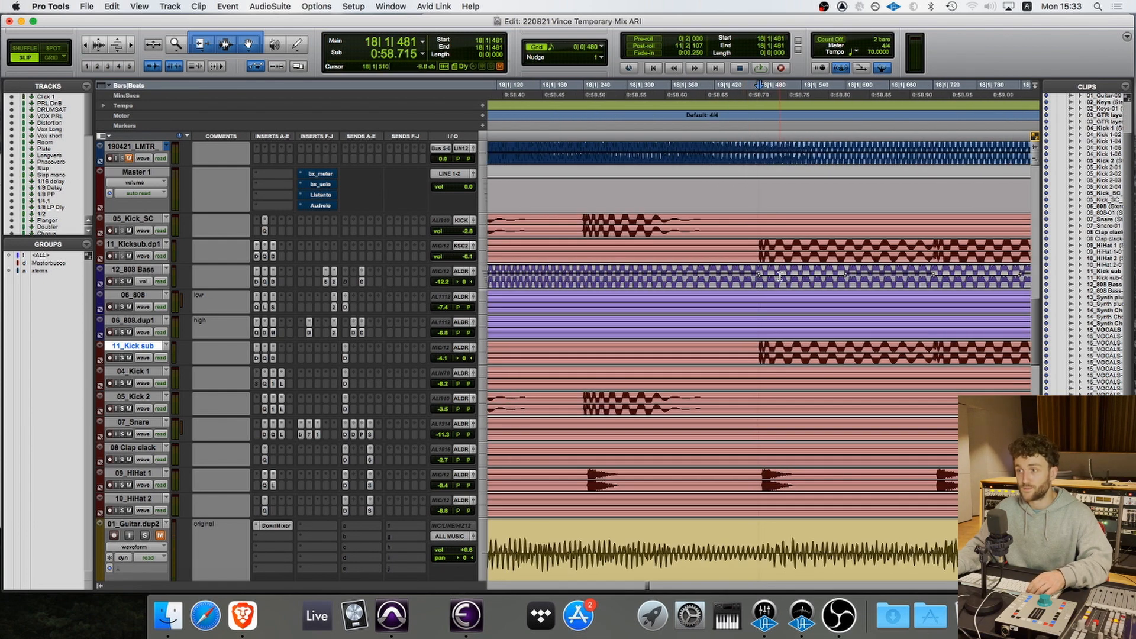
key("r")
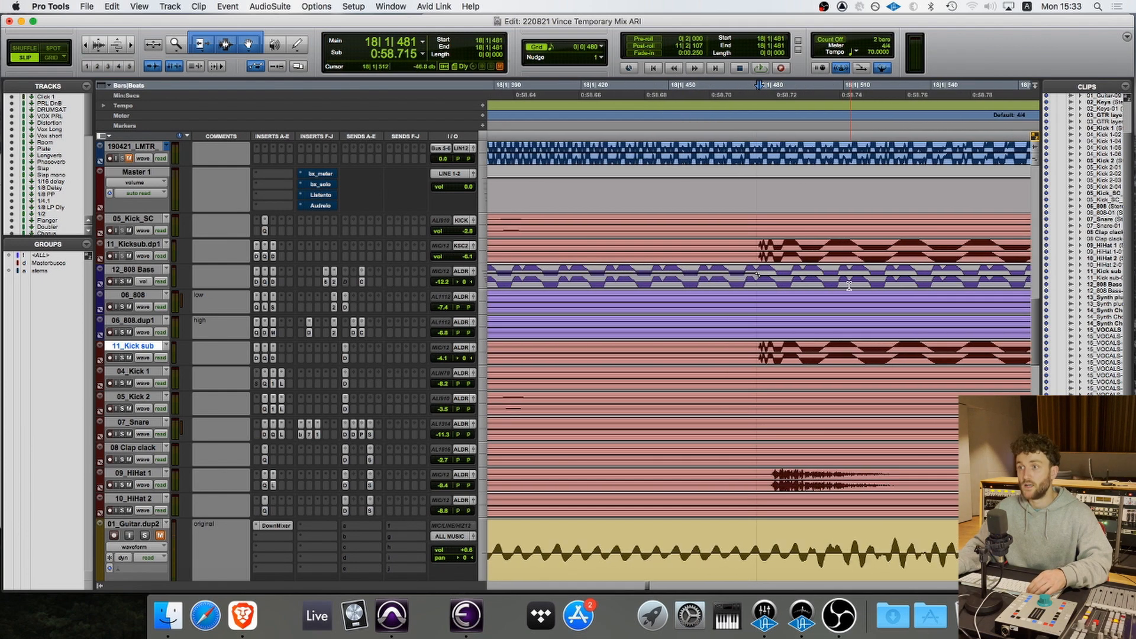
key("r")
key("r")
key("r")
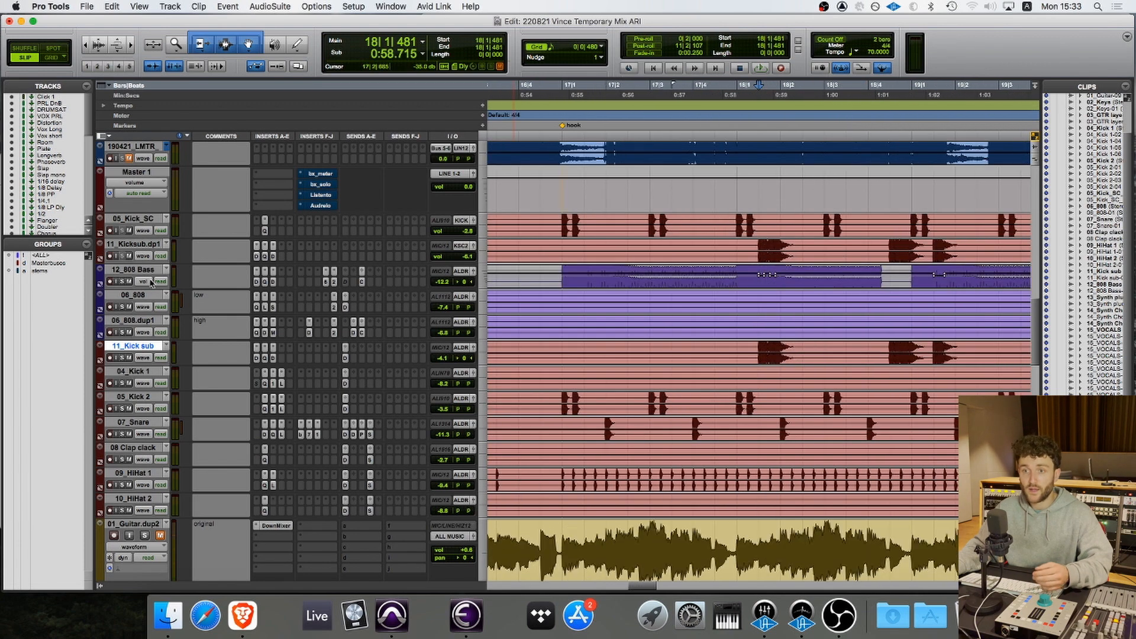
left_click(147, 281)
left_click(187, 273)
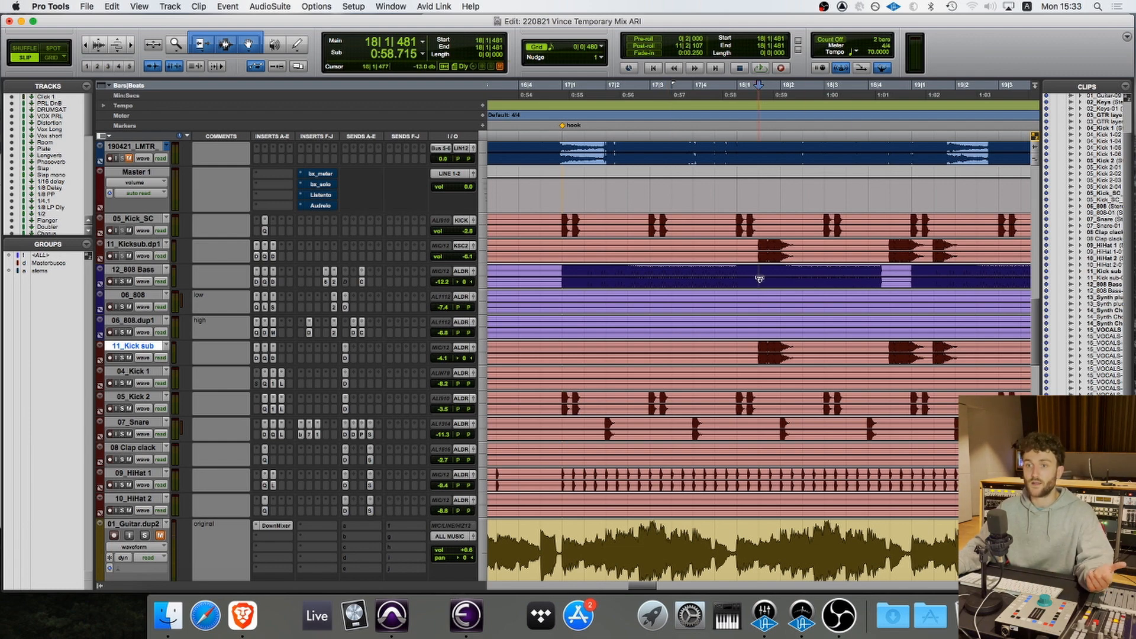
- Place the cursor at 17|1|702 in the hook, solo 07_Snare and start playback
scroll(501, 331, "down", 3)
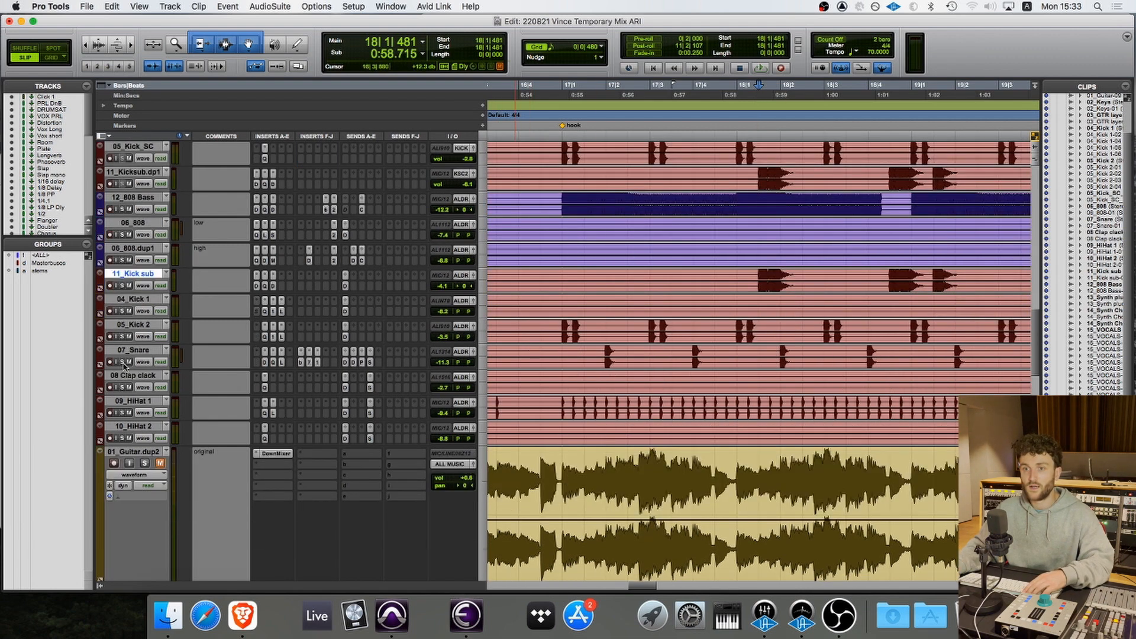
left_click(123, 363)
left_click(123, 363)
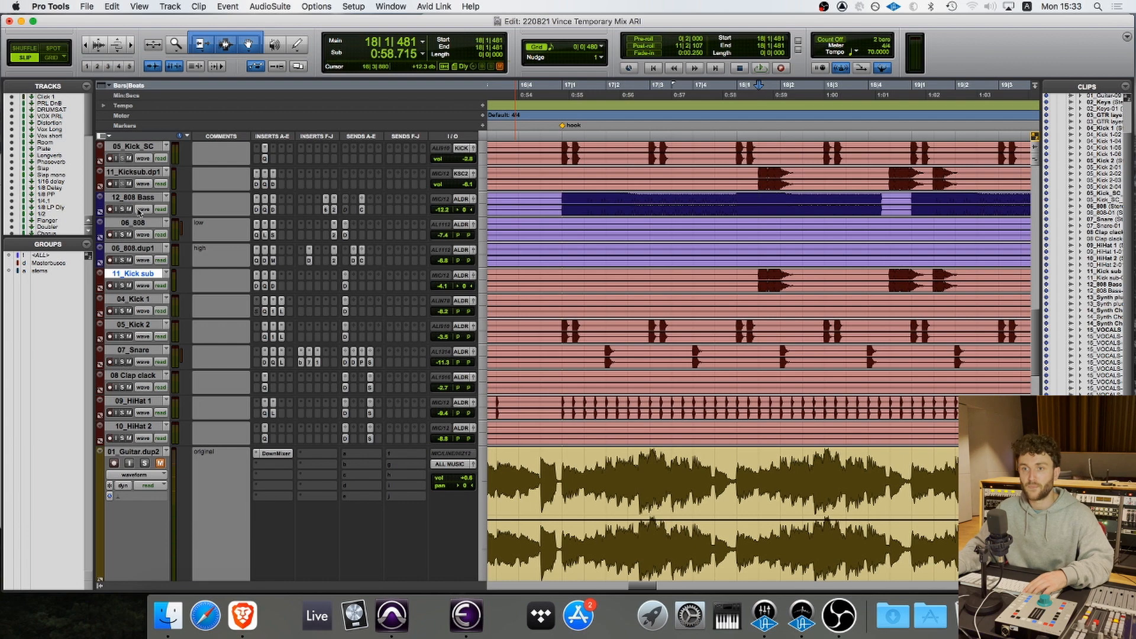
left_click(593, 329)
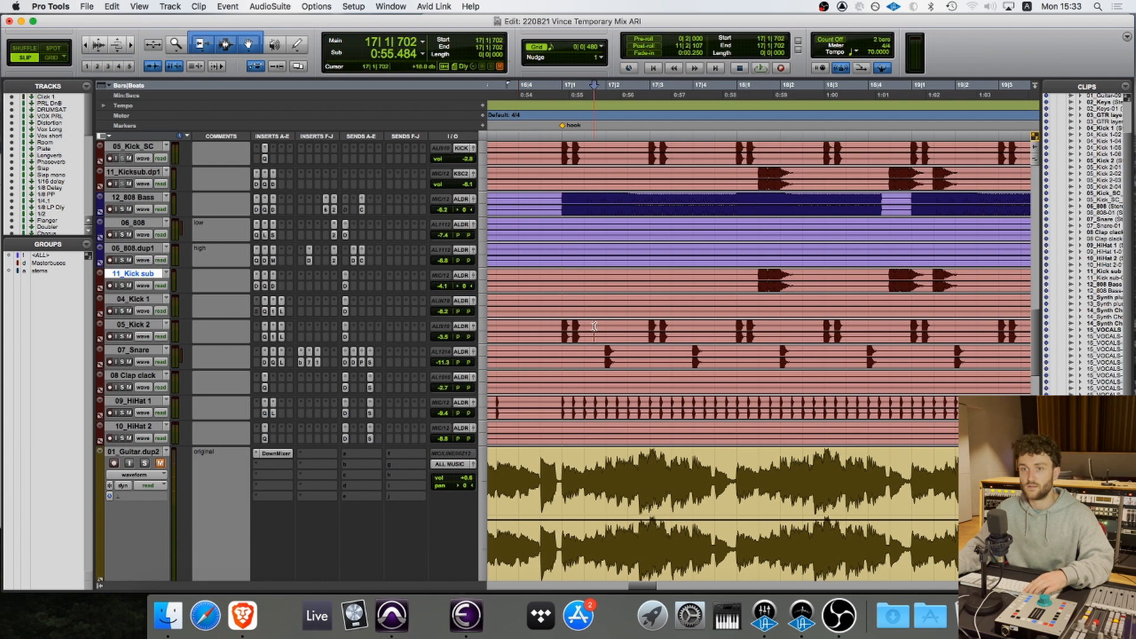
left_click(122, 361)
key("space")
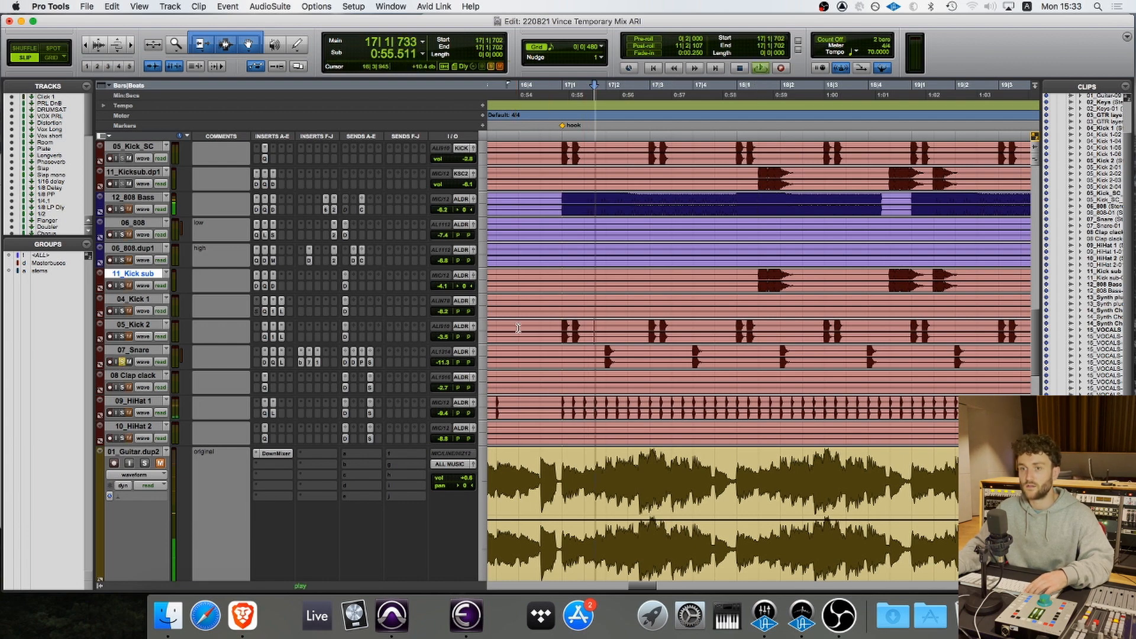
- Take 07_Snare out of solo and play the hook from 17|1|702 to hear the snare with the other tracks
key("space")
left_click(122, 361)
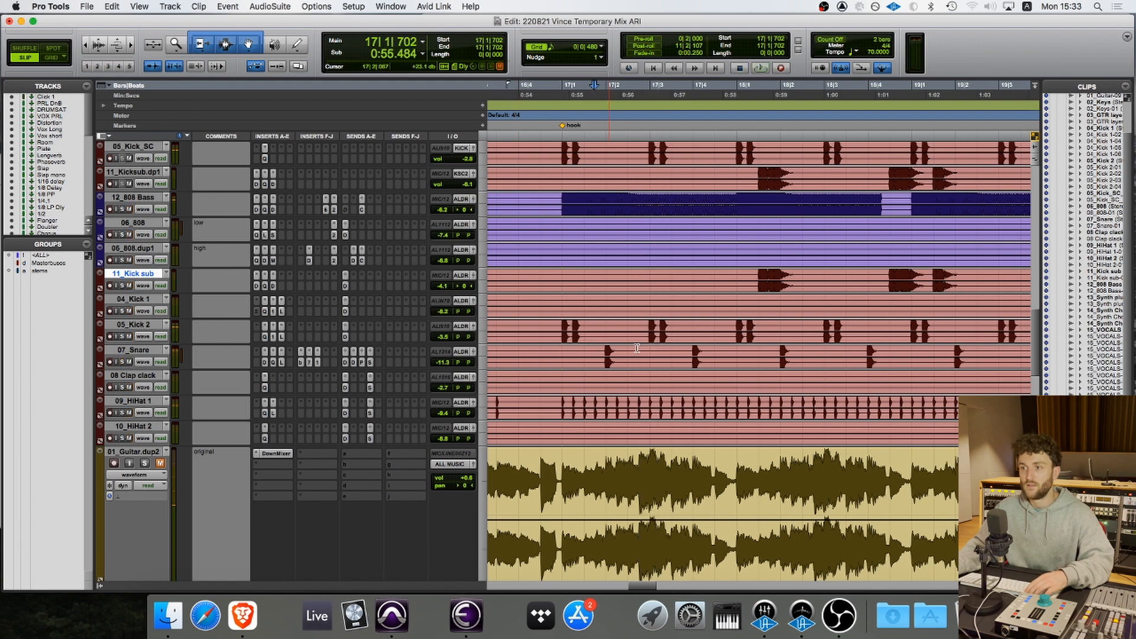
key("space")
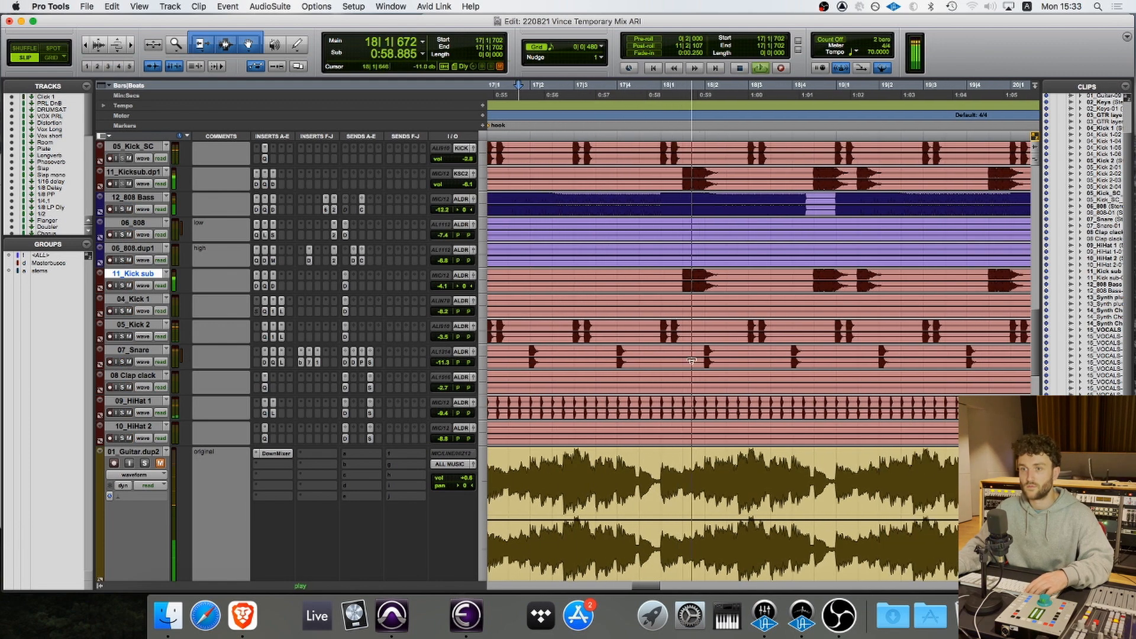
key("space")
- Check the Decapitator insert on 07_Snare, close it, and bypass all the inserts on that track
left_click(264, 362)
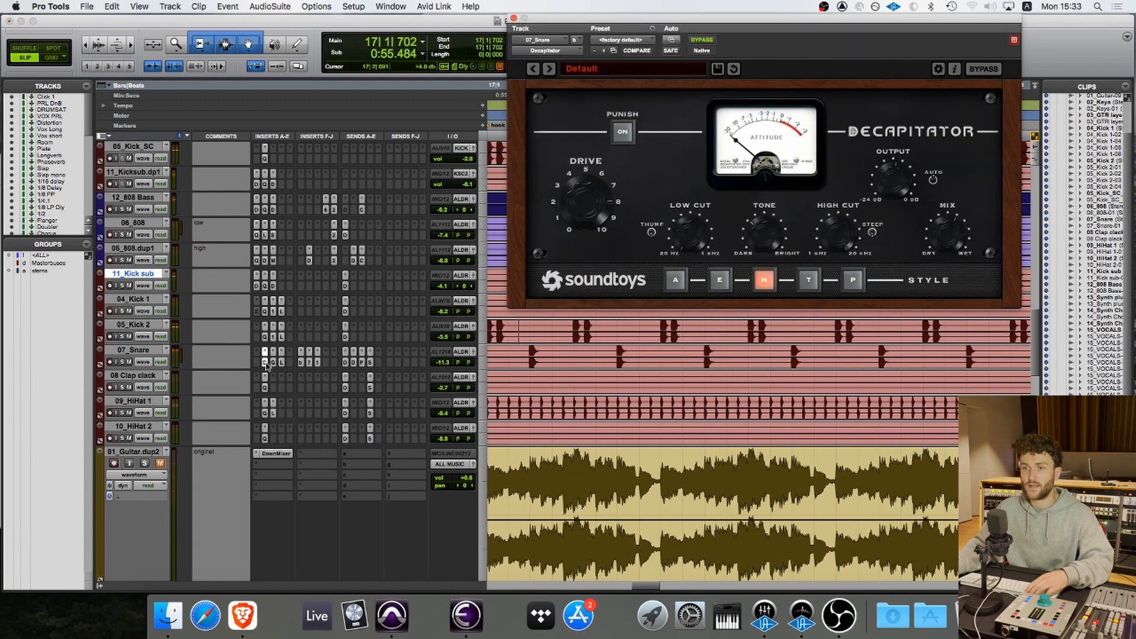
left_click(265, 362)
left_click(155, 353)
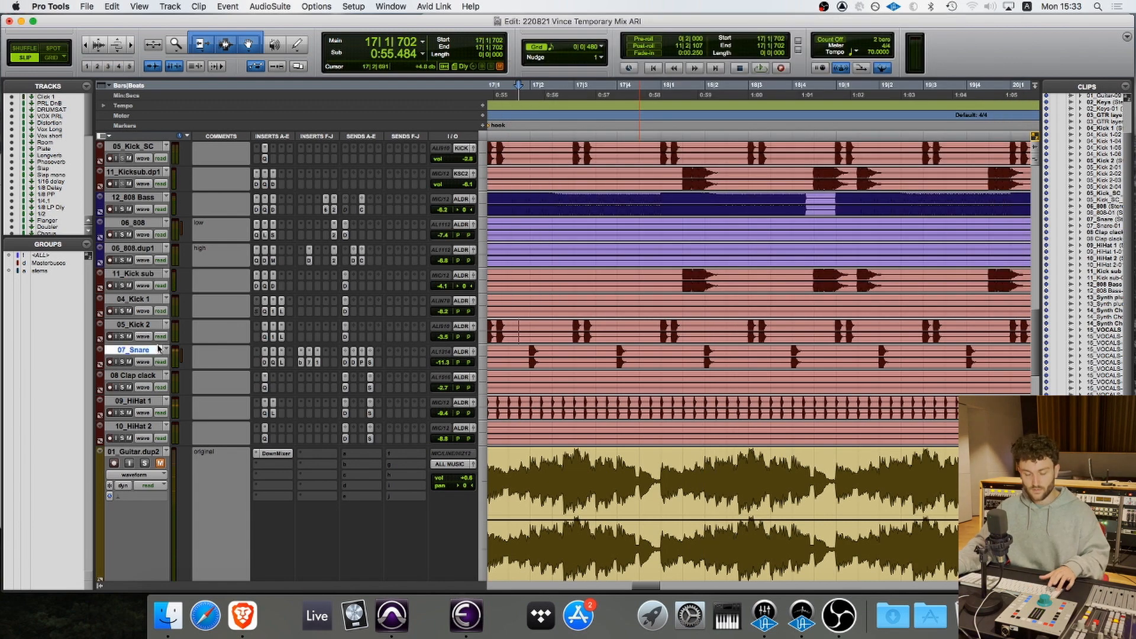
key("shift+a")
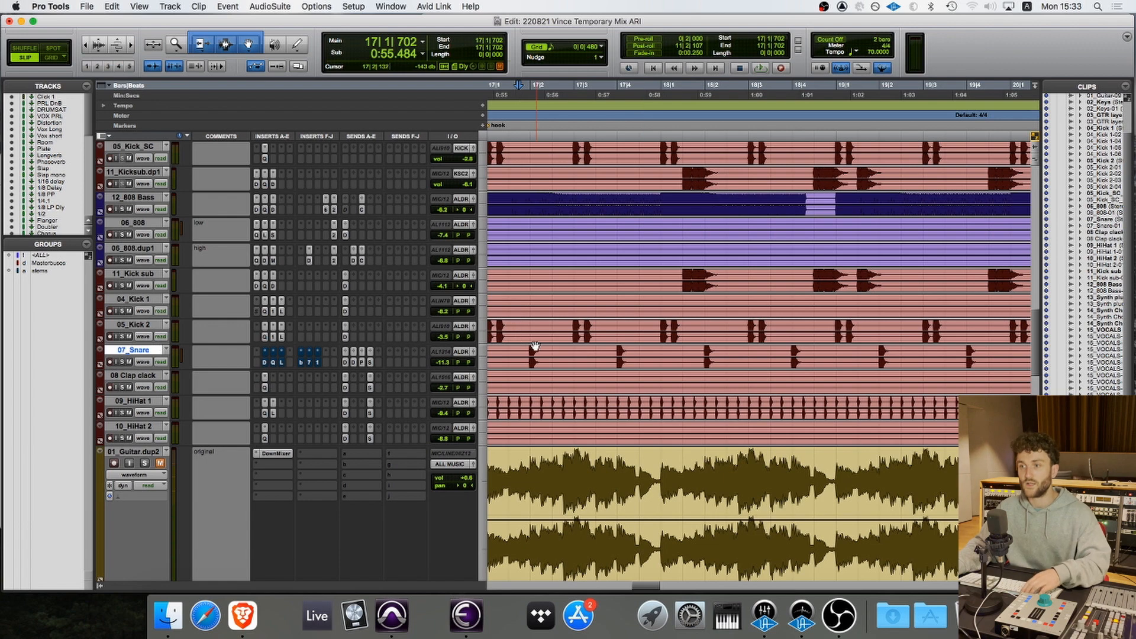
- Play the hook with the snare's inserts bypassed, solo 07_Snare and restart playback
key("space")
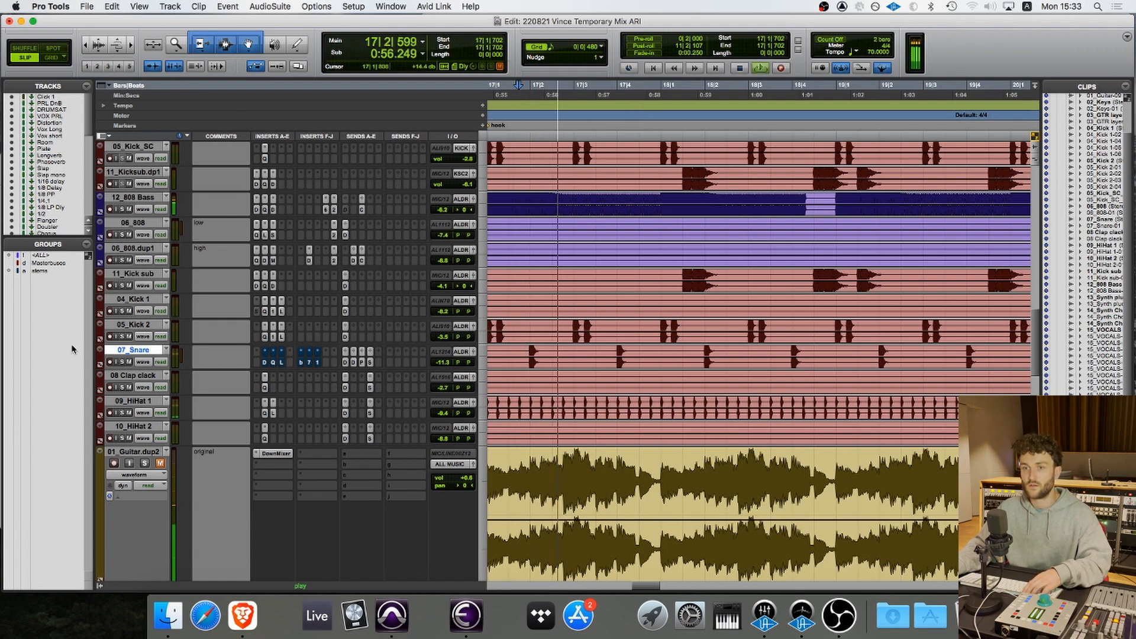
left_click(121, 362)
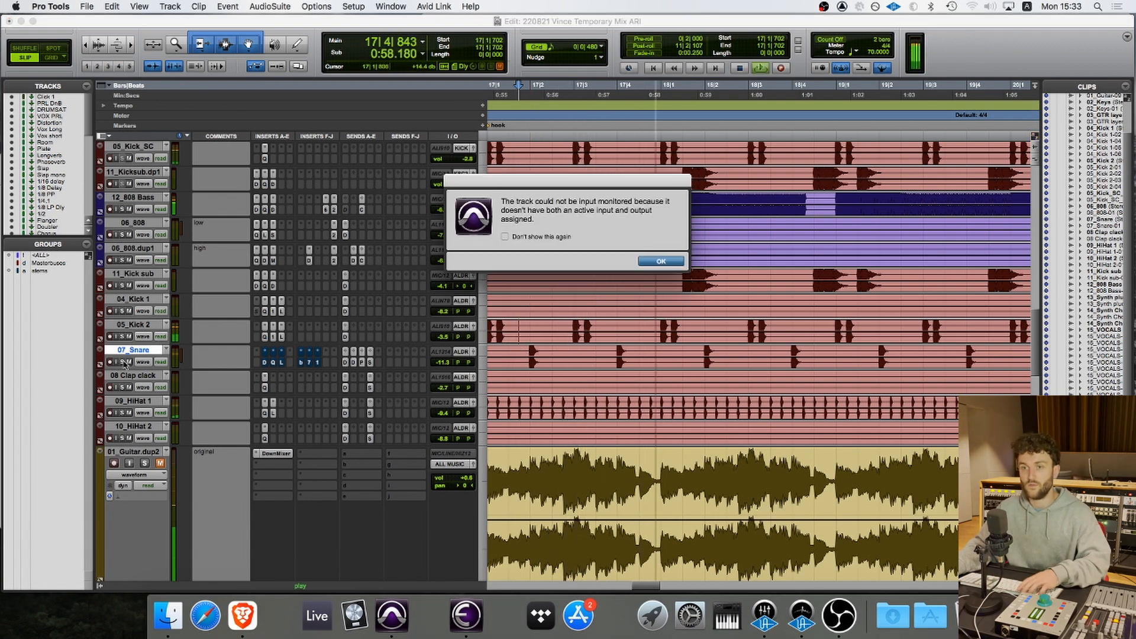
key("Return")
key("space")
key("space")
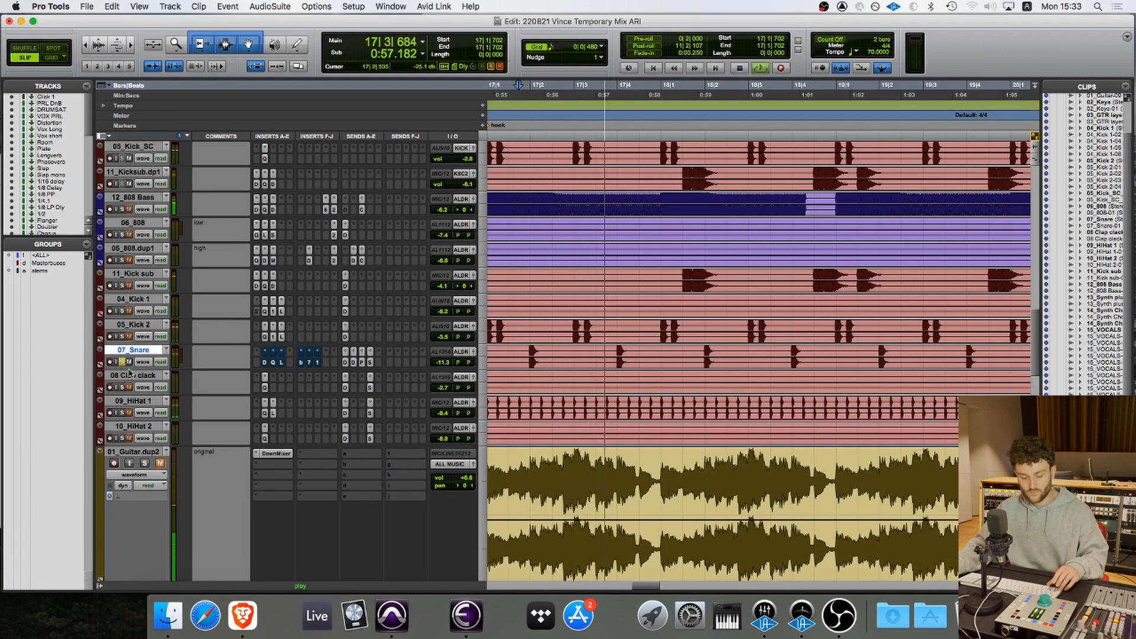
- Compare 07_Snare with all its inserts active and bypassed during playback, ending with them bypassed
key("shift+a")
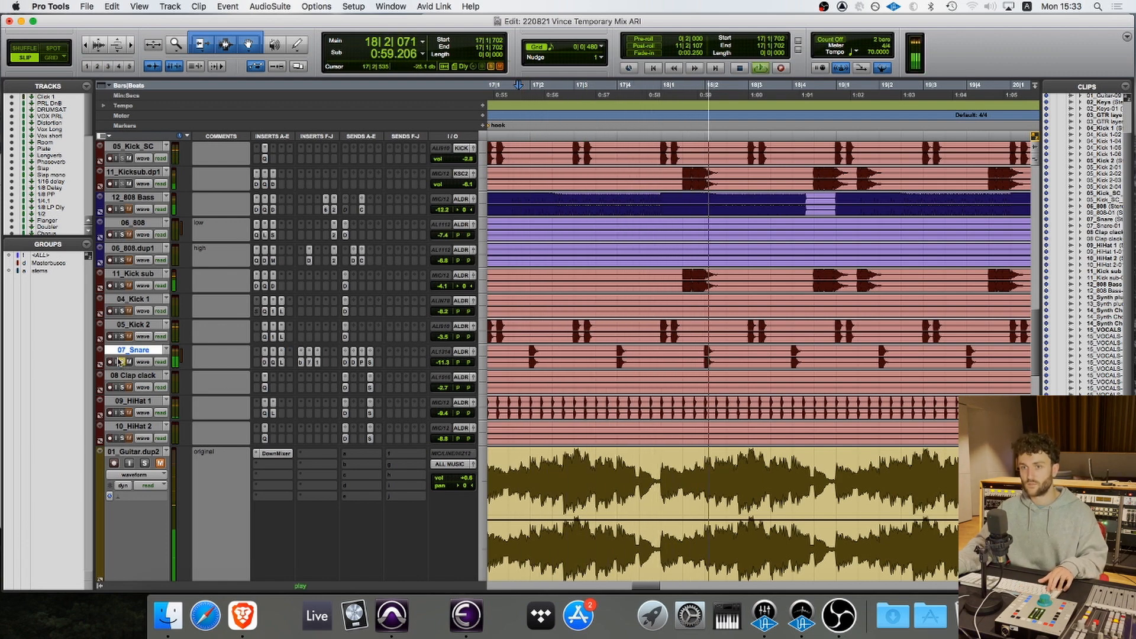
key("shift+a")
left_click(121, 362)
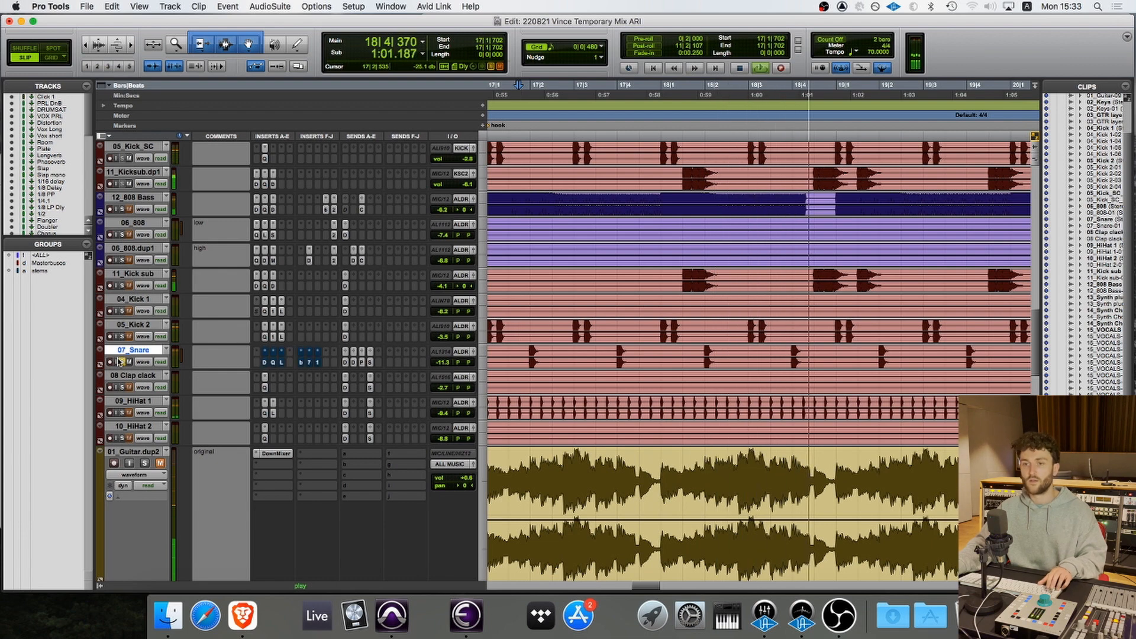
key("space")
- Reactivate Decapitator on 07_Snare, compare it bypassed and active during playback, and close the plug-in with it active
left_click(264, 363)
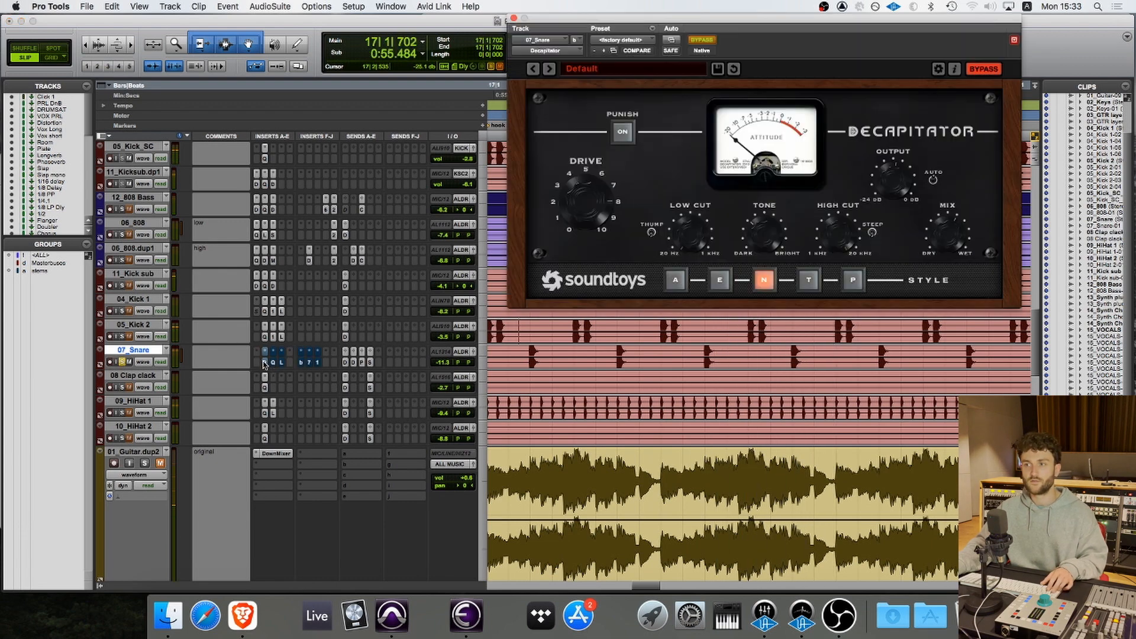
left_click(702, 40)
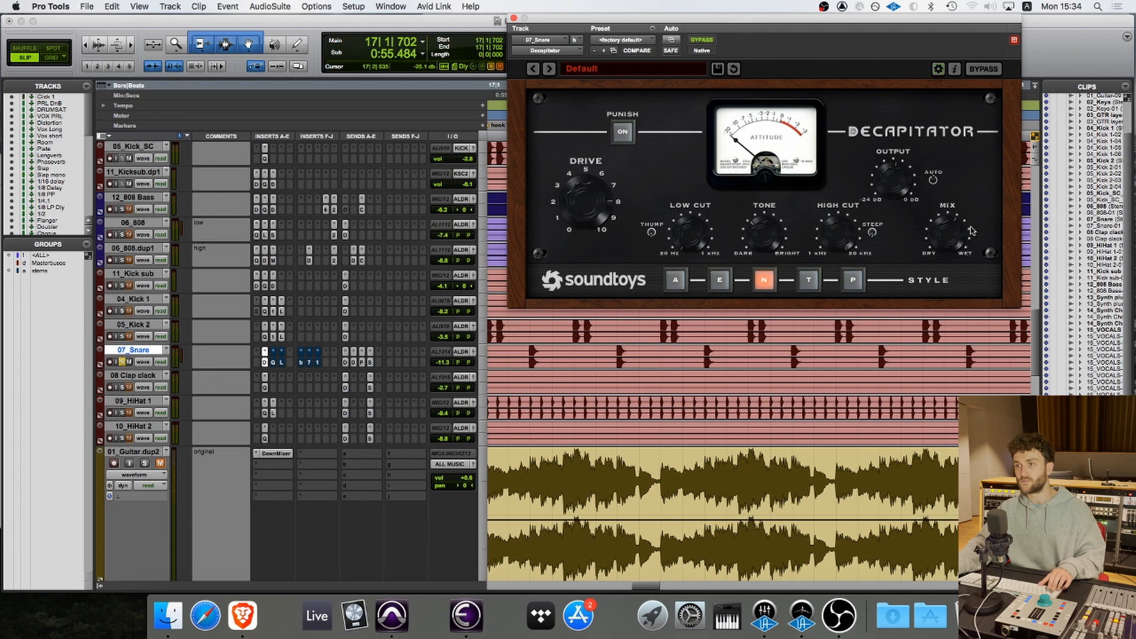
key("space")
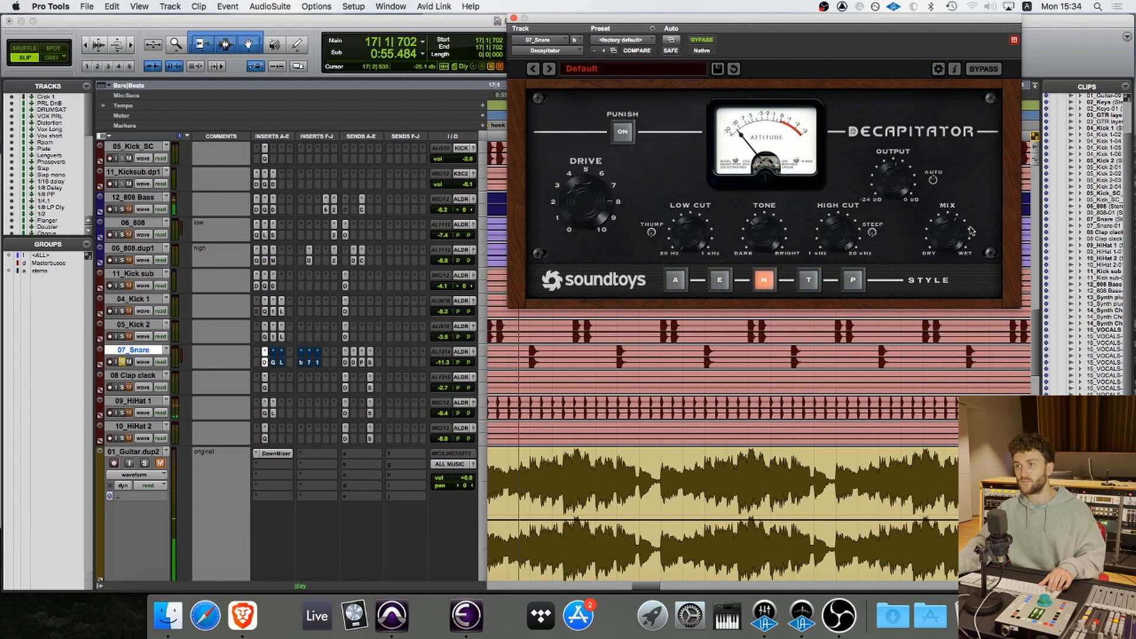
left_click(702, 40)
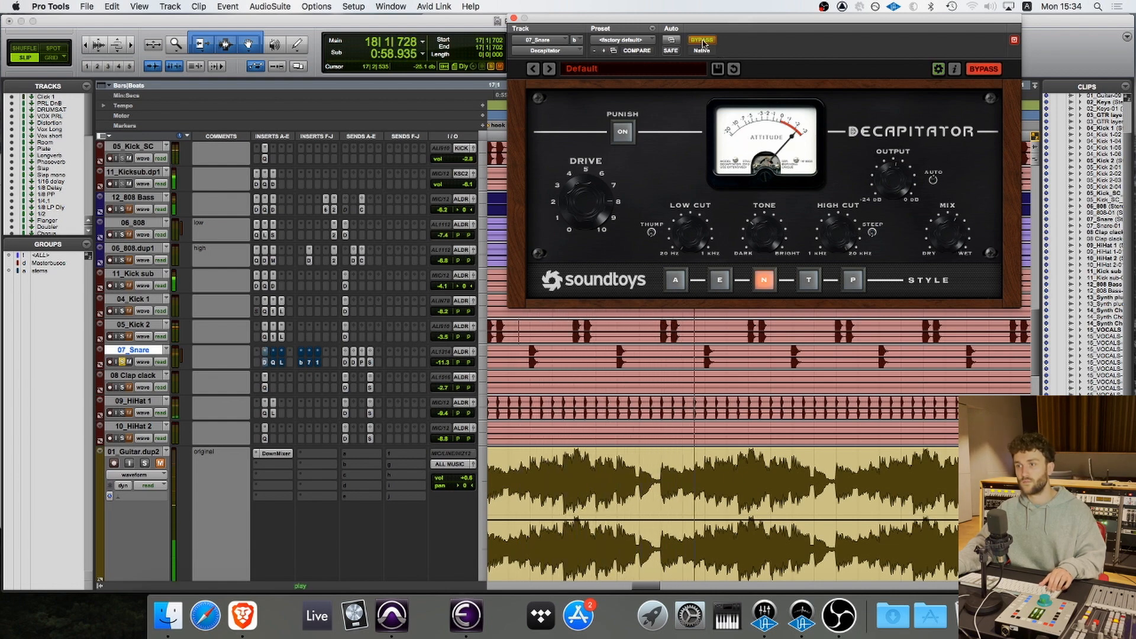
left_click(702, 40)
key("space")
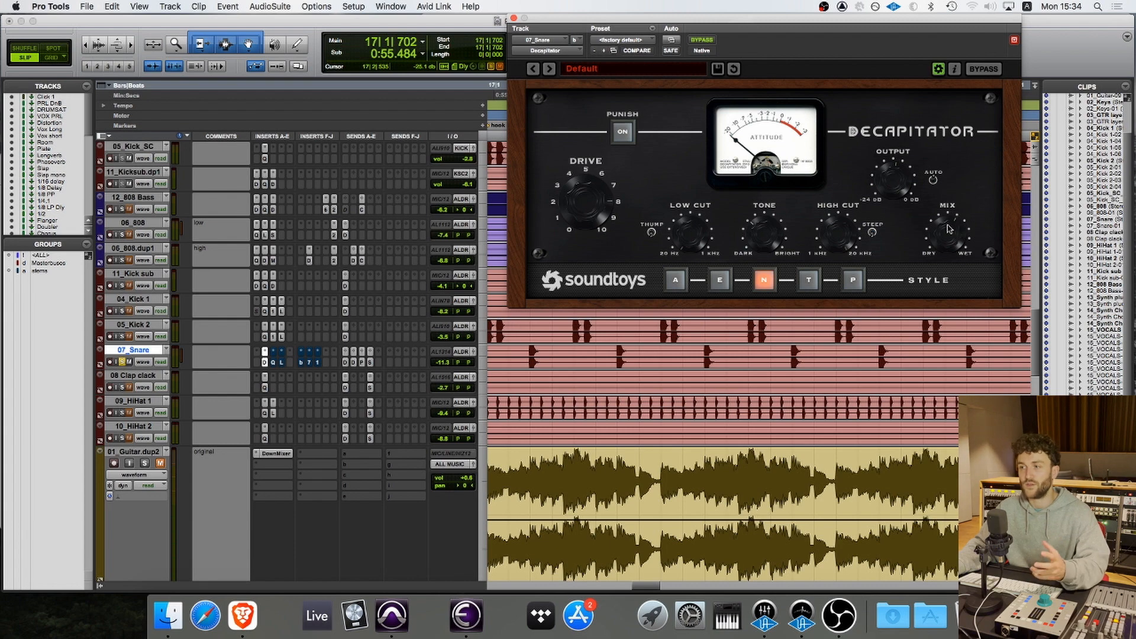
left_click(514, 20)
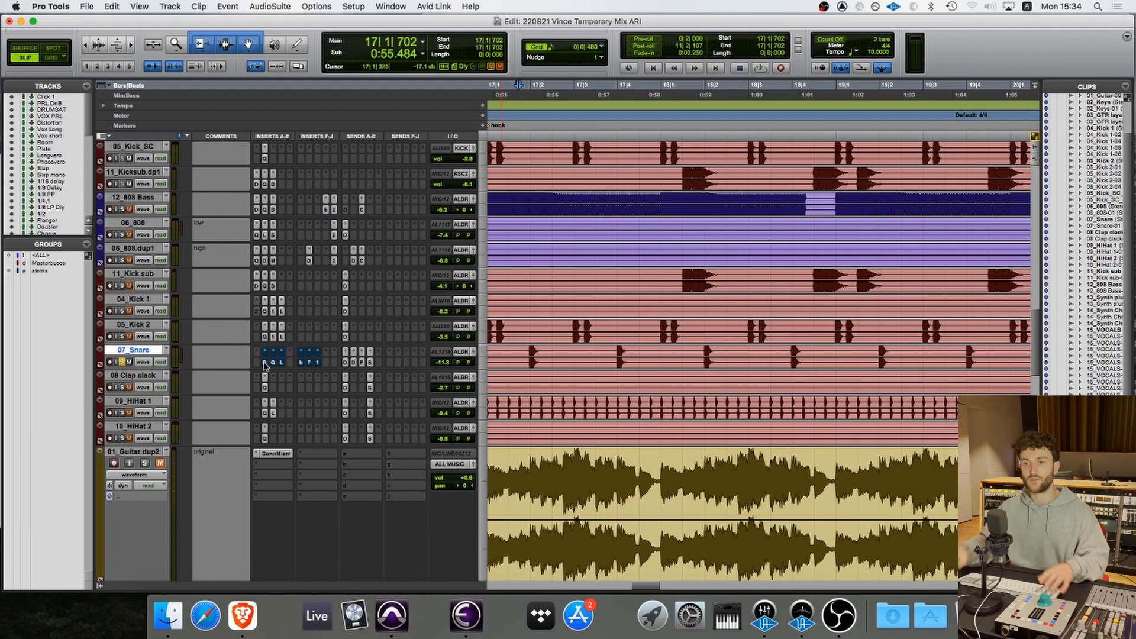
- Reactivate the FabFilter Pro-Q 3 on 07_Snare, audition its narrow dip around 4 kHz, and close the plug-in
key("space")
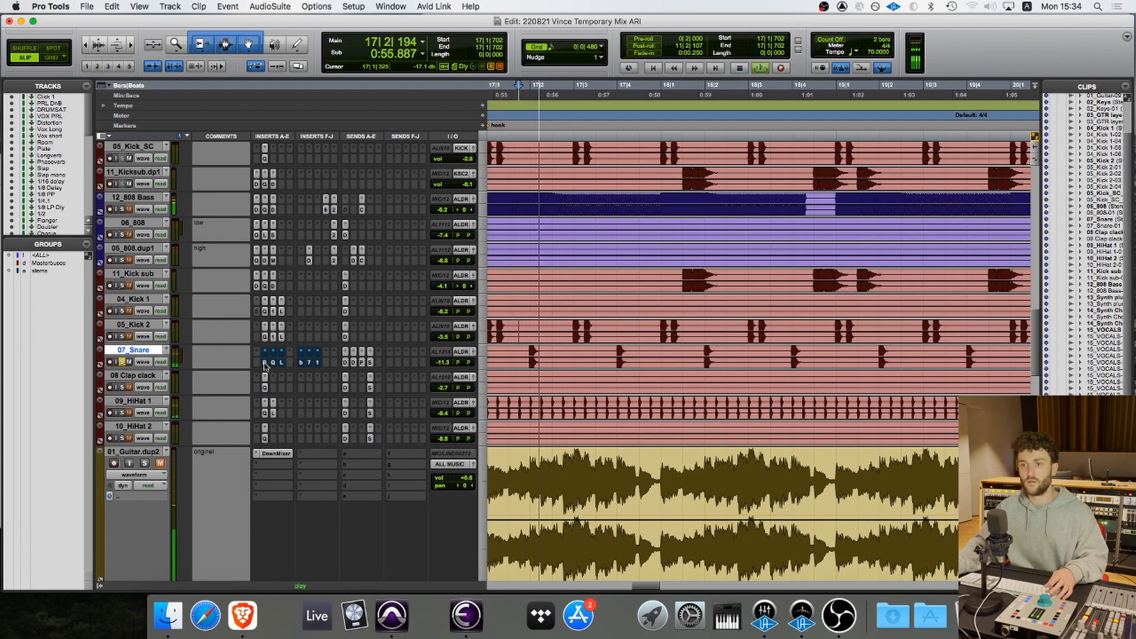
left_click(273, 363)
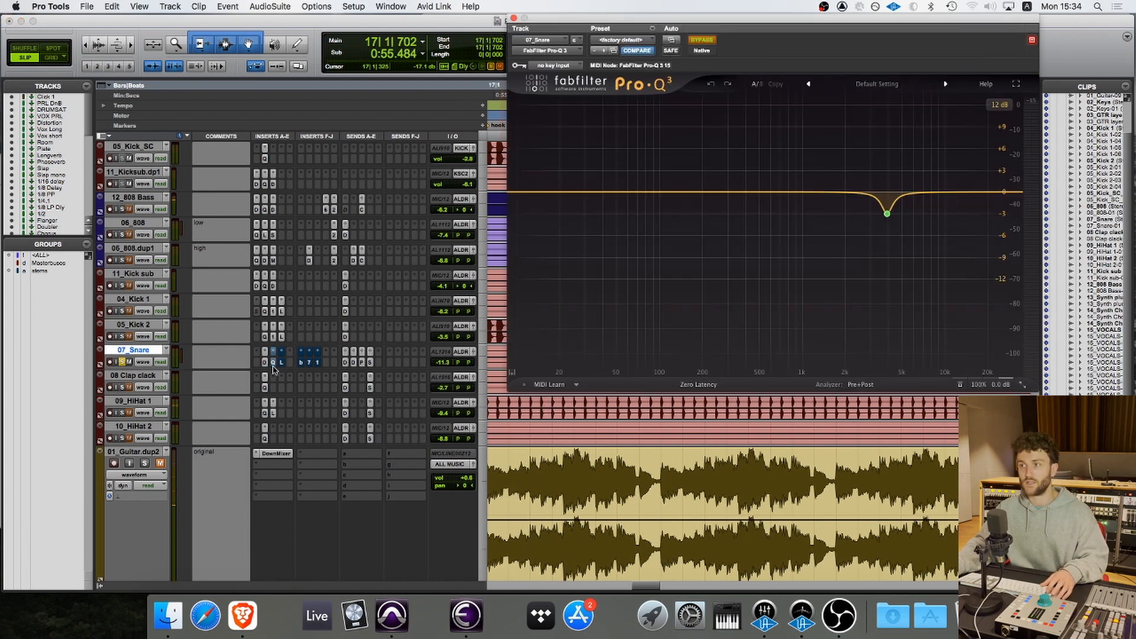
left_click(701, 40)
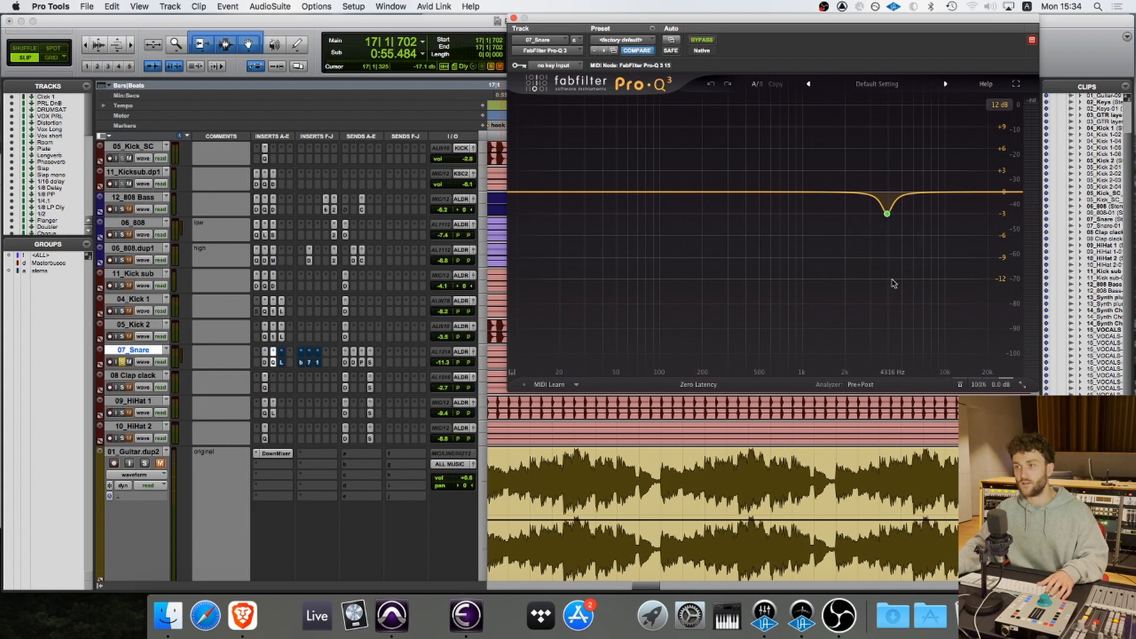
key("space")
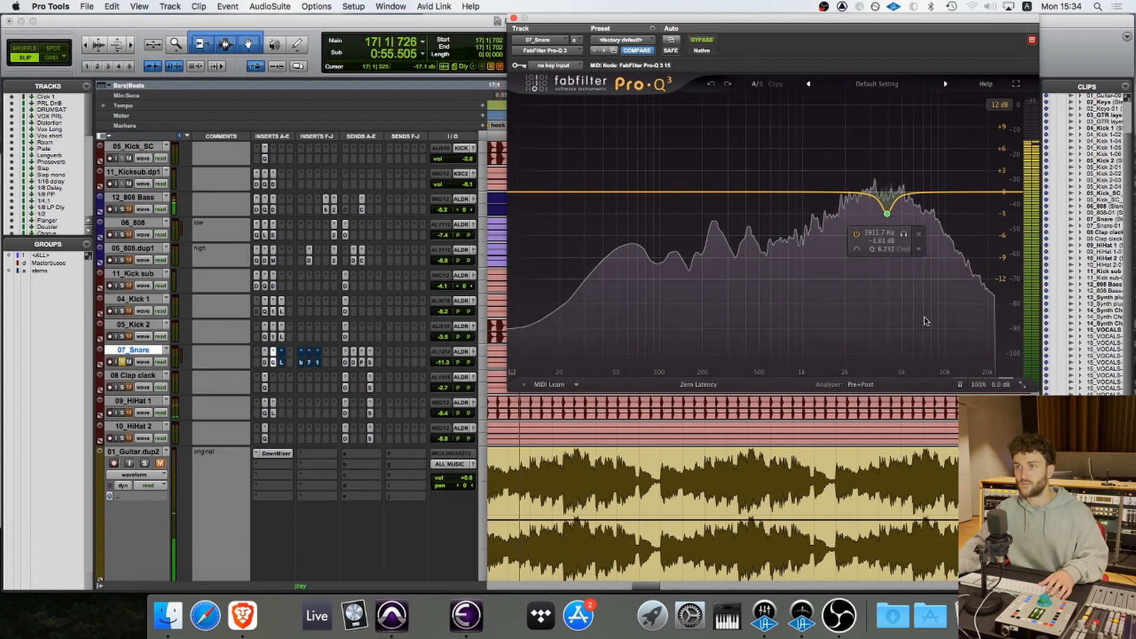
key("space")
left_click(514, 18)
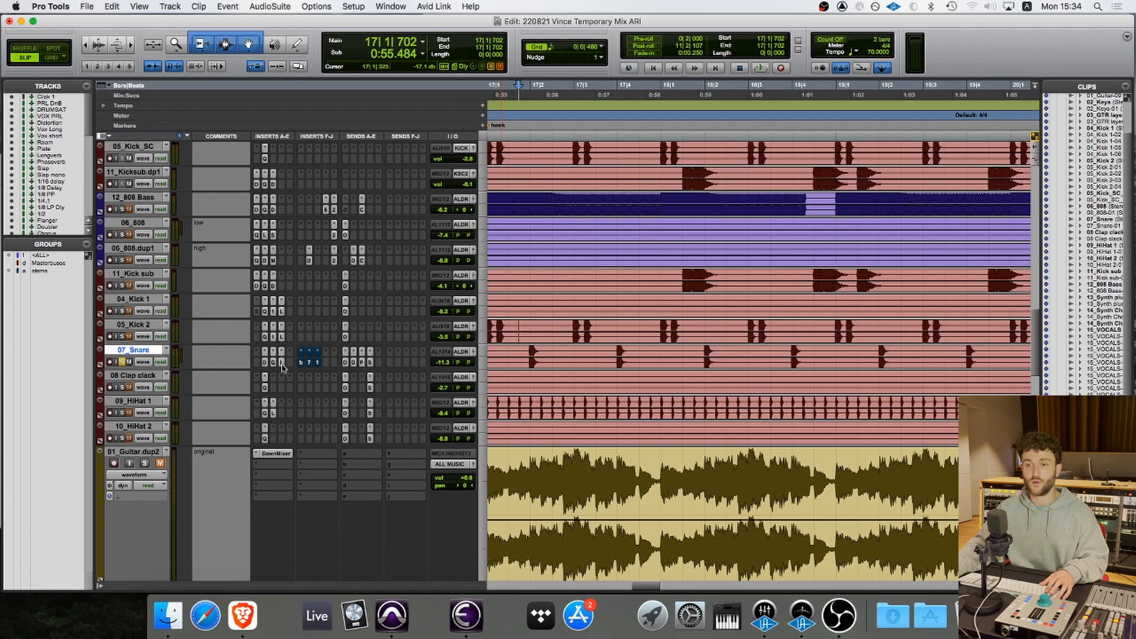
- Open Lo-Fi on 07_Snare, compare the snare with it bypassed and active, and close the plug-in with it active
left_click(281, 365)
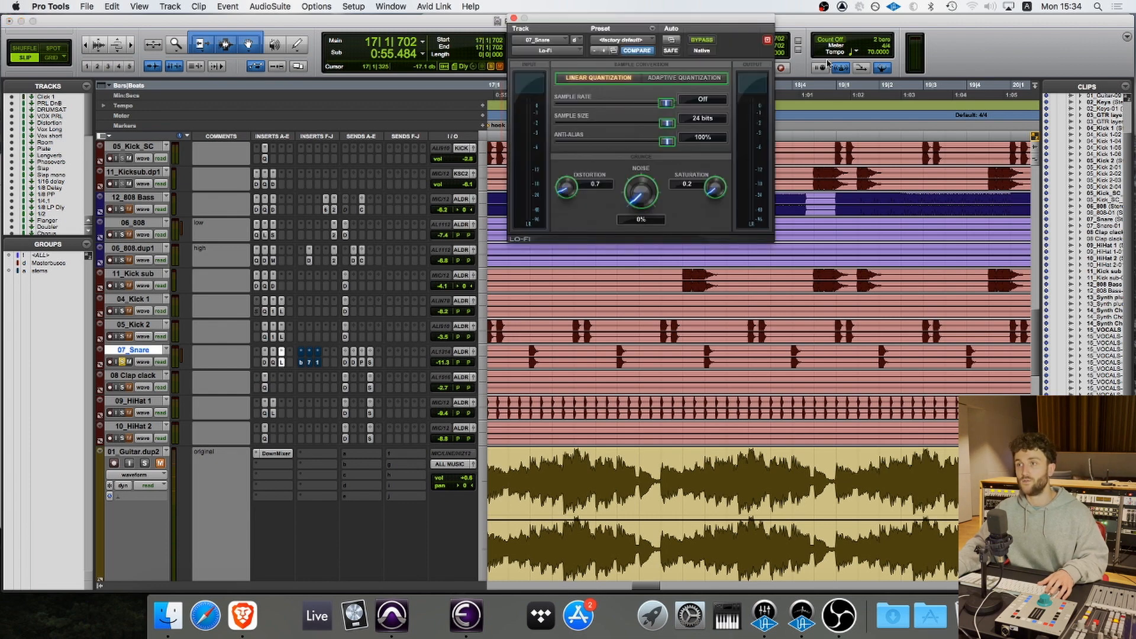
left_click_drag(674, 28, 707, 201)
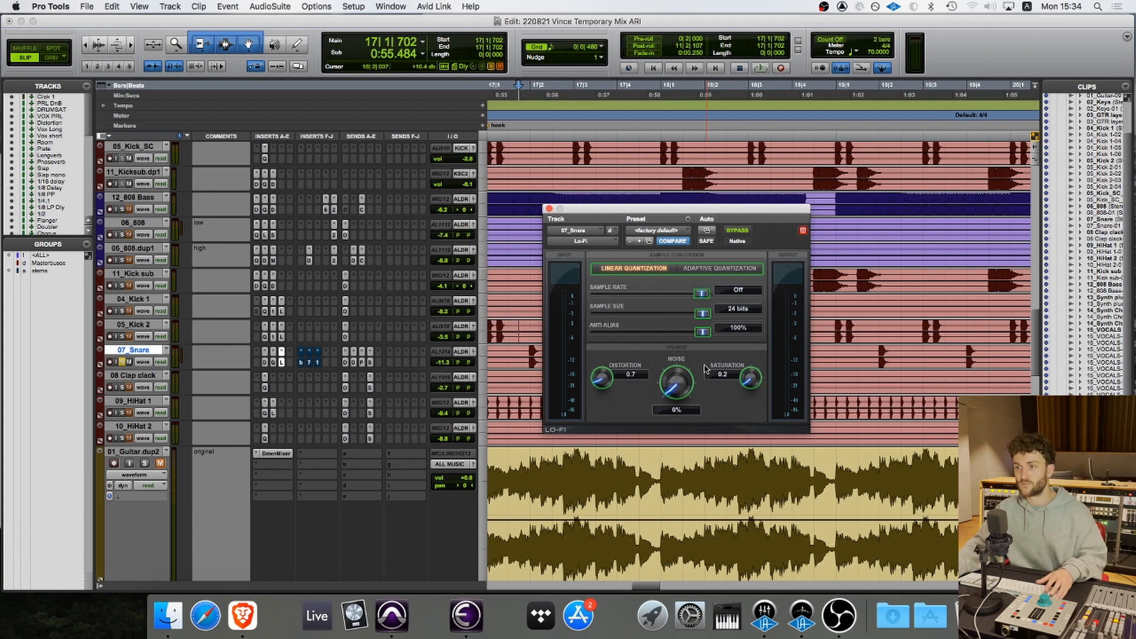
key("space")
key("space")
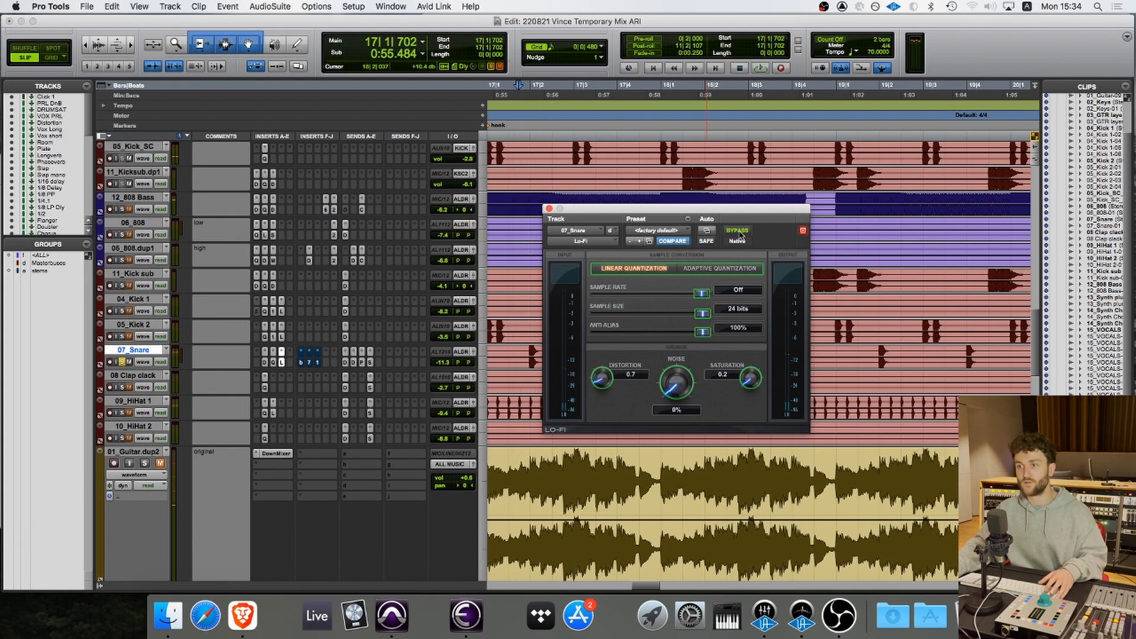
left_click(738, 231)
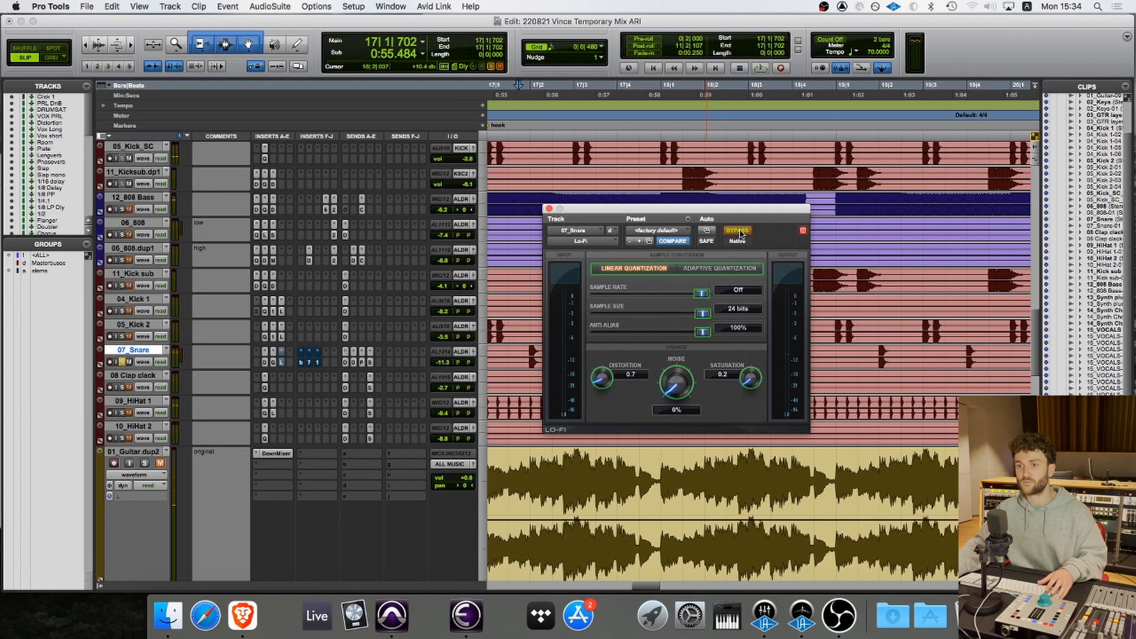
key("space")
left_click(738, 231)
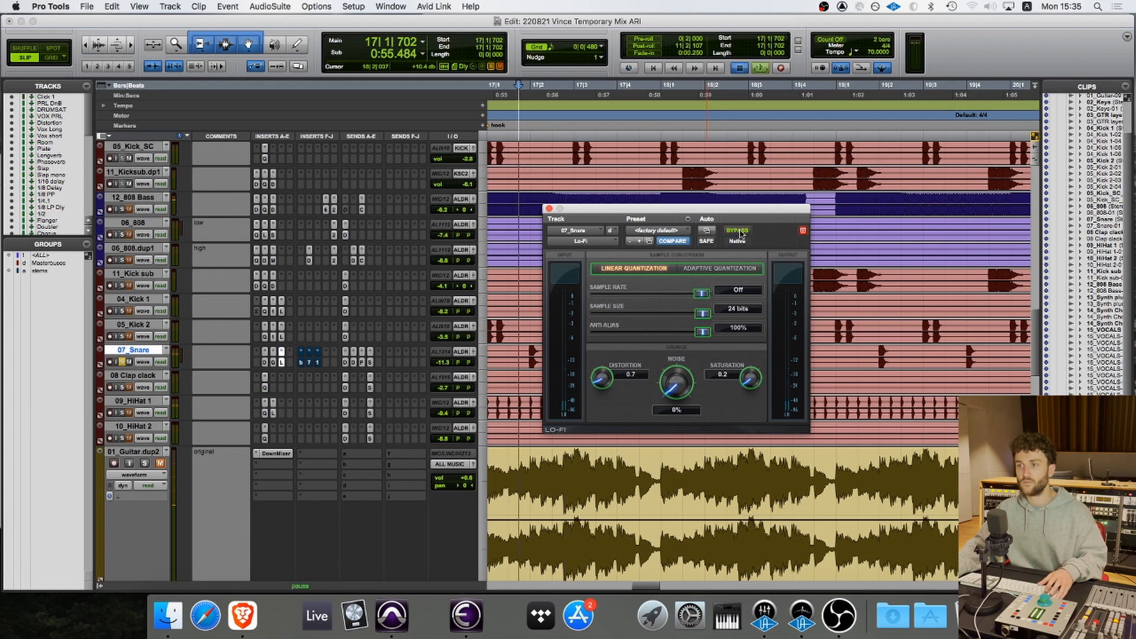
key("space")
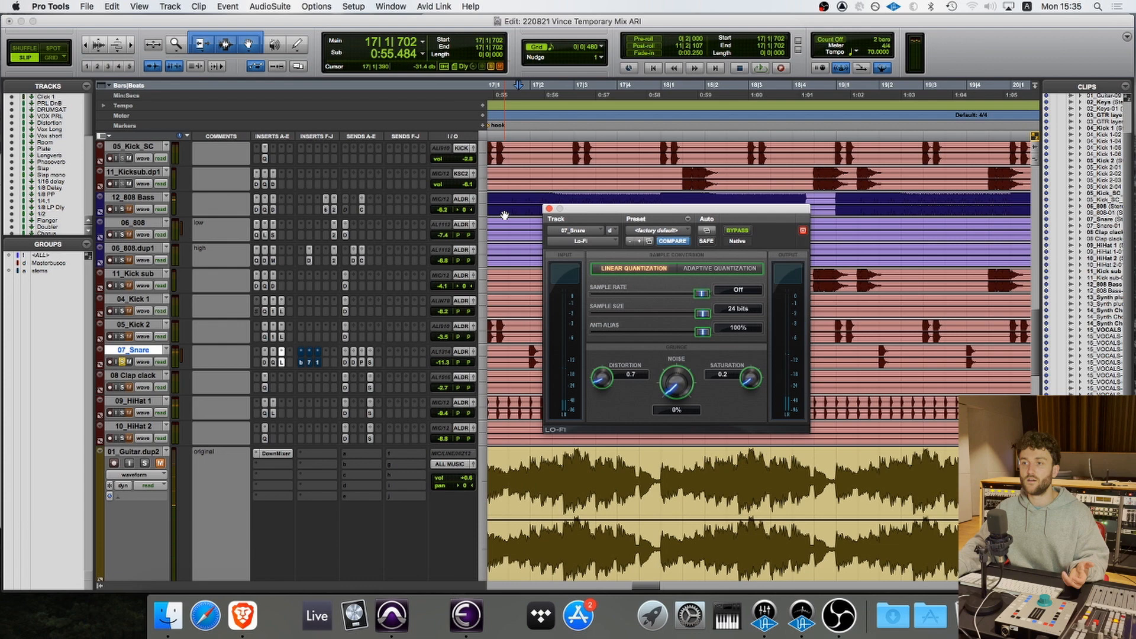
left_click(549, 209)
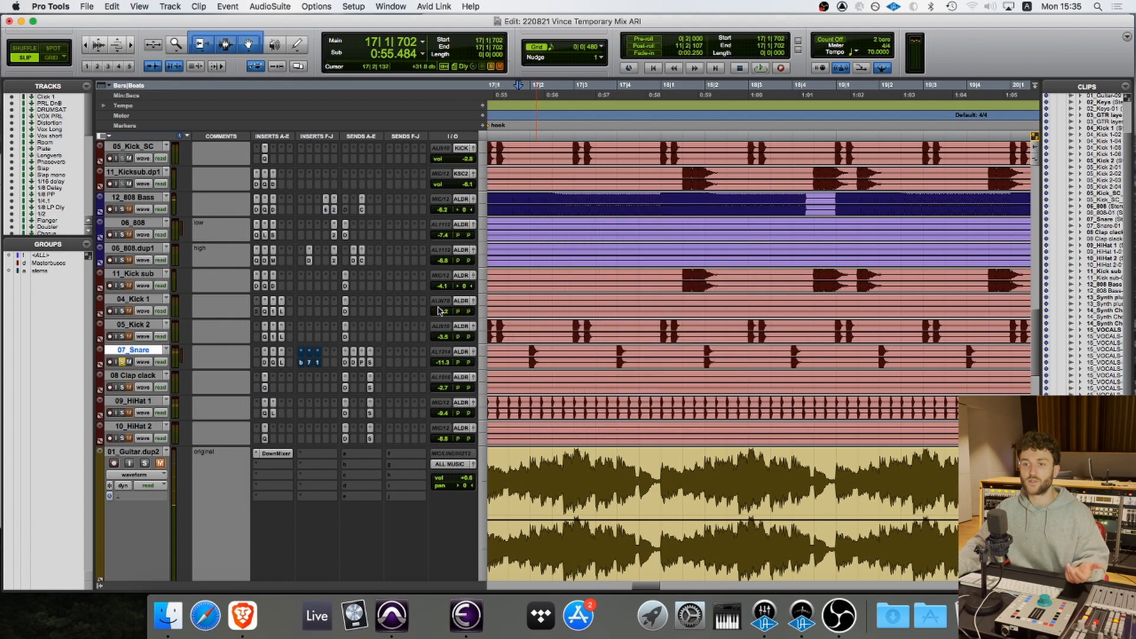
left_click(282, 362)
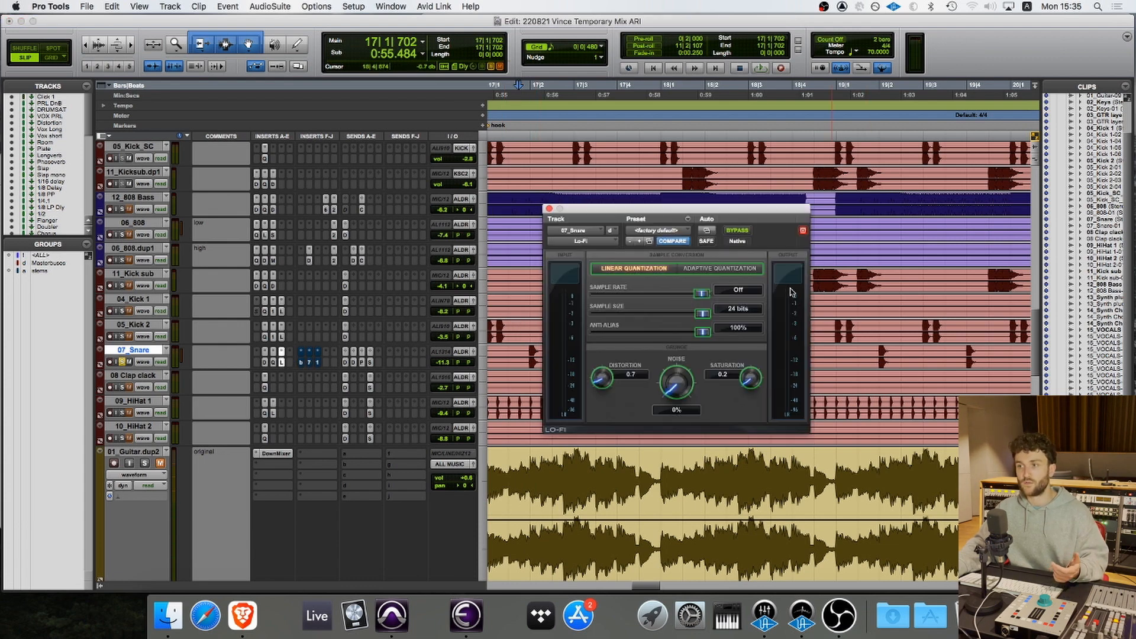
left_click(549, 210)
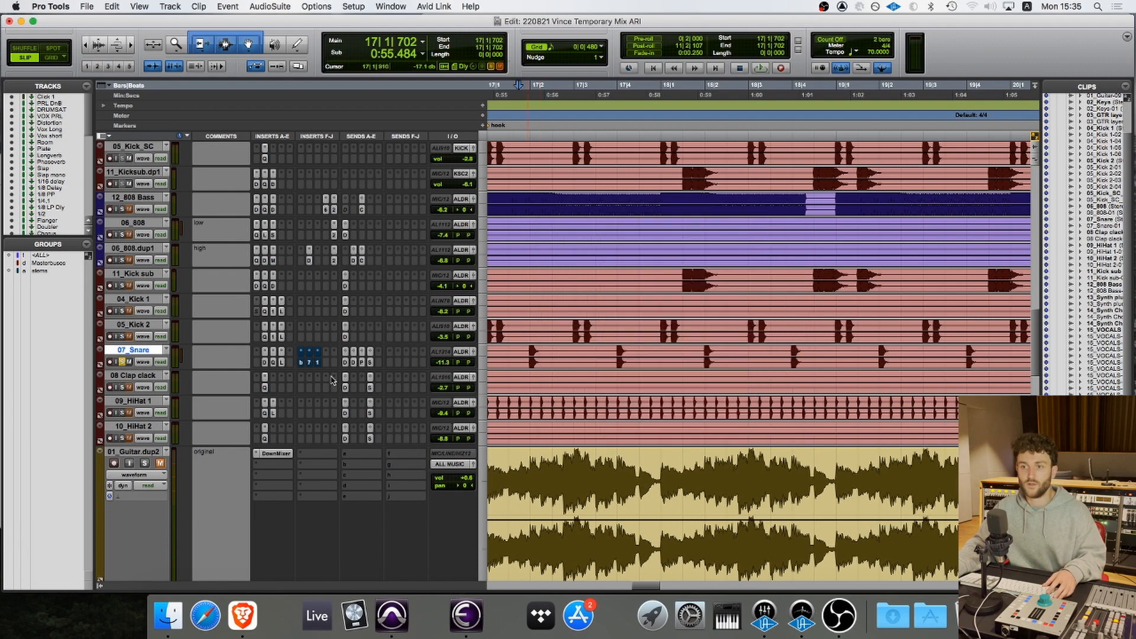
- Open the bx_console SSL 4000 E on 07_Snare, reactivate it, and compare it bypassed and active during playback
left_click(300, 360)
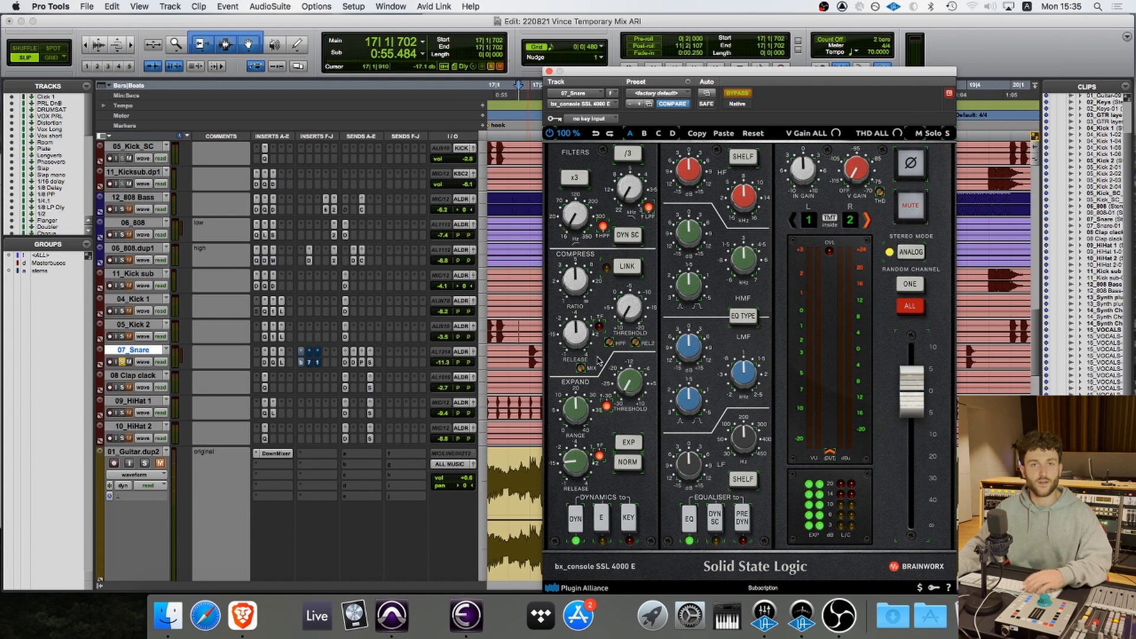
key("space")
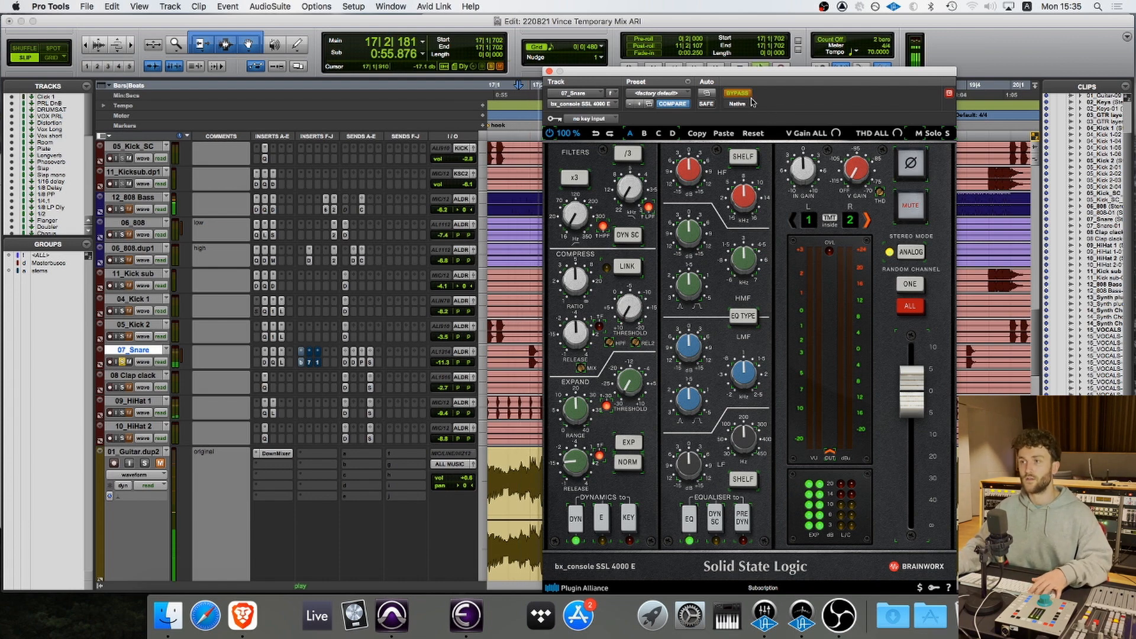
key("space")
left_click(740, 94)
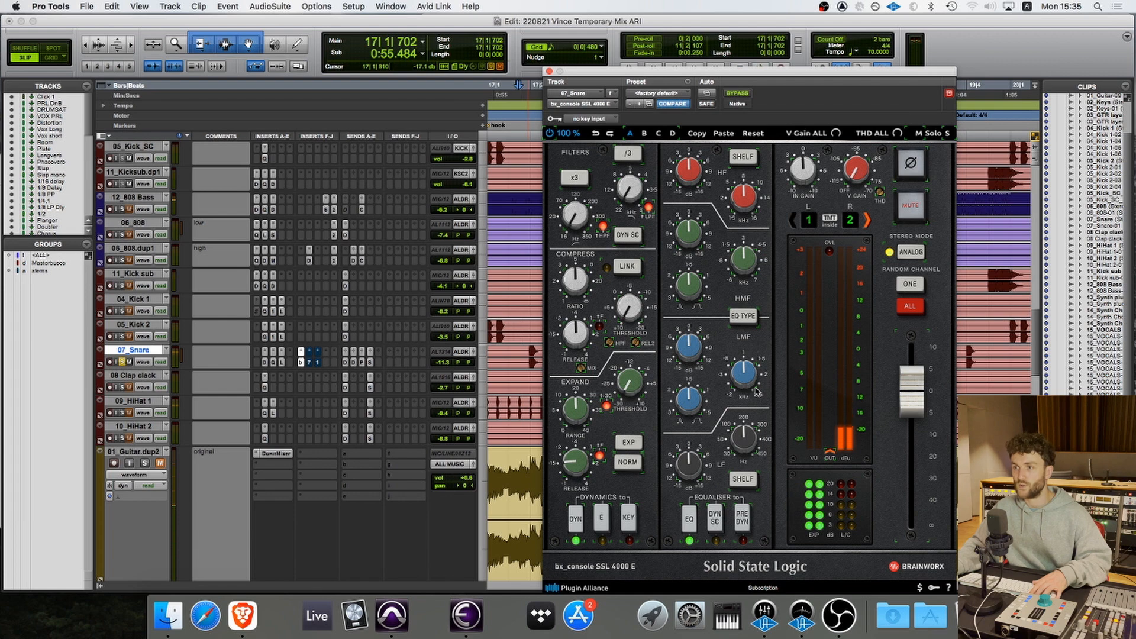
key("space")
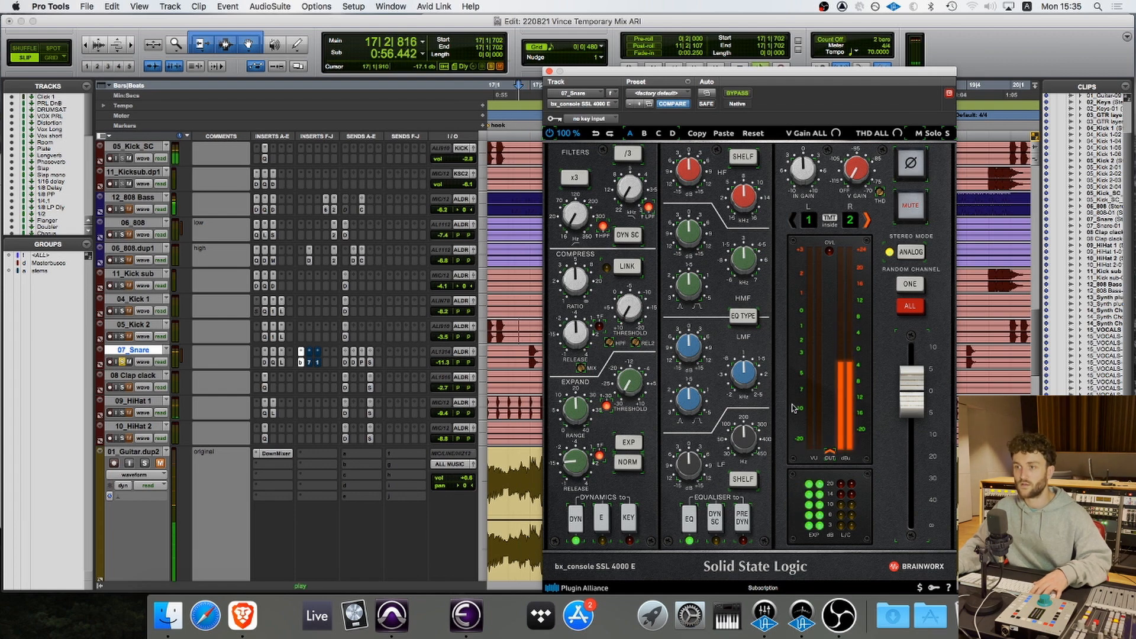
left_click(739, 94)
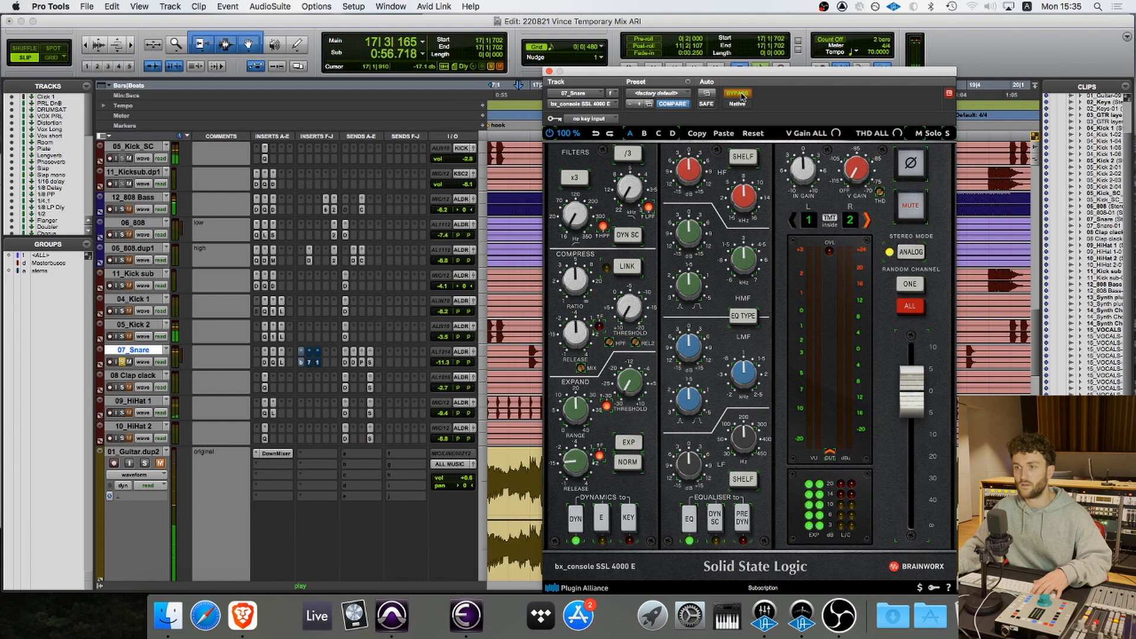
left_click(739, 94)
key("space")
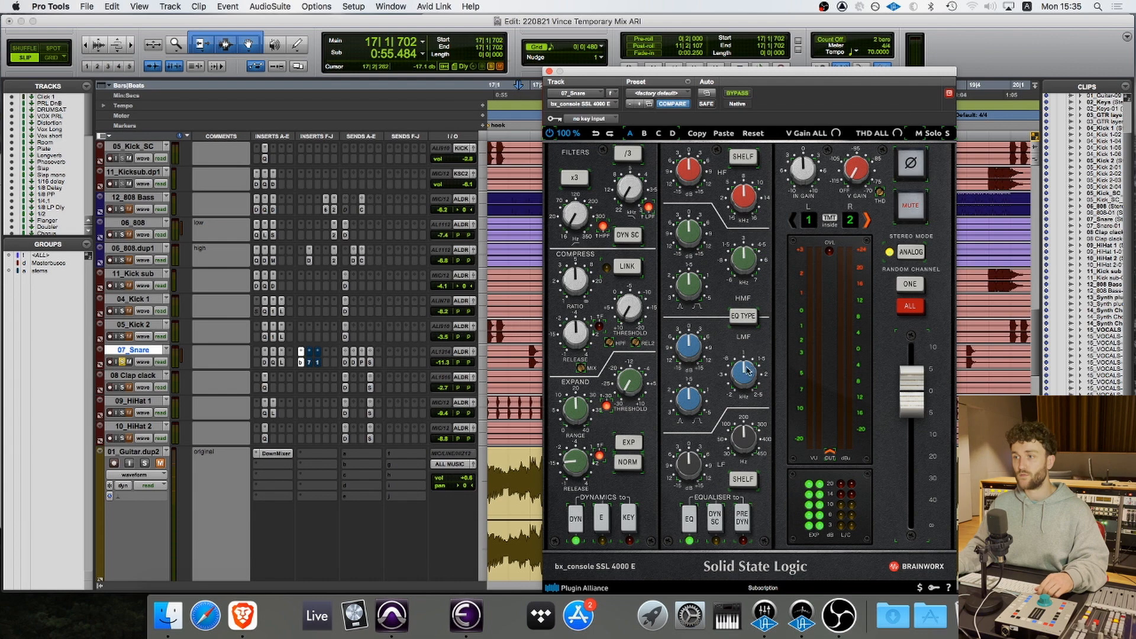
- Compare the snare once more with the SSL 4000 E bypassed and active, and close the plug-in with it active
left_click(732, 93)
key("space")
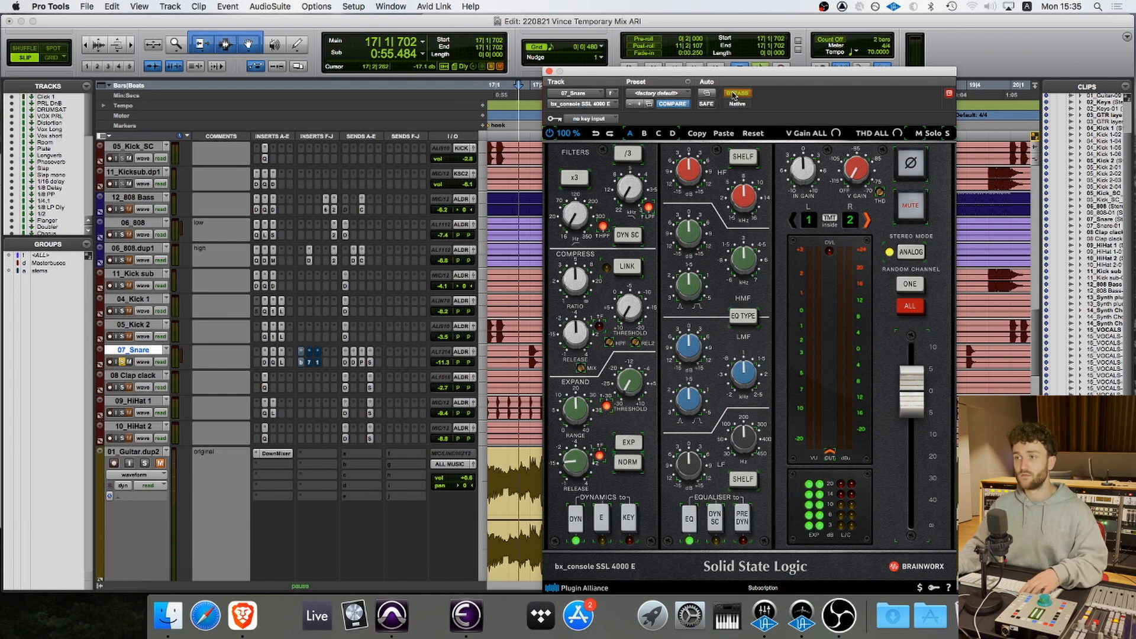
key("space")
left_click(733, 95)
key("space")
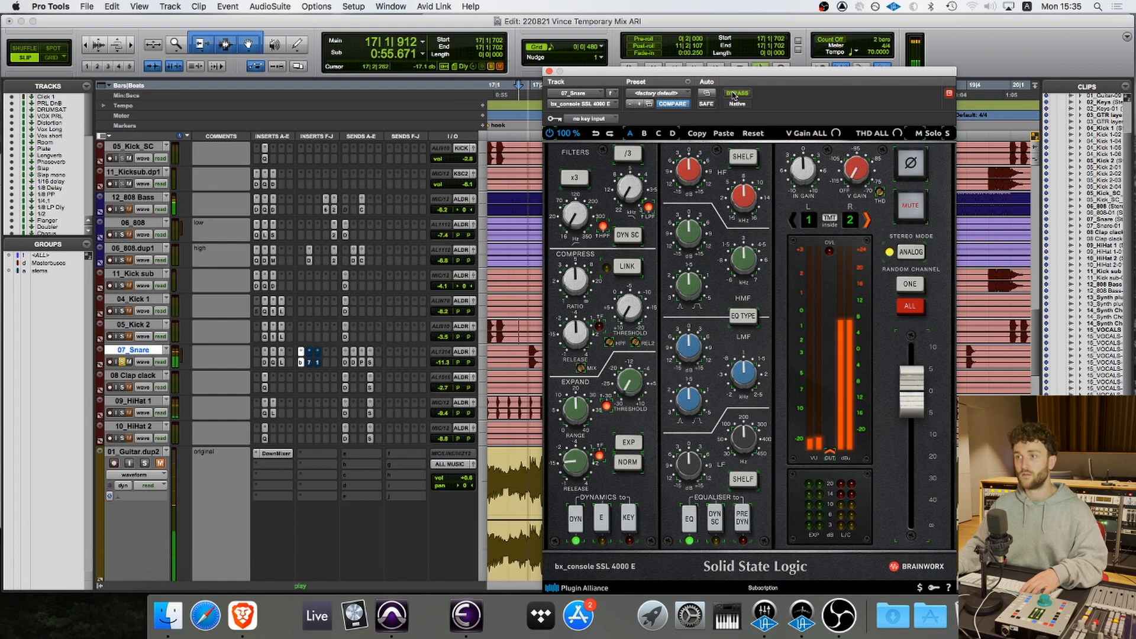
key("space")
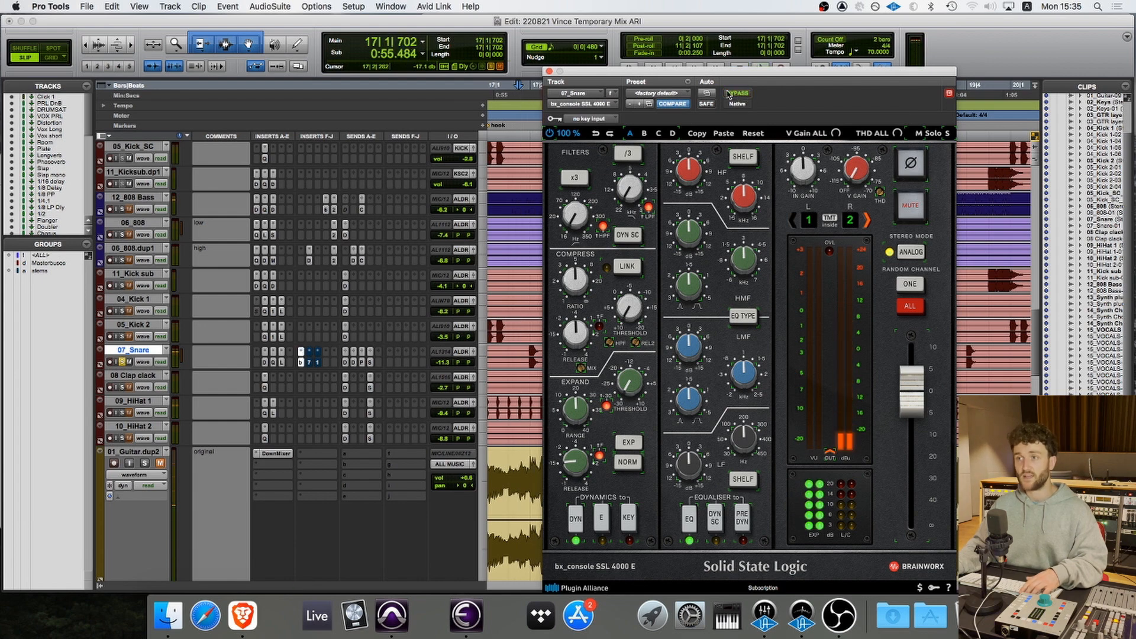
left_click(549, 72)
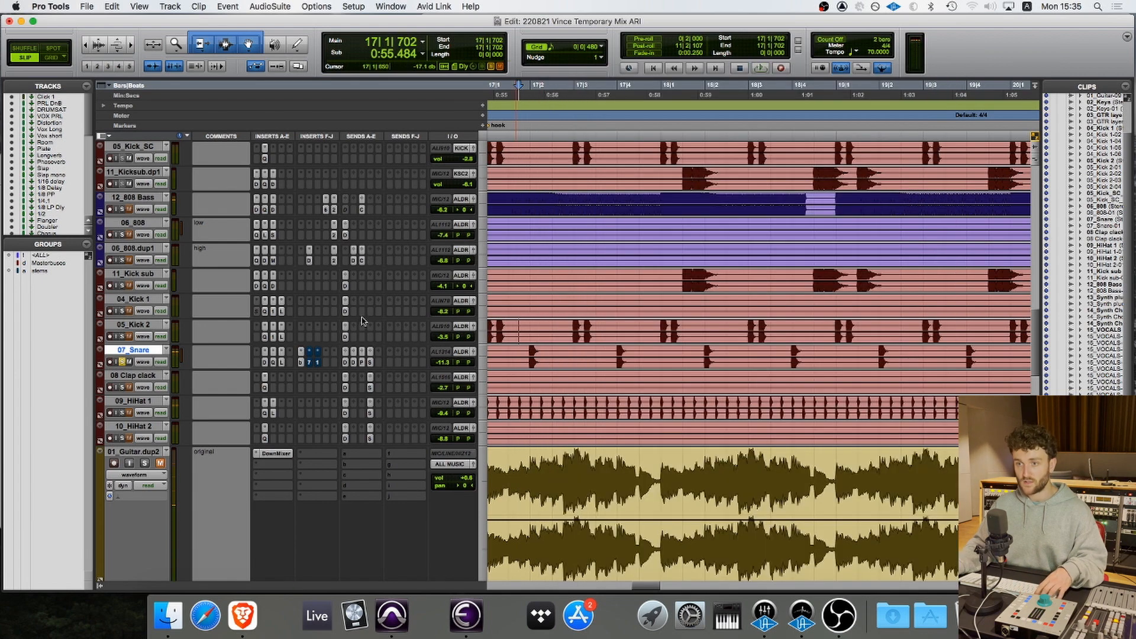
- Open the UAD 1176LN Rev E on 07_Snare, compare it active and bypassed during playback, and close it active
left_click(309, 362)
left_click_drag(781, 73, 650, 111)
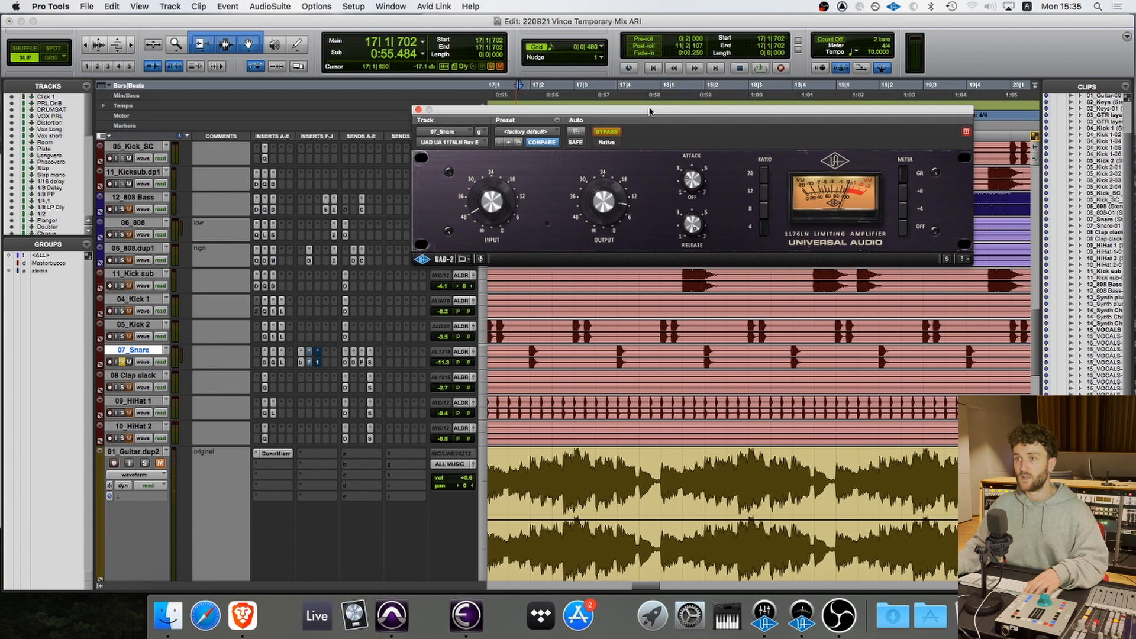
left_click(607, 132)
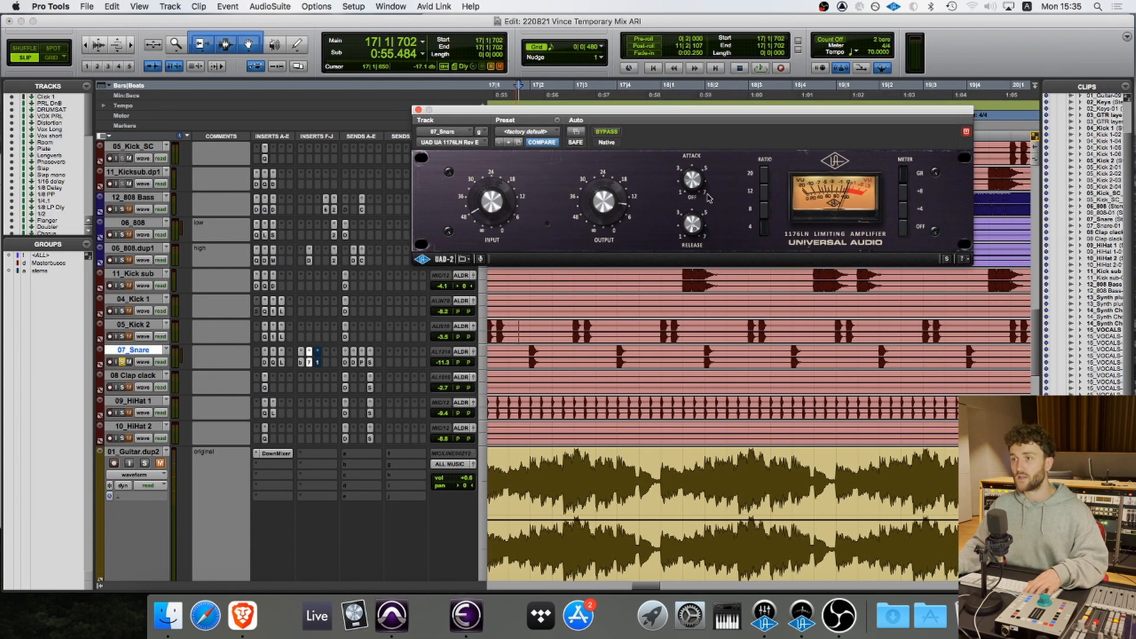
left_click(604, 132)
key("space")
key("space")
left_click(606, 132)
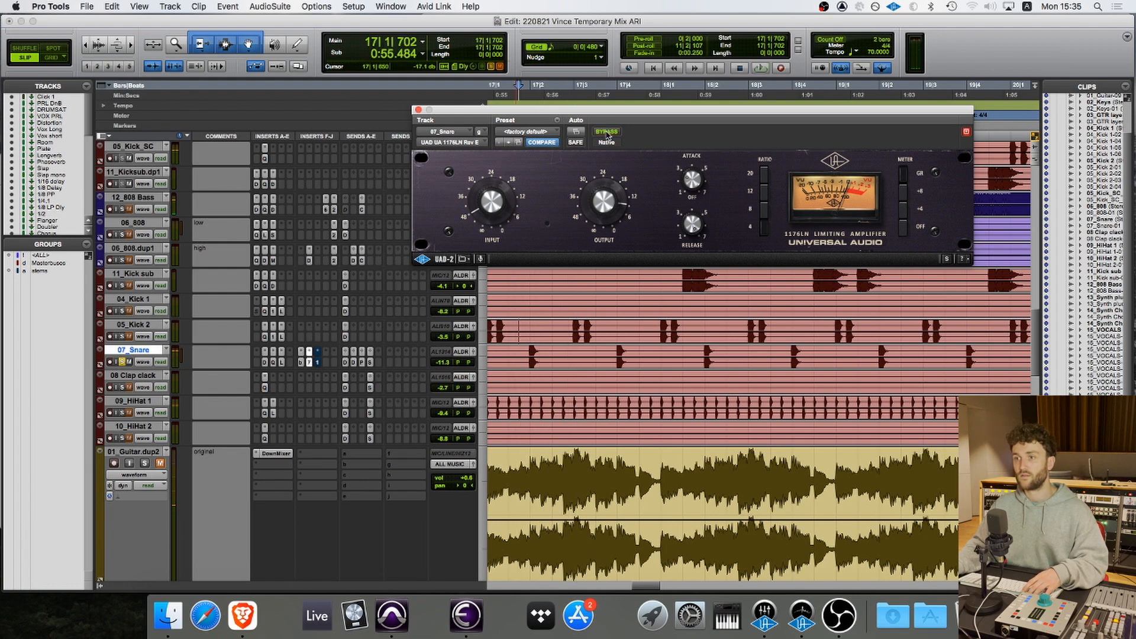
key("space")
left_click(607, 132)
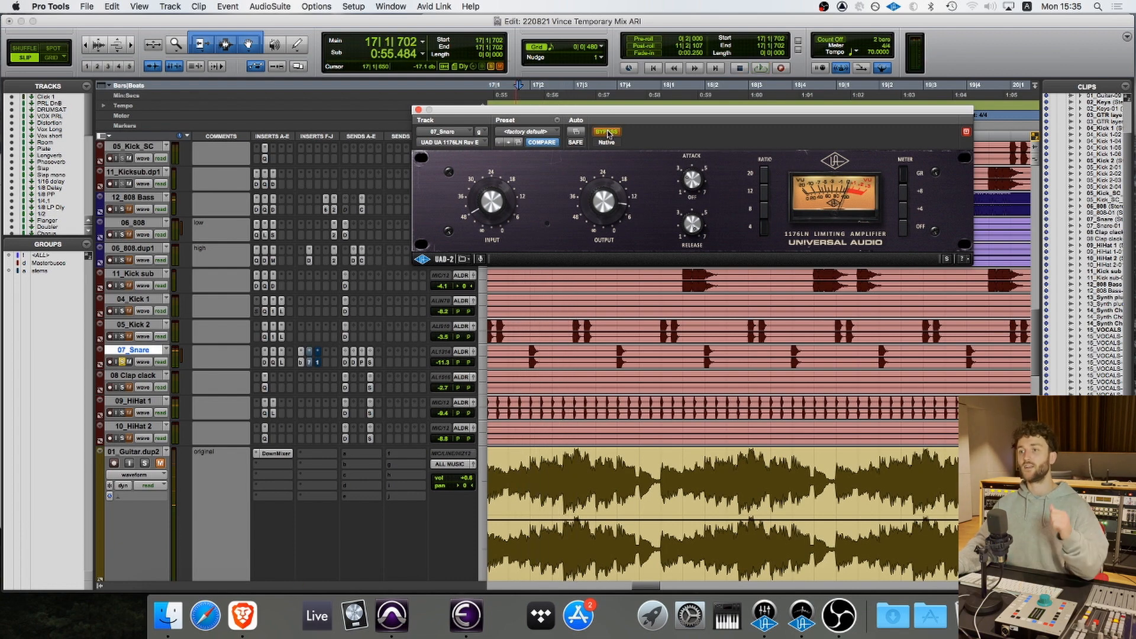
left_click(607, 133)
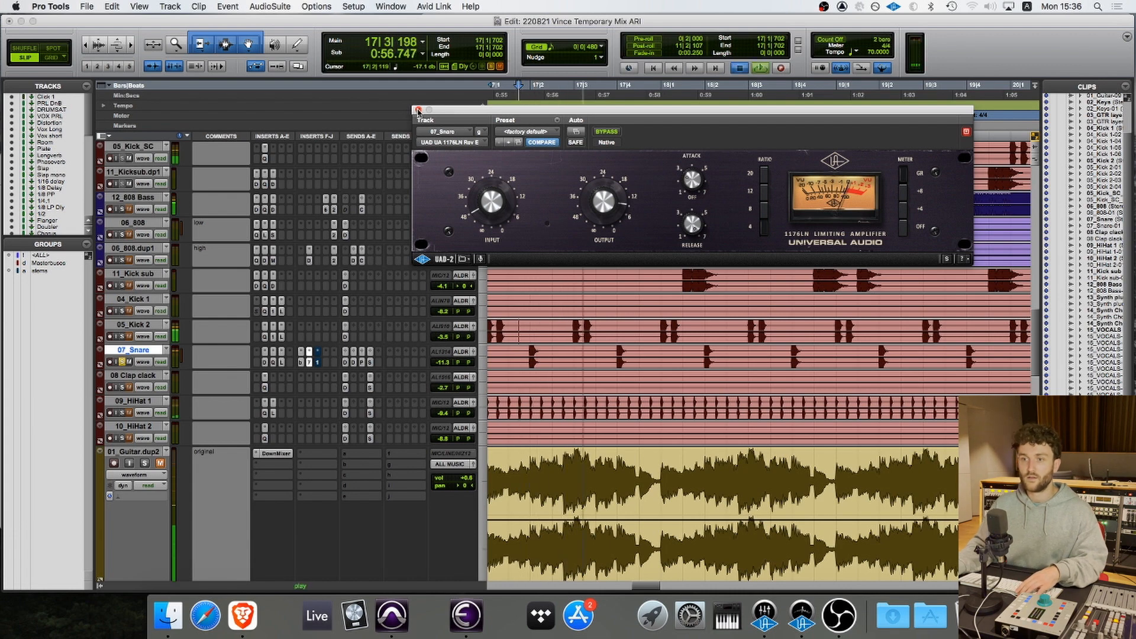
left_click(417, 110)
- Open the UAD Pultec EQP-1A on 07_Snare and compare it active and bypassed during playback, leaving it active
left_click(309, 362)
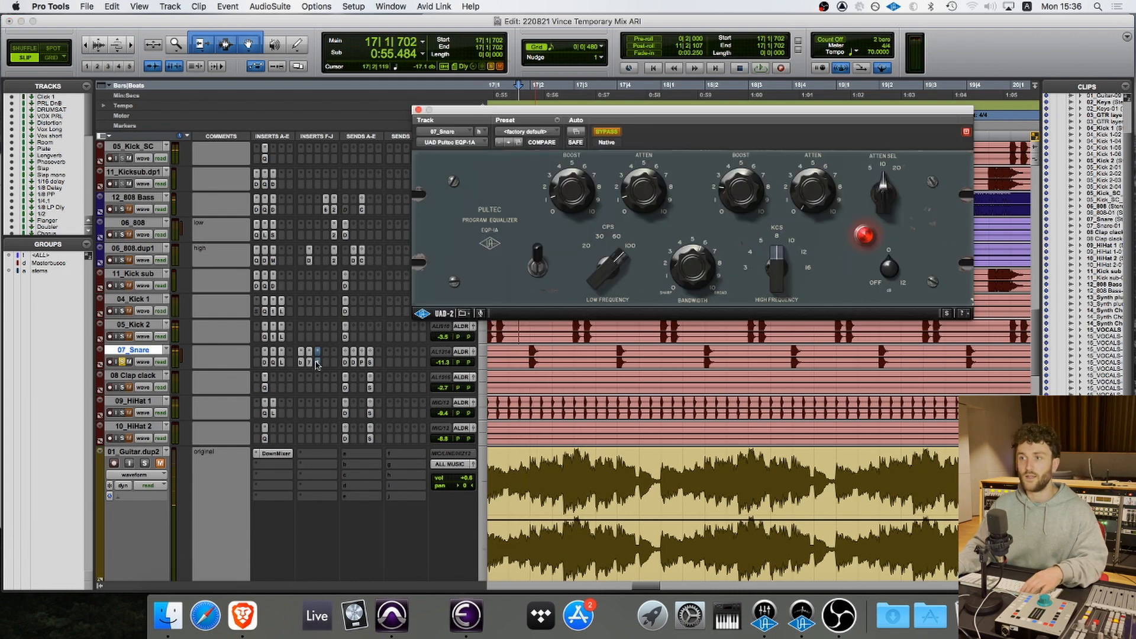
left_click(606, 132)
key("space")
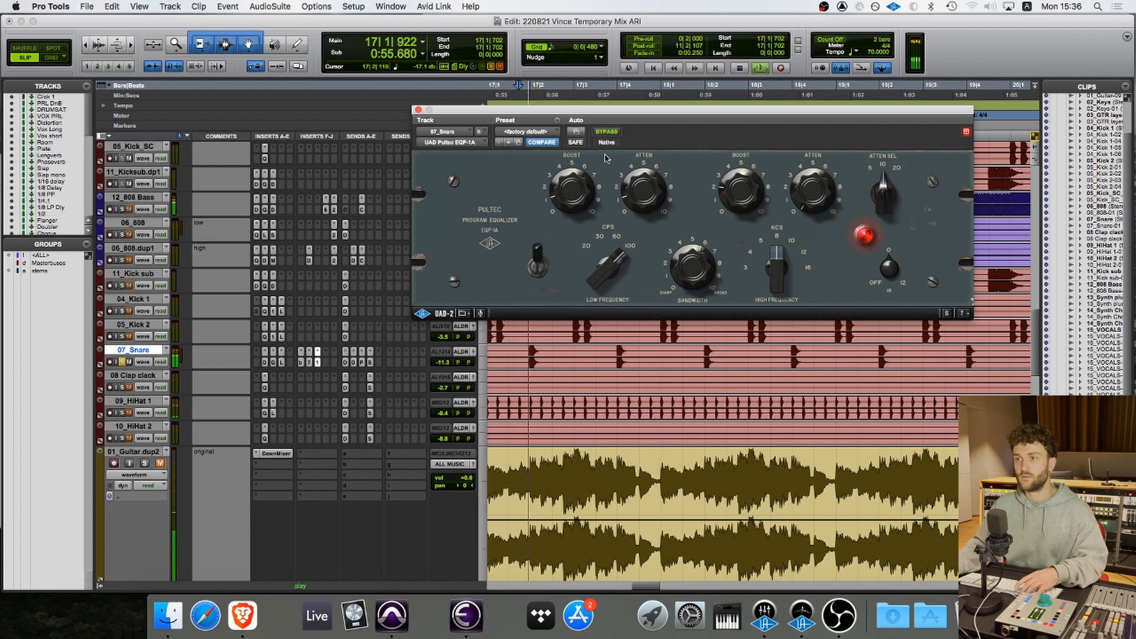
key("space")
left_click(601, 133)
key("space")
key("space")
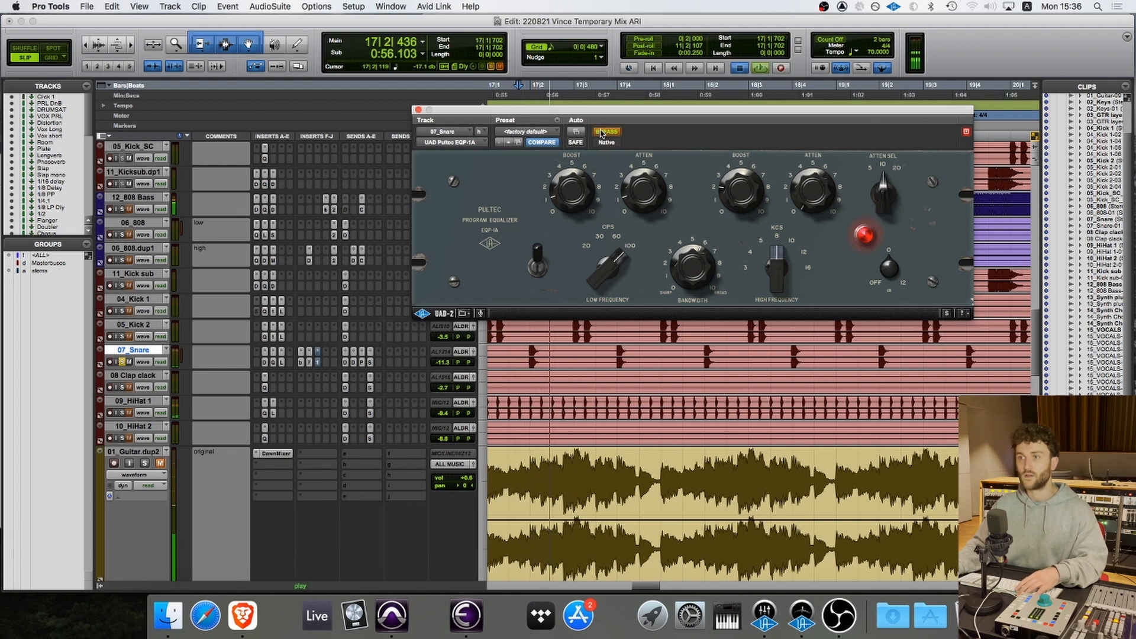
left_click(601, 134)
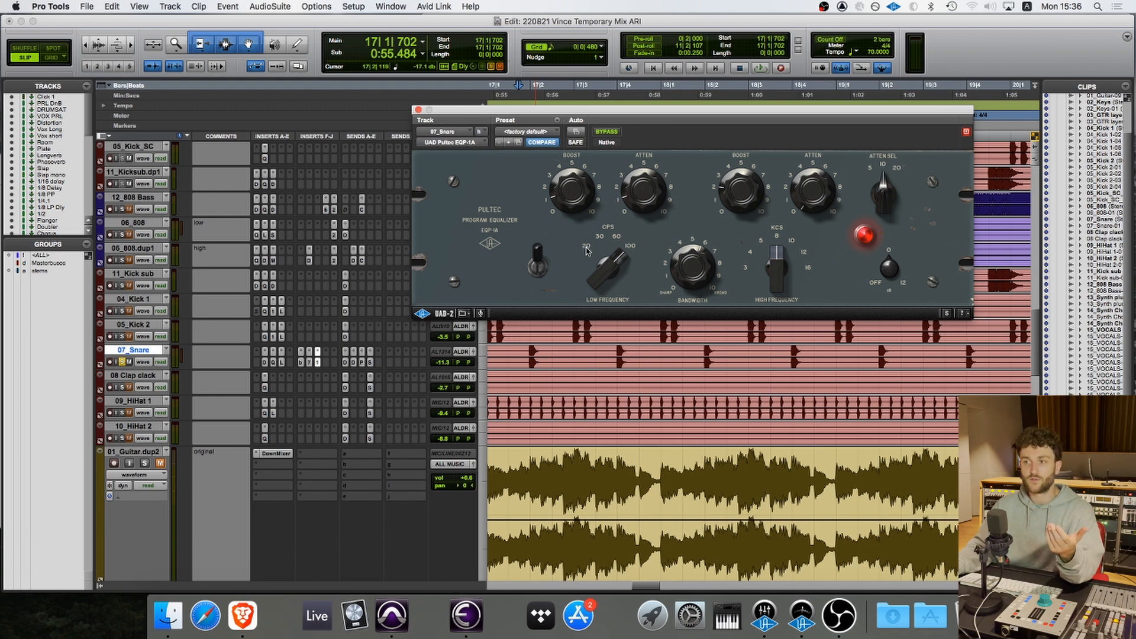
- Demonstrate the Pultec's low-frequency selector at 20 and 30, return it to 100, and close the plug-in
left_click_drag(615, 264, 594, 351)
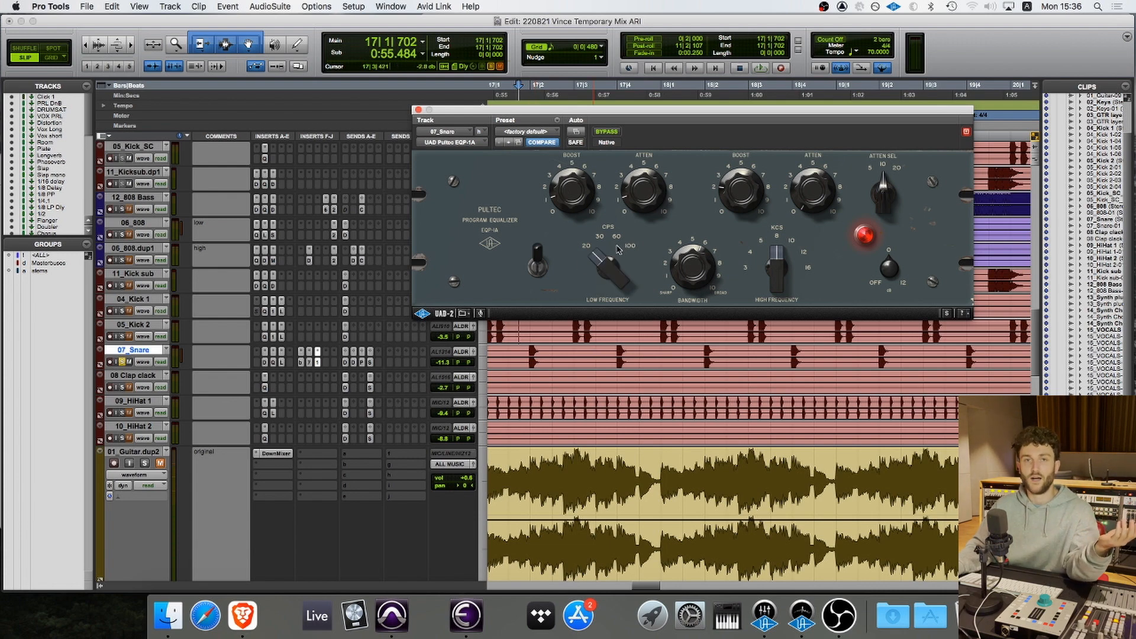
left_click_drag(613, 267, 615, 244)
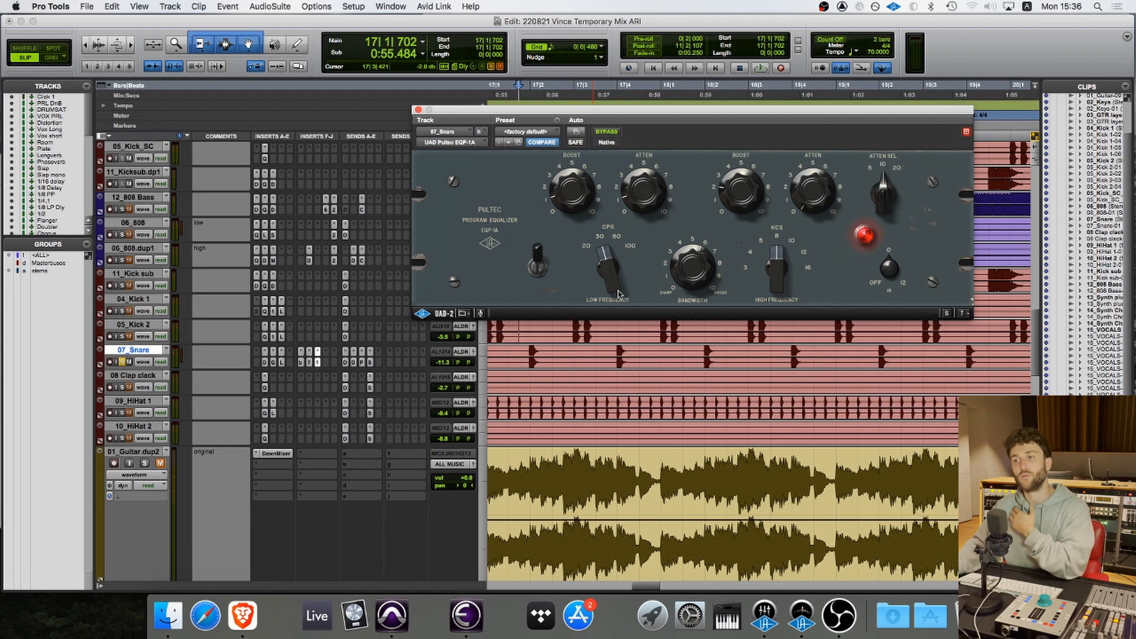
left_click_drag(619, 283, 645, 167)
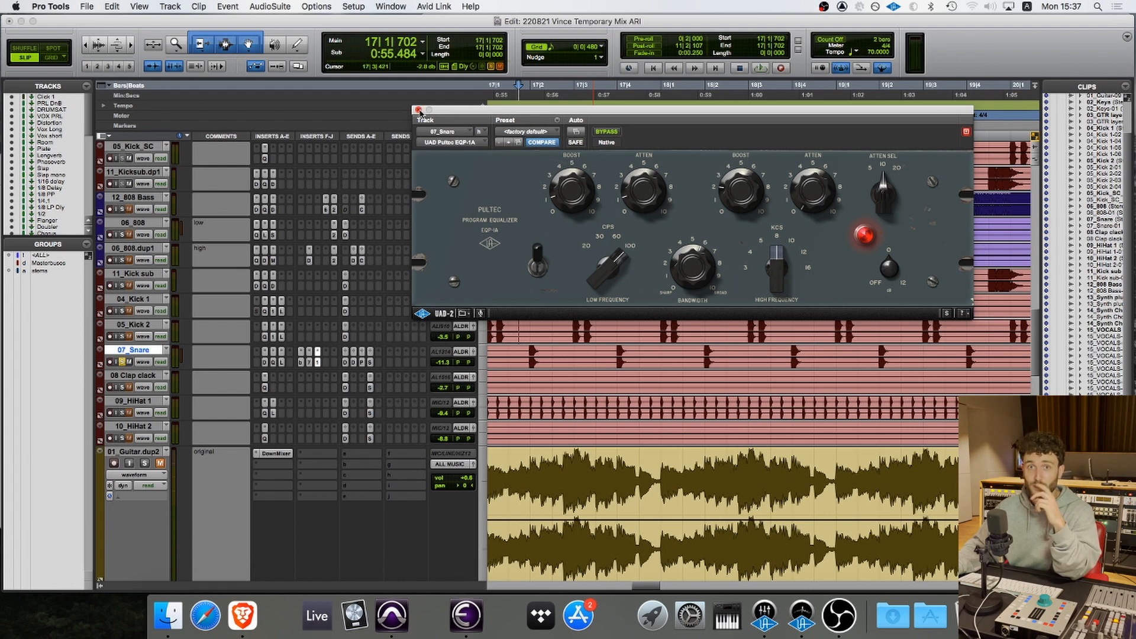
left_click(418, 110)
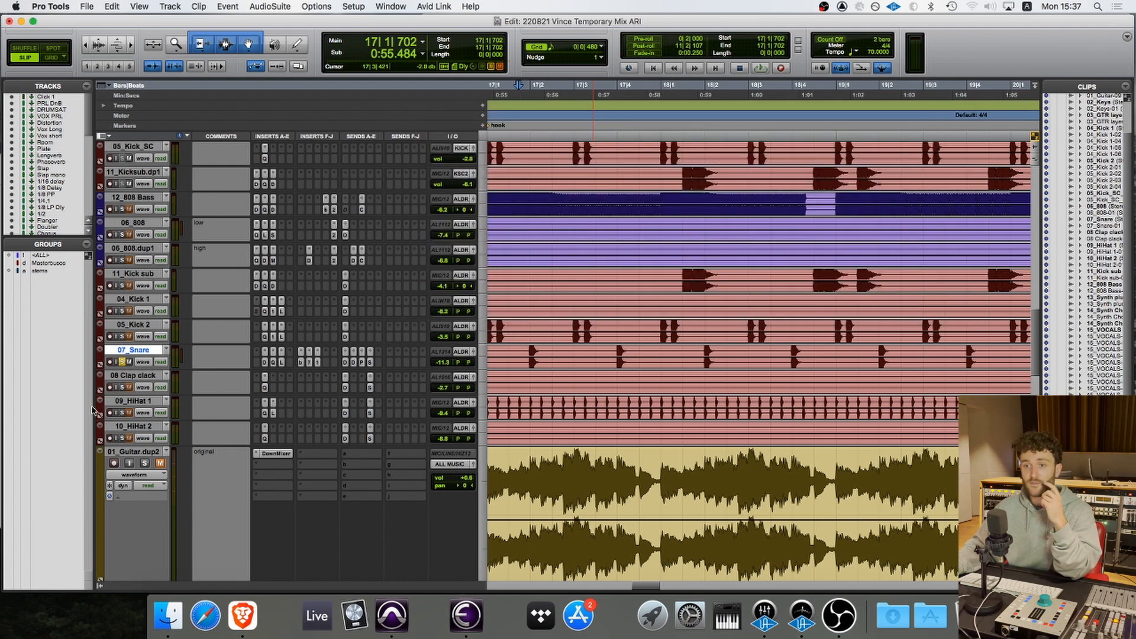
- Inspect 07_Snare's sends to DRM PRL and Drumsat, and close the send window
left_click(346, 362)
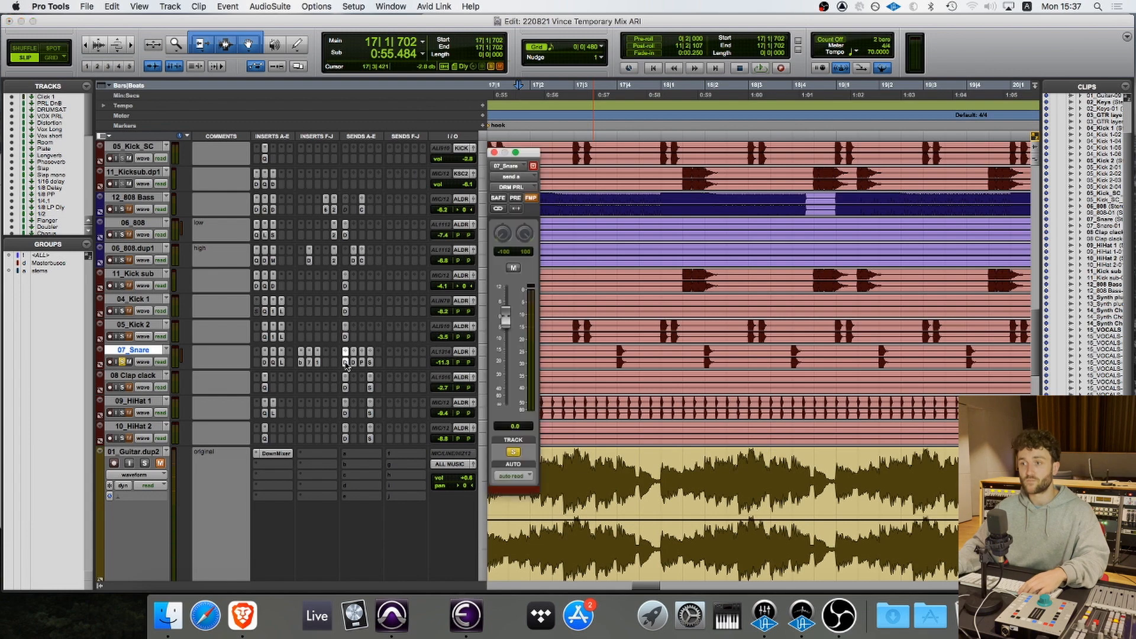
left_click(353, 362)
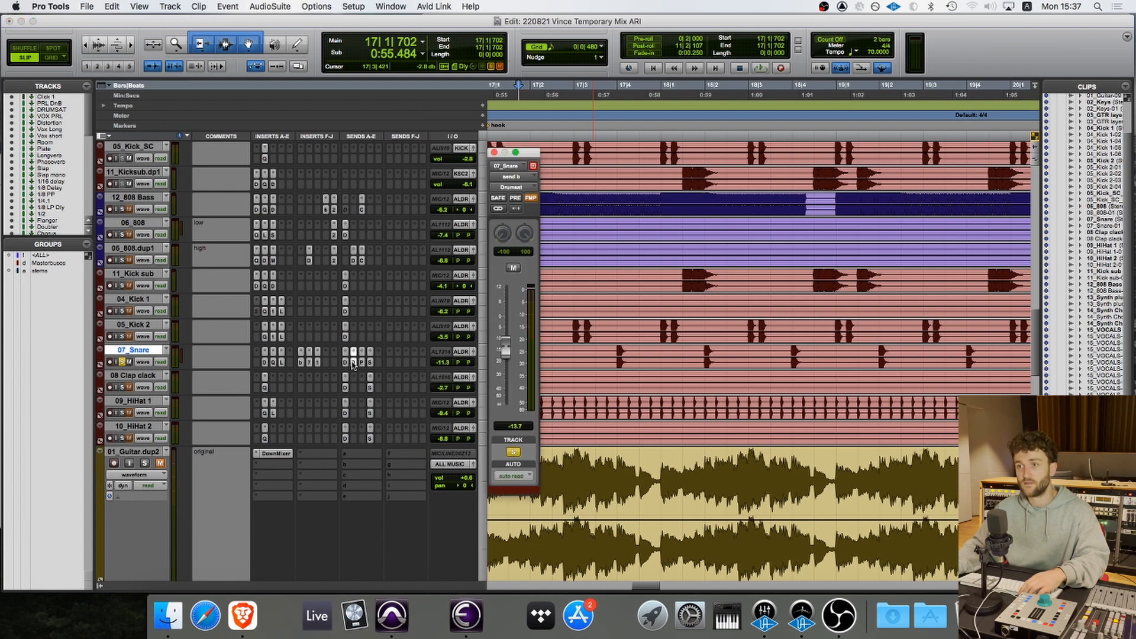
left_click(353, 362)
left_click(346, 362)
left_click(345, 363)
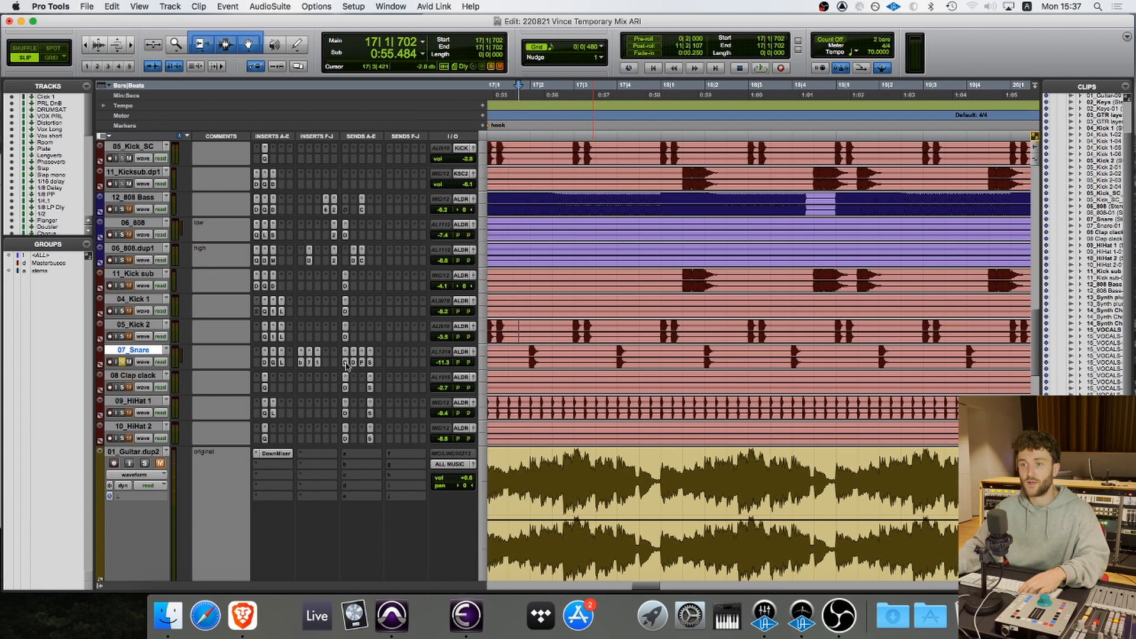
- Open the UAD Empirical Labs Distressor on the PRL DnB track and place its window where its settings can be examined
scroll(347, 363, "up", 15)
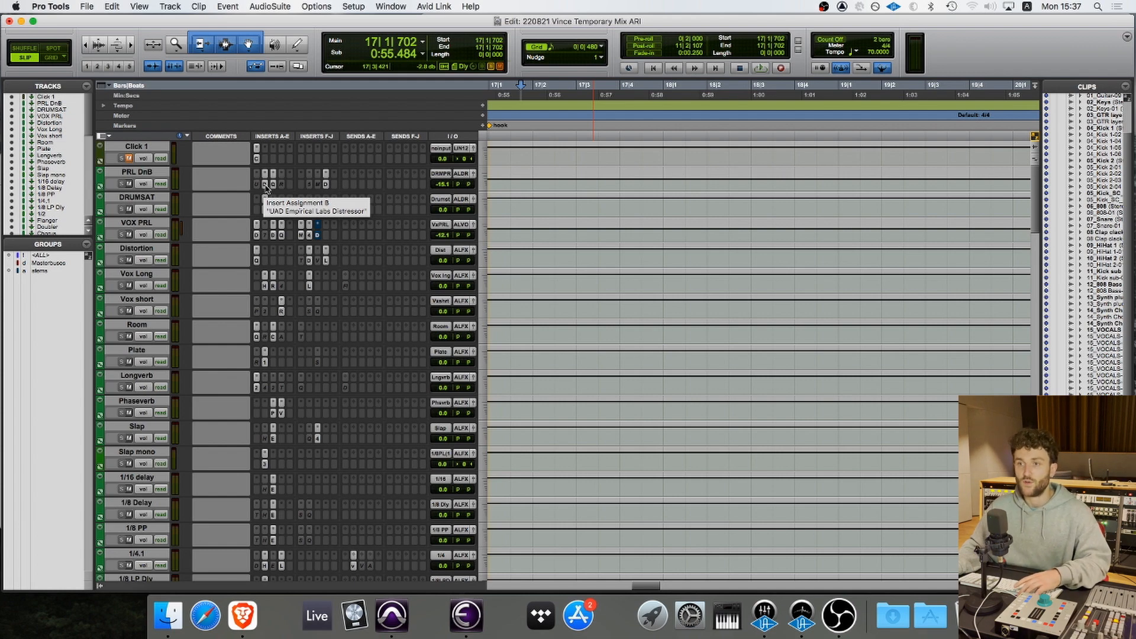
left_click(266, 185)
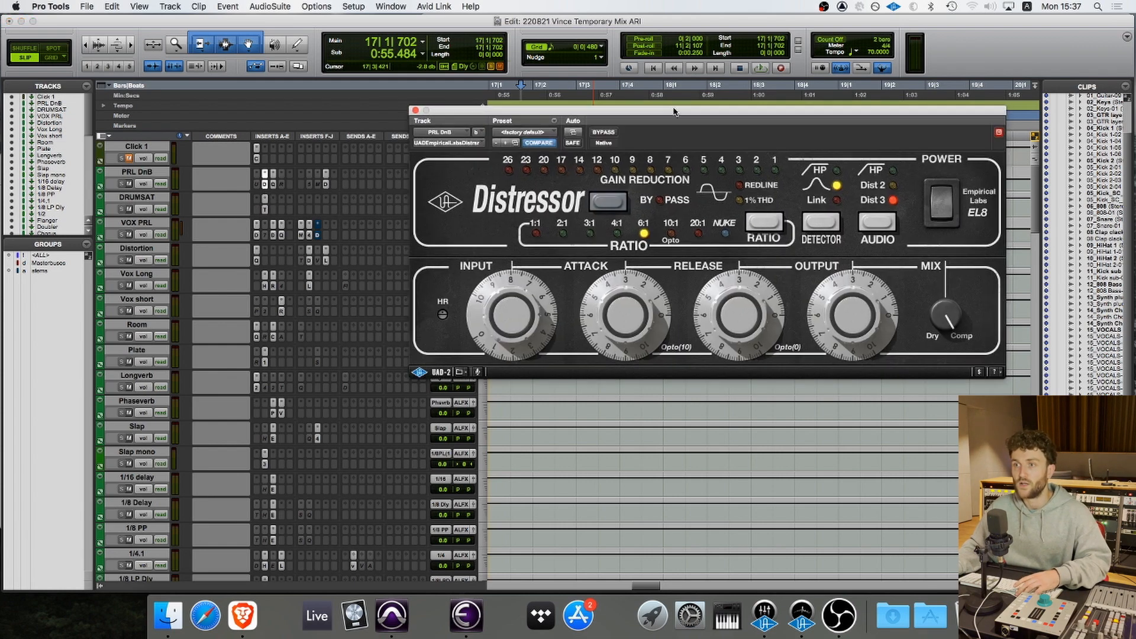
left_click_drag(674, 111, 735, 151)
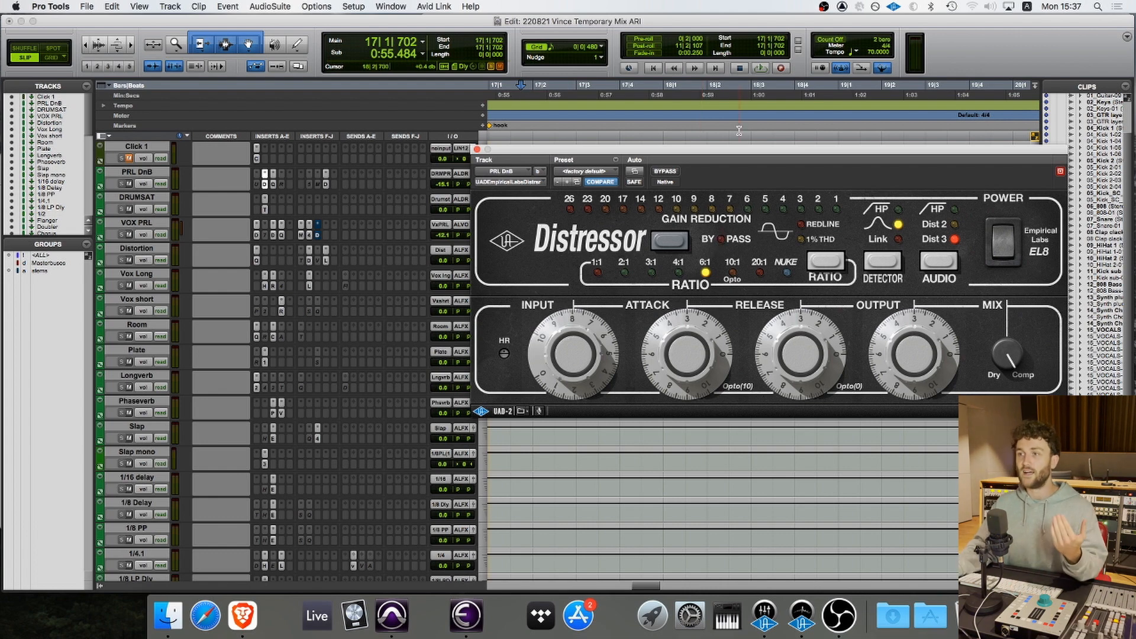
mouse_move(737, 156)
left_mouse_down()
mouse_move(756, 260)
mouse_move(754, 152)
left_mouse_up()
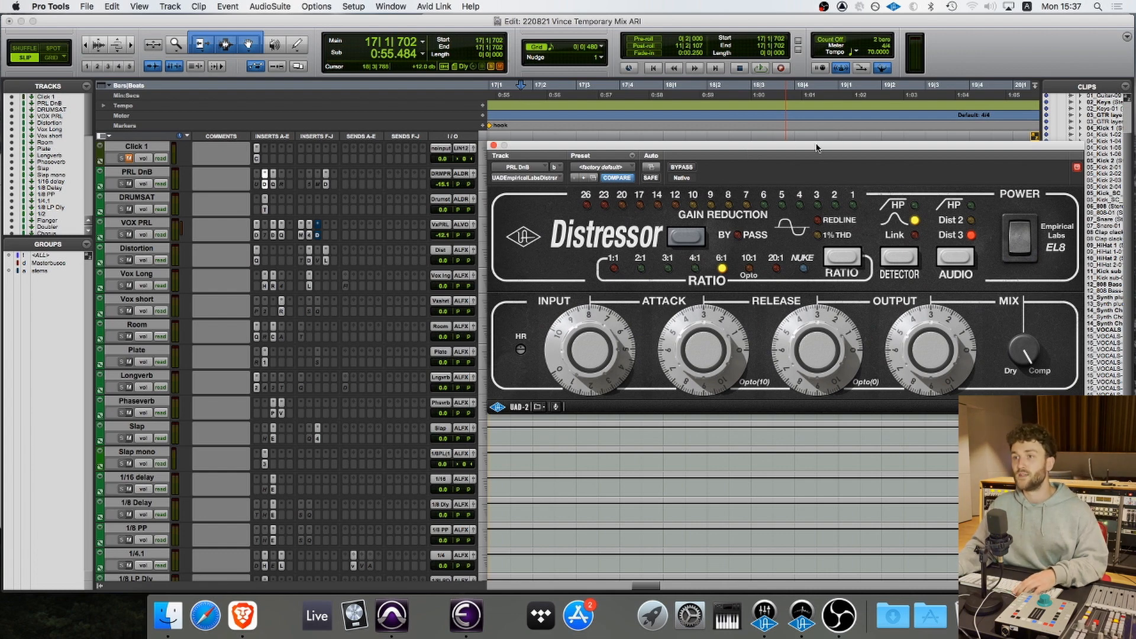
mouse_move(818, 148)
left_mouse_down()
mouse_move(815, 284)
mouse_move(819, 133)
mouse_move(819, 146)
left_mouse_up()
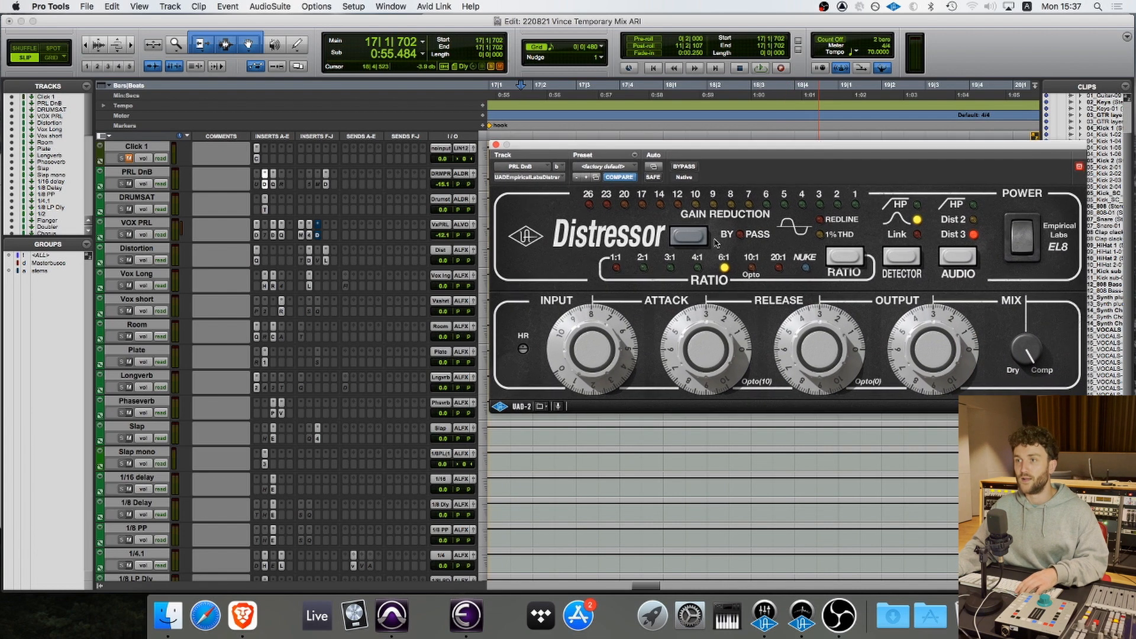
mouse_move(662, 145)
left_mouse_down()
mouse_move(649, 206)
mouse_move(673, 157)
mouse_move(663, 148)
left_mouse_up()
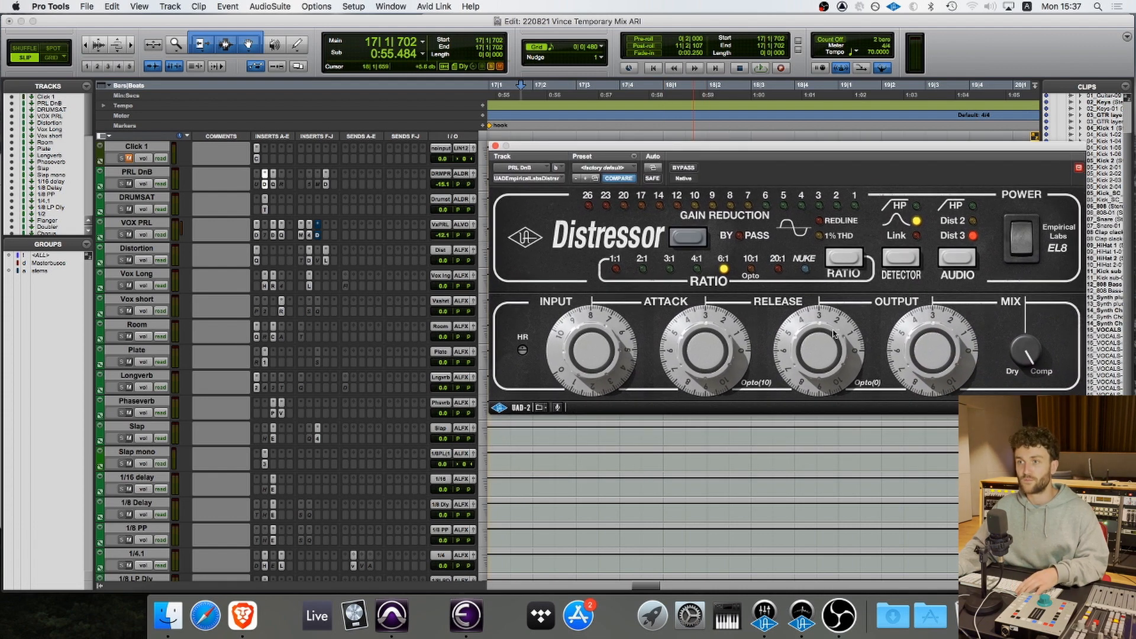
left_click_drag(634, 145, 512, 150)
- Inspect 11_Kick sub's send to DRM PRL, close the Distressor, and place the edit cursor just before the kick sub's first hook hit
scroll(212, 383, "down", 10)
scroll(212, 383, "down", 10)
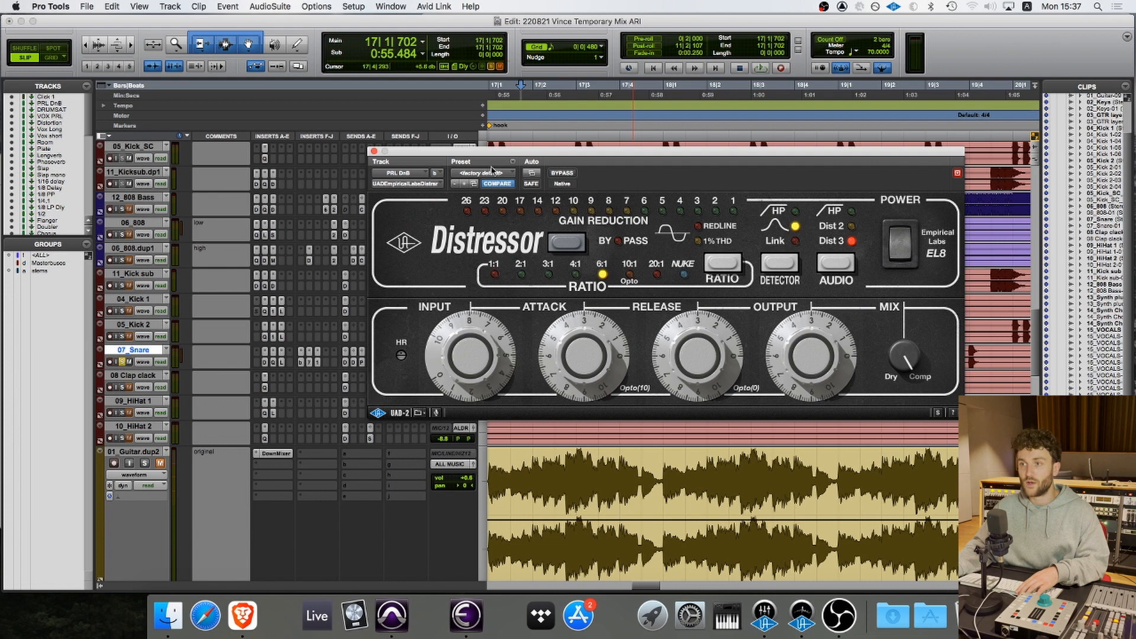
left_click_drag(498, 155, 603, 42)
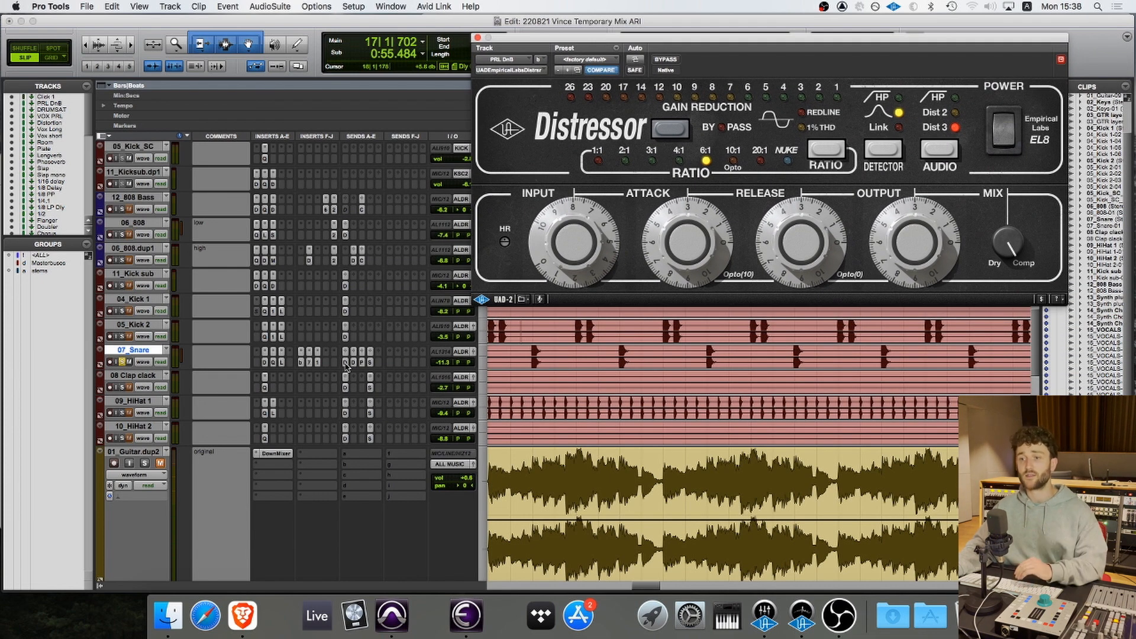
left_click(346, 288)
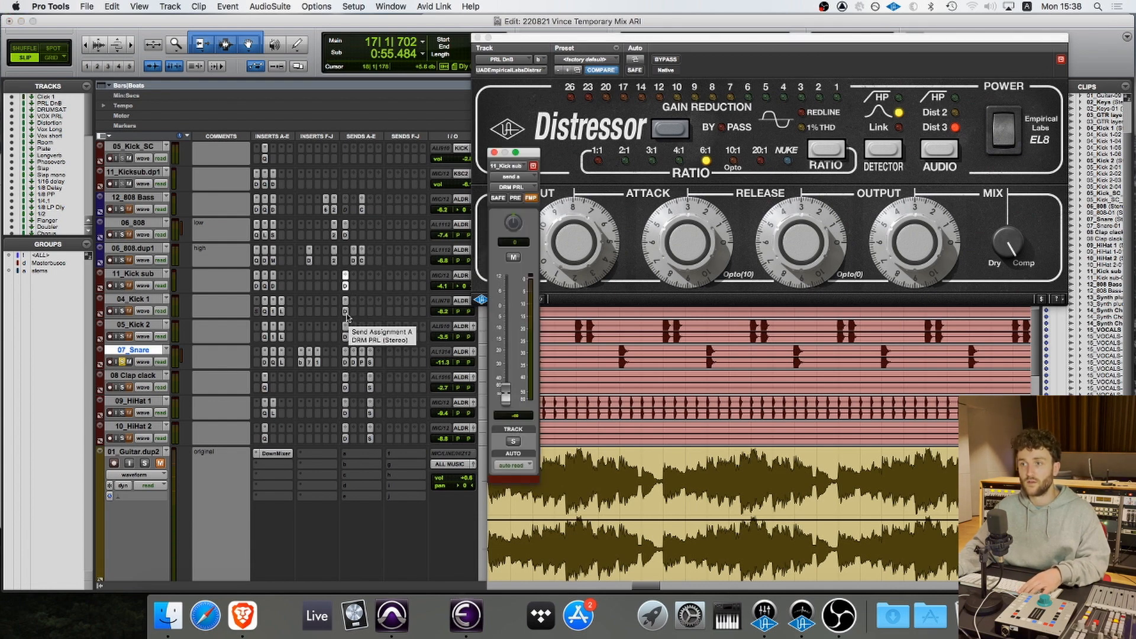
key("space")
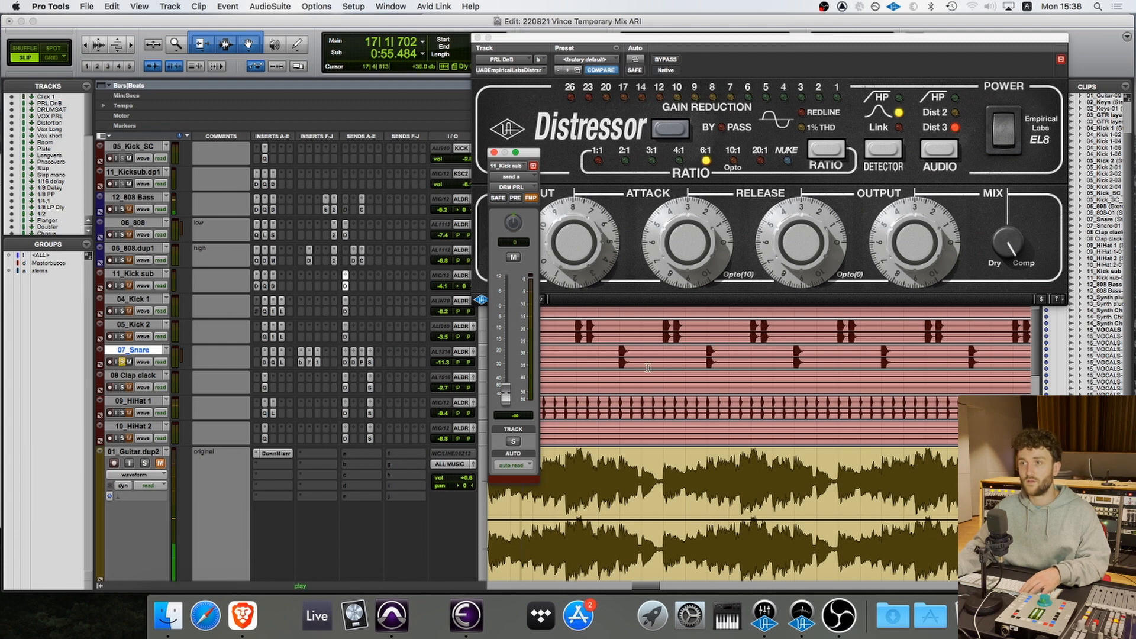
left_click(478, 38)
key("space")
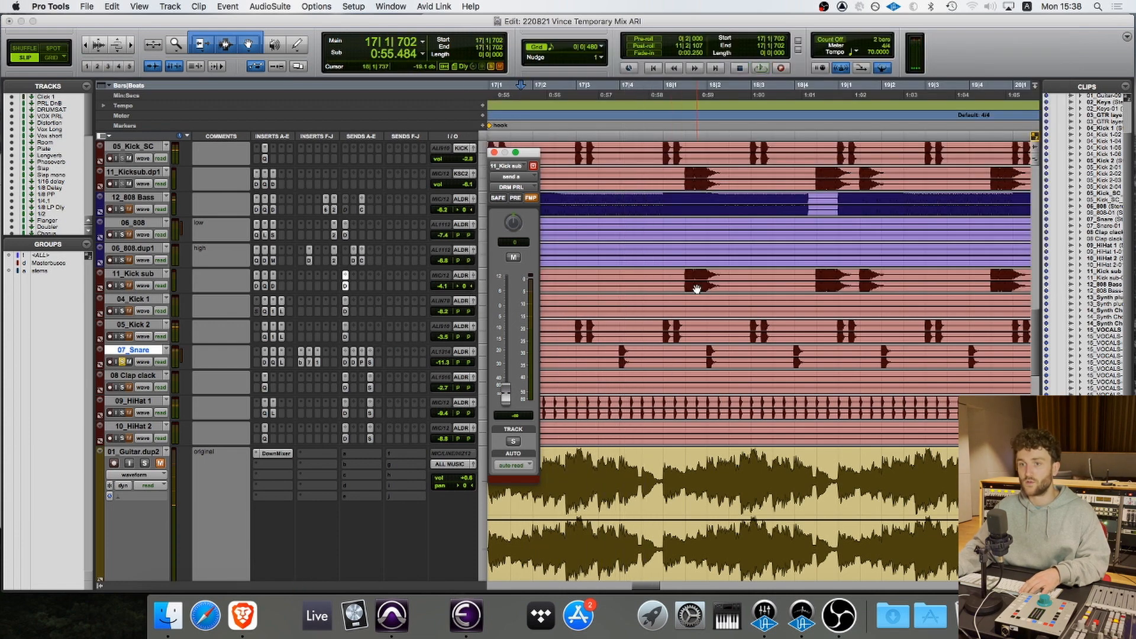
left_click(680, 275)
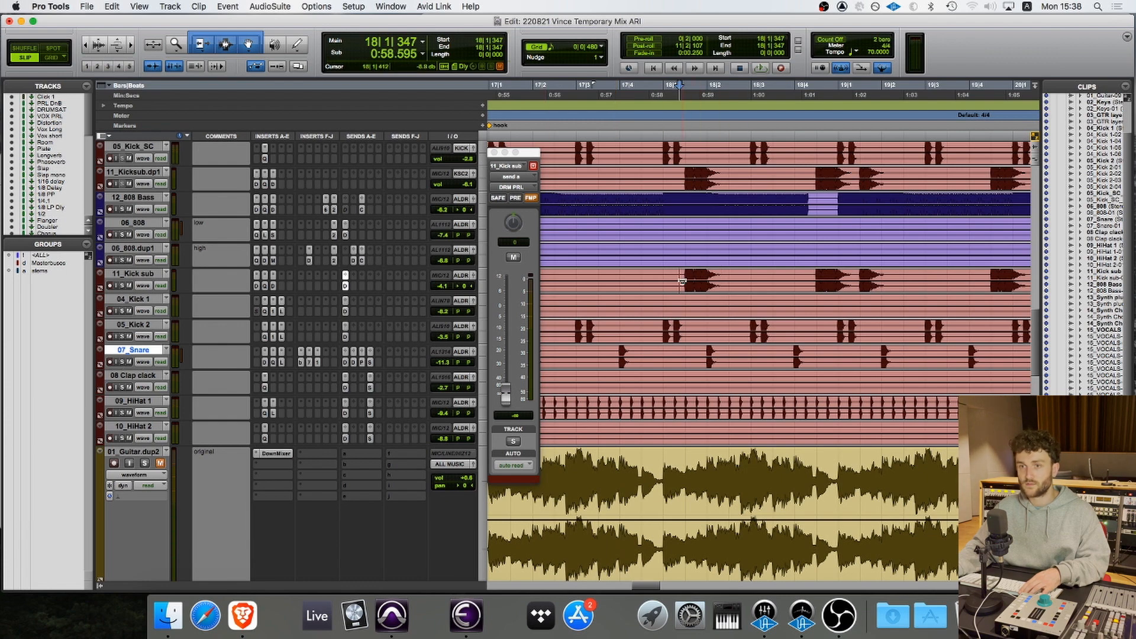
- Inspect the DRM PRL send of each drum track from 04_Kick 1 to 10_HiHat 2, and close the send window
left_click(345, 312)
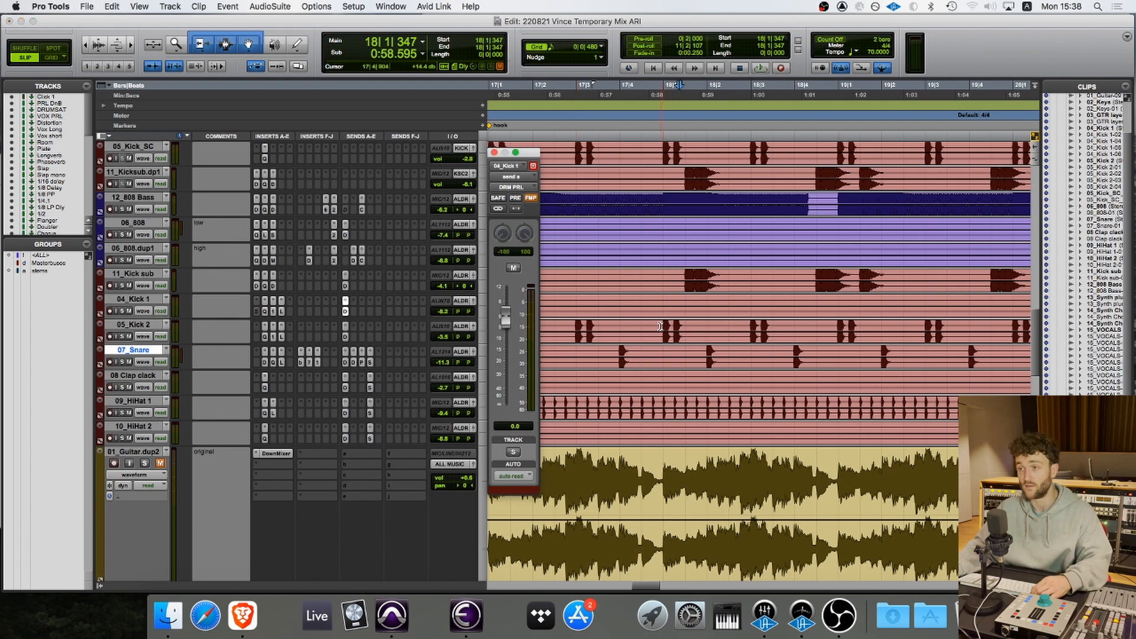
key("r")
key("r")
key("r")
key("r")
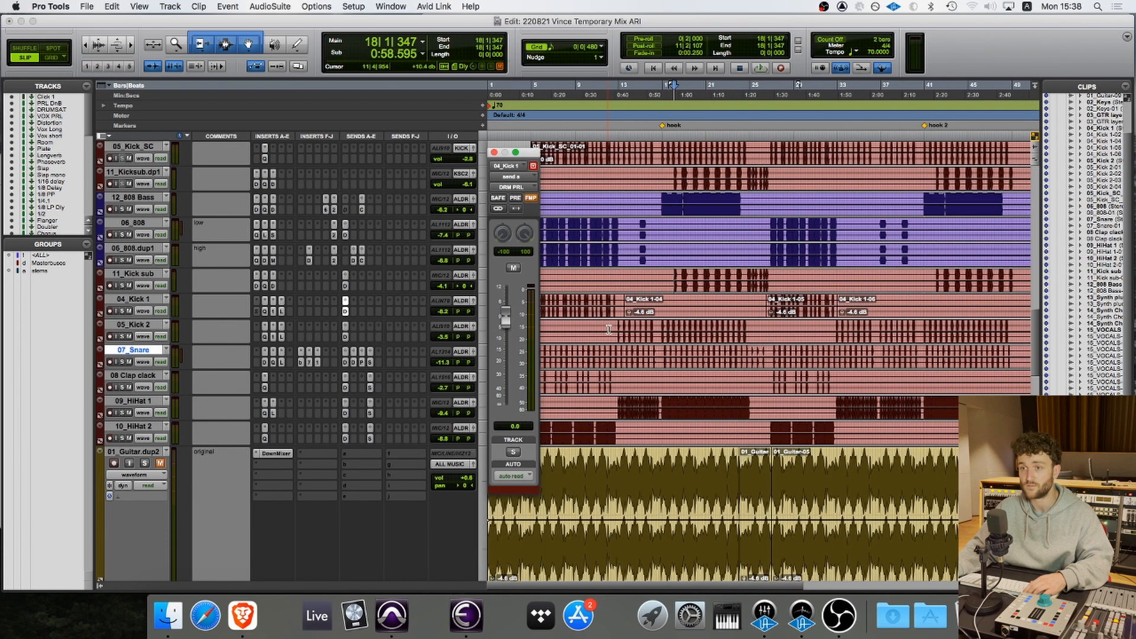
left_click(345, 336)
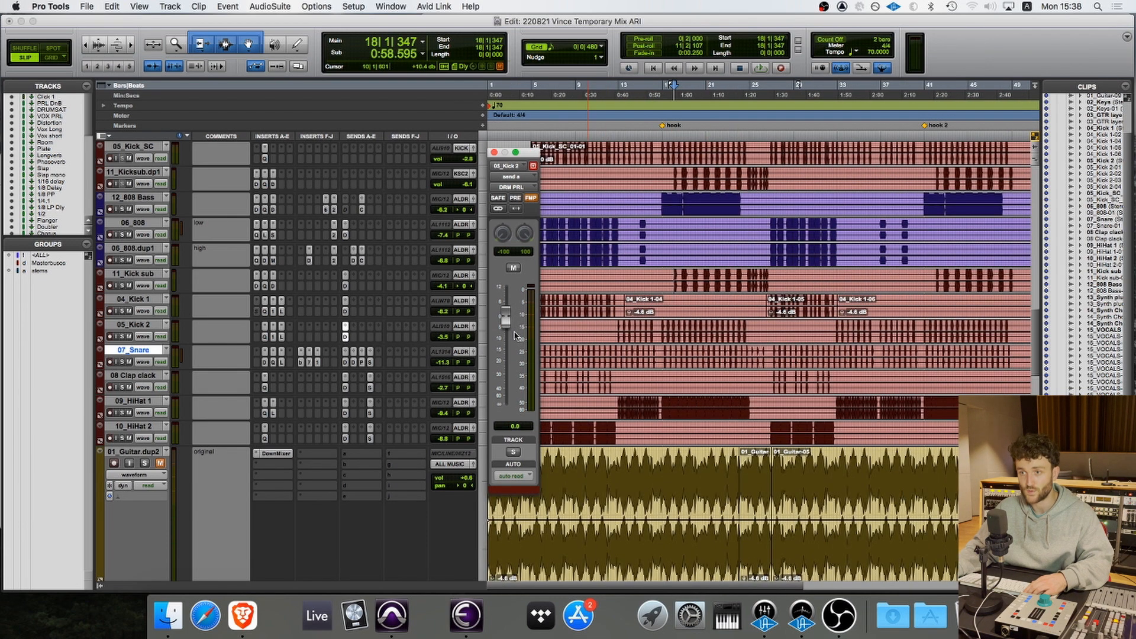
left_click(346, 361)
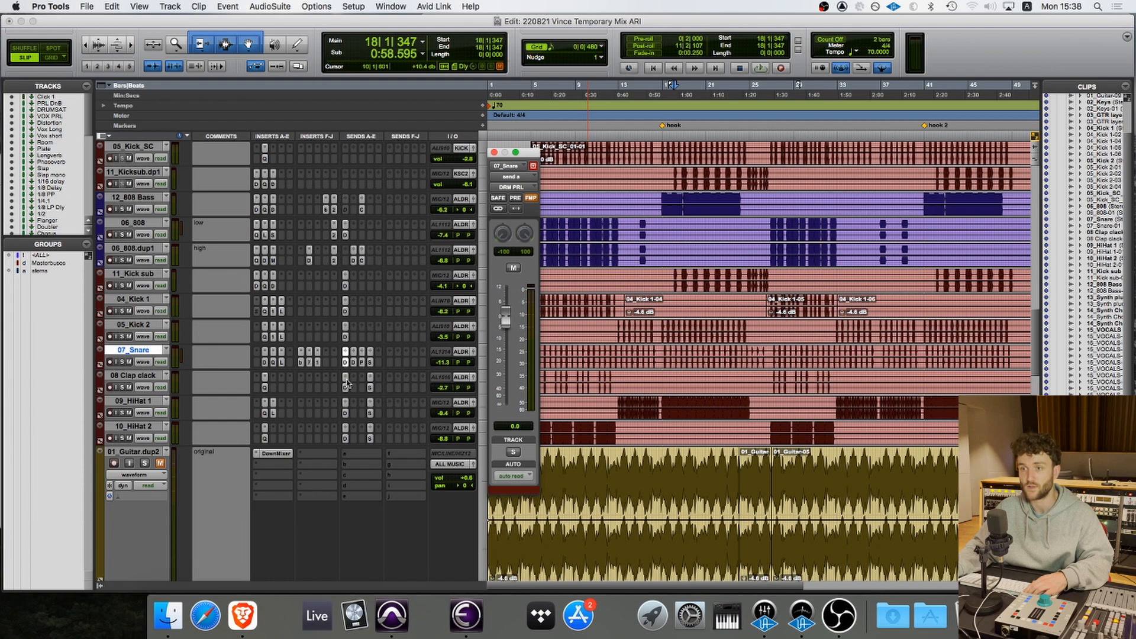
left_click(346, 387)
left_click(346, 413)
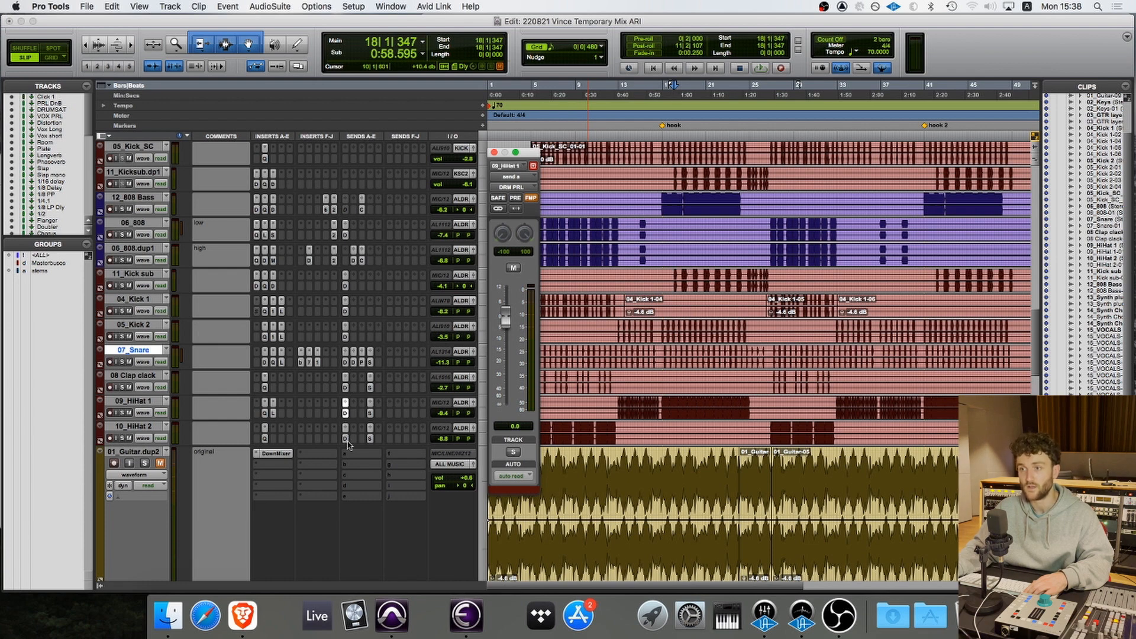
left_click(346, 439)
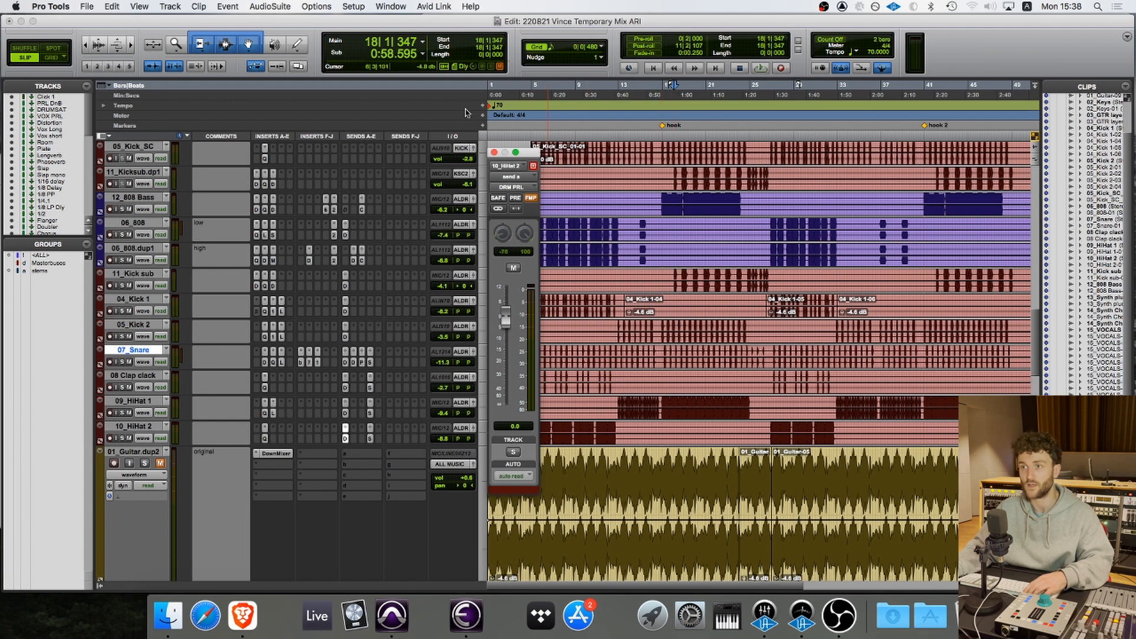
left_click(494, 152)
- Reopen the UAD Distressor on the PRL DnB track and place its window over the middle of the session for explanation
scroll(329, 256, "up", 10)
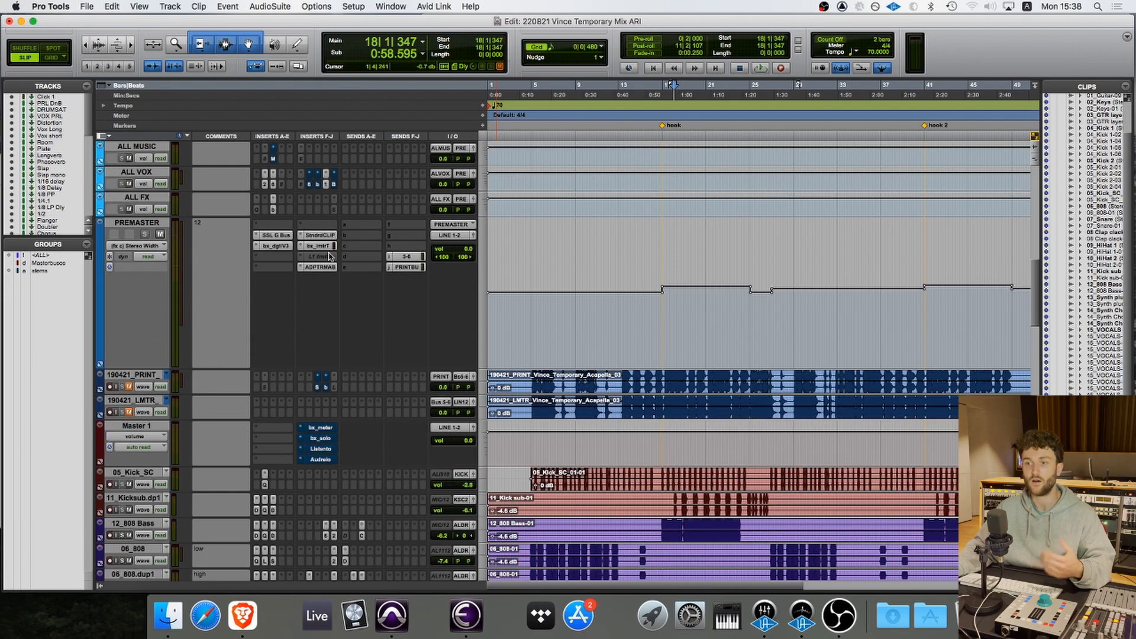
scroll(329, 257, "down", 5)
scroll(329, 256, "up", 10)
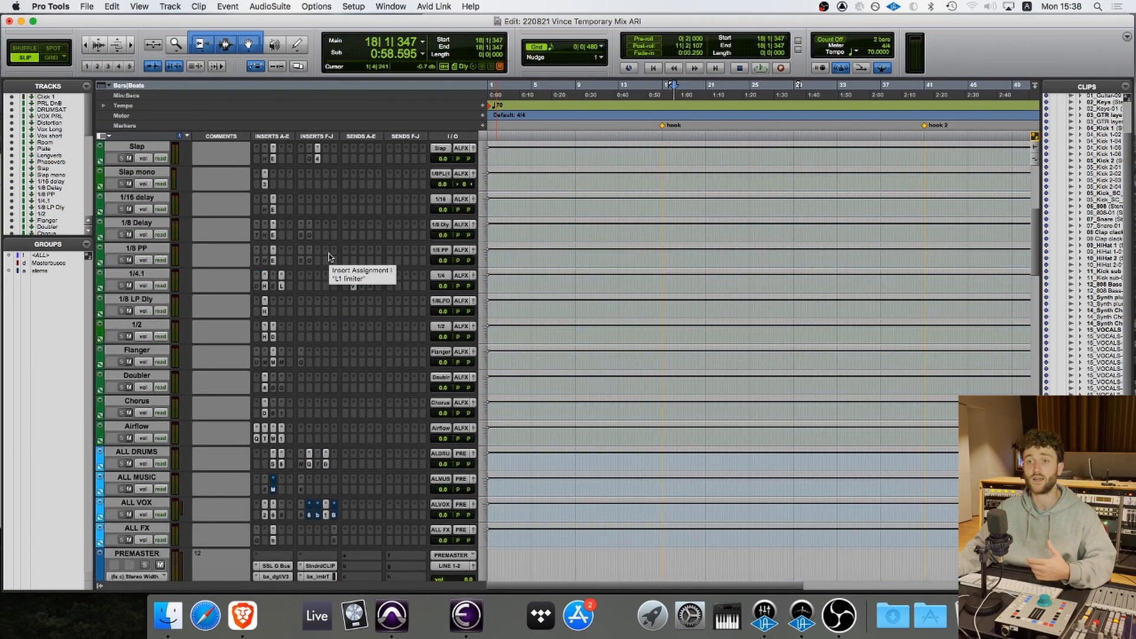
scroll(330, 256, "up", 8)
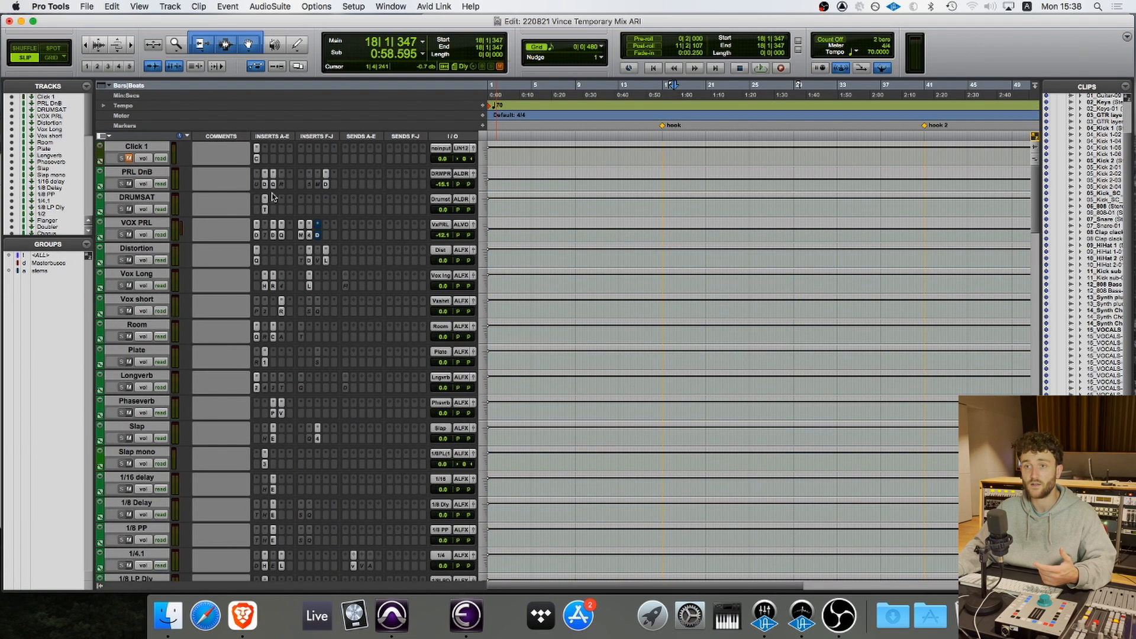
left_click(266, 184)
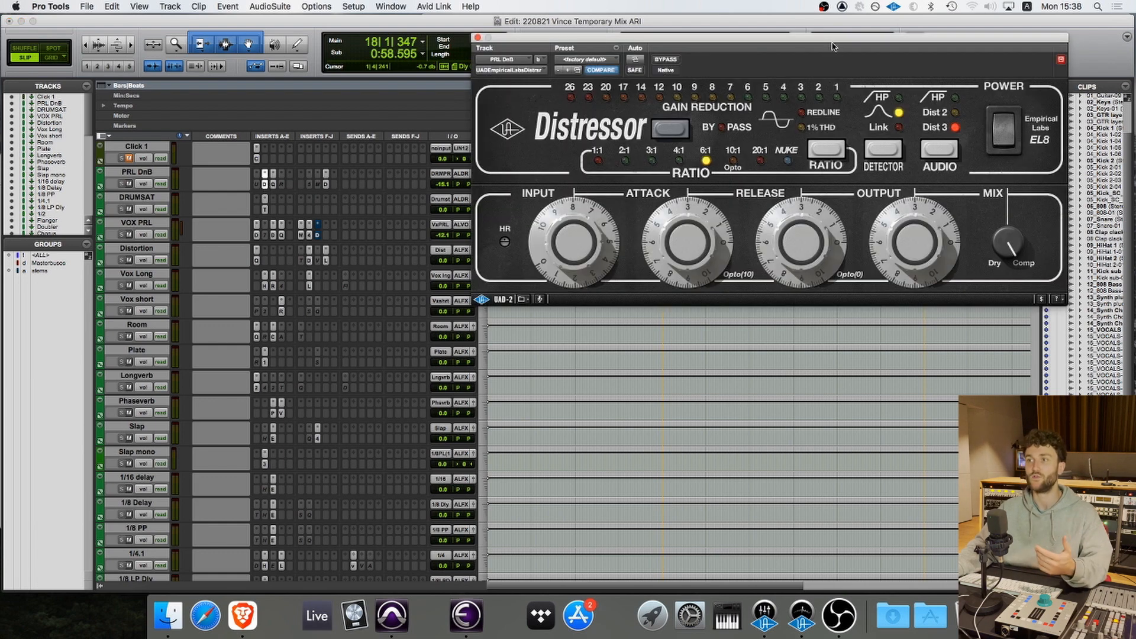
left_click_drag(771, 42, 610, 164)
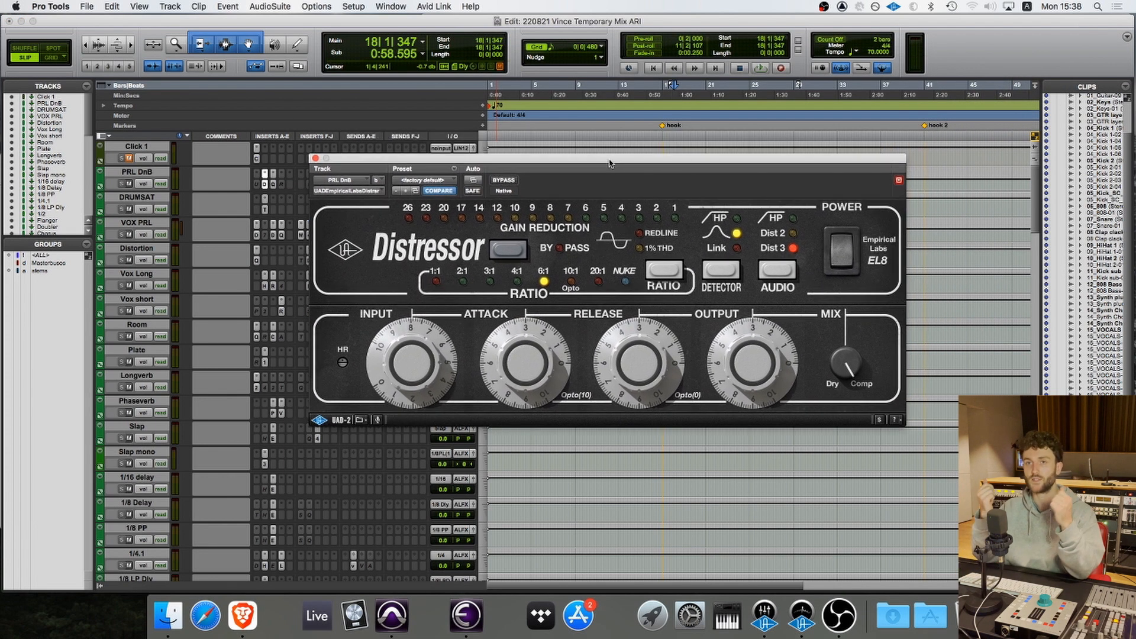
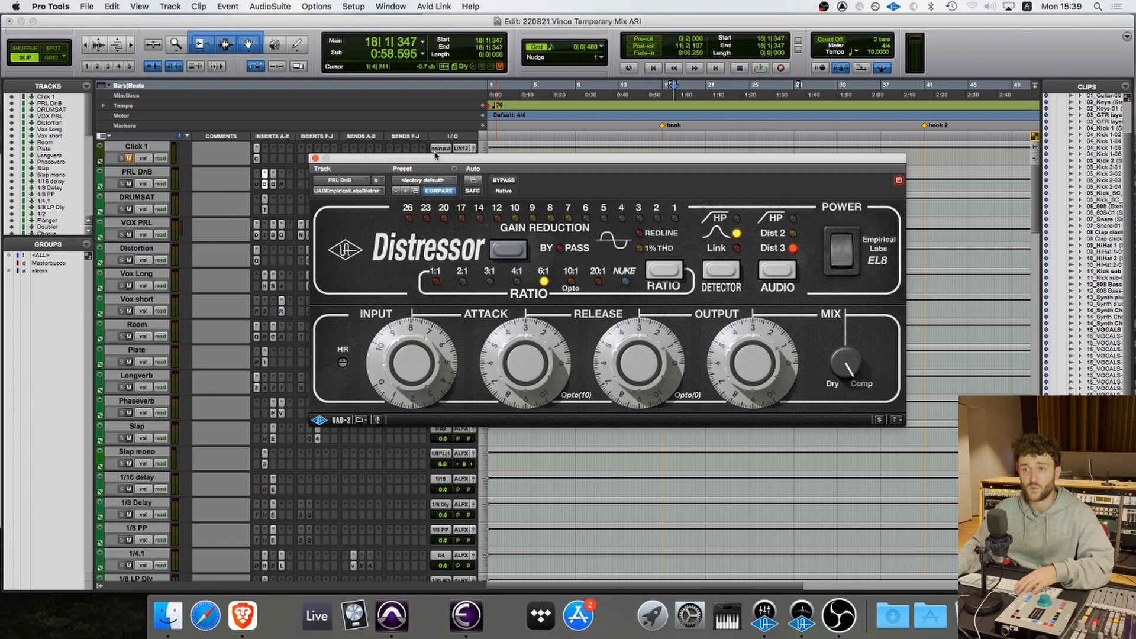
- Move the Distressor clear of the track names, select the tracks from 12_808 Bass to 10_HiHat 2, and solo them all
left_click_drag(435, 158, 576, 131)
scroll(191, 318, "down", 3)
scroll(177, 314, "down", 10)
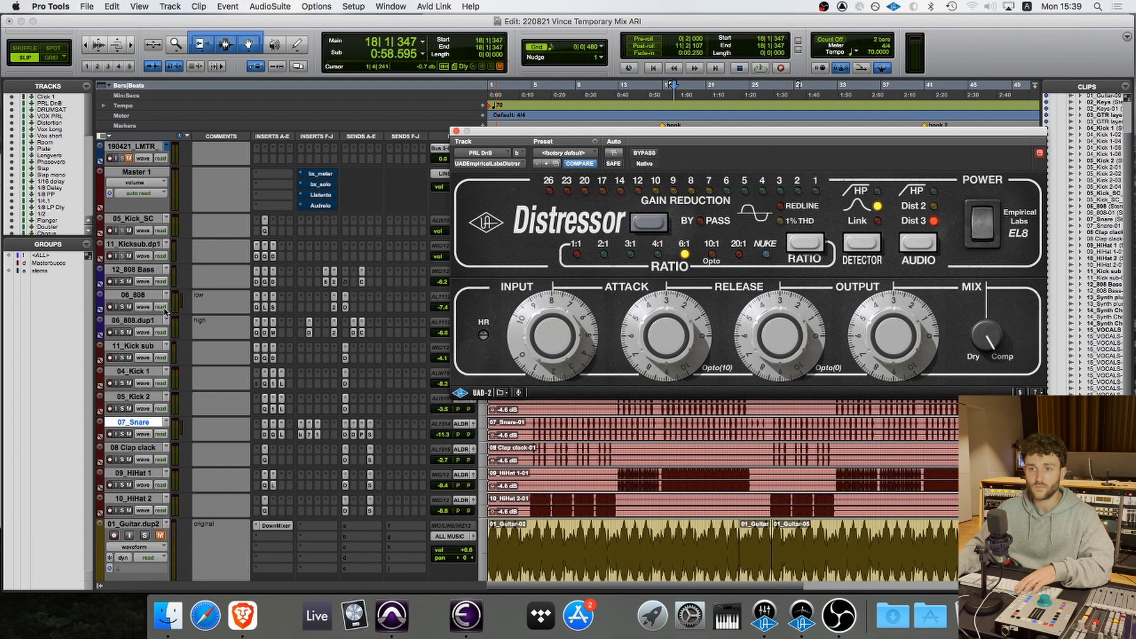
left_click(139, 270)
scroll(170, 346, "down", 4)
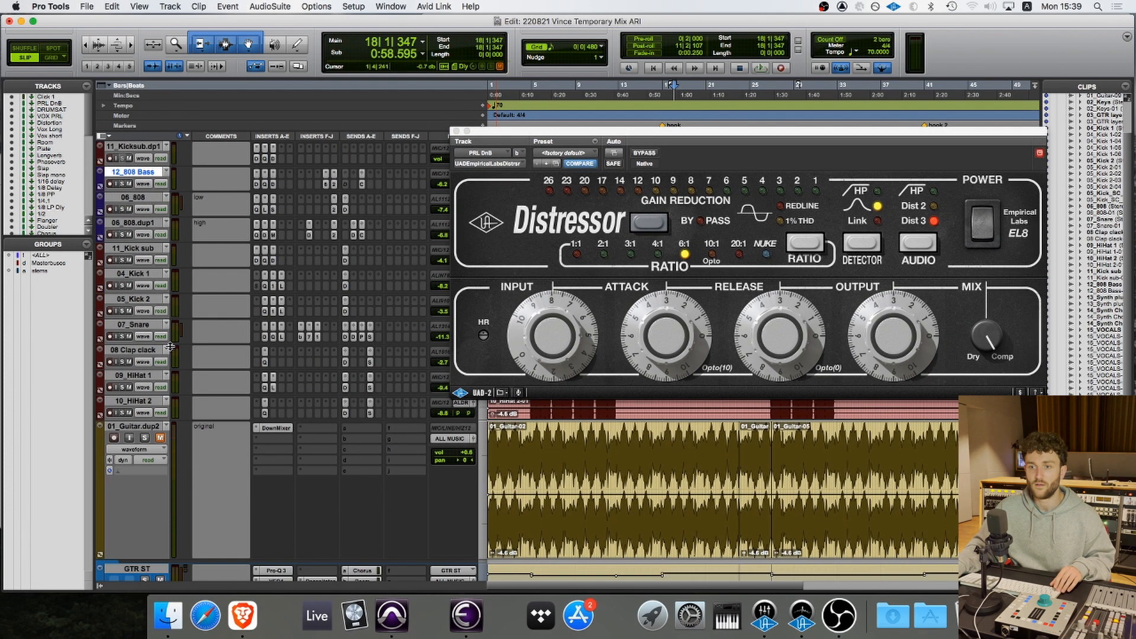
left_click(152, 401, "shift")
left_click(122, 413, "alt+shift")
scroll(151, 288, "up", 5)
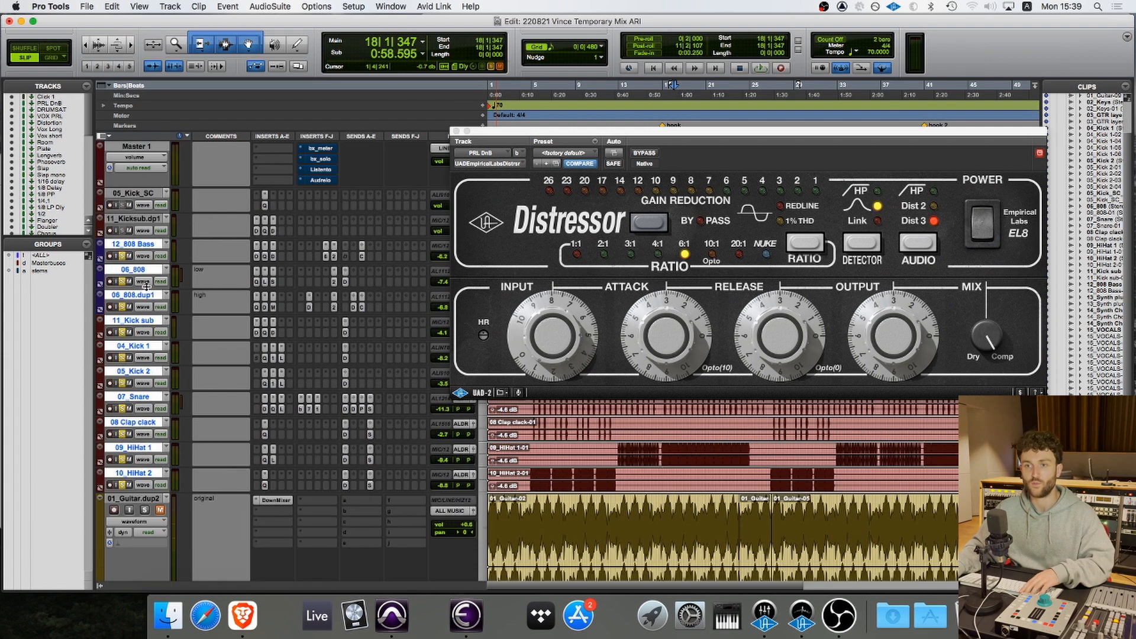
- Move the Distressor window clear of the timeline and play the drums from bar 18 to audition its compression
scroll(273, 304, "up", 15)
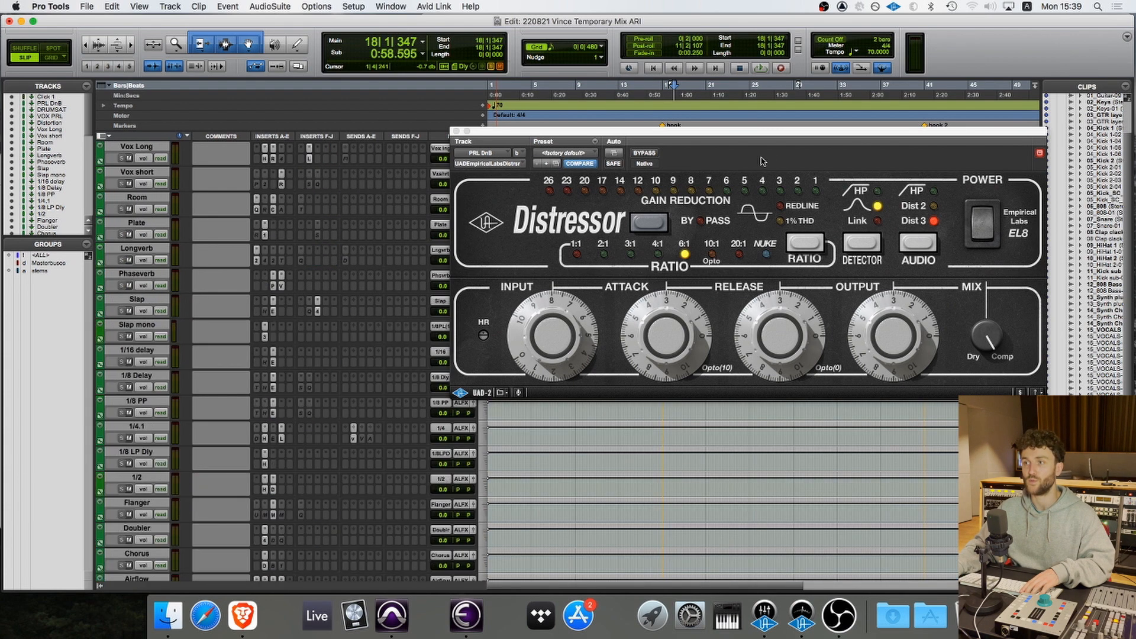
left_click_drag(740, 135, 566, 271)
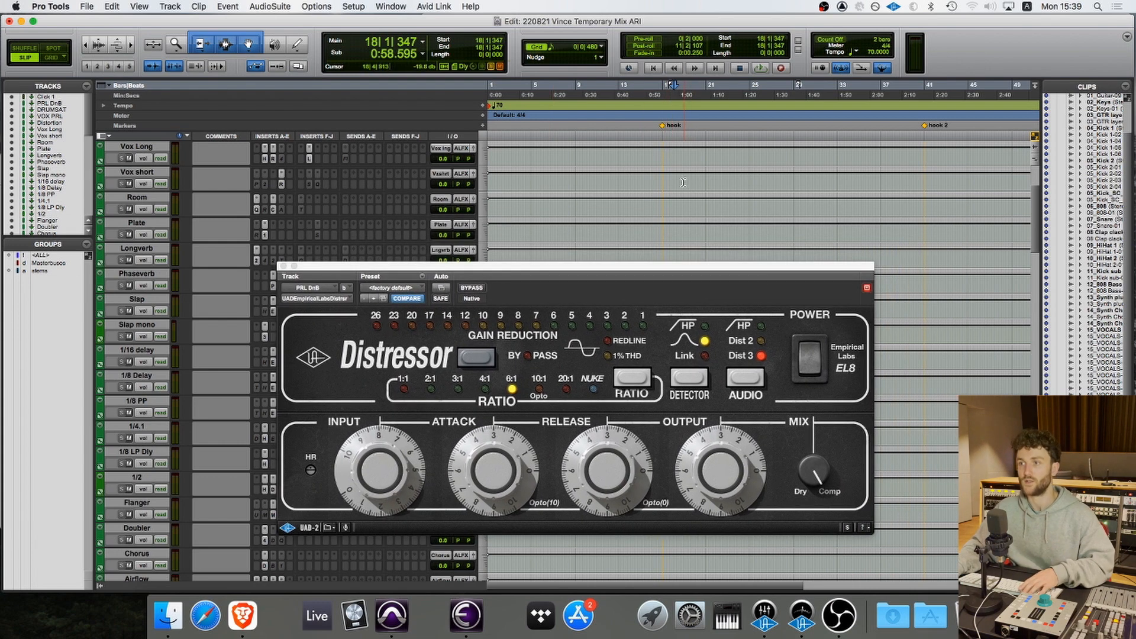
key("space")
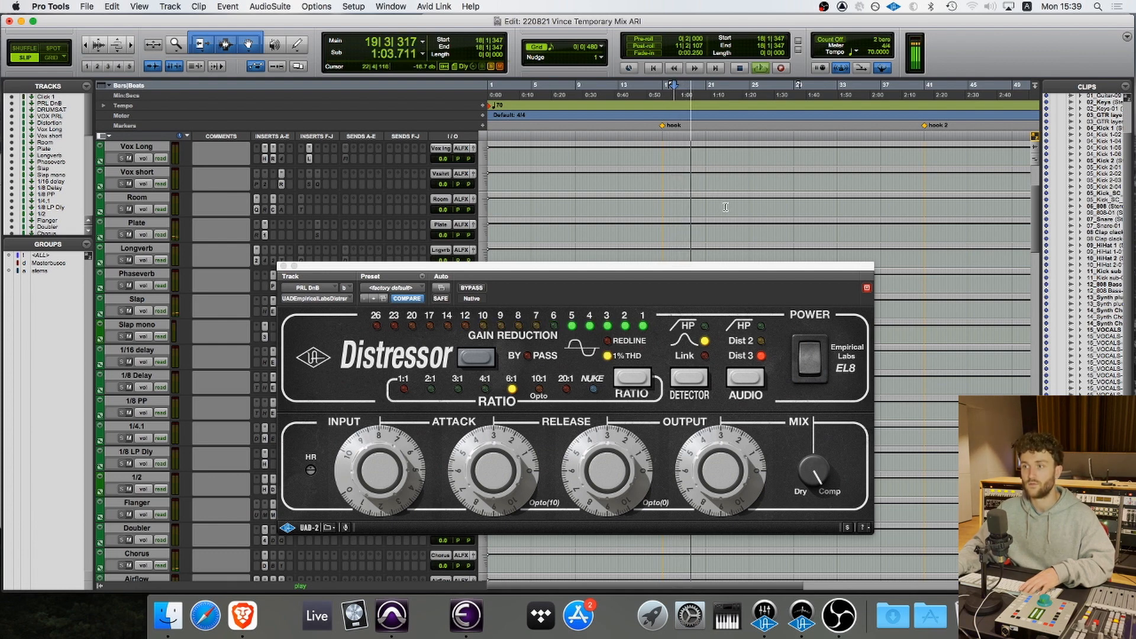
key("space")
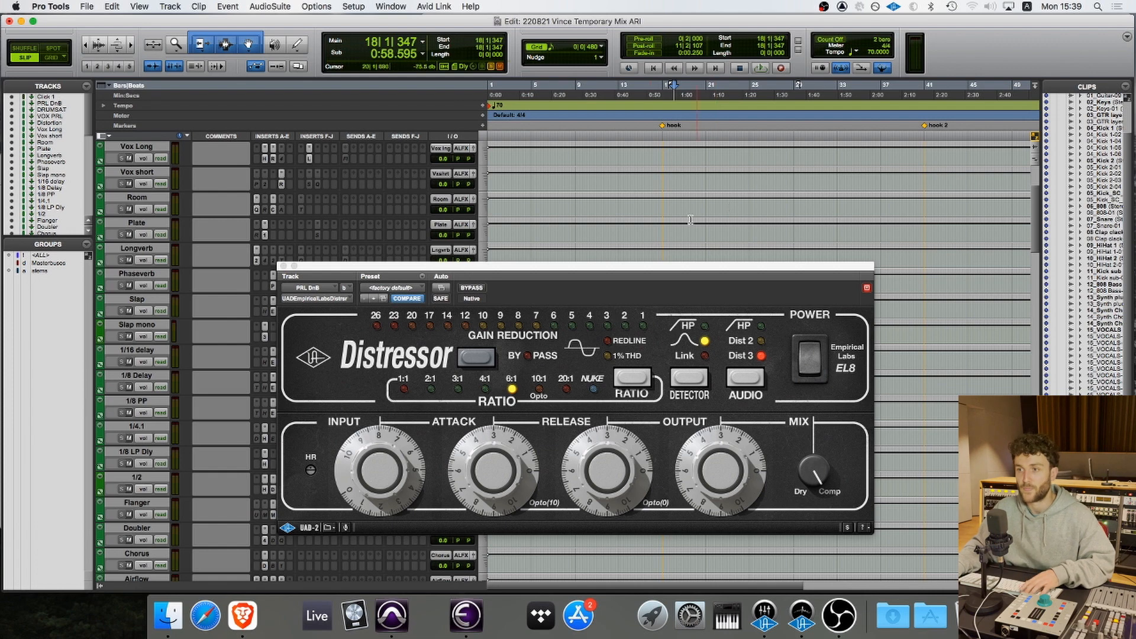
- Compare the drums from bar 18 with the PRL DnB parallel track muted and unmuted during playback
key("space")
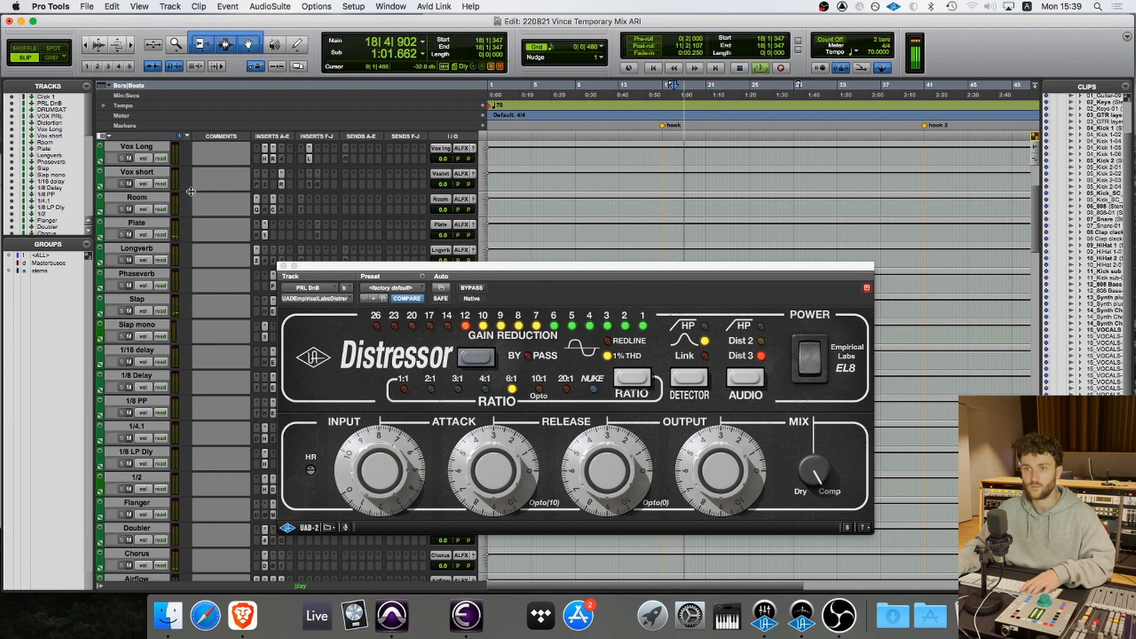
scroll(170, 198, "up", 3)
scroll(170, 198, "up", 2)
key("space")
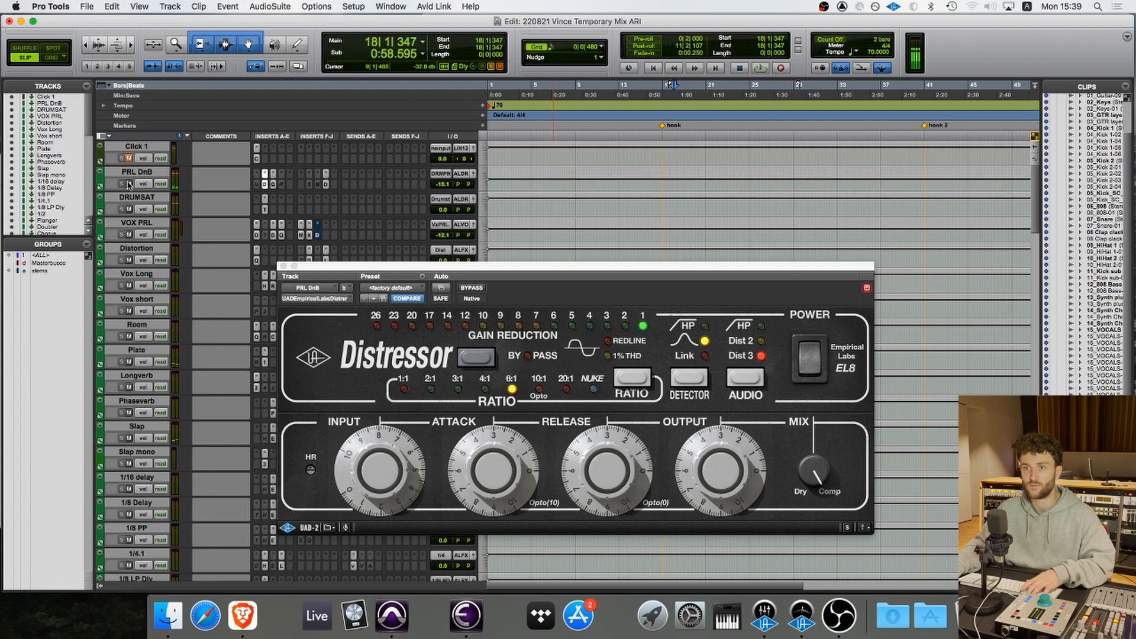
left_click(129, 184)
key("space")
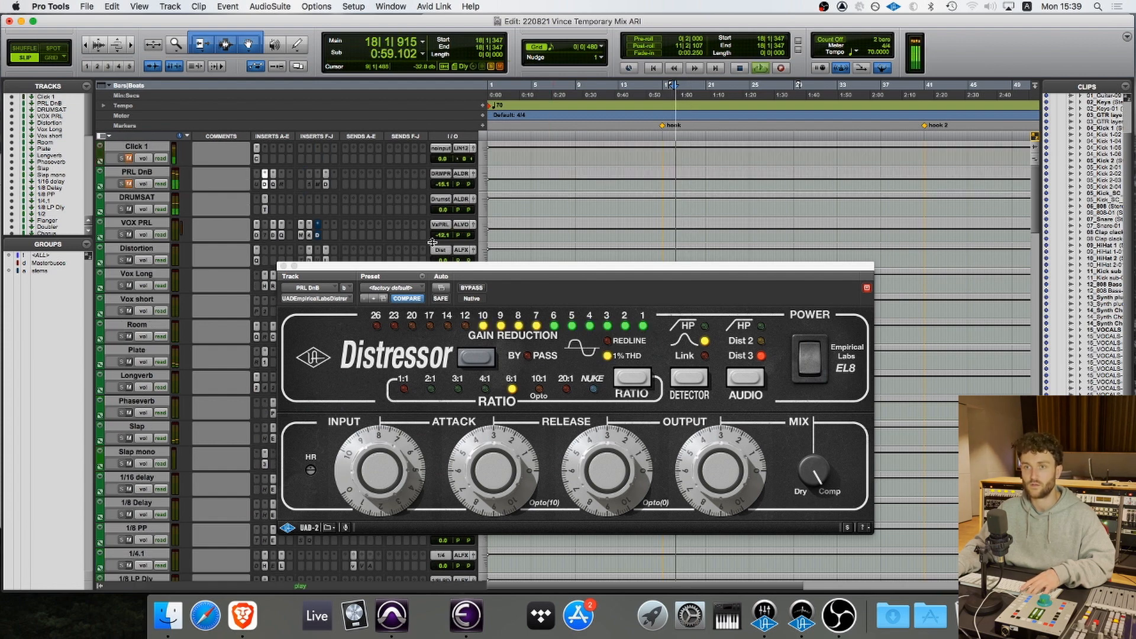
left_click(130, 184)
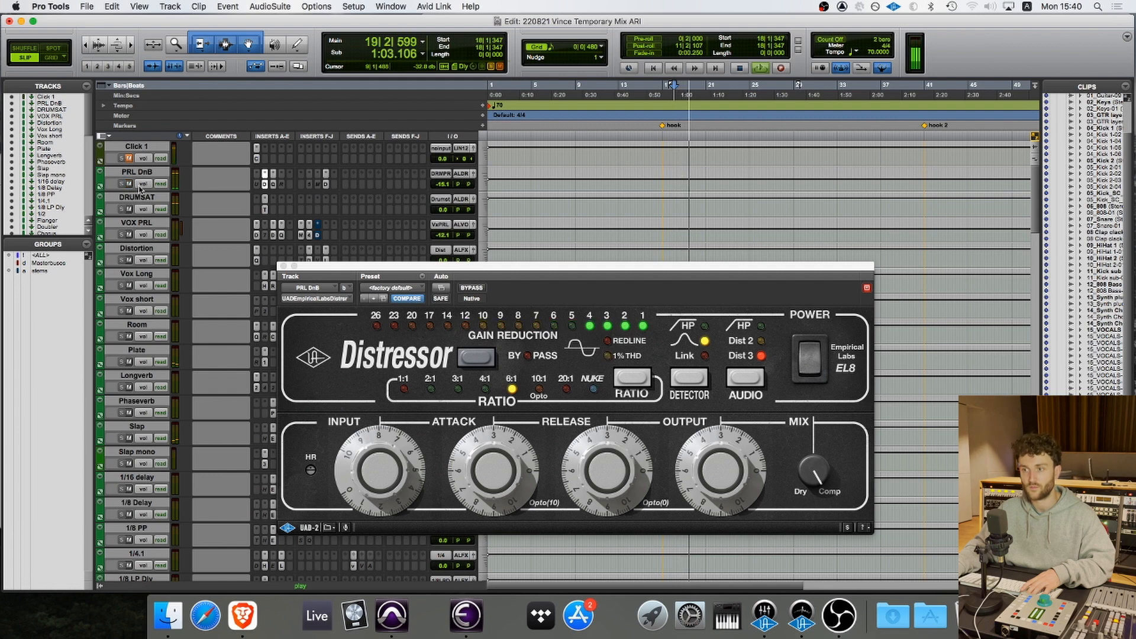
key("space")
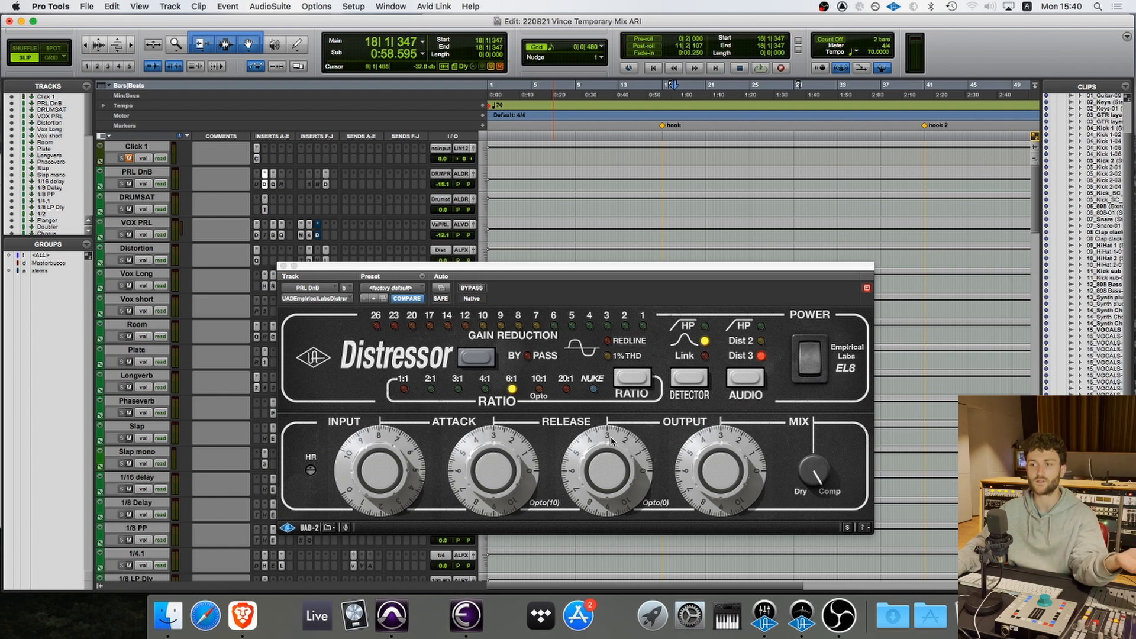
- Try a Distressor release of about 9 on PRL DnB and audition the drums from bar 18
mouse_move(617, 470)
left_mouse_down()
mouse_move(629, 407)
mouse_move(615, 451)
left_mouse_up()
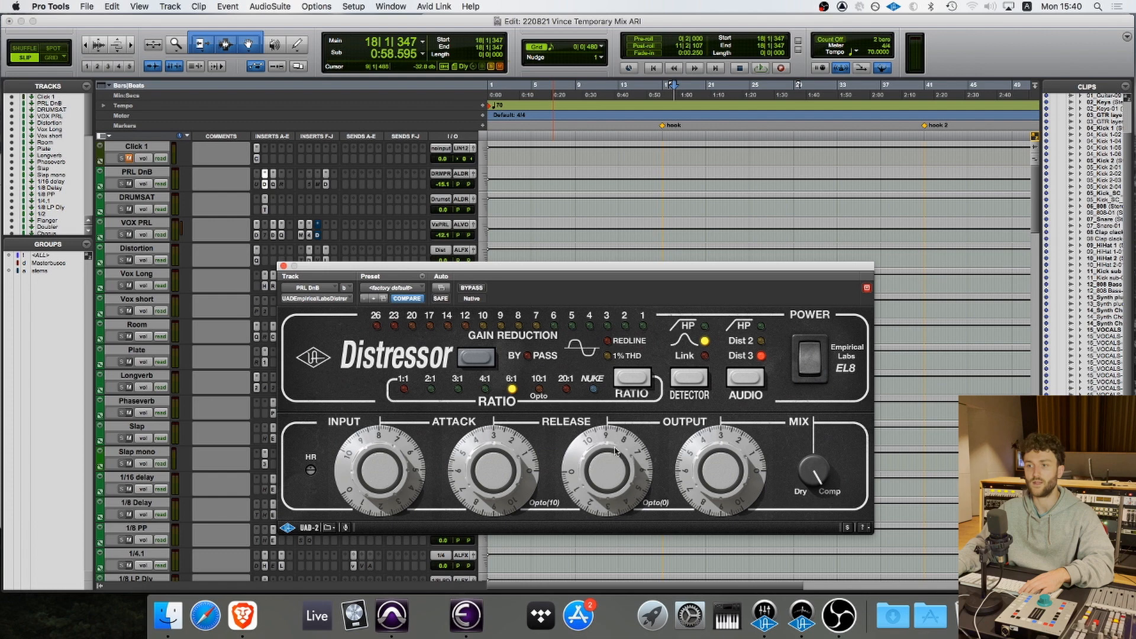
key("space")
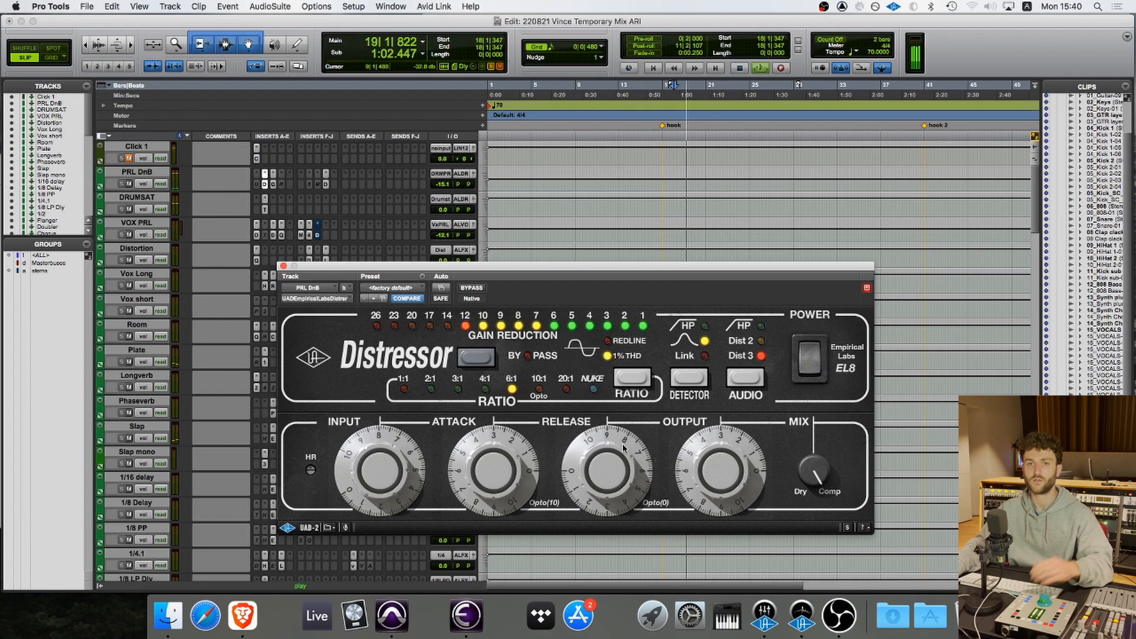
key("space")
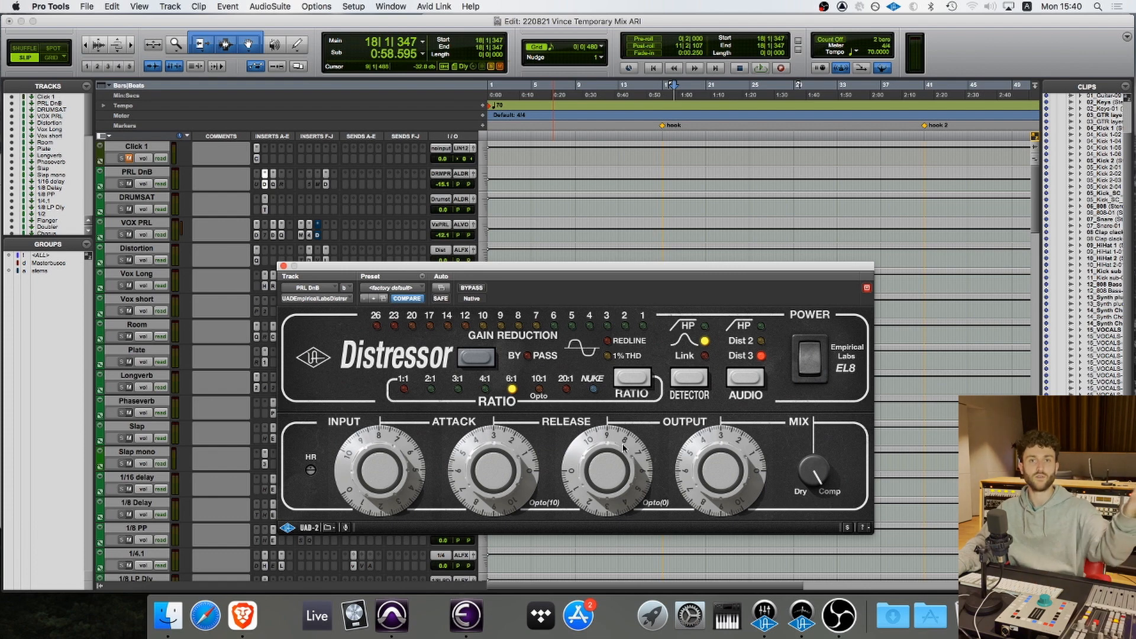
key("space")
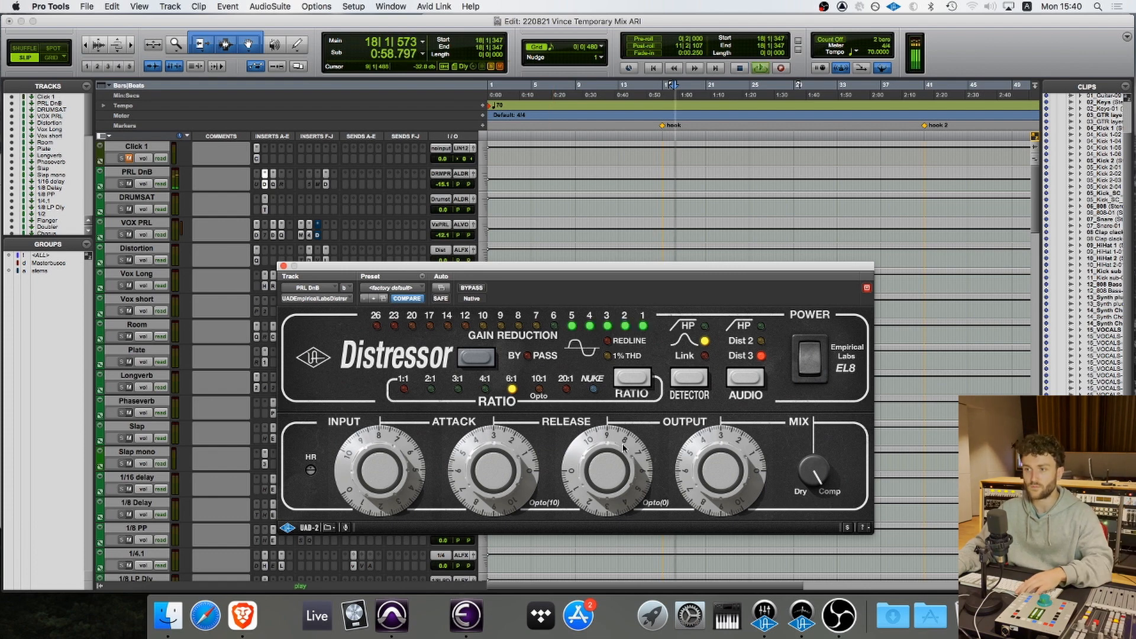
key("space")
- Set the Distressor's release back to about 3, audition the drums from bar 18 and close the plug-in
left_click_drag(624, 473, 622, 501)
key("space")
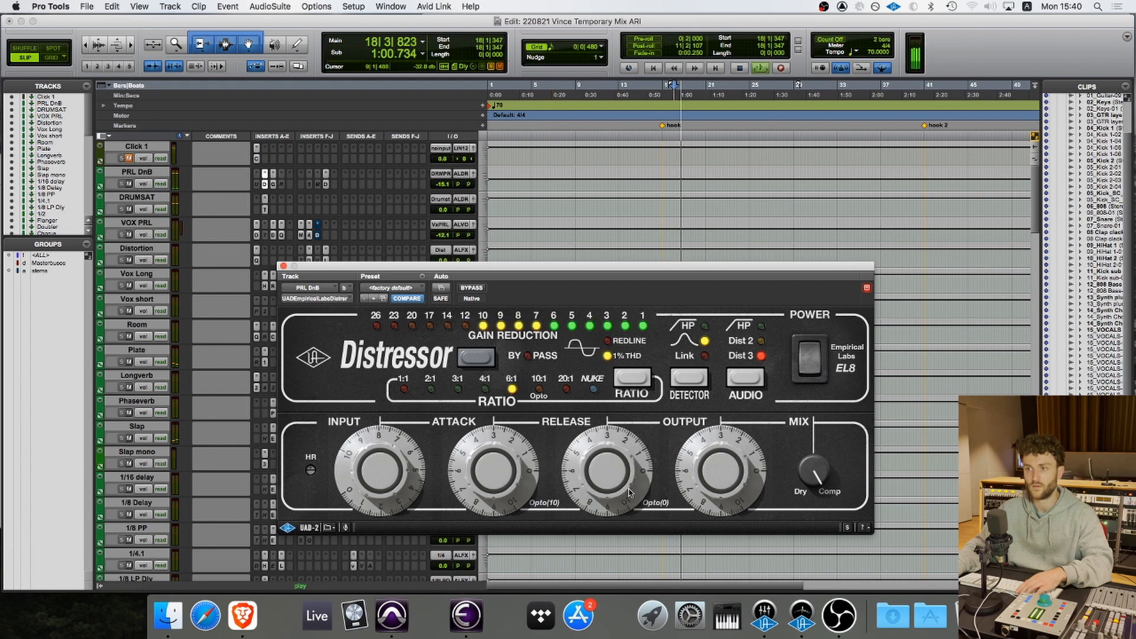
key("space")
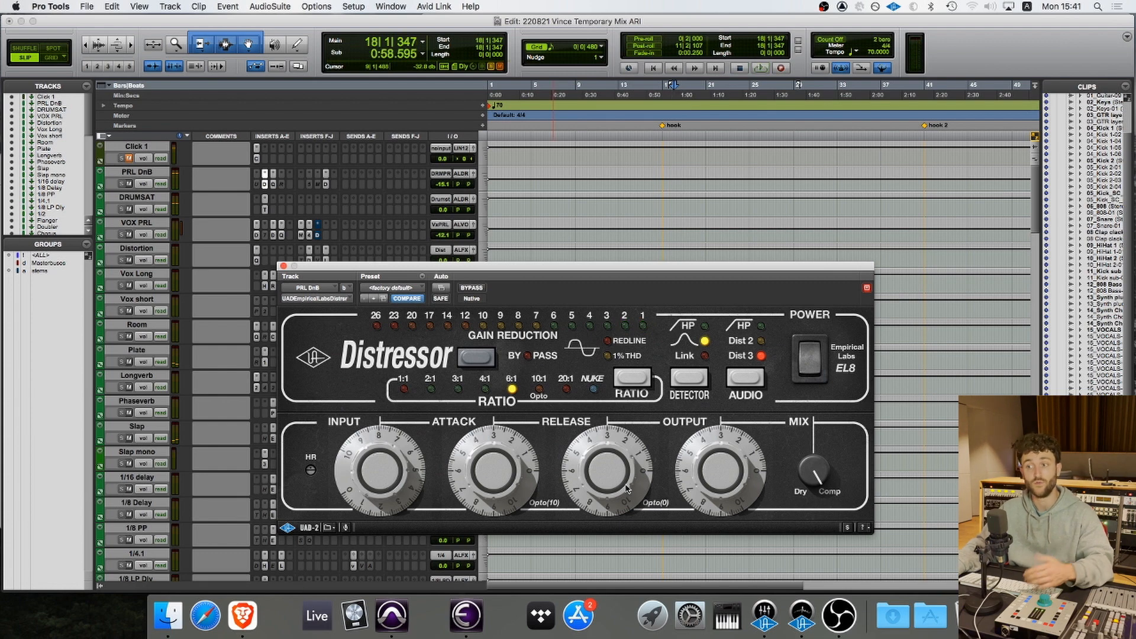
key("space")
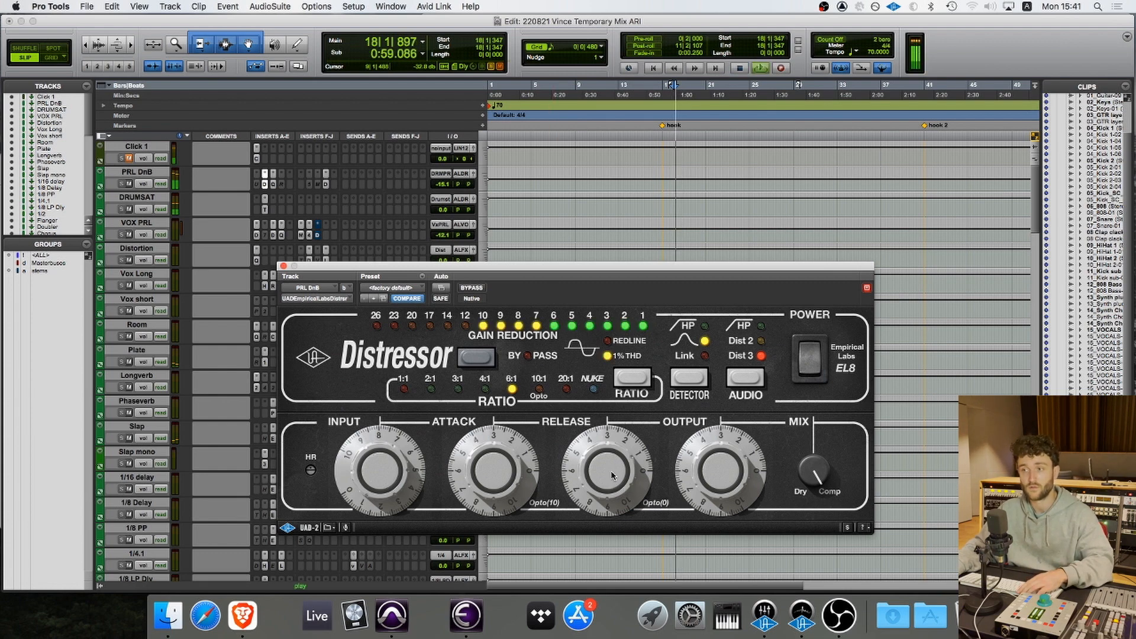
mouse_move(614, 493)
left_mouse_down()
mouse_move(617, 441)
mouse_move(612, 492)
left_mouse_up()
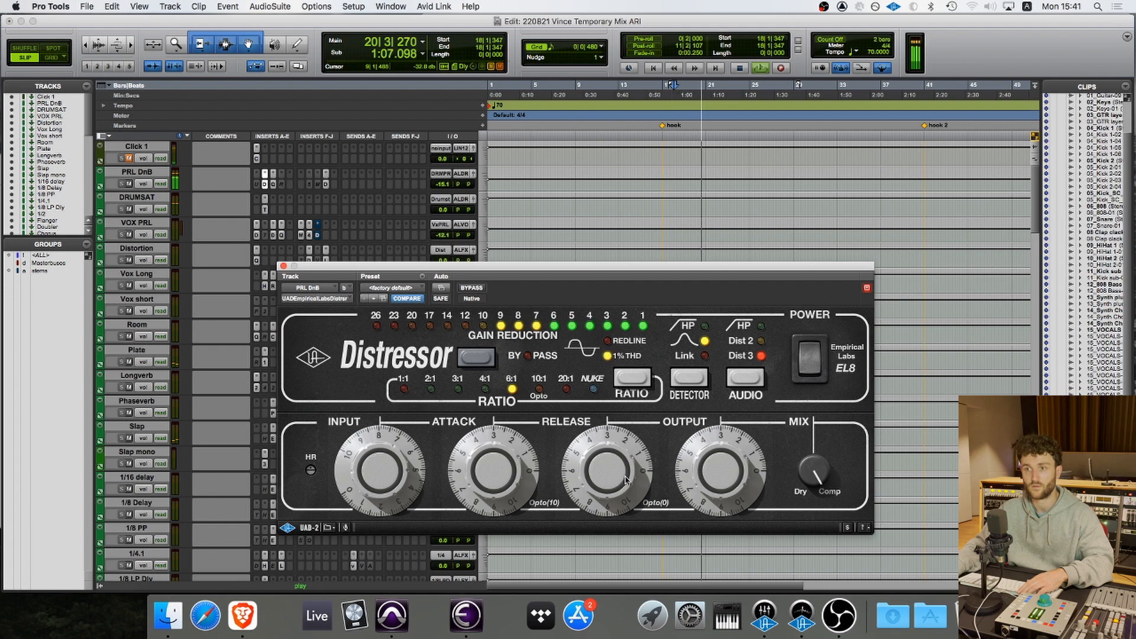
key("space")
left_click(283, 267)
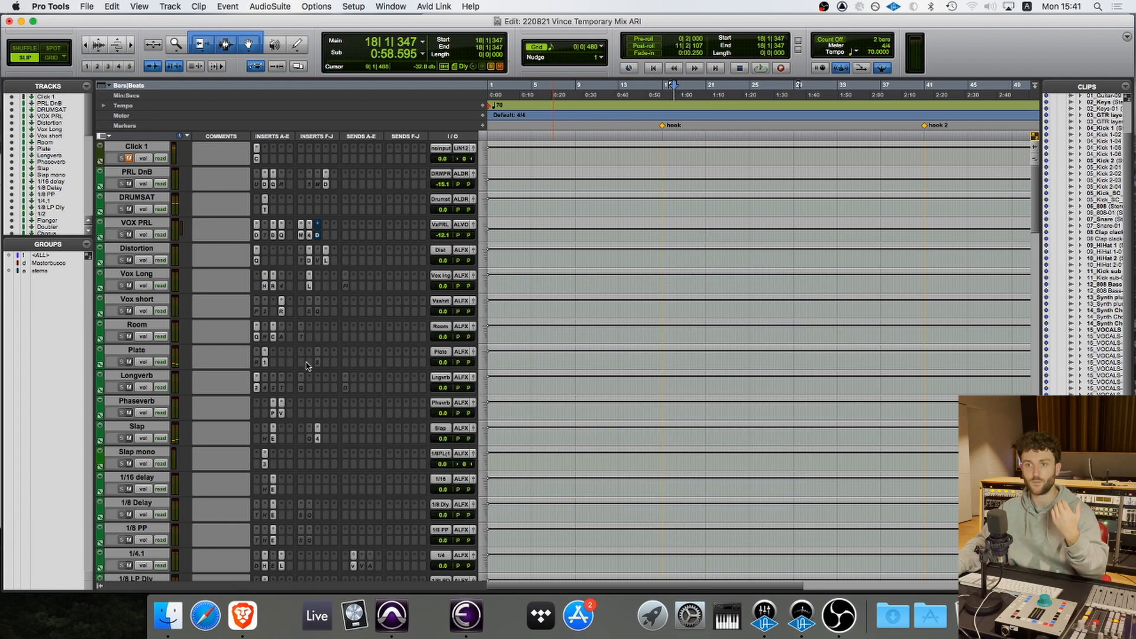
- Inspect the Pro-Q 3 curve on PRL DnB, and compare its Decapitator bypassed and active during playback
left_click(274, 186)
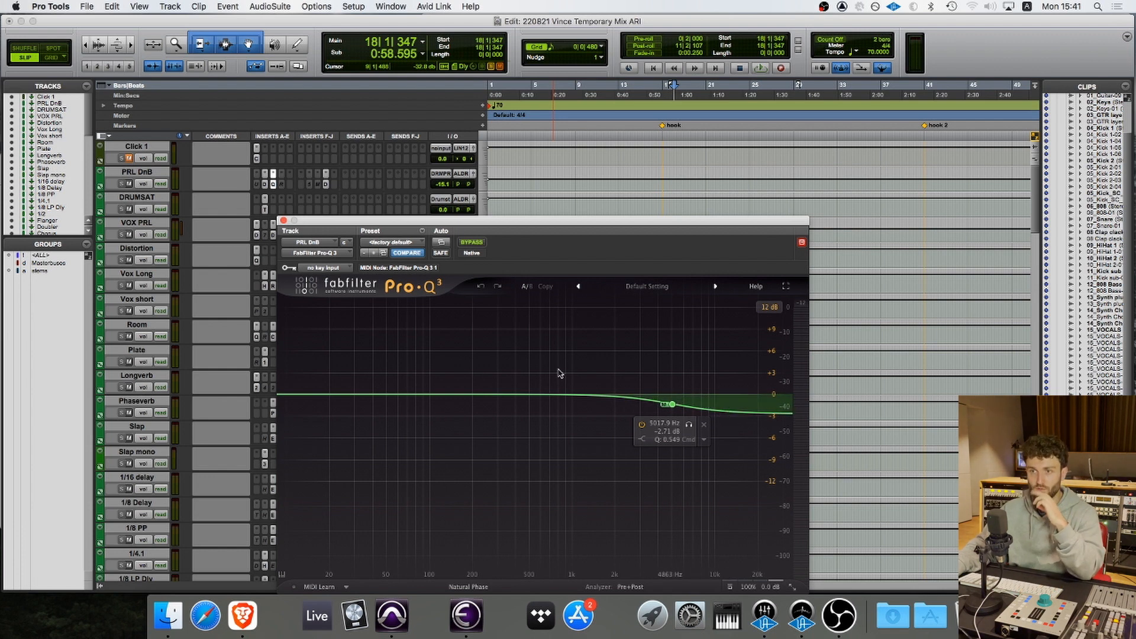
left_click(283, 220)
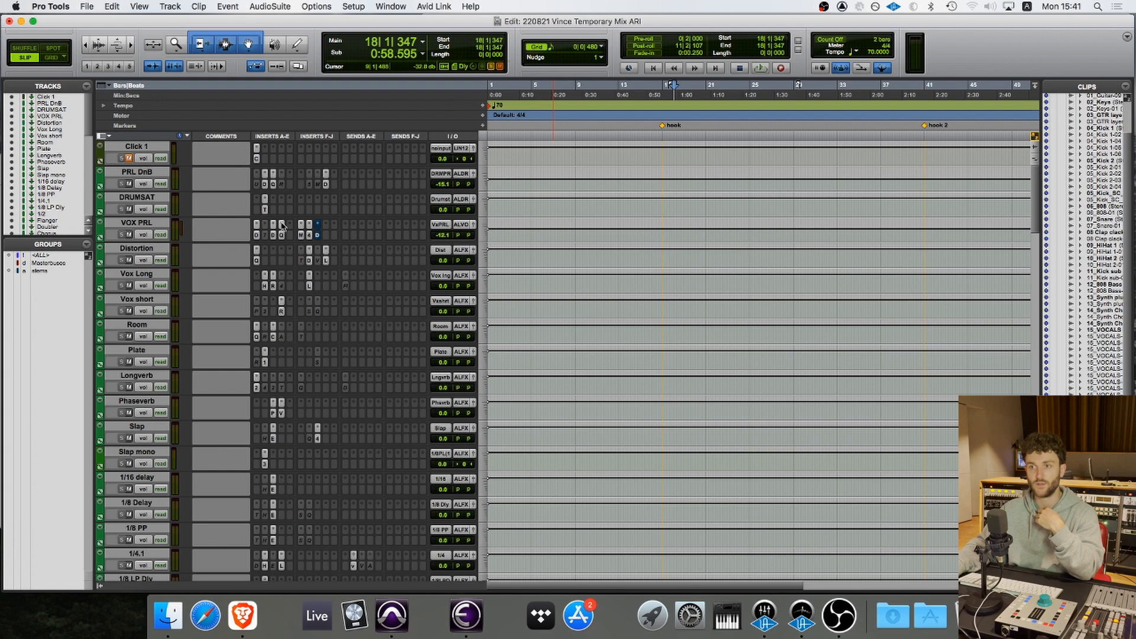
left_click(325, 184)
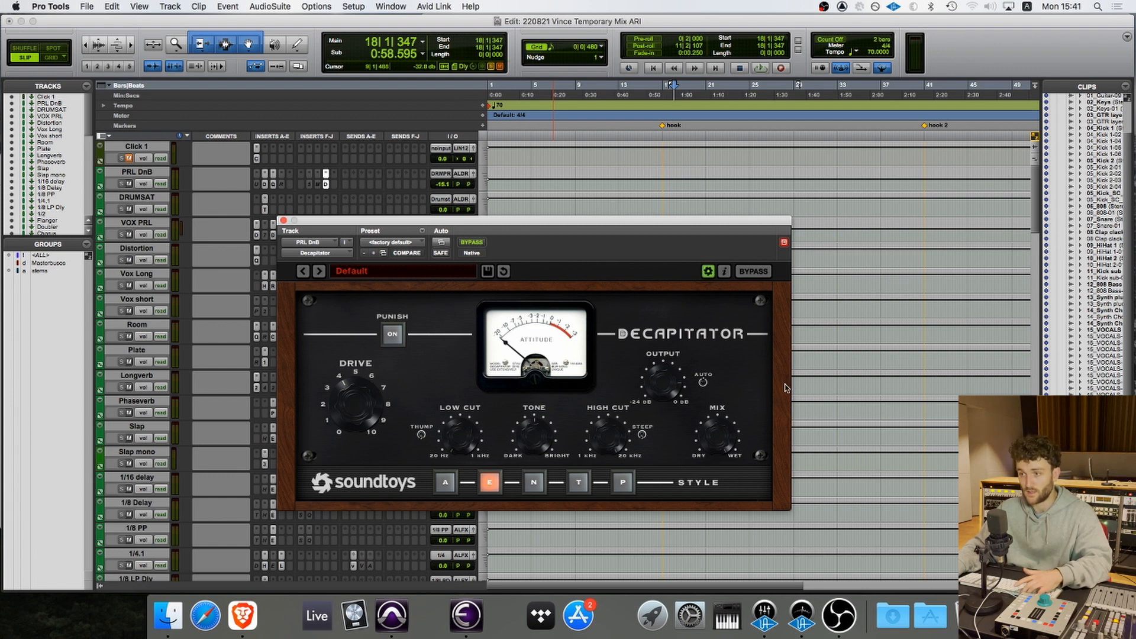
key("space")
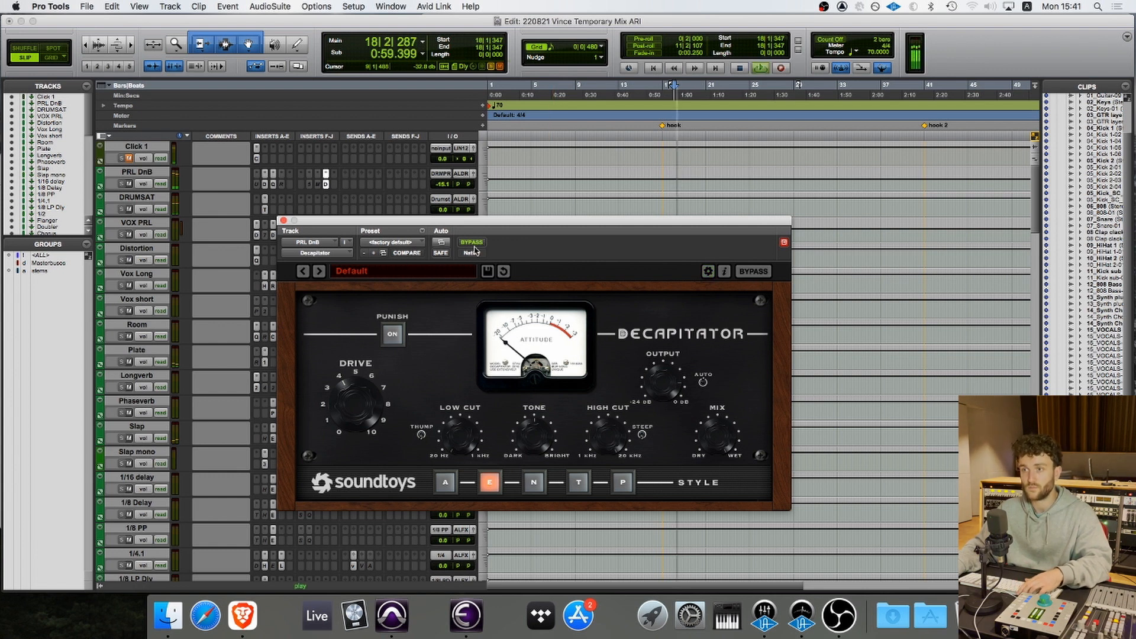
left_click(472, 242)
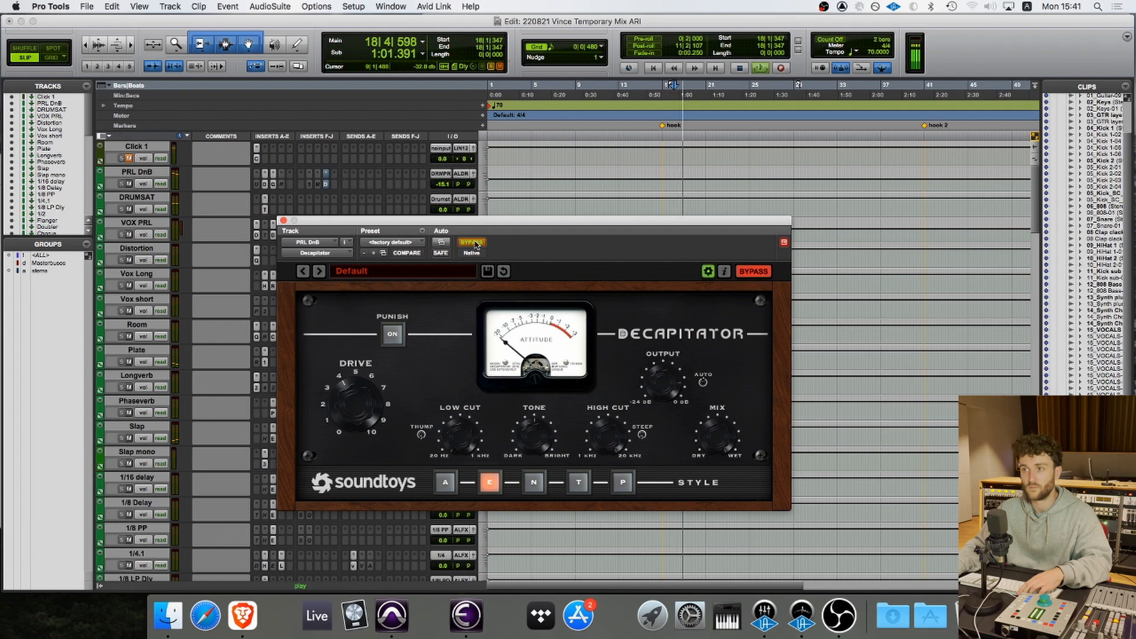
left_click(473, 243)
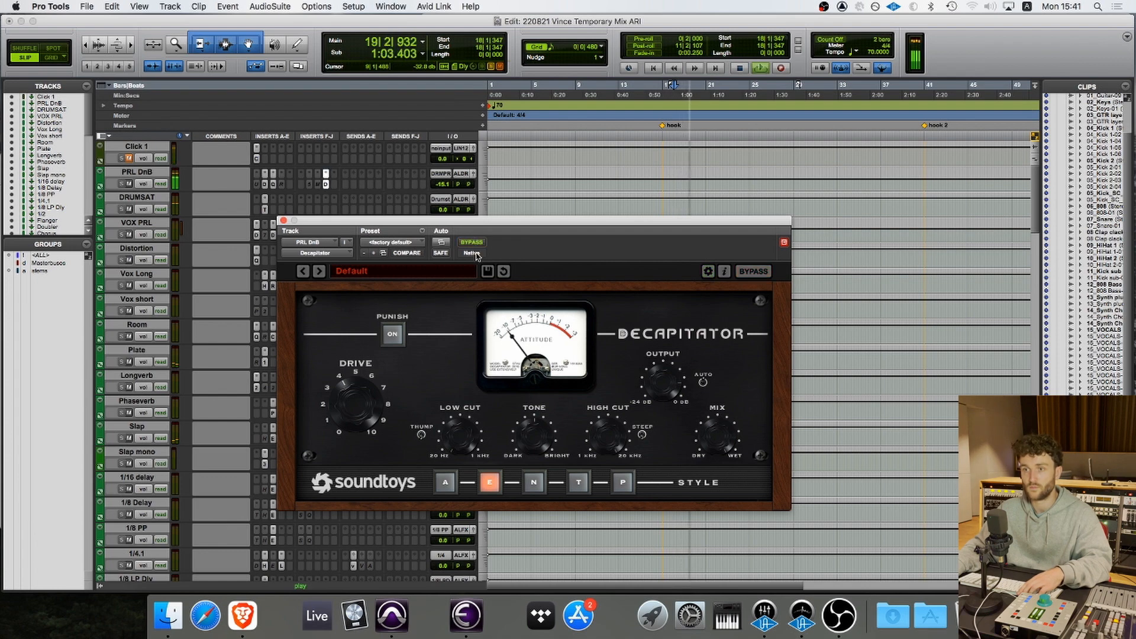
left_click(283, 220)
key("space")
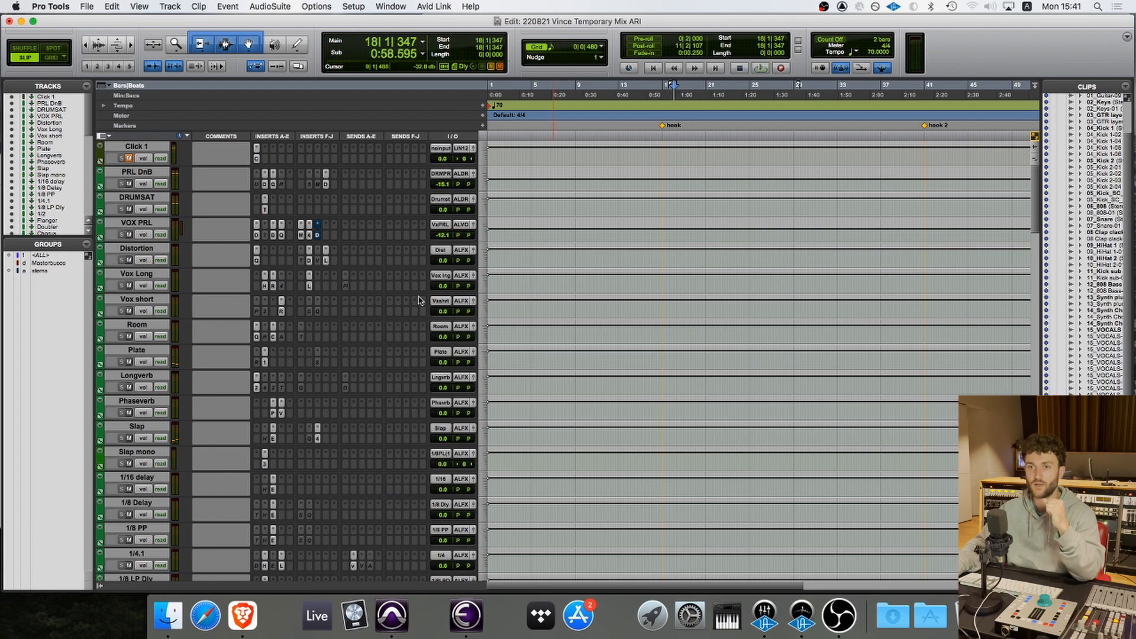
- Turn off solo on the selected 808 and drum tracks
scroll(409, 291, "down", 10)
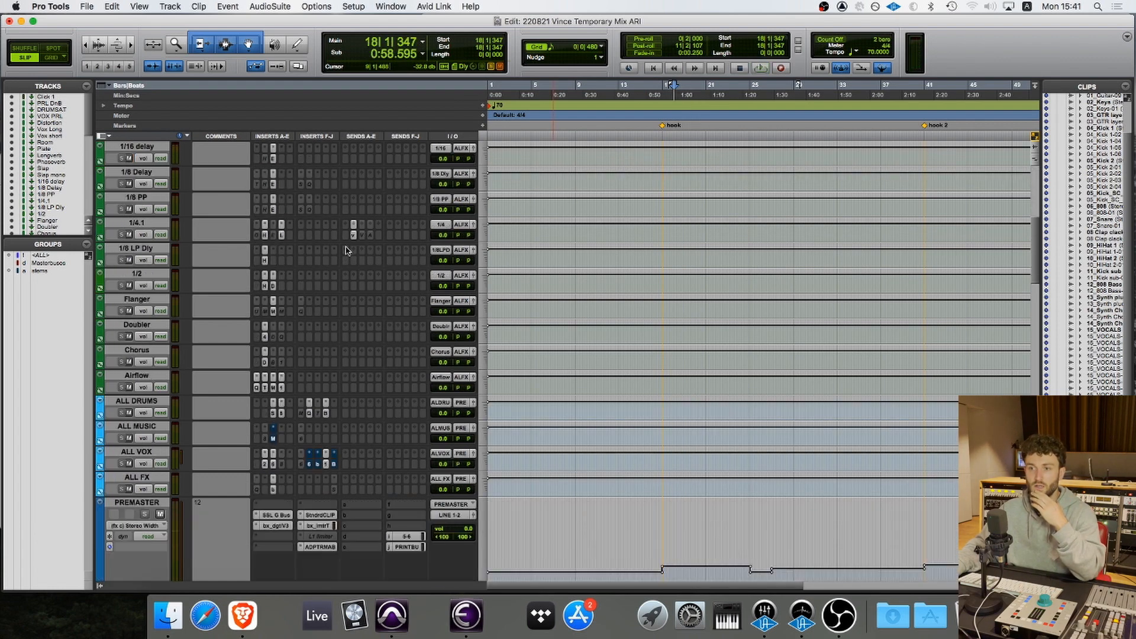
scroll(349, 257, "down", 10)
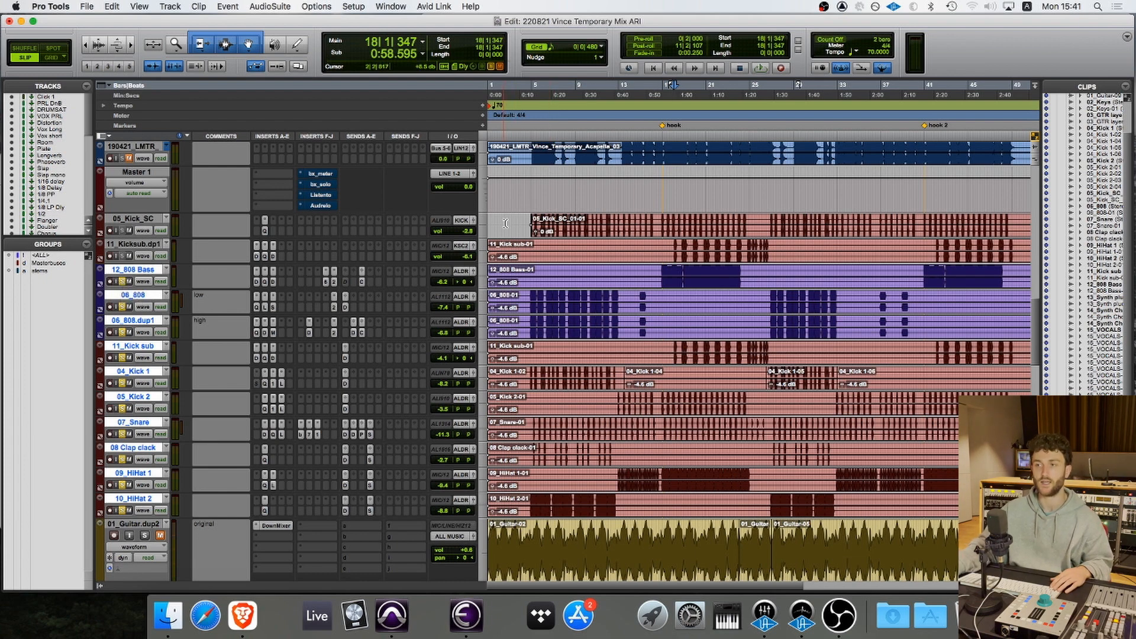
left_click(122, 282)
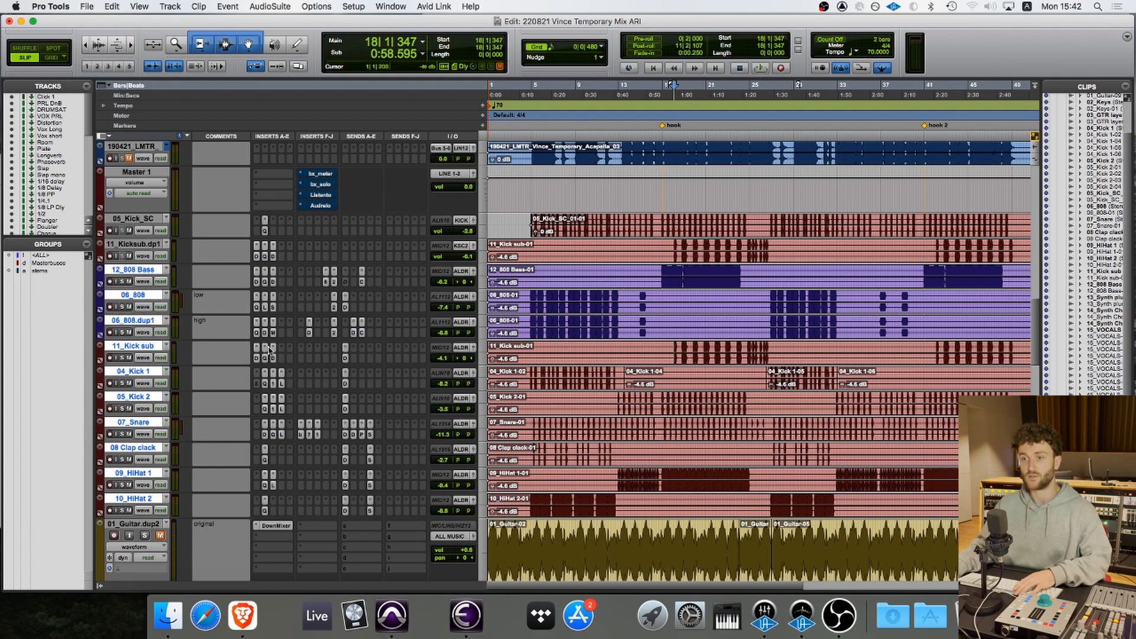
- Select only the 04_Kick 1 track and place the playback position at 4|4|788, where its first hits begin
scroll(336, 355, "down", 1)
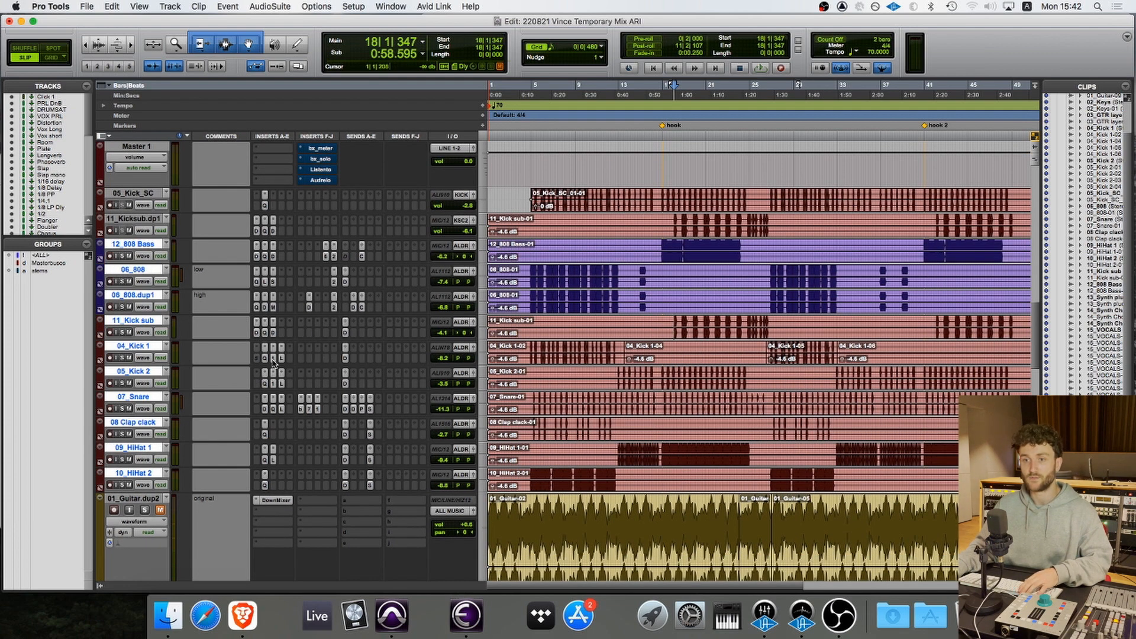
left_click(139, 348)
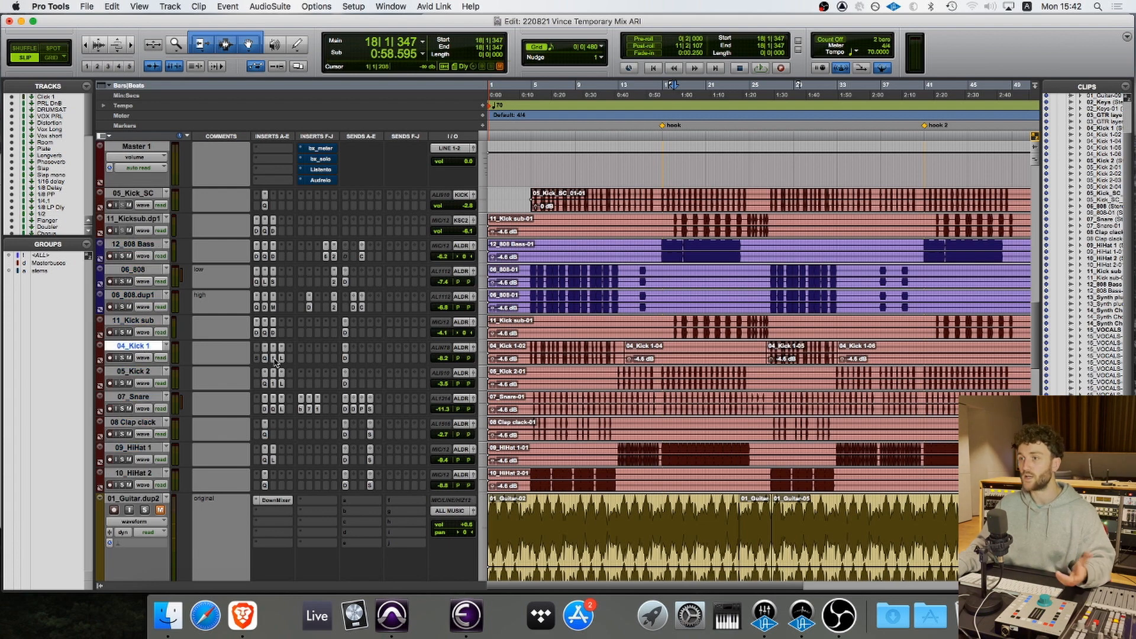
left_click(530, 346)
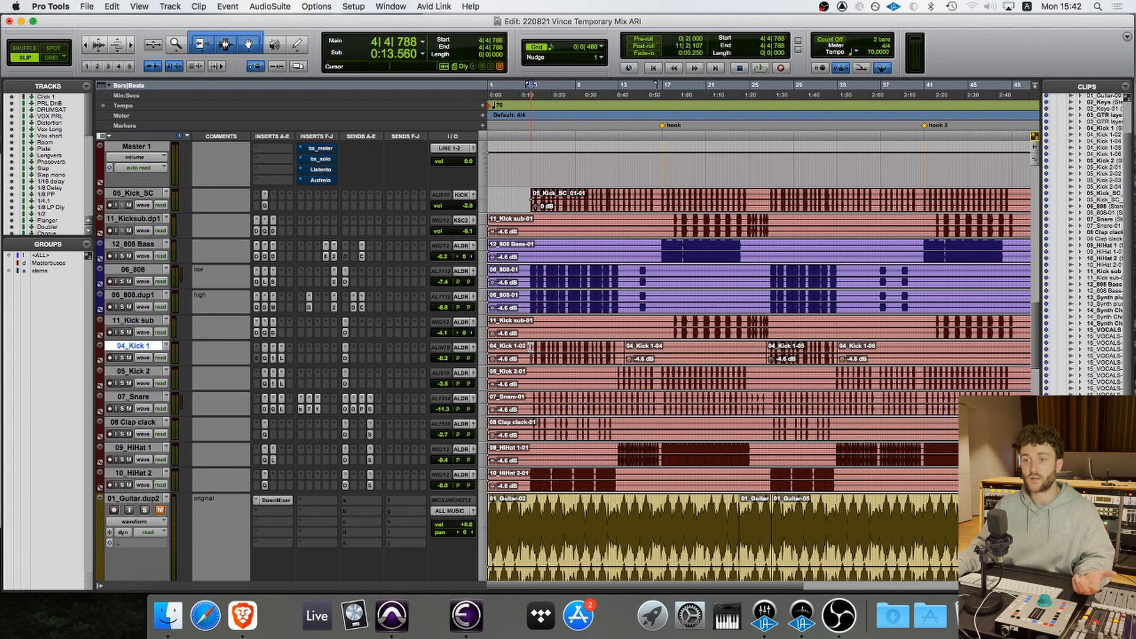
- Inspect the Pro-Q 3 curve on 04_Kick 1, and open its dbx 160 compressor with the window clear of the kick clips
left_click(263, 359)
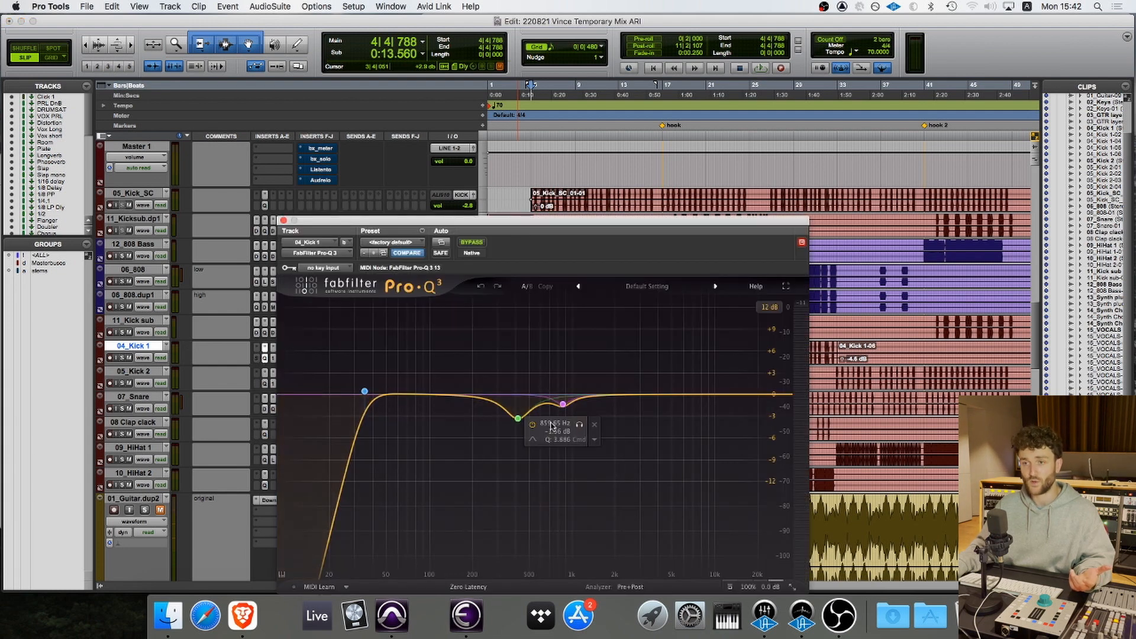
left_click(284, 221)
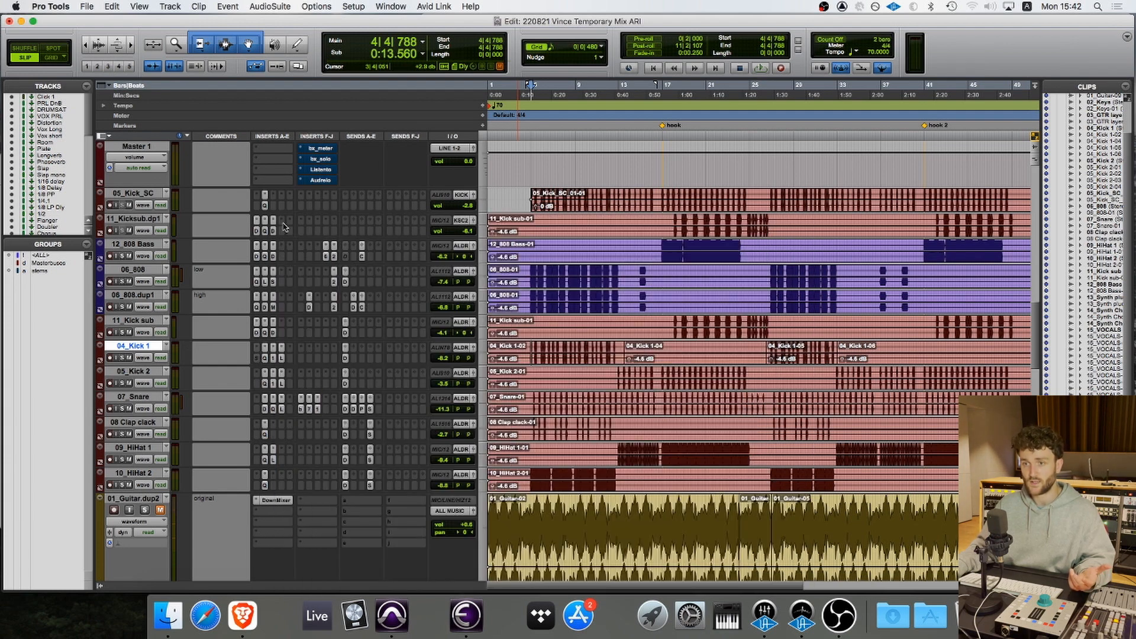
left_click(273, 358)
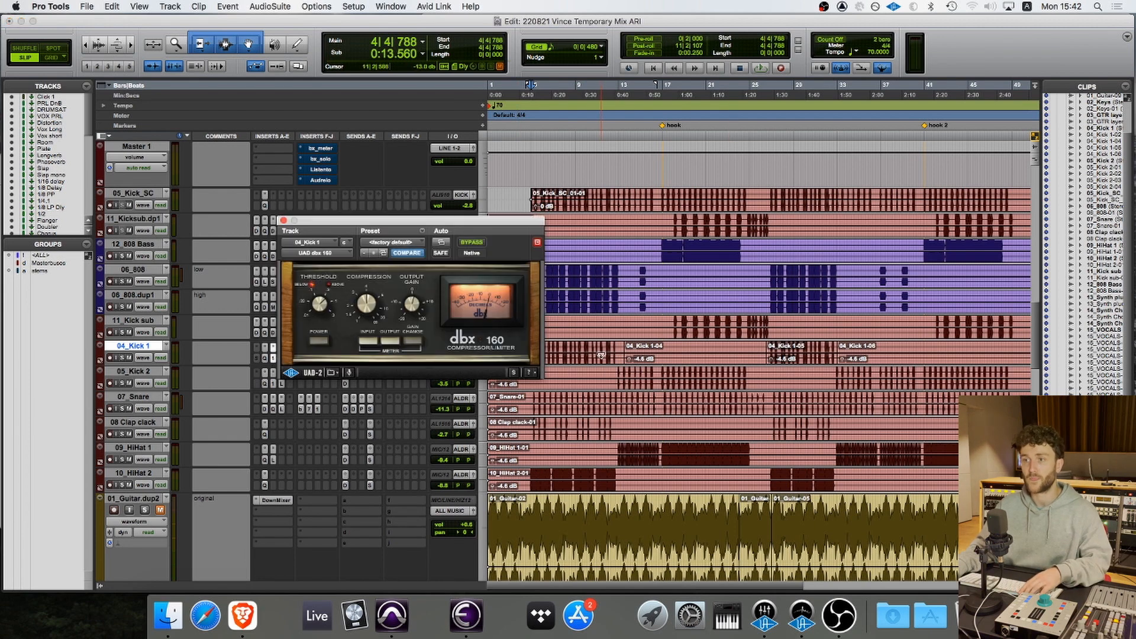
left_click_drag(514, 222, 425, 155)
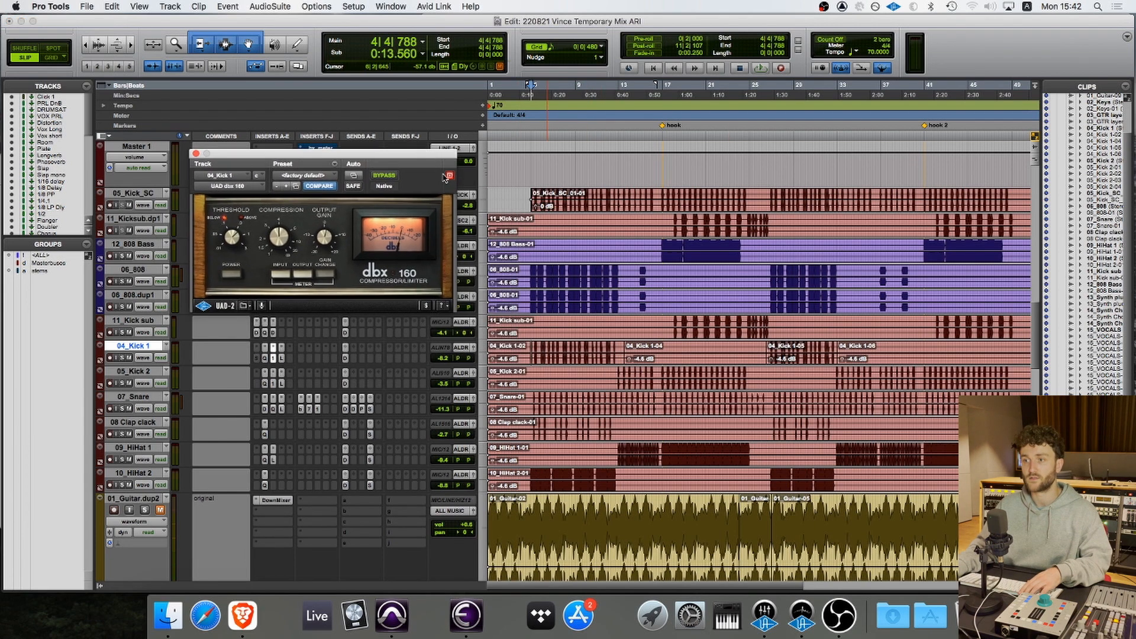
- Solo 04_Kick 1, and compare its dbx 160 bypassed and active while playing from 4|4|372
left_click(529, 320)
key("space")
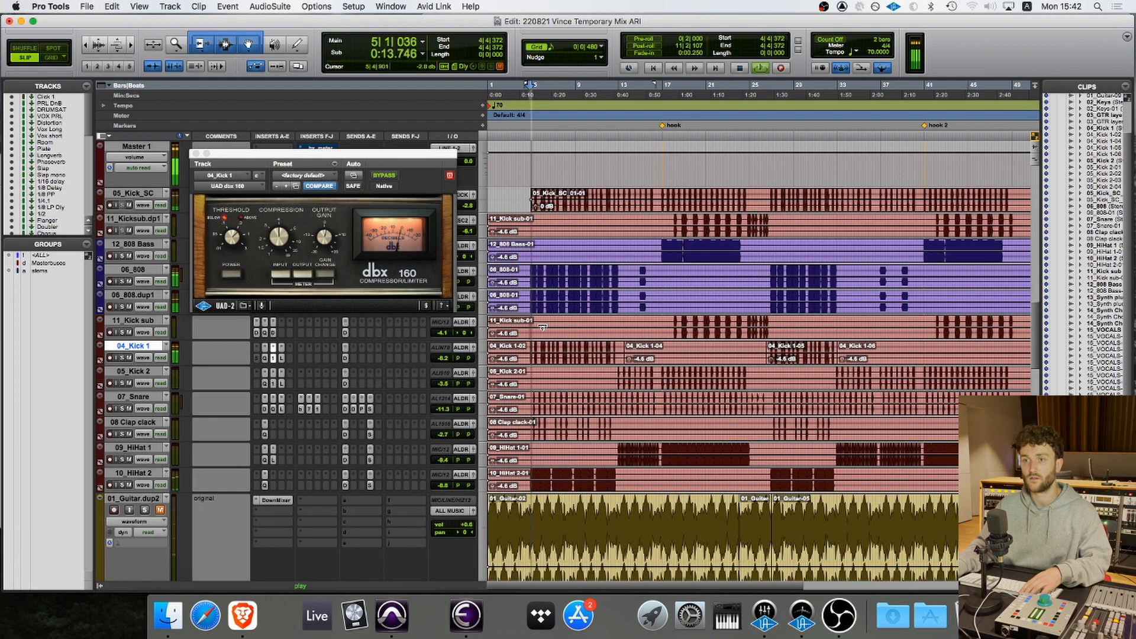
left_click(122, 357)
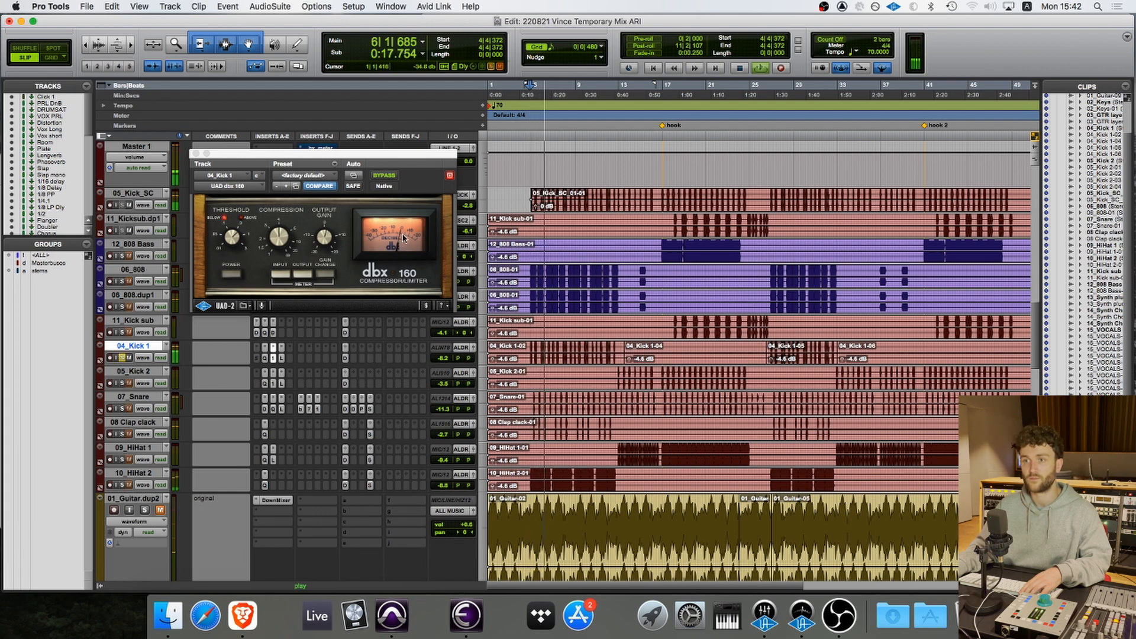
left_click(384, 175)
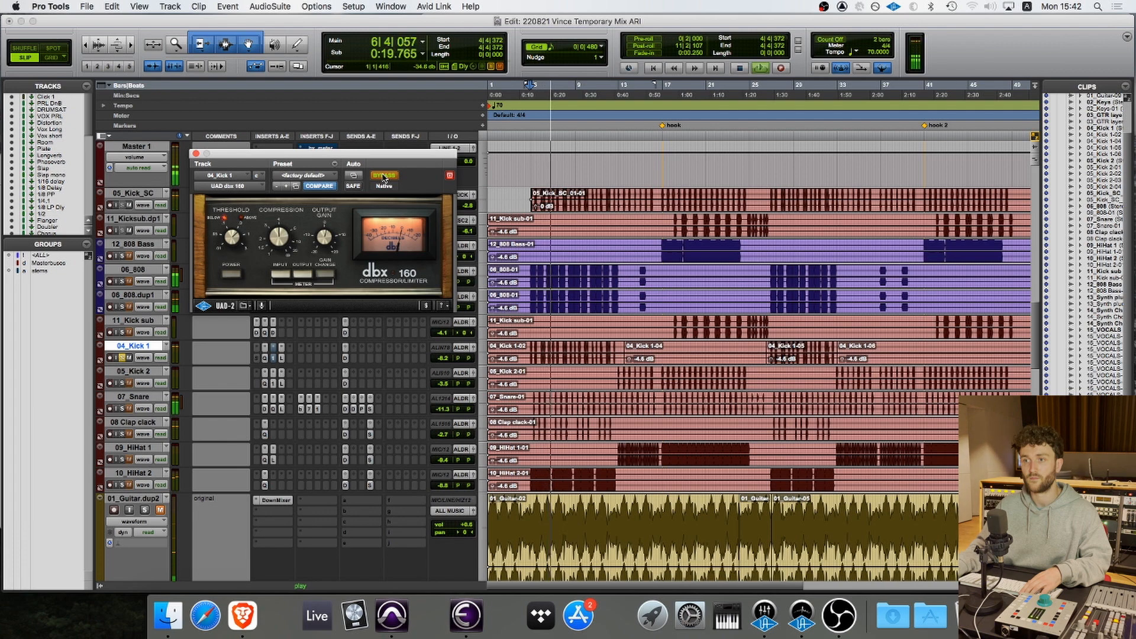
left_click(384, 176)
left_click(384, 175)
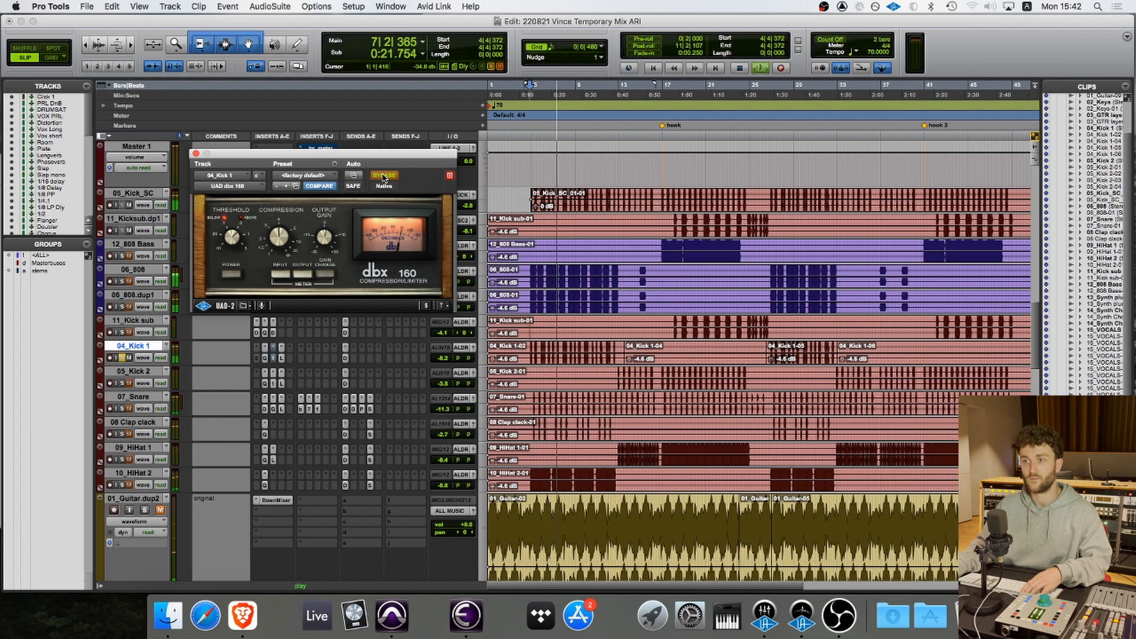
left_click(384, 175)
key("space")
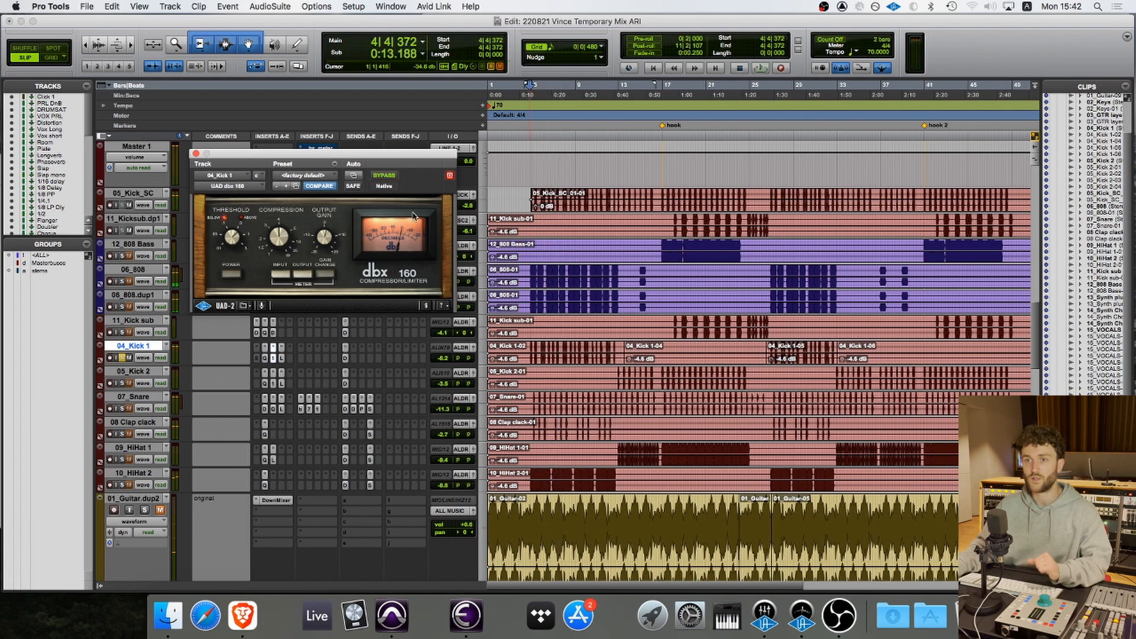
left_click(196, 154)
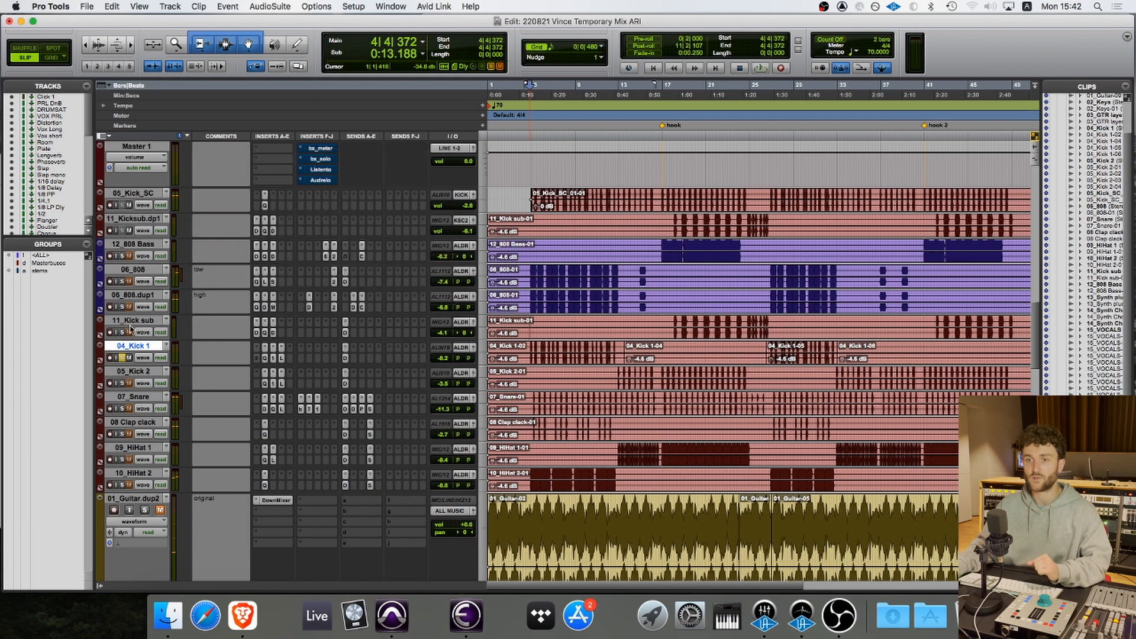
- Open the Lo-Fi on 04_Kick 1, and compare it bypassed and active on the soloed kick during playback
left_click(121, 358)
left_click(281, 359)
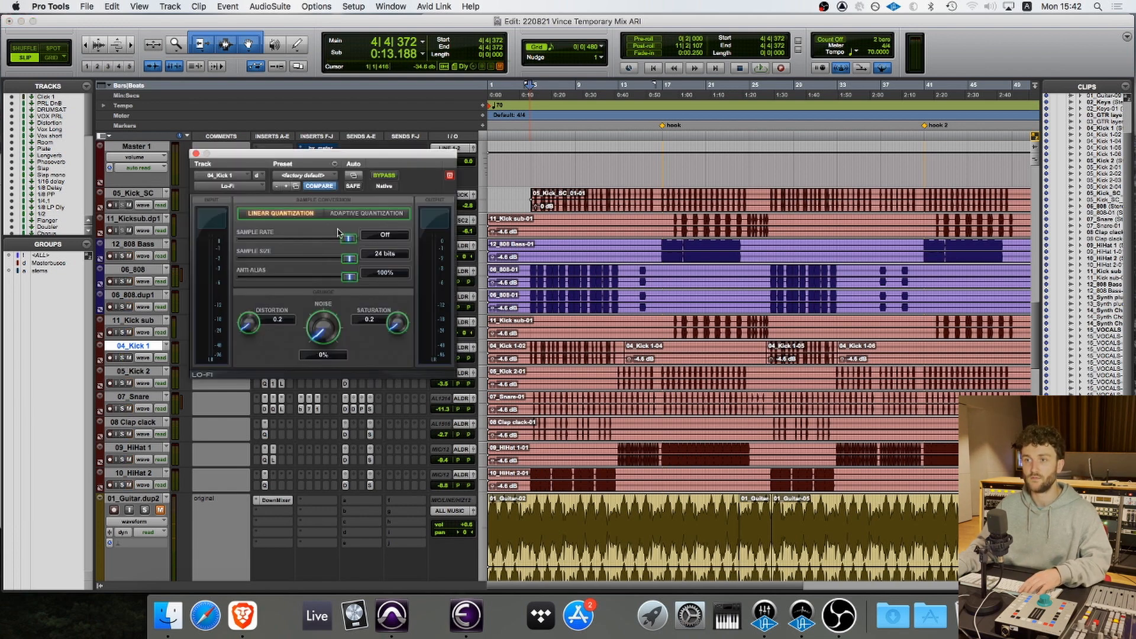
key("space")
left_click(122, 357)
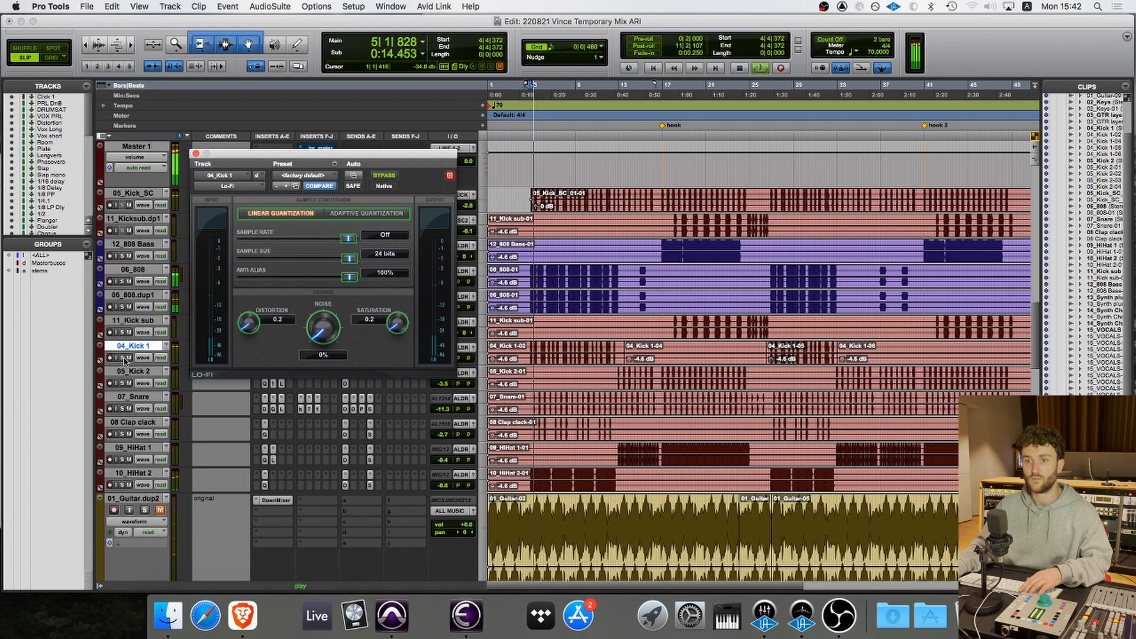
left_click(383, 175)
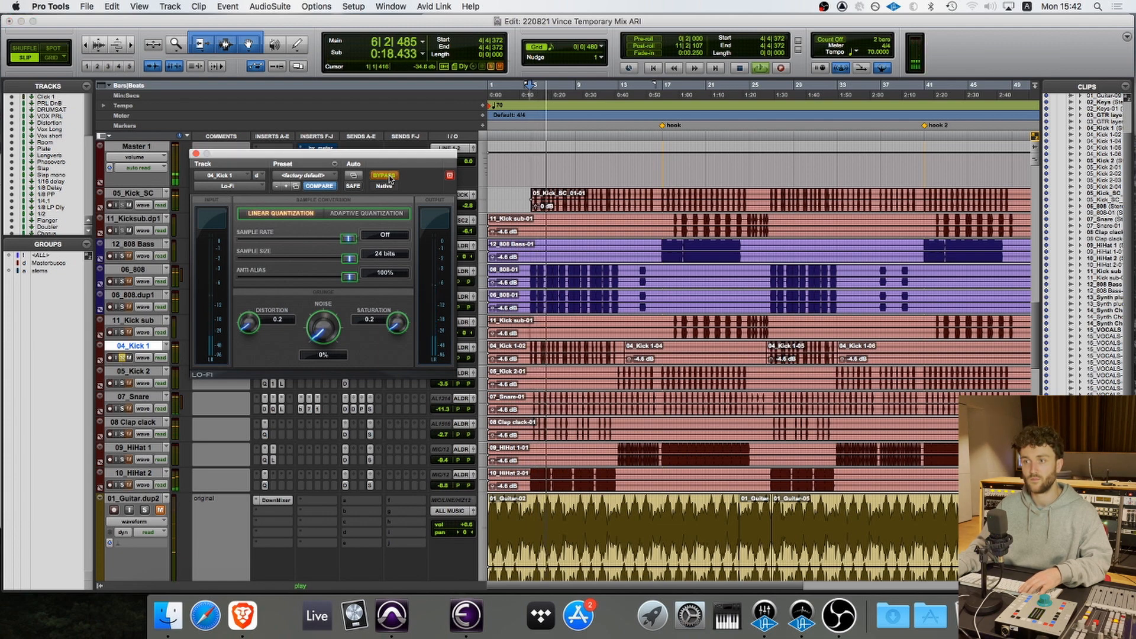
left_click(390, 177)
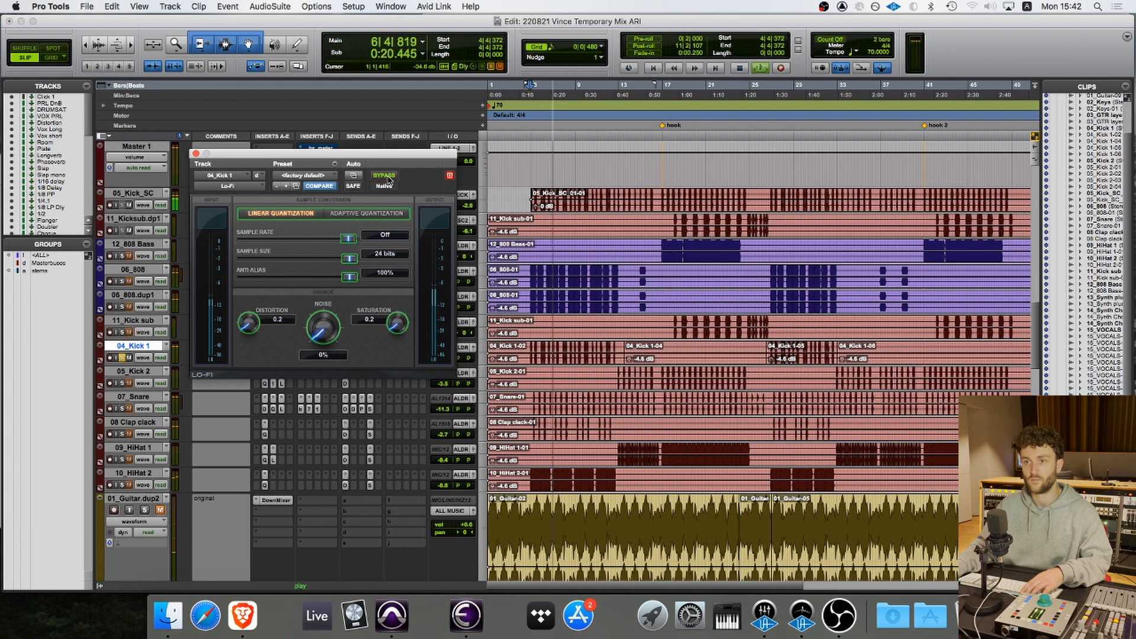
key("space")
left_click(195, 153)
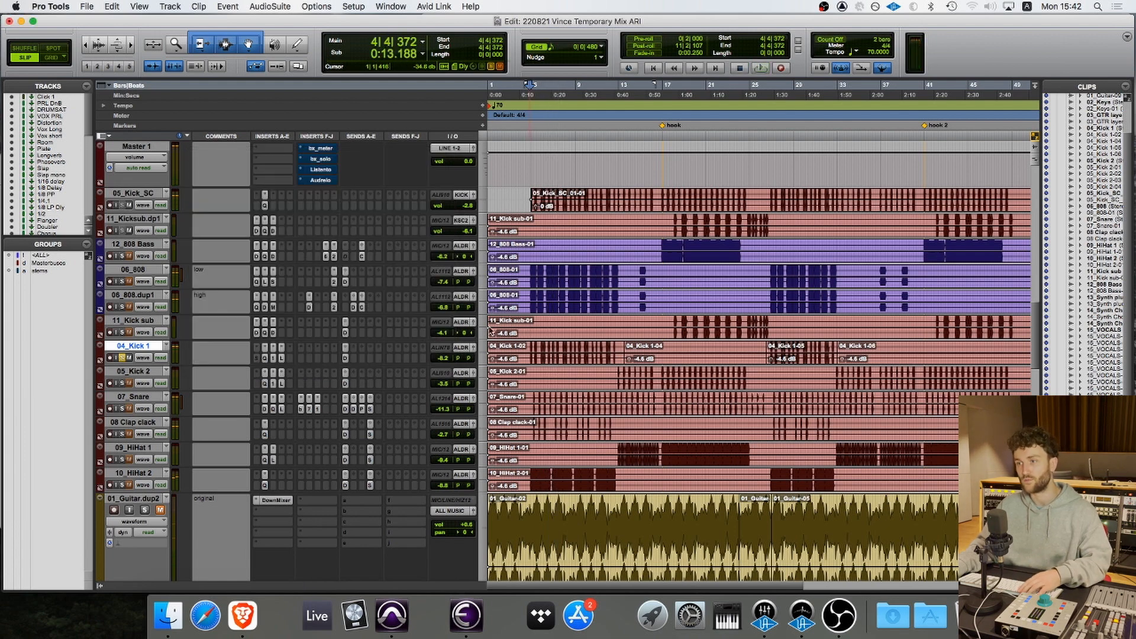
- Solo 05_Kick 2 instead of 04_Kick 1, and play it briefly from 16|4|479, just before the hook marker
left_click(616, 374)
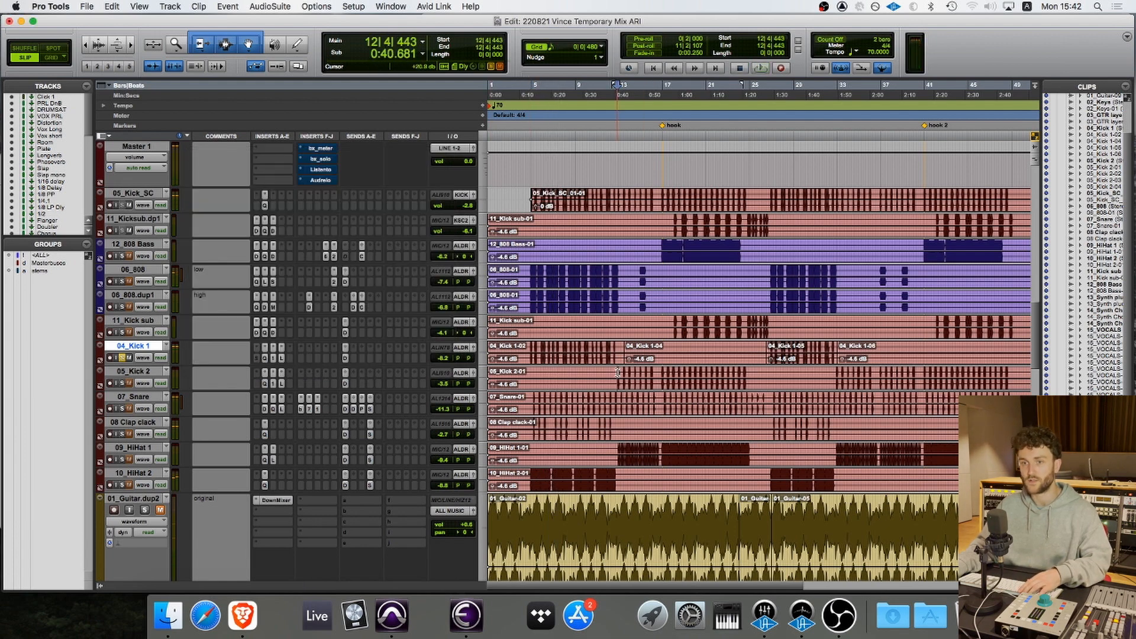
left_click(121, 383)
left_click(121, 358)
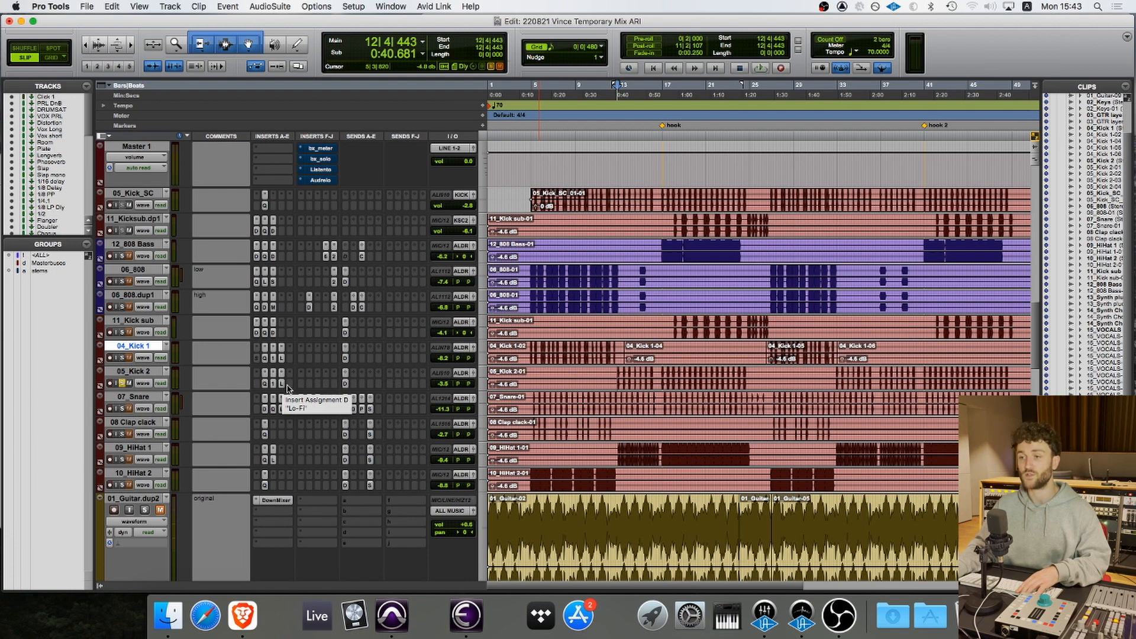
scroll(306, 377, "right", 3)
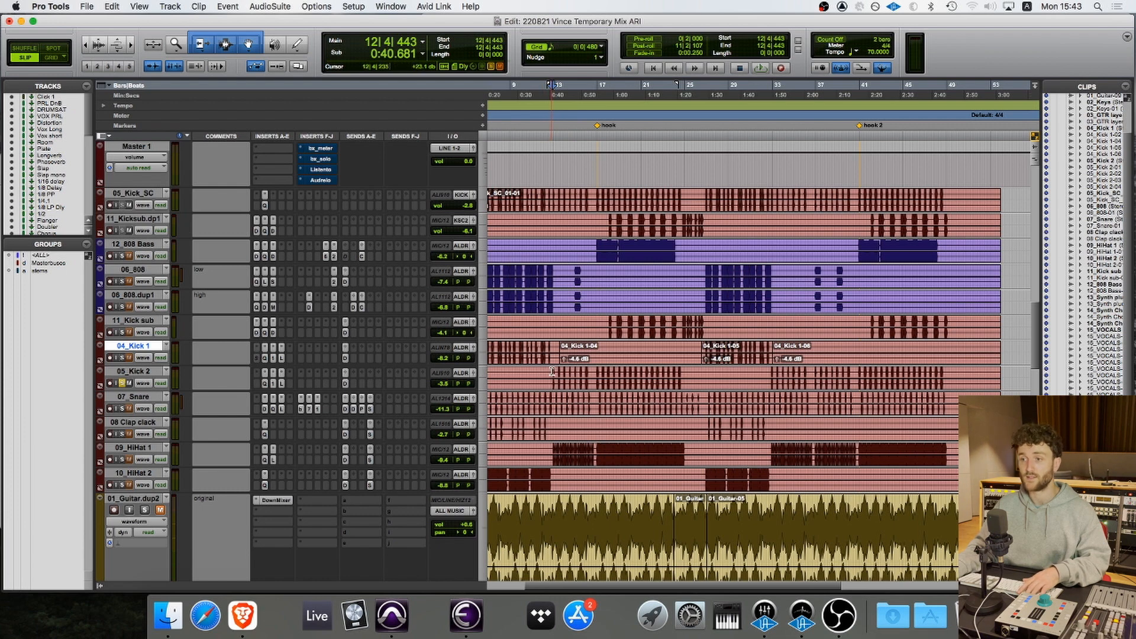
left_click(596, 371)
left_click(591, 372)
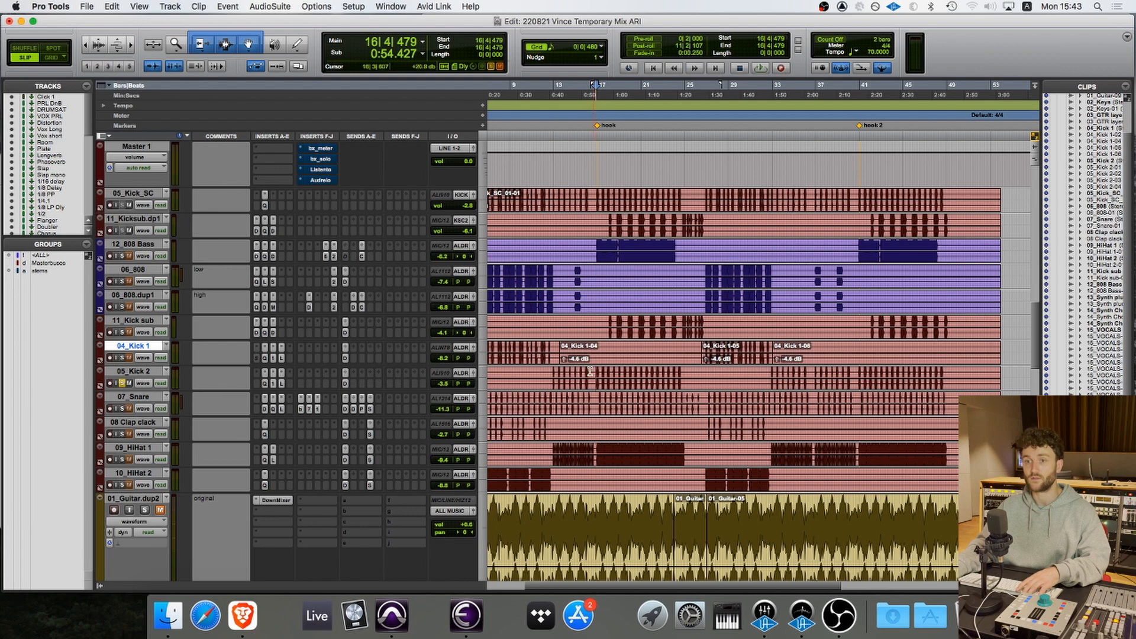
key("space")
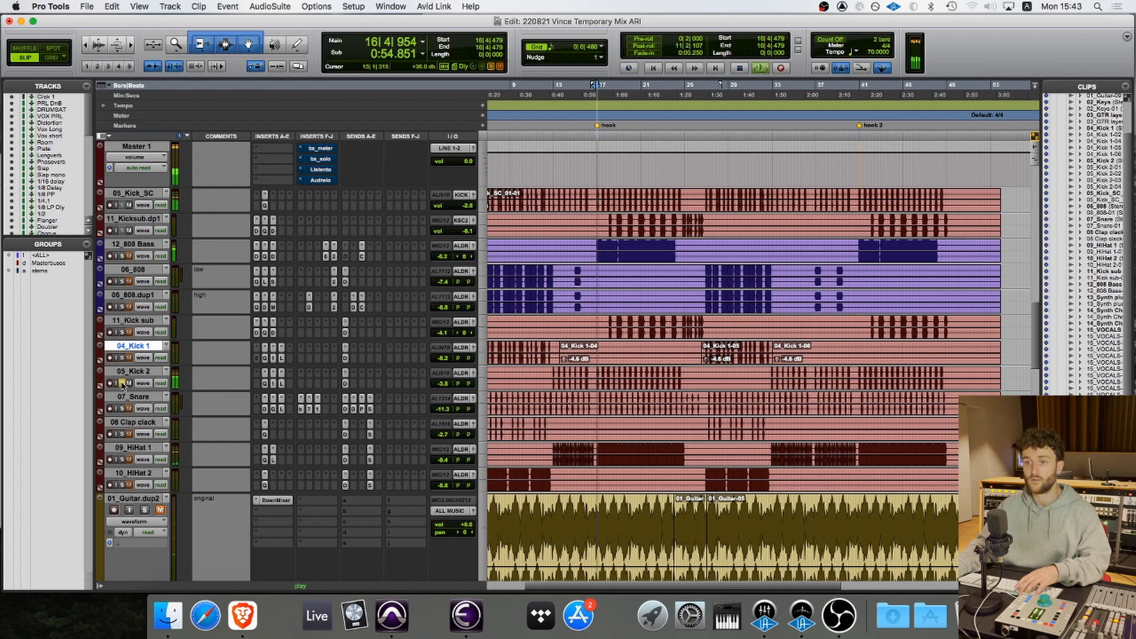
key("space")
- Inspect the Pro-Q 3 curve on 05_Kick 2, and compare its dbx 160 bypassed and active during playback
left_click(264, 385)
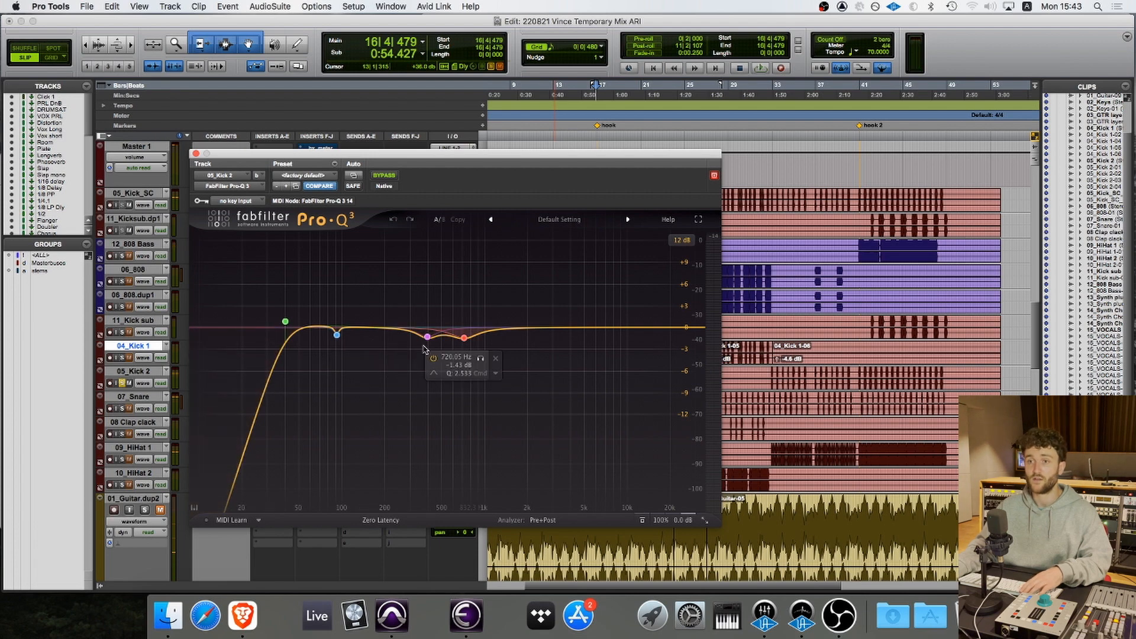
left_click(196, 154)
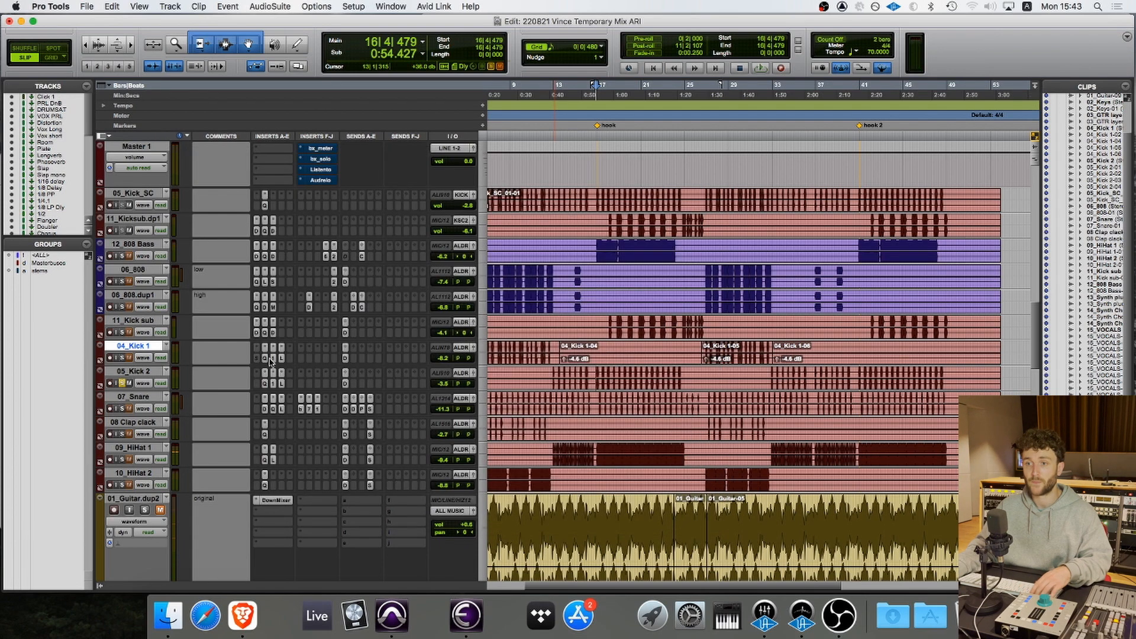
left_click(274, 383)
key("space")
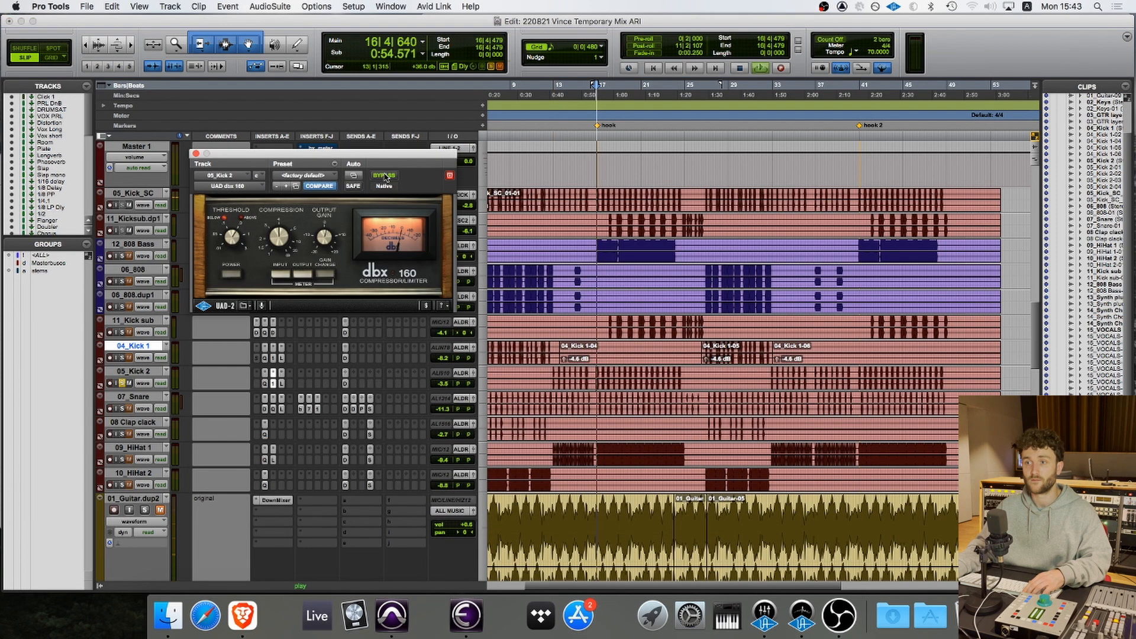
left_click(384, 175)
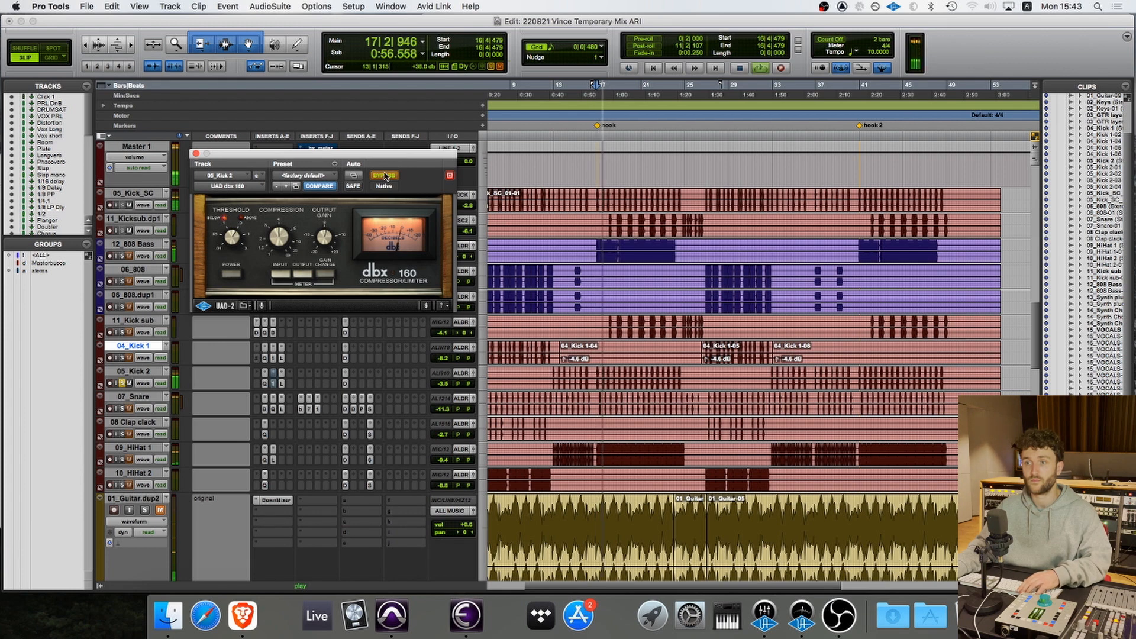
left_click(384, 175)
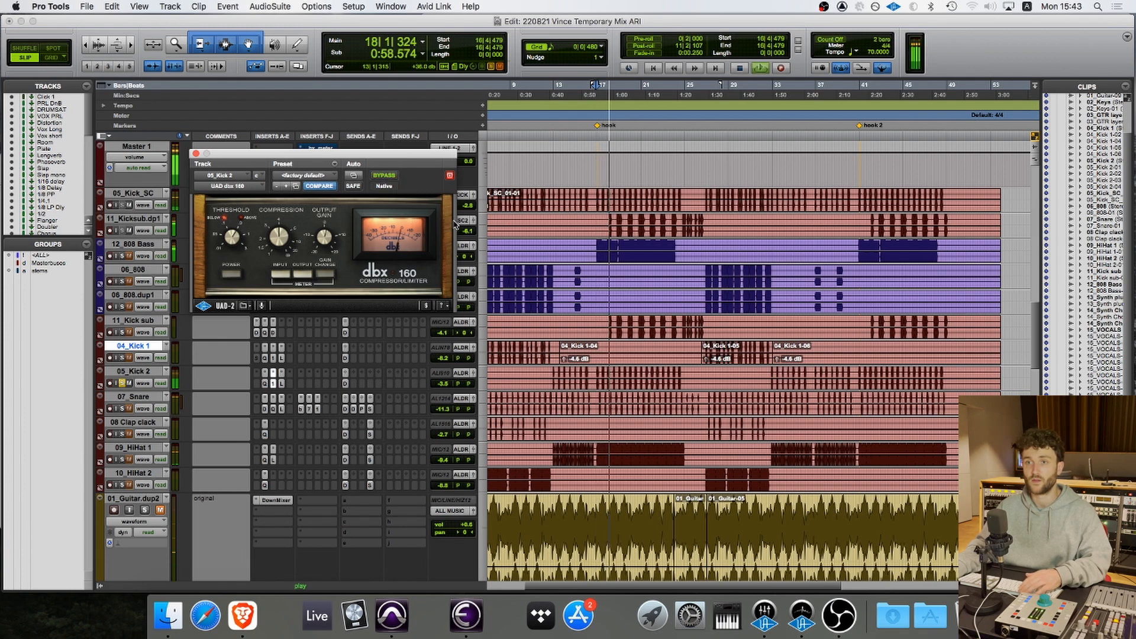
key("space")
left_click(196, 154)
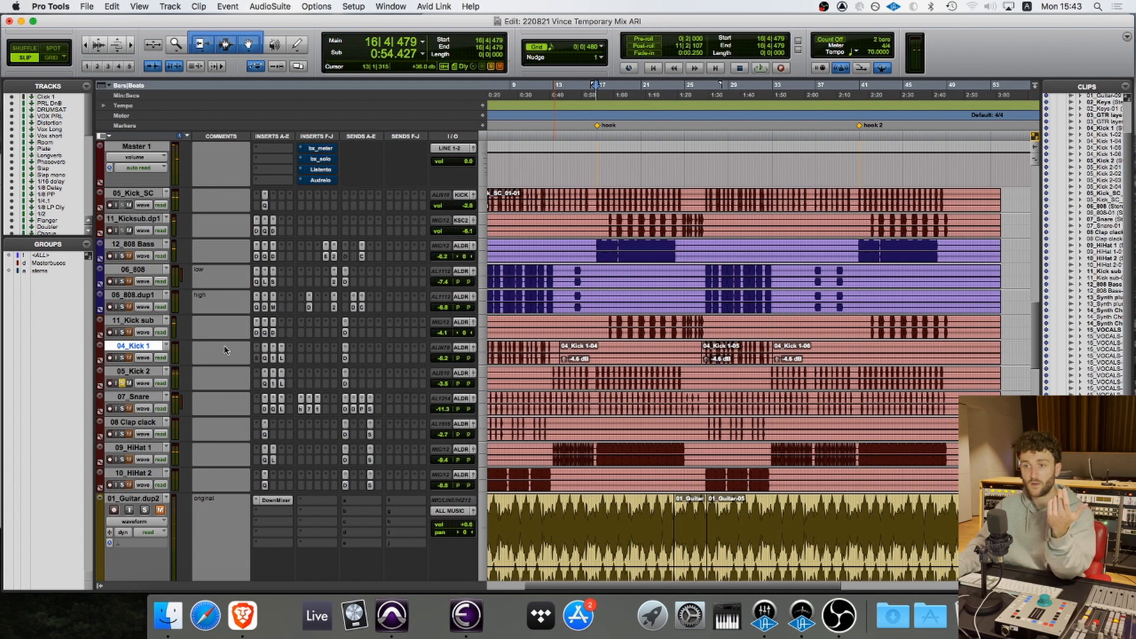
- Review the dbx 160 and Lo-Fi settings on 05_Kick 2, closing each plug-in after viewing it
left_click(274, 385)
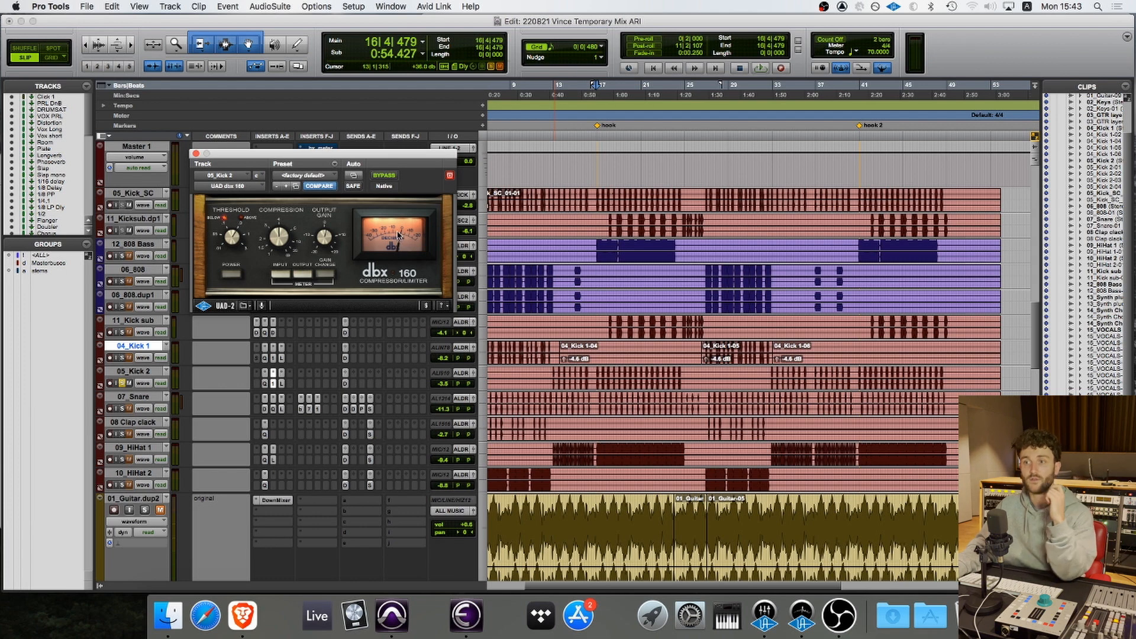
left_click(196, 154)
left_click(282, 383)
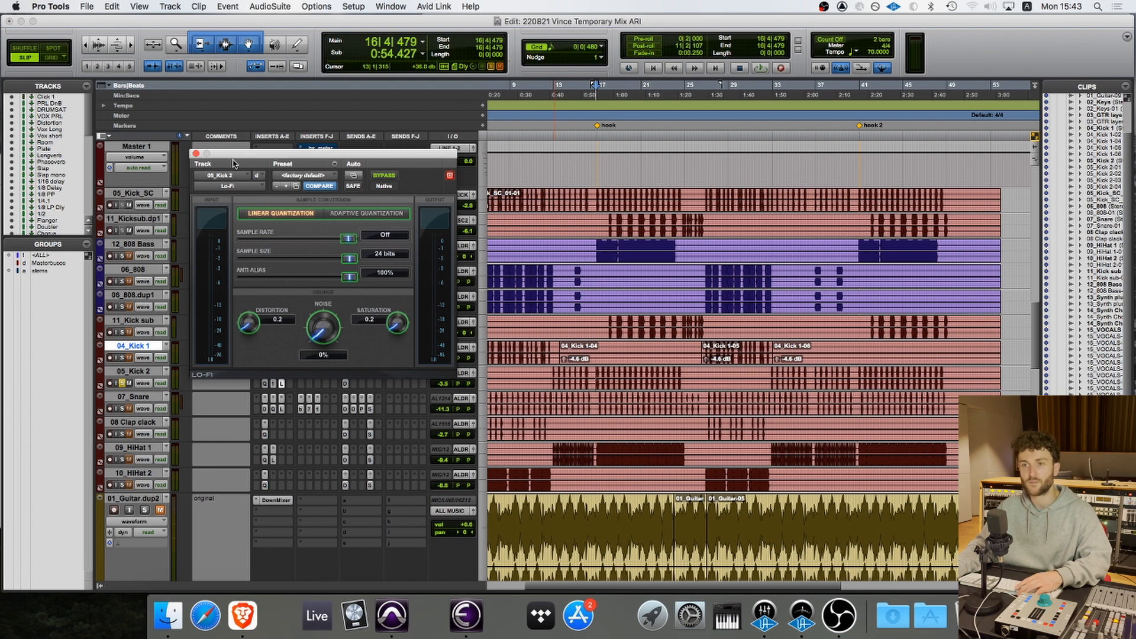
left_click(196, 153)
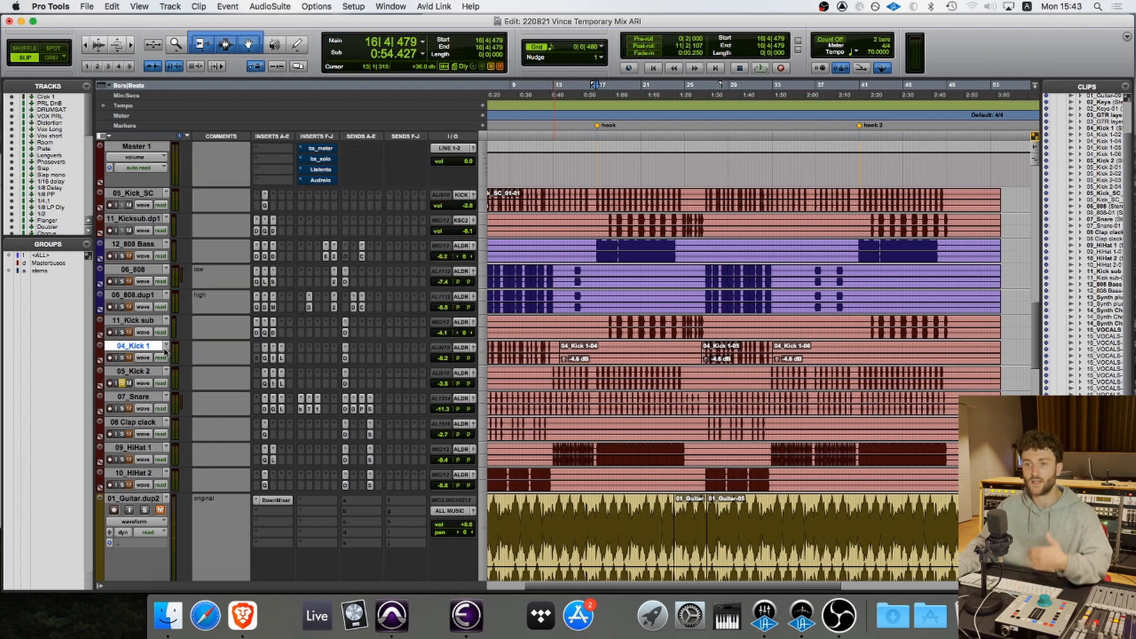
- Solo 09_HiHat 1 instead of 05_Kick 2, with its Lo-Fi open and the playback position at 18|2|544
left_click(121, 383)
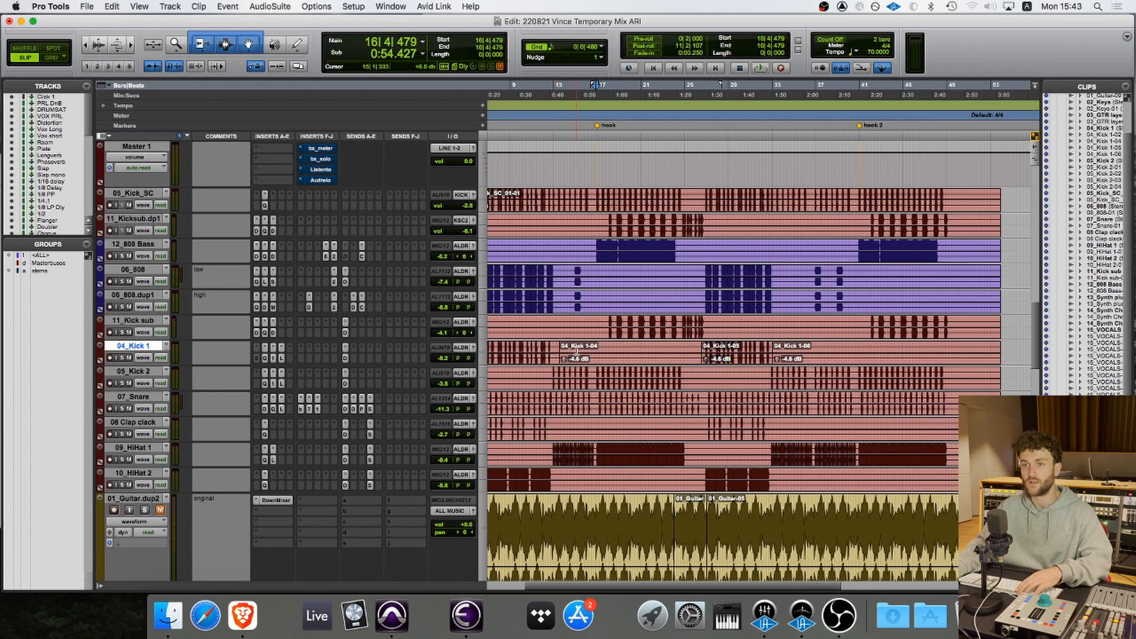
scroll(568, 370, "up", 3)
scroll(564, 402, "down", 5)
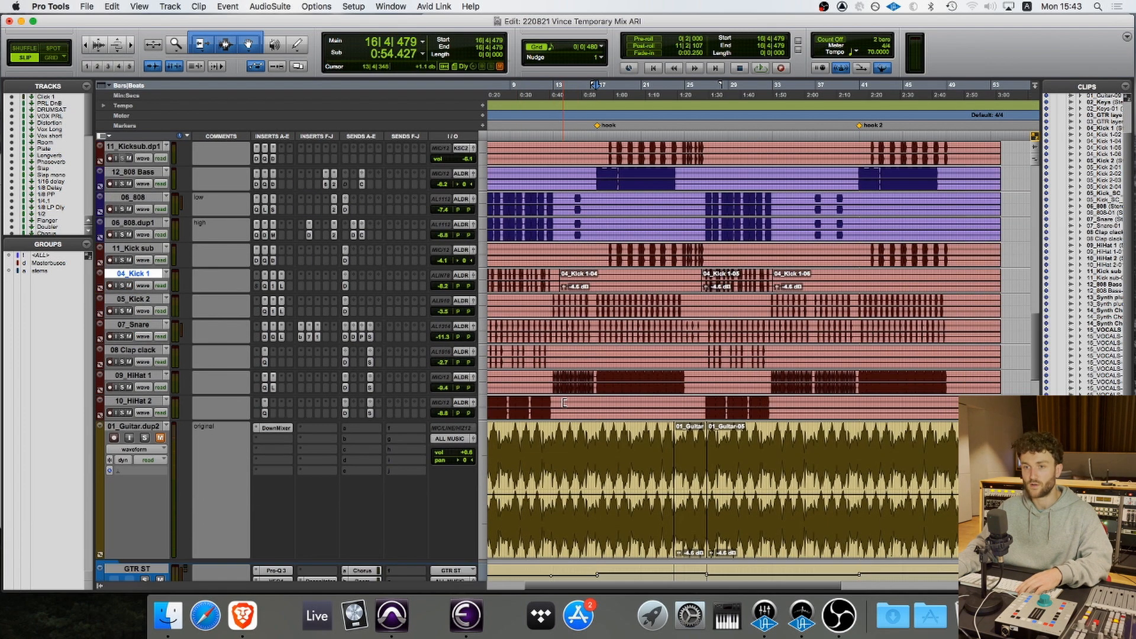
left_click(272, 388)
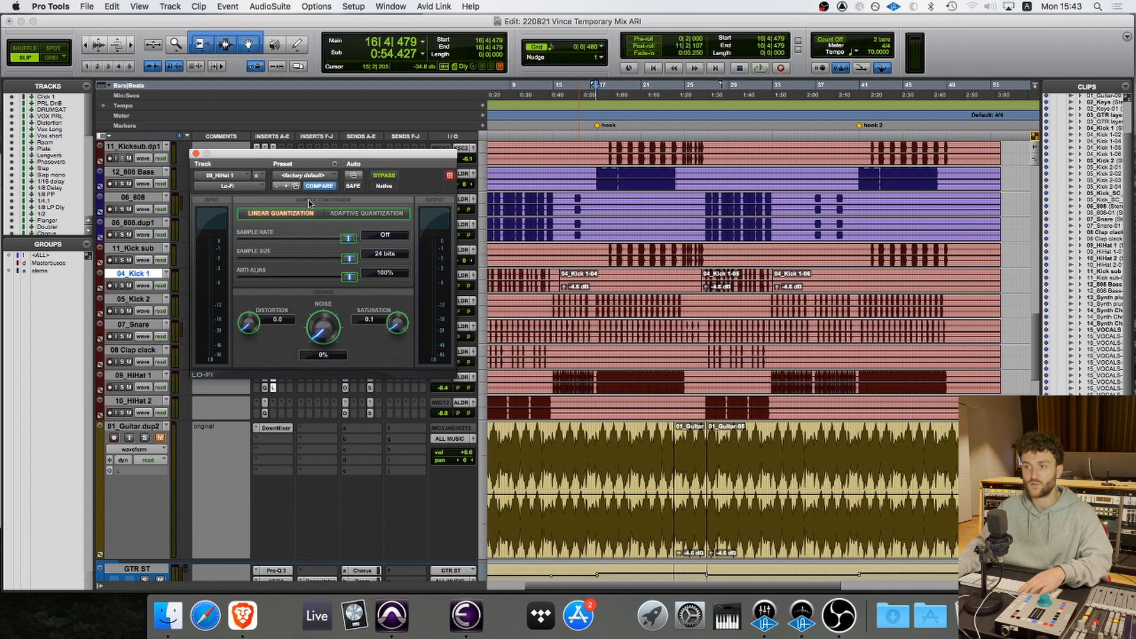
left_click(612, 376)
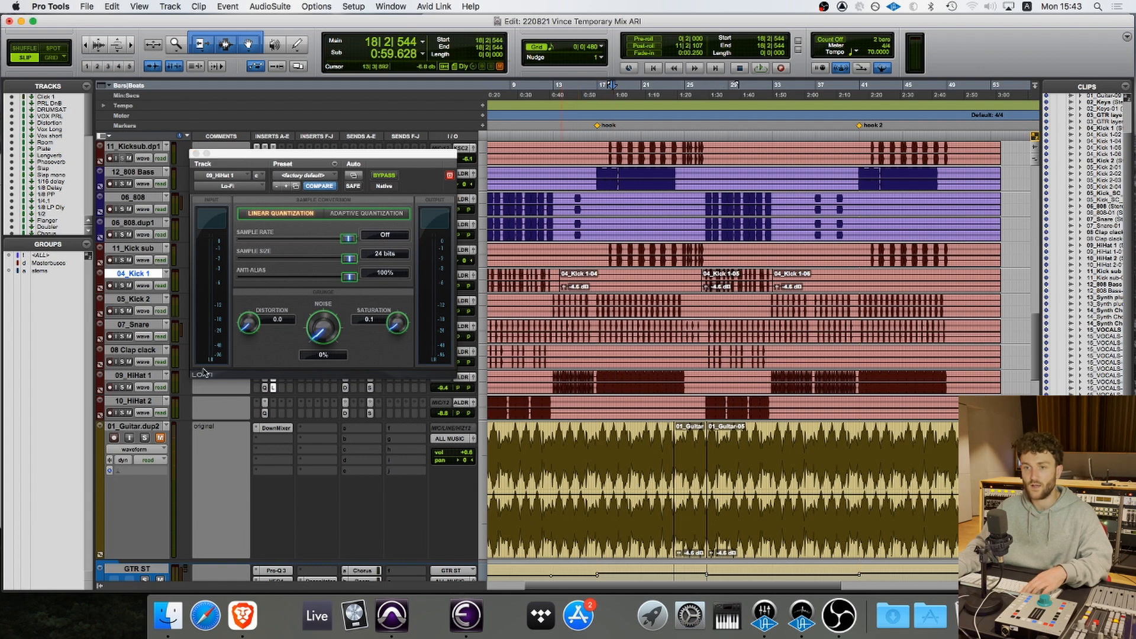
left_click(123, 387)
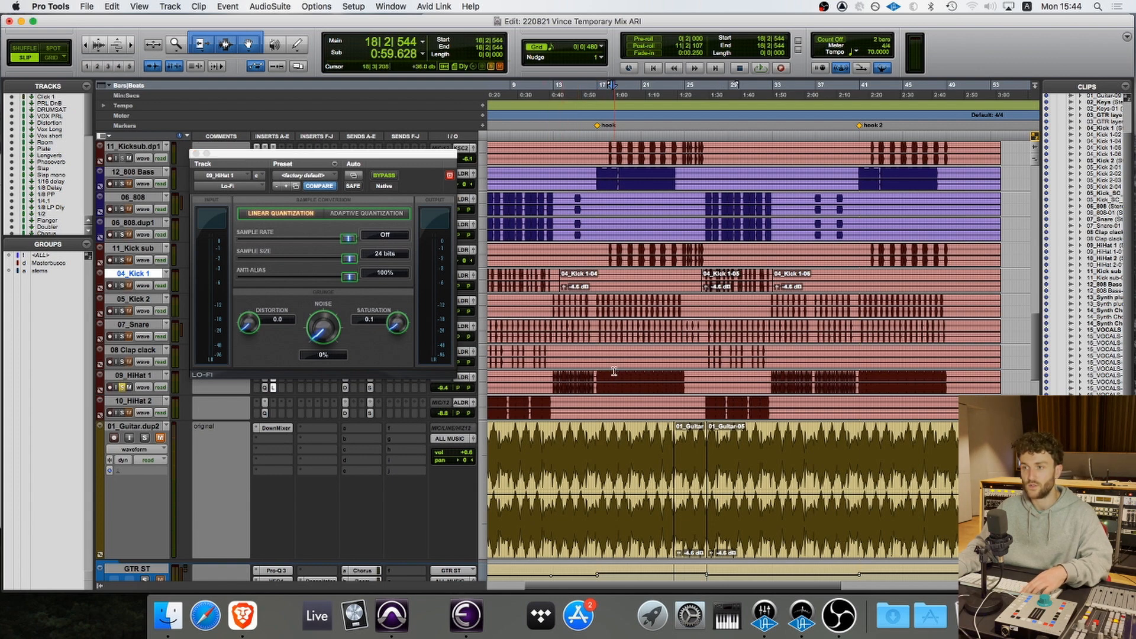
- Compare the Lo-Fi on 09_HiHat 1 bypassed and active during playback, and inspect the track's Pro-Q 3 curve
key("space")
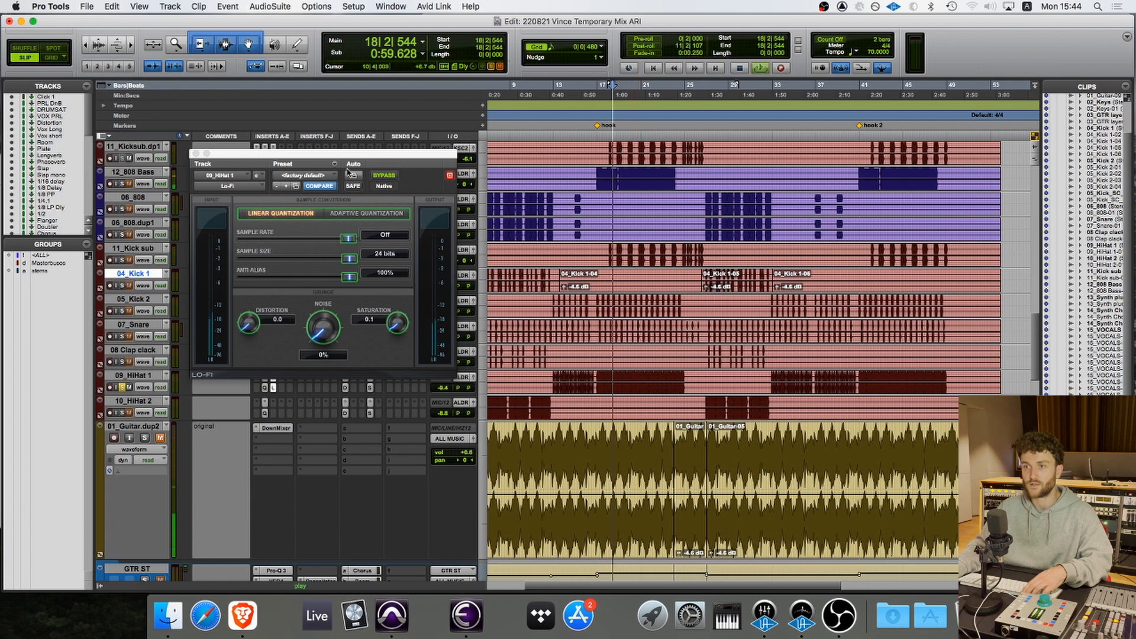
left_click(386, 178)
left_click(386, 177)
left_click(385, 178)
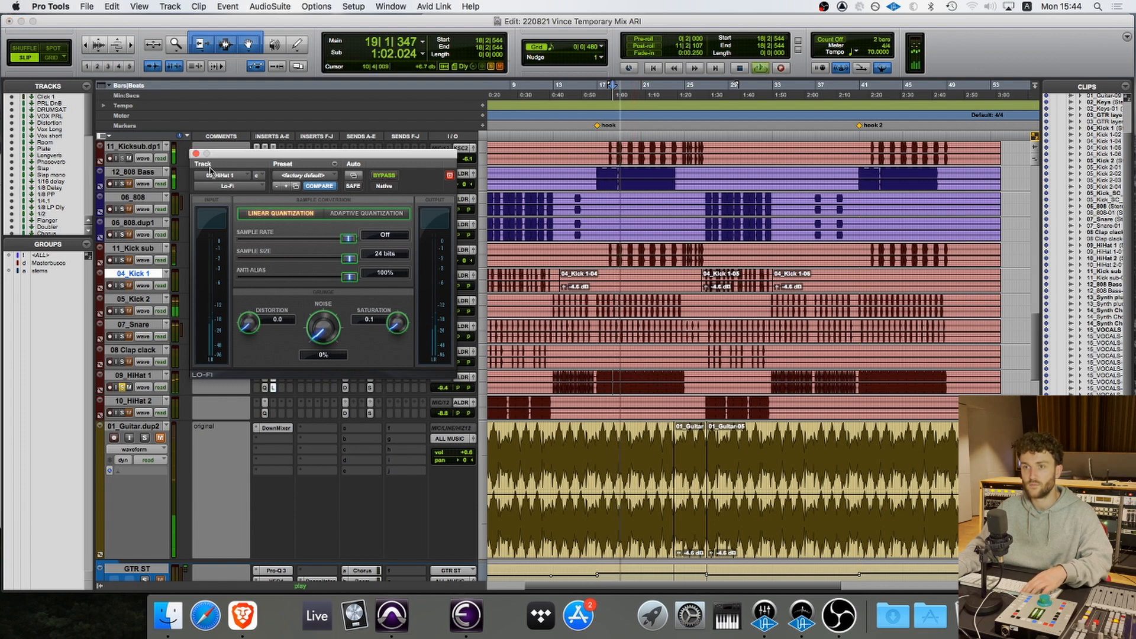
key("space")
left_click(195, 155)
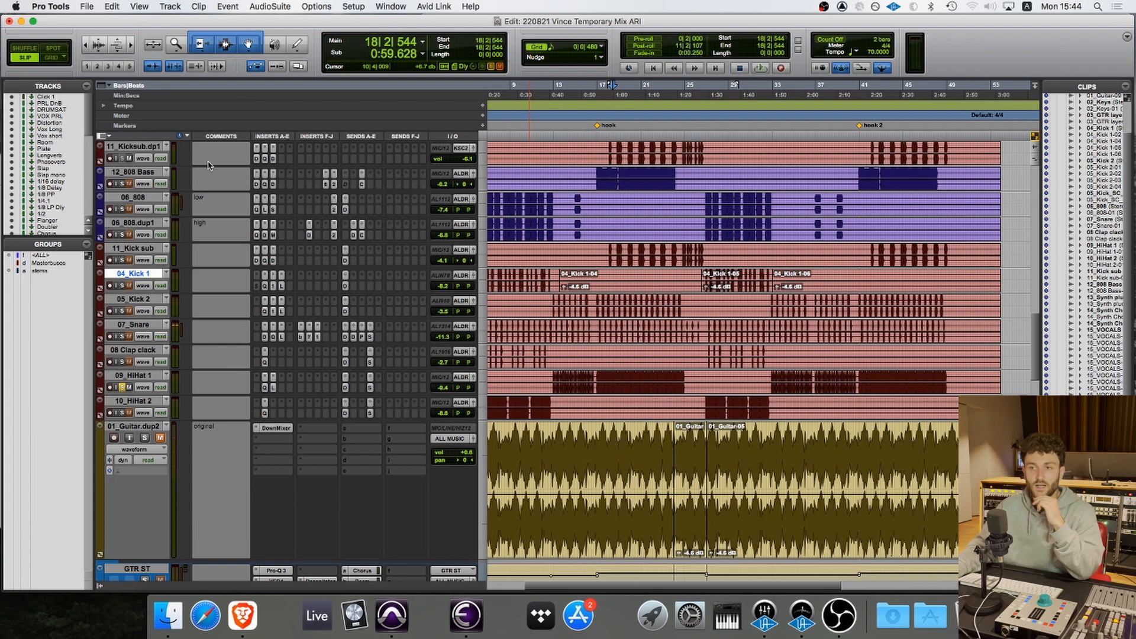
left_click(265, 389)
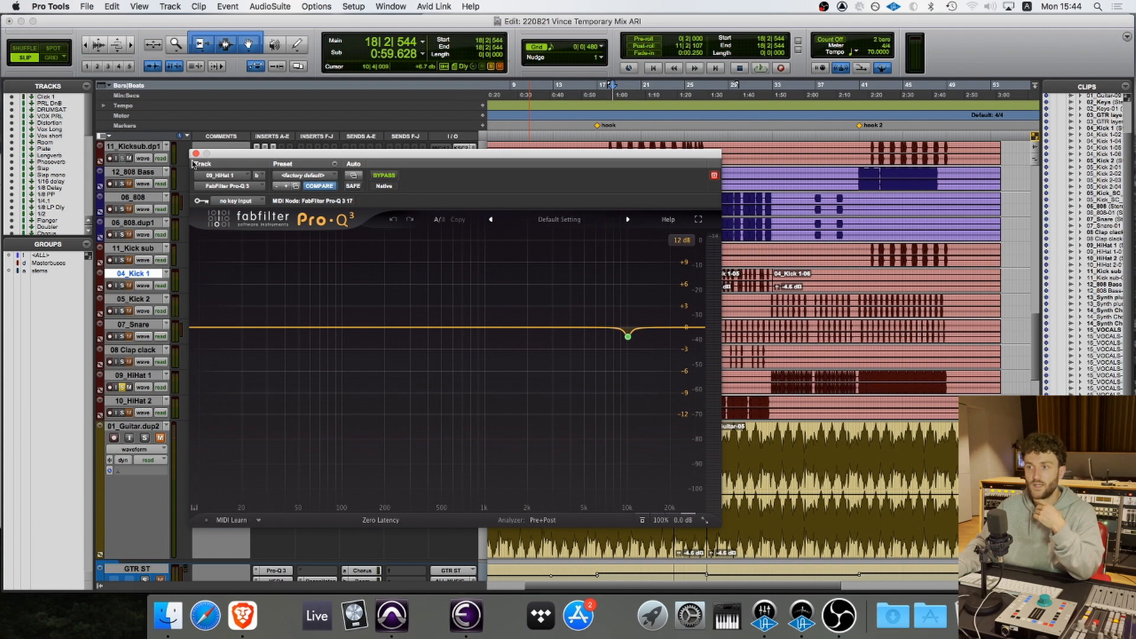
mouse_move(616, 307)
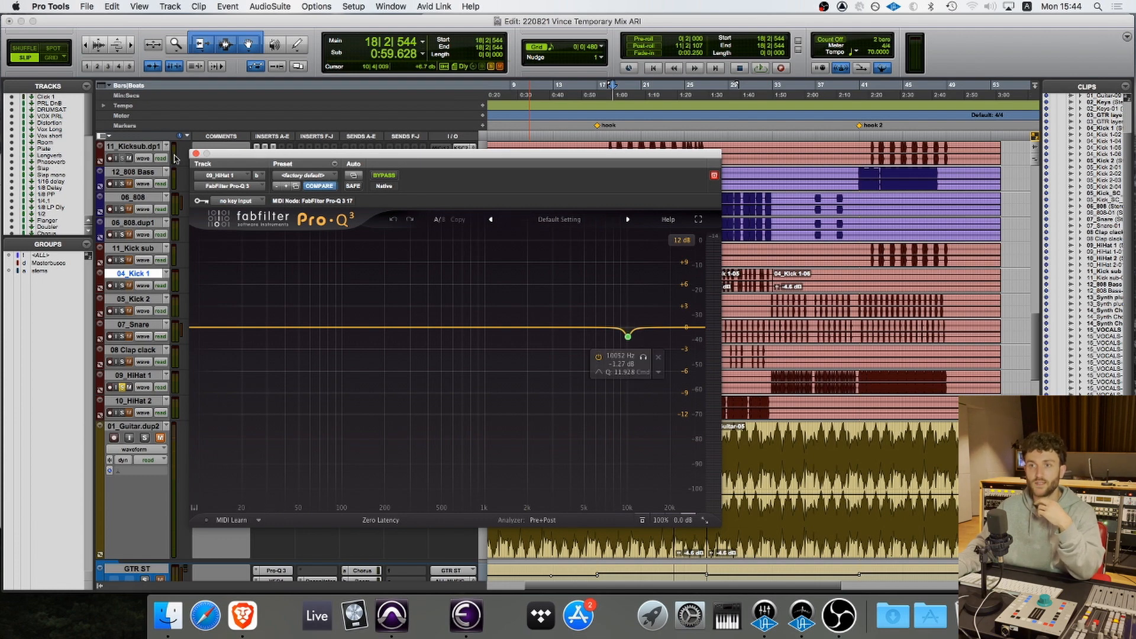
- Close the Pro-Q 3 on 09_HiHat 1 and take the track out of solo
left_click(196, 153)
left_click(123, 388)
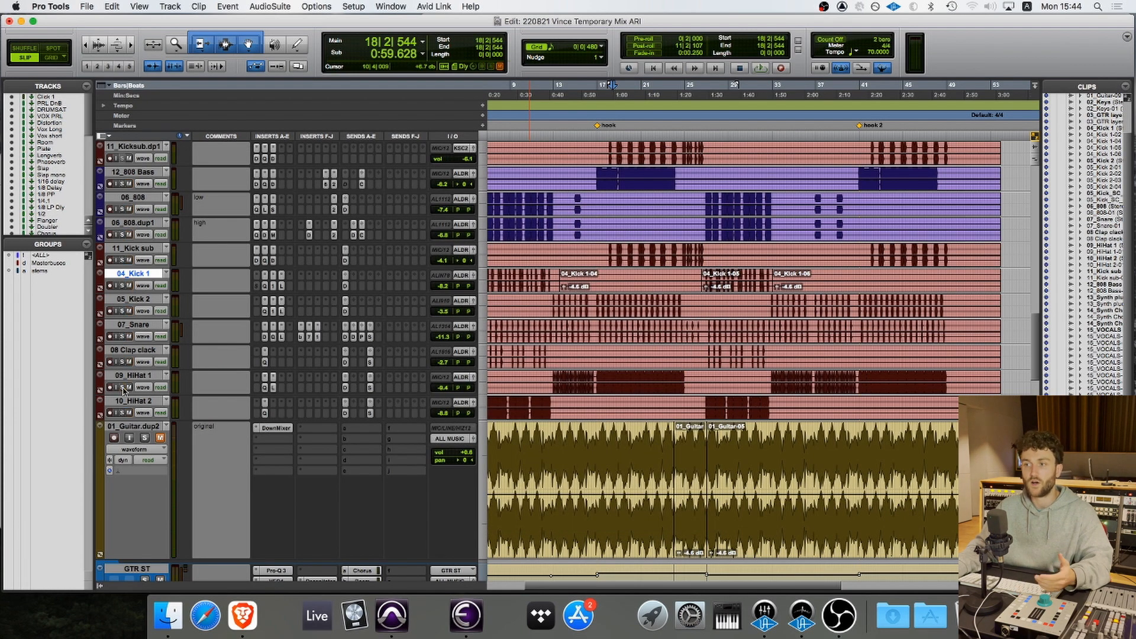
- Inspect the UAD Lexicon 480L and the AMS RMX16 Expanded reverb inserts on the Vox Long track
scroll(239, 377, "up", 10)
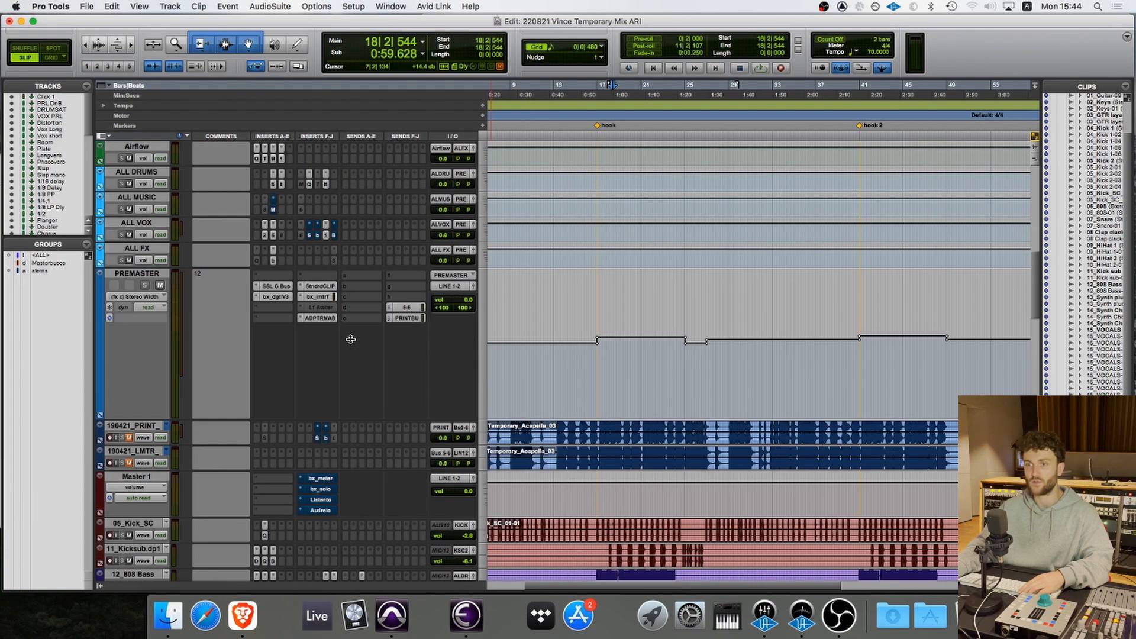
scroll(355, 340, "down", 10)
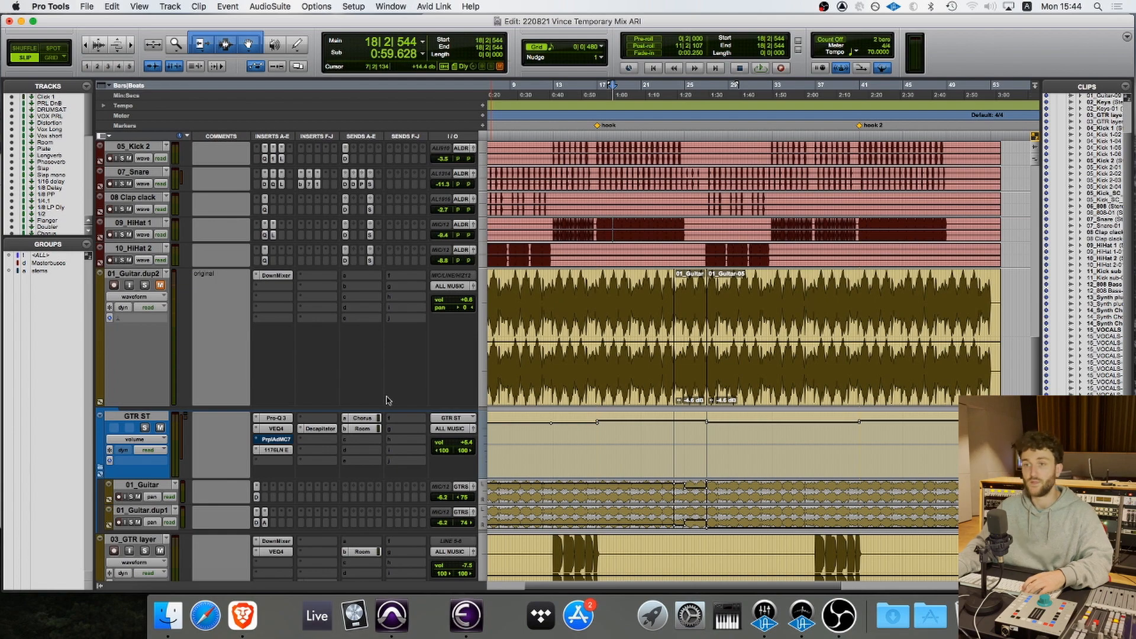
scroll(375, 402, "up", 10)
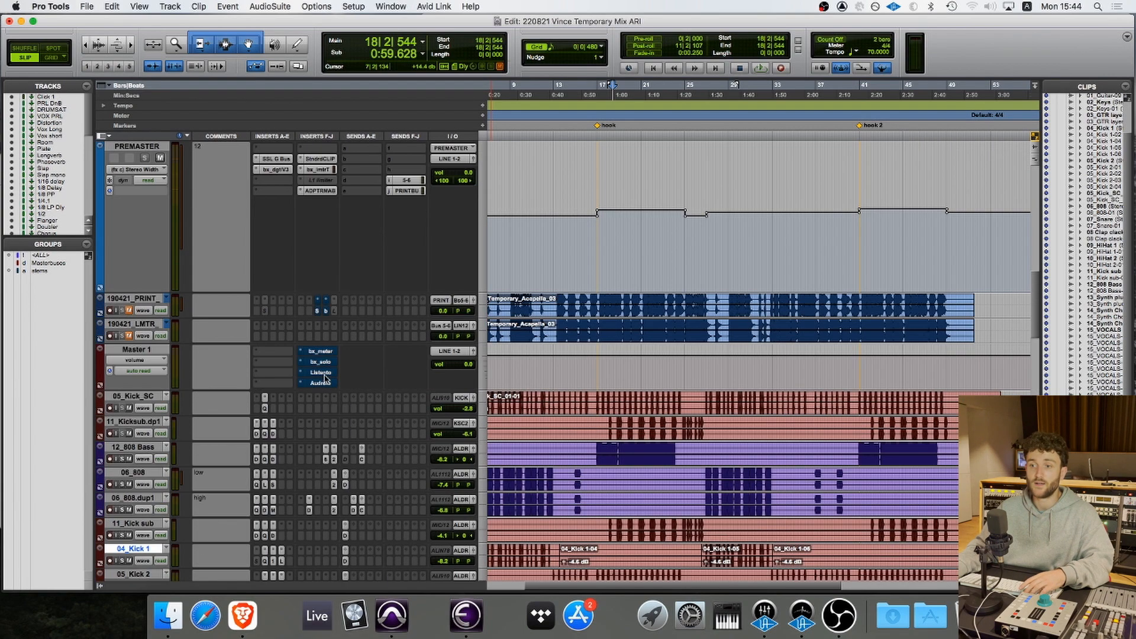
scroll(372, 402, "up", 10)
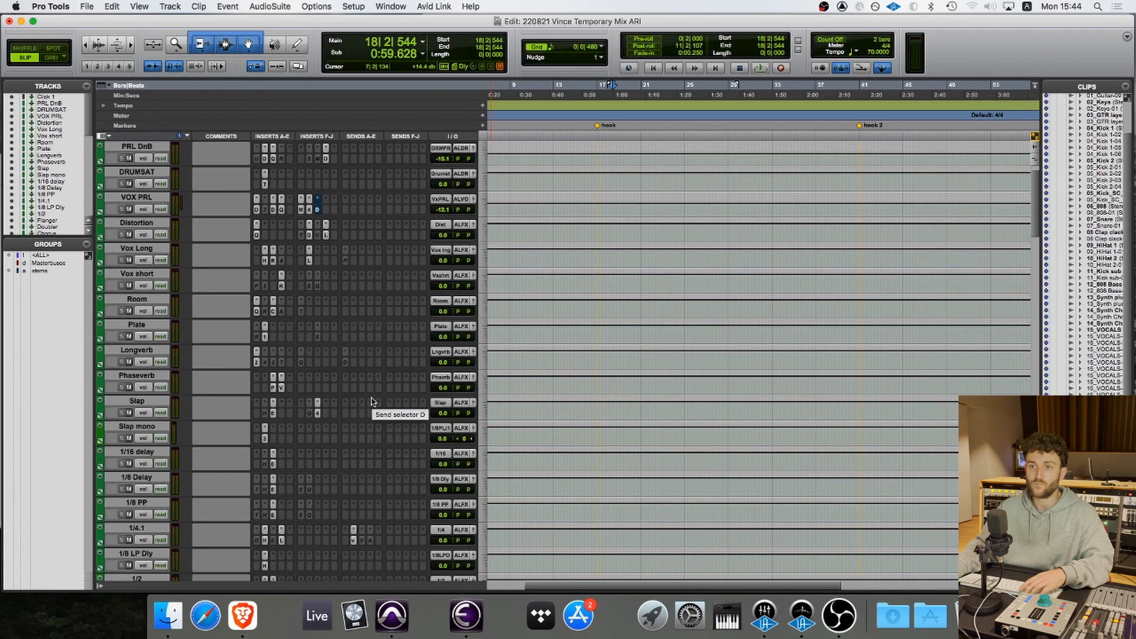
scroll(372, 401, "up", 1)
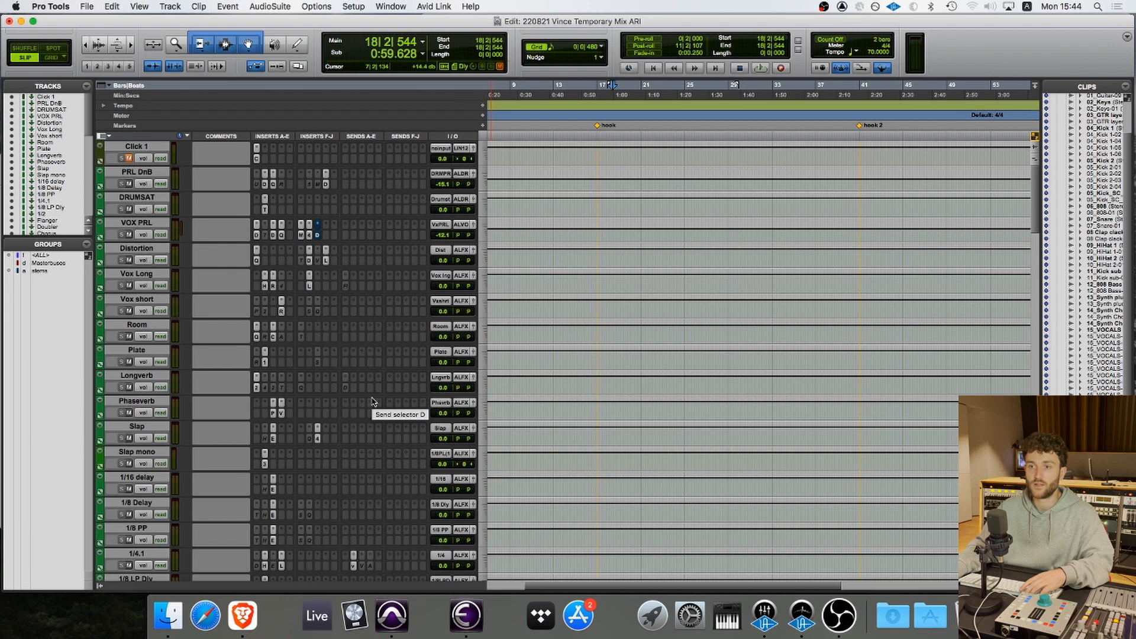
left_click(280, 289)
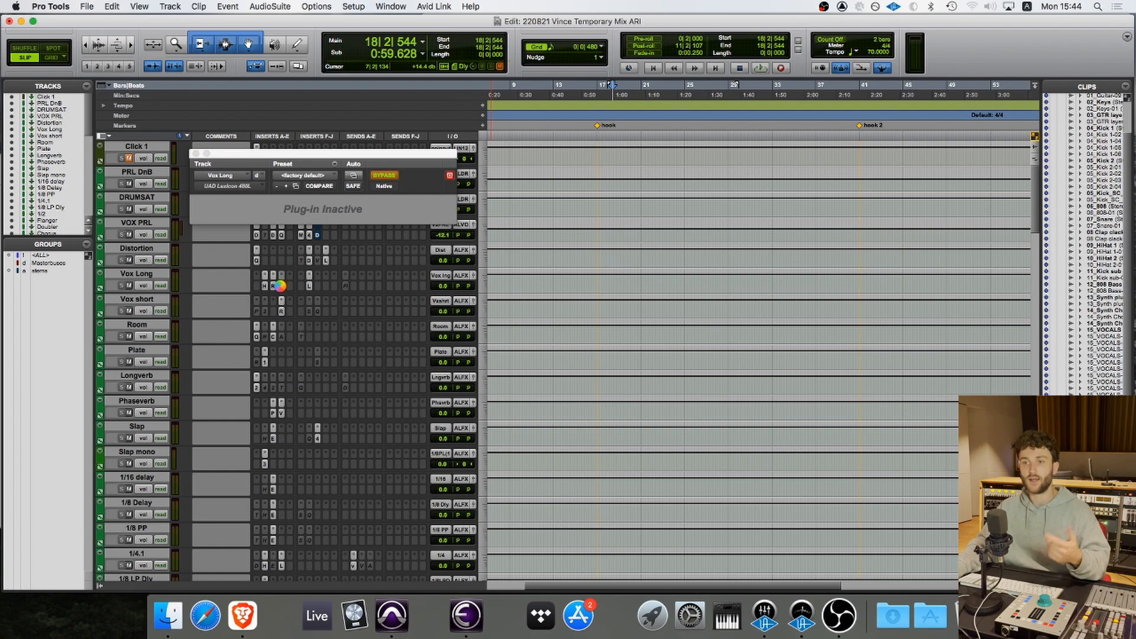
left_click_drag(275, 167, 630, 122)
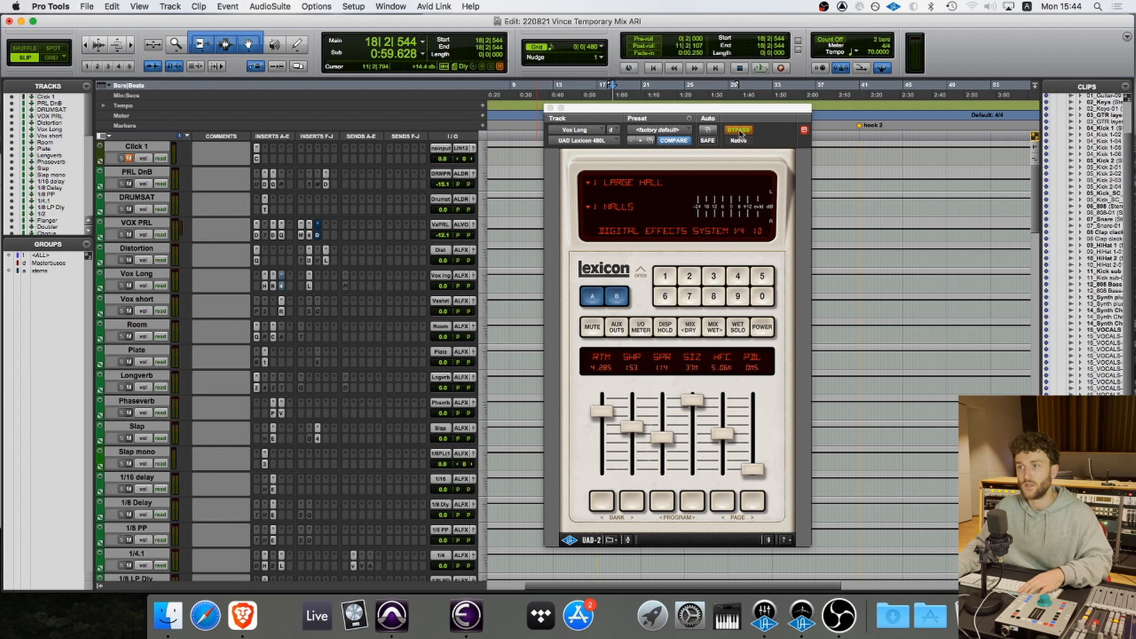
left_click(273, 287)
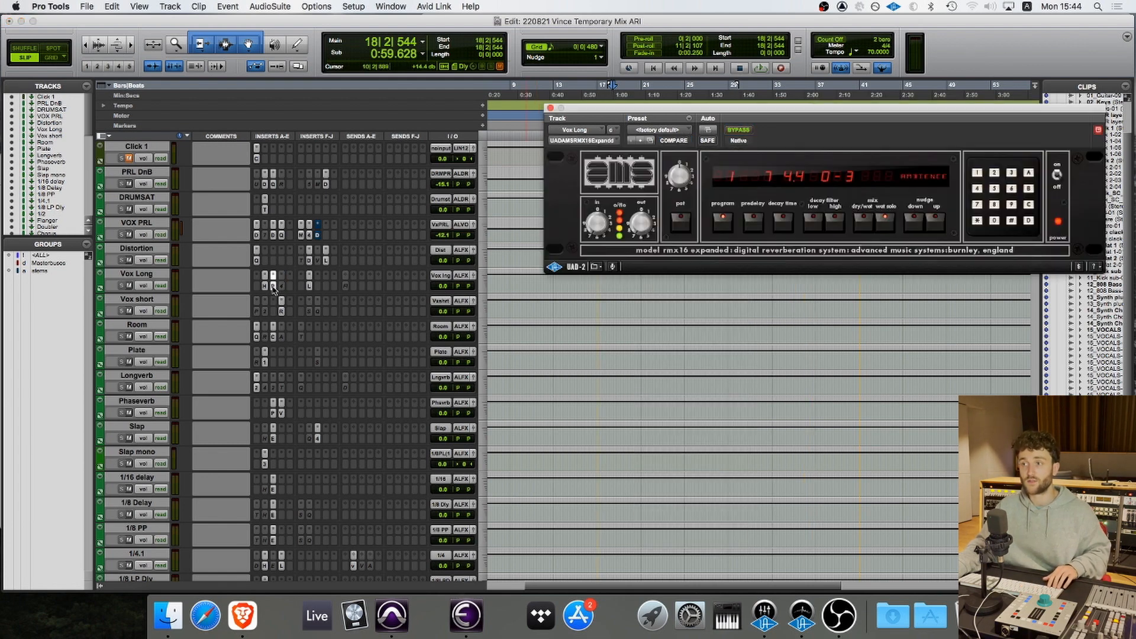
left_click_drag(815, 117, 763, 151)
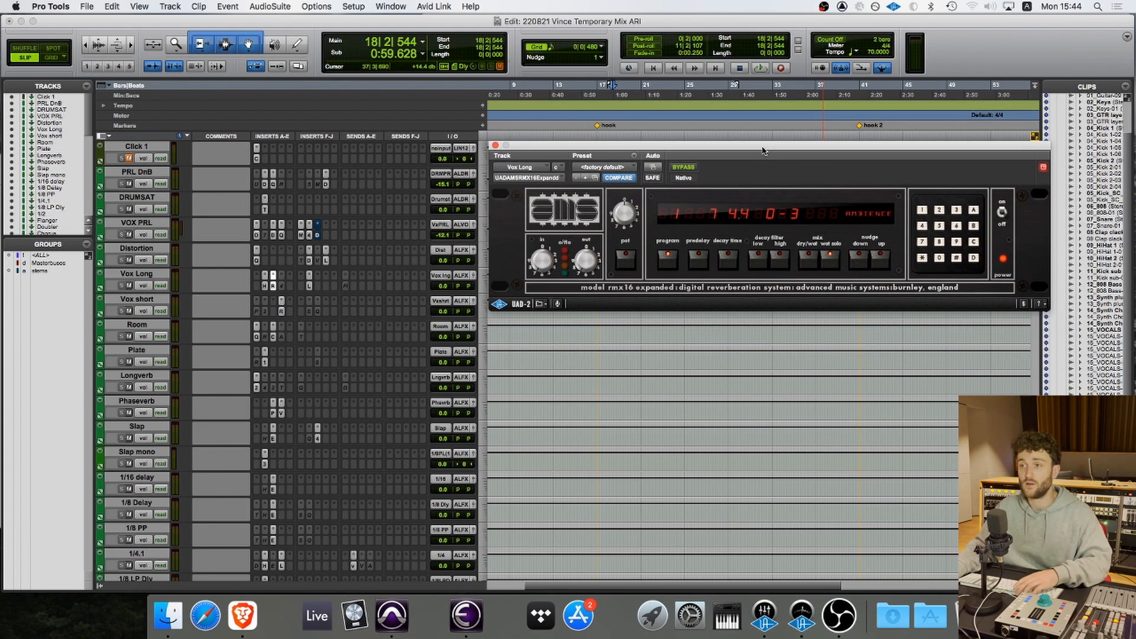
left_click_drag(764, 148, 762, 147)
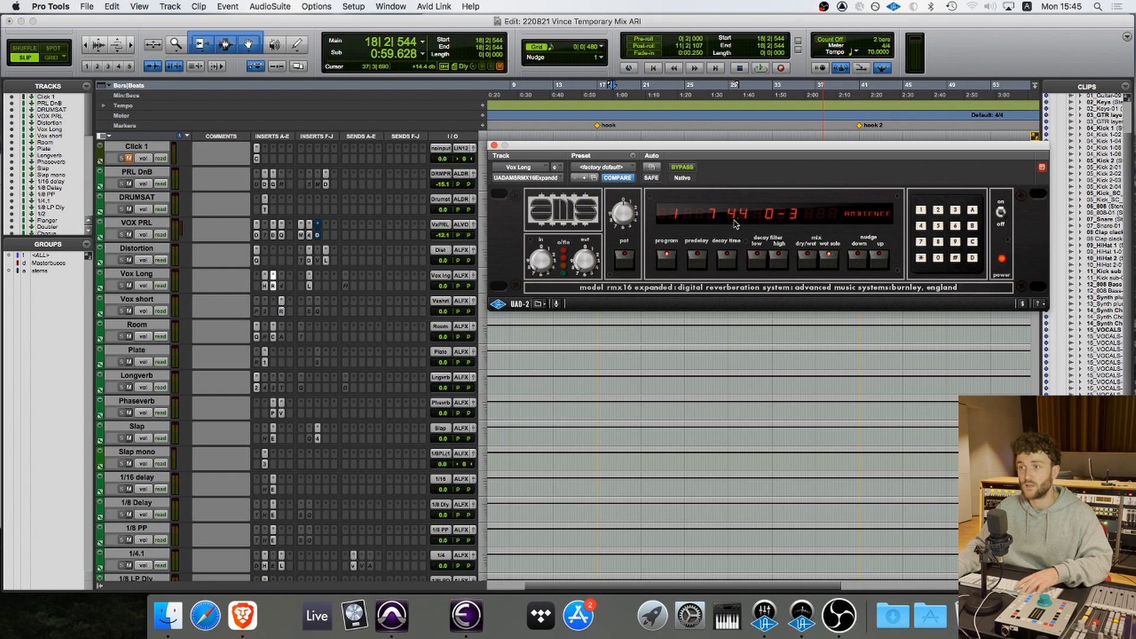
- Inspect the H-Delay on Vox Long, switching its delay time mode to MS and back to Host before closing it
left_click(265, 286)
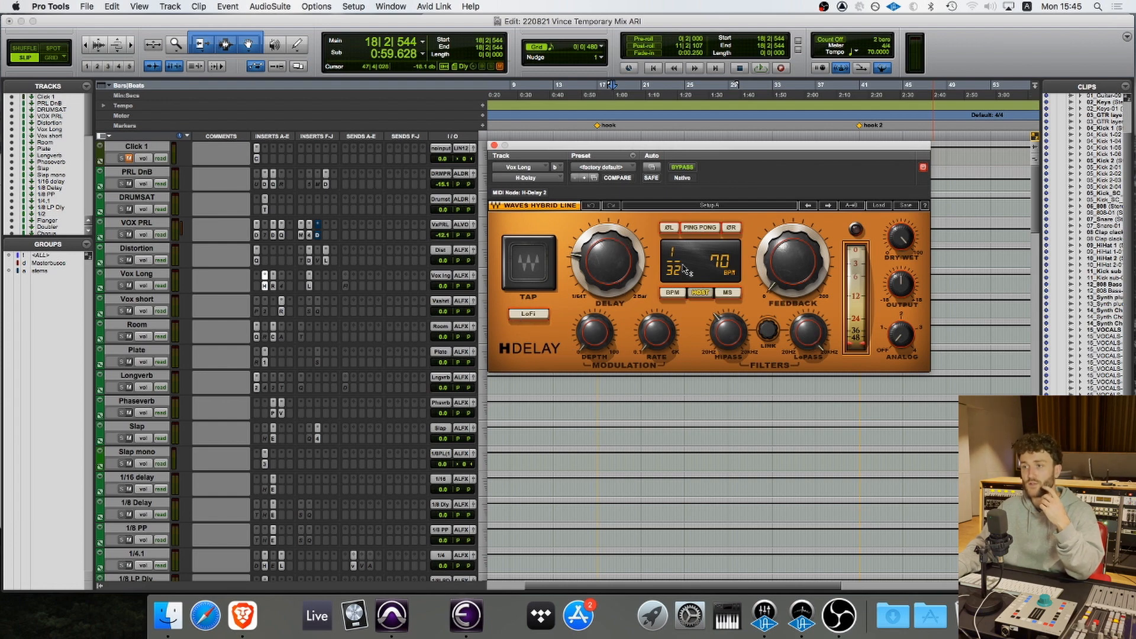
left_click(728, 294)
left_click(699, 293)
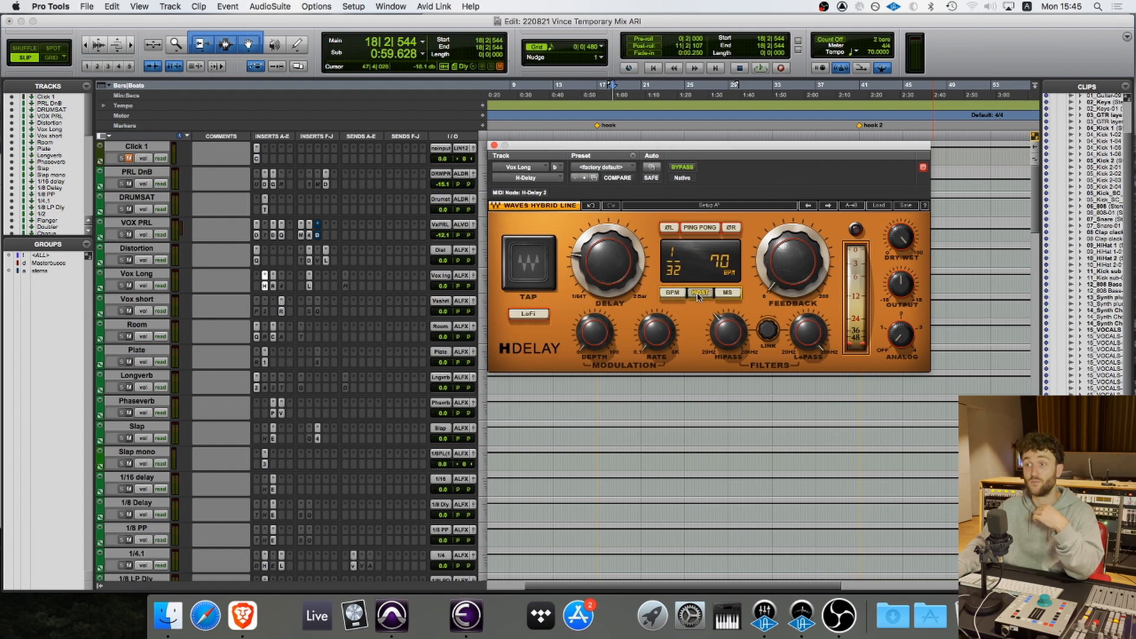
left_click(494, 145)
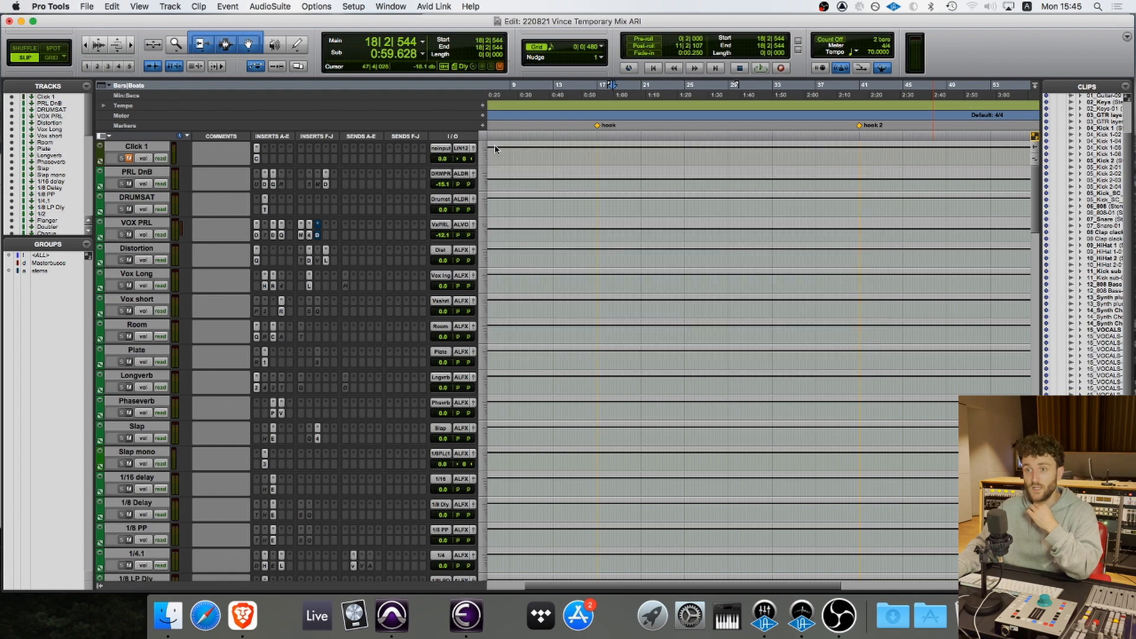
- Review the AMS RMX16 Expanded and Lo-Fi settings on Vox Long, closing each plug-in after viewing it
left_click(274, 287)
left_click_drag(674, 145, 657, 201)
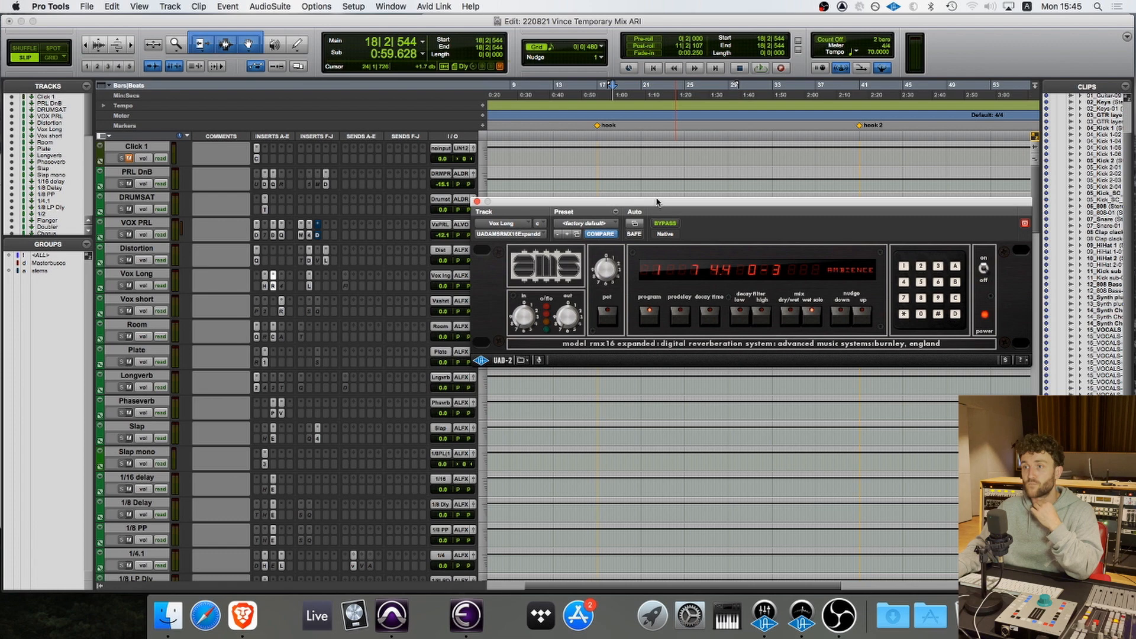
left_click(477, 202)
left_click(271, 286)
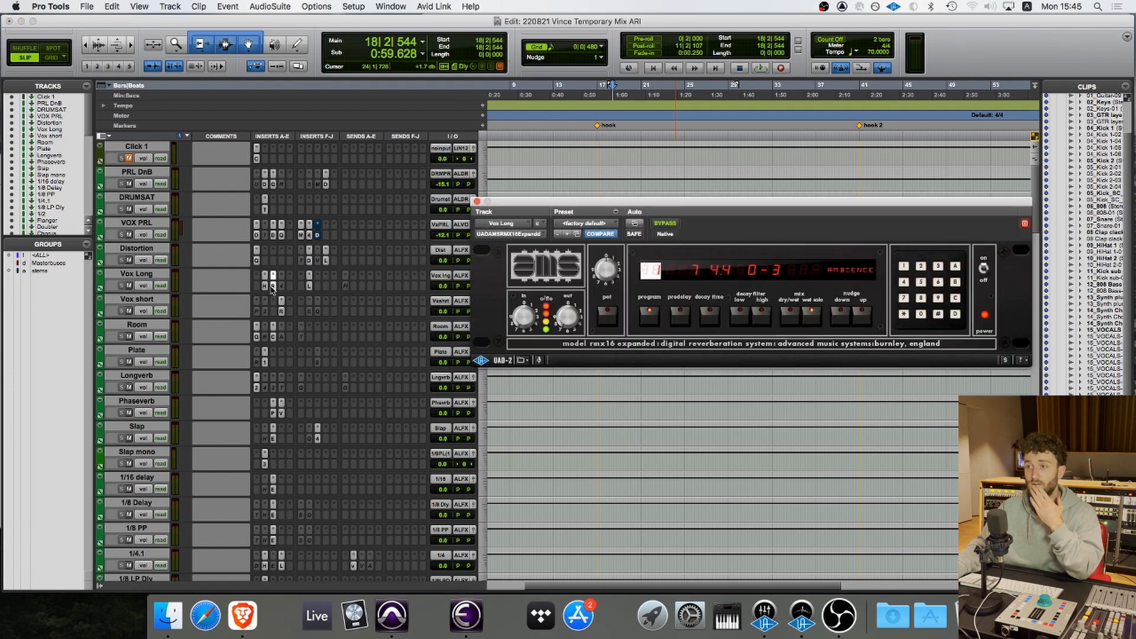
left_click(477, 201)
left_click(309, 275)
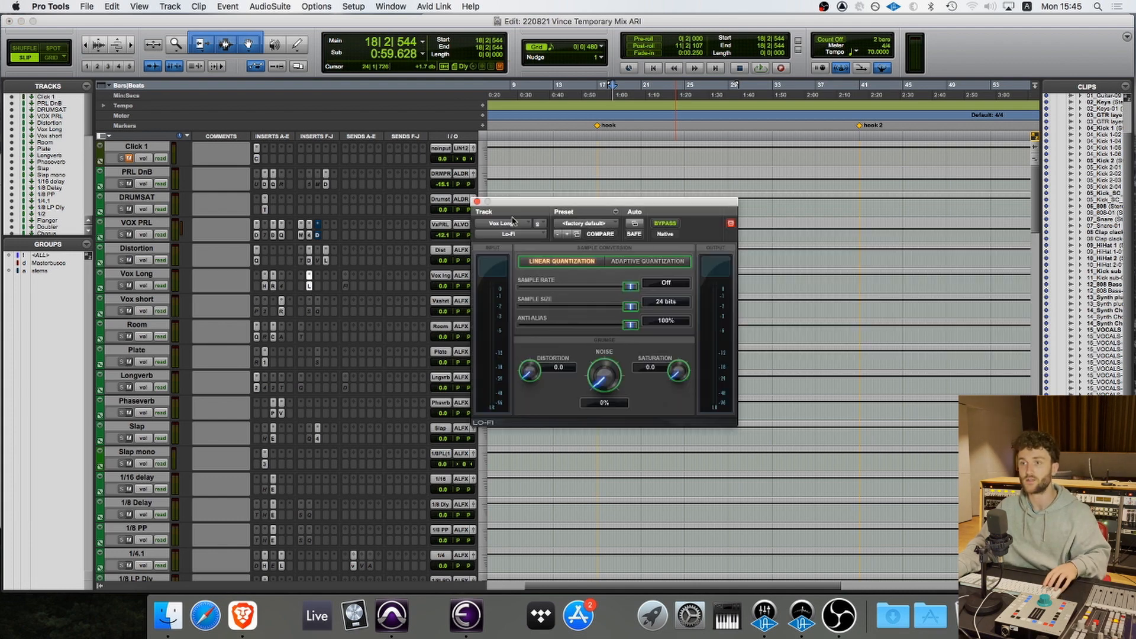
left_click(476, 202)
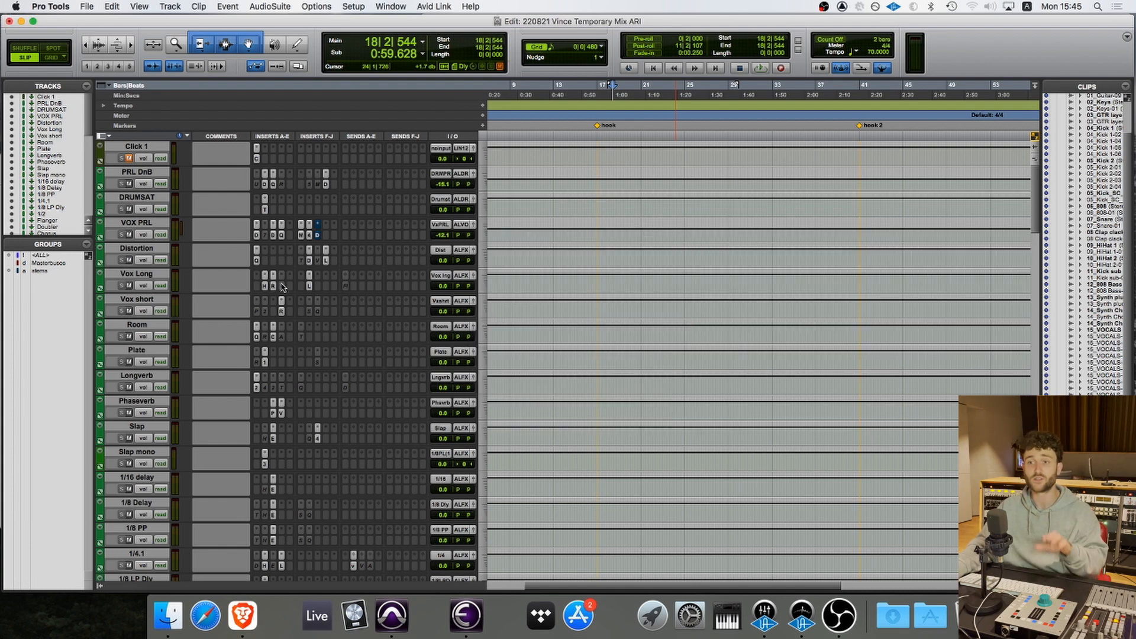
- Activate the Lexicon 480L on Vox Long and compare it with the AMS RMX16 Expanded during playback by alternating their bypasses
left_click(280, 287, "ctrl+super")
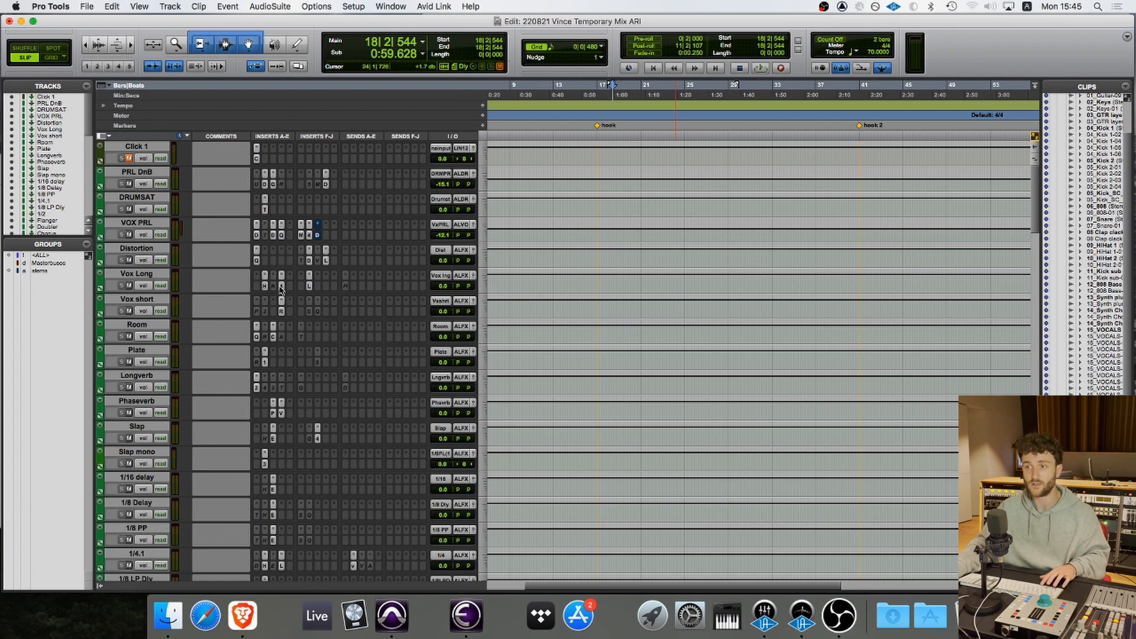
left_click(282, 288)
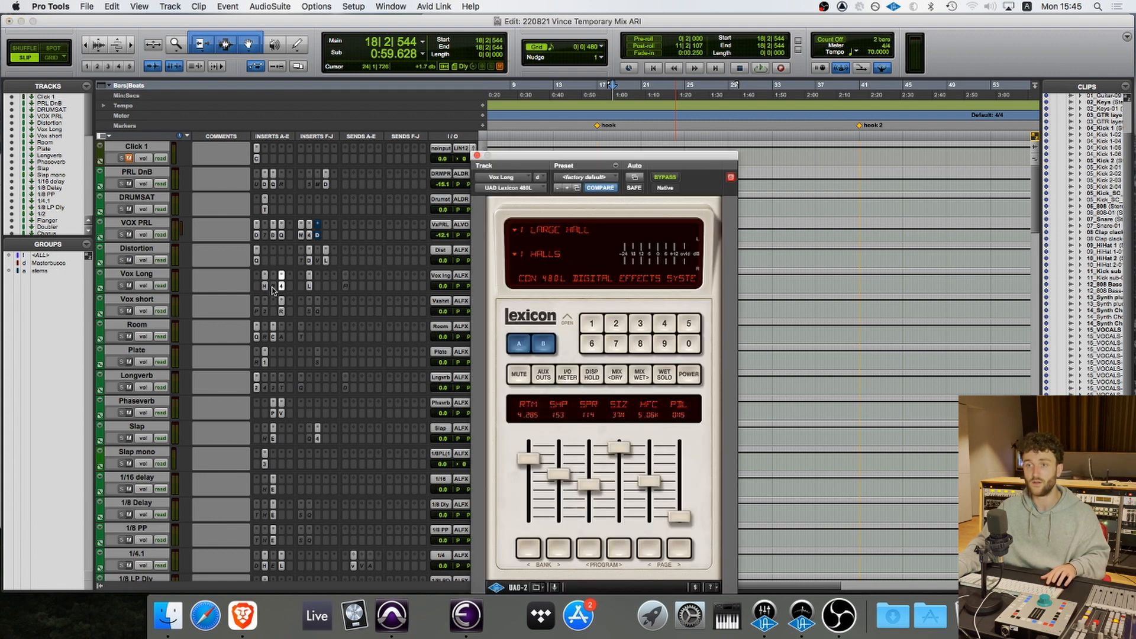
left_click(273, 288, "ctrl+super")
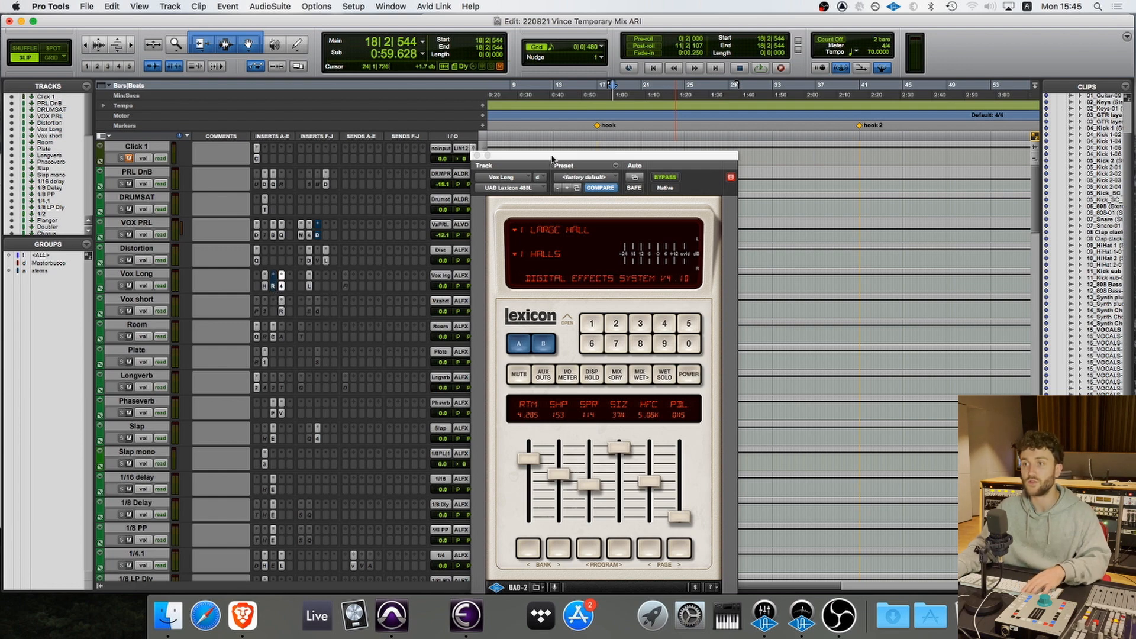
left_click_drag(551, 159, 874, 102)
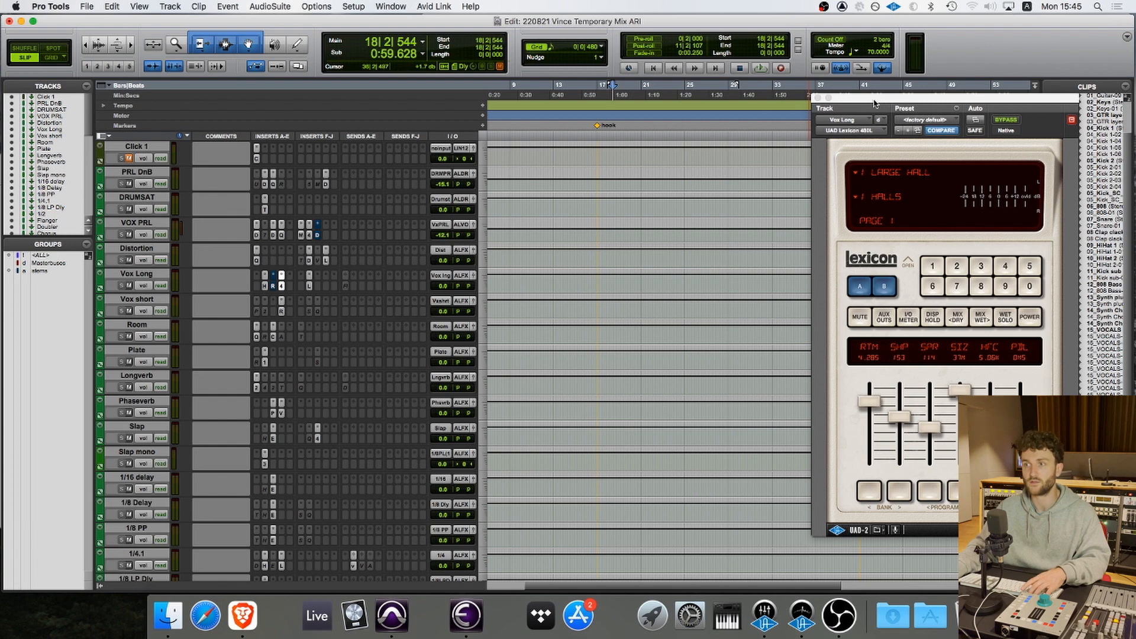
left_click(760, 68)
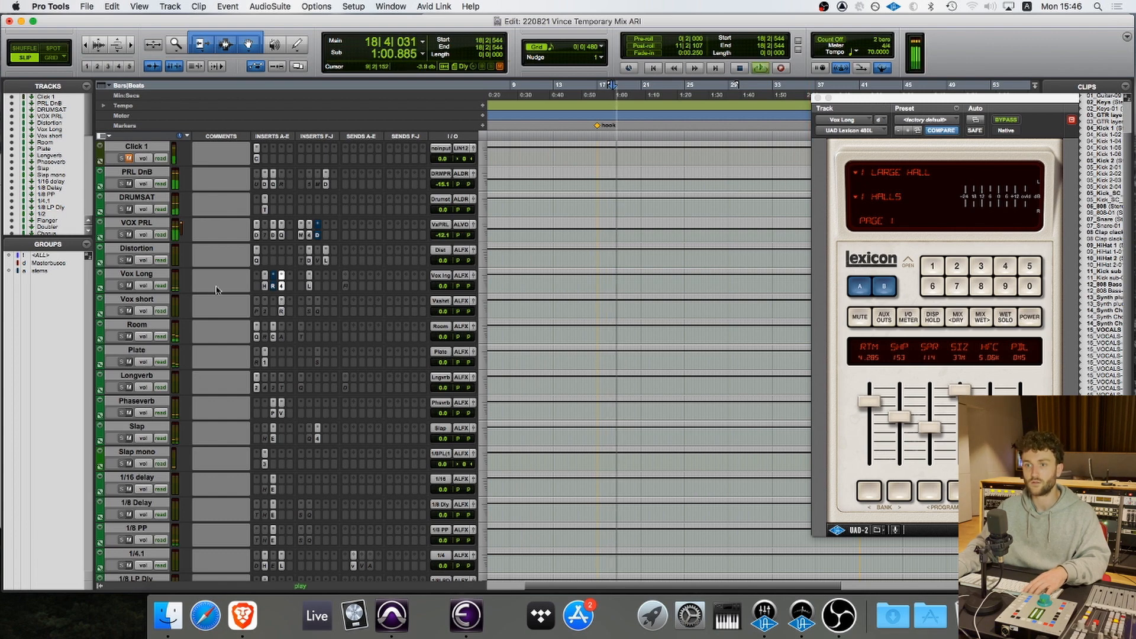
left_click(282, 286, "super")
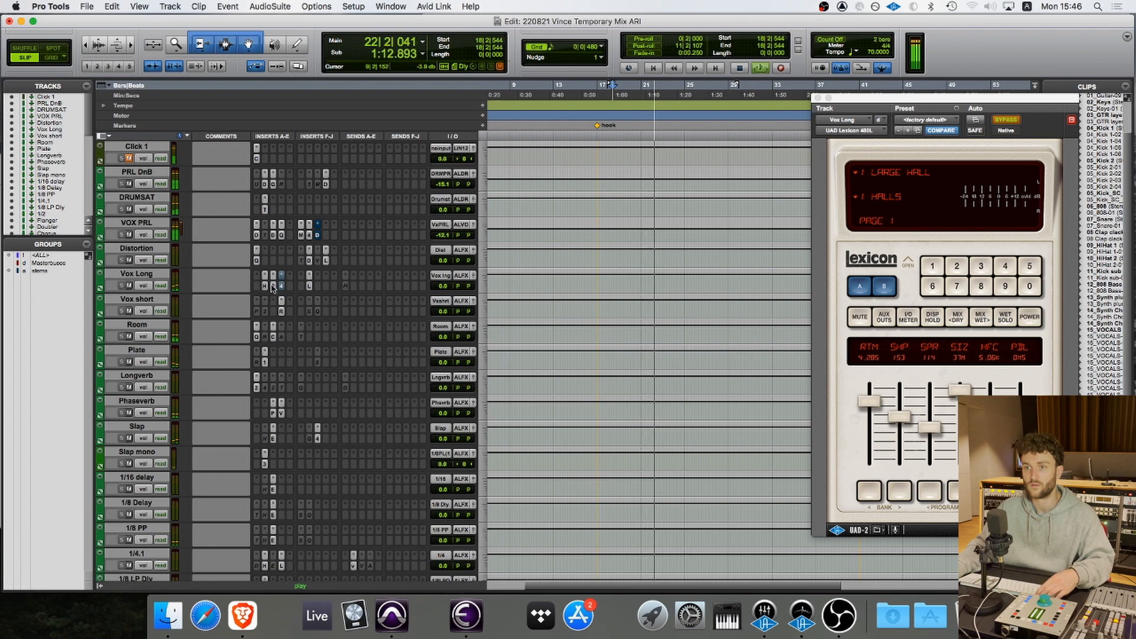
left_click(273, 286, "super")
left_click(282, 286, "super")
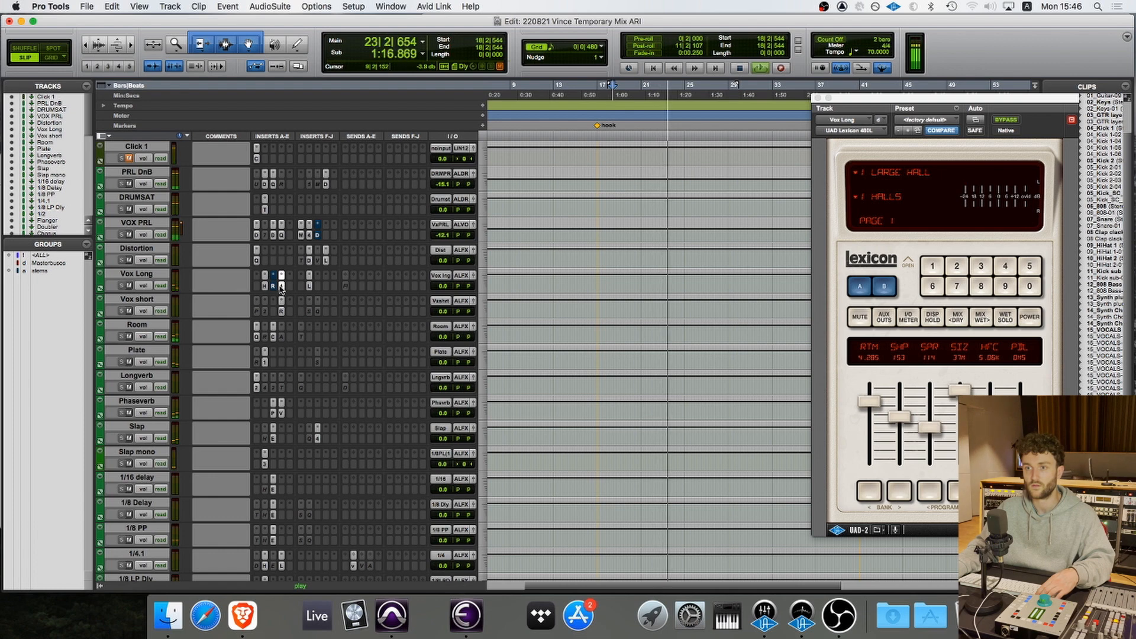
left_click(281, 286, "super")
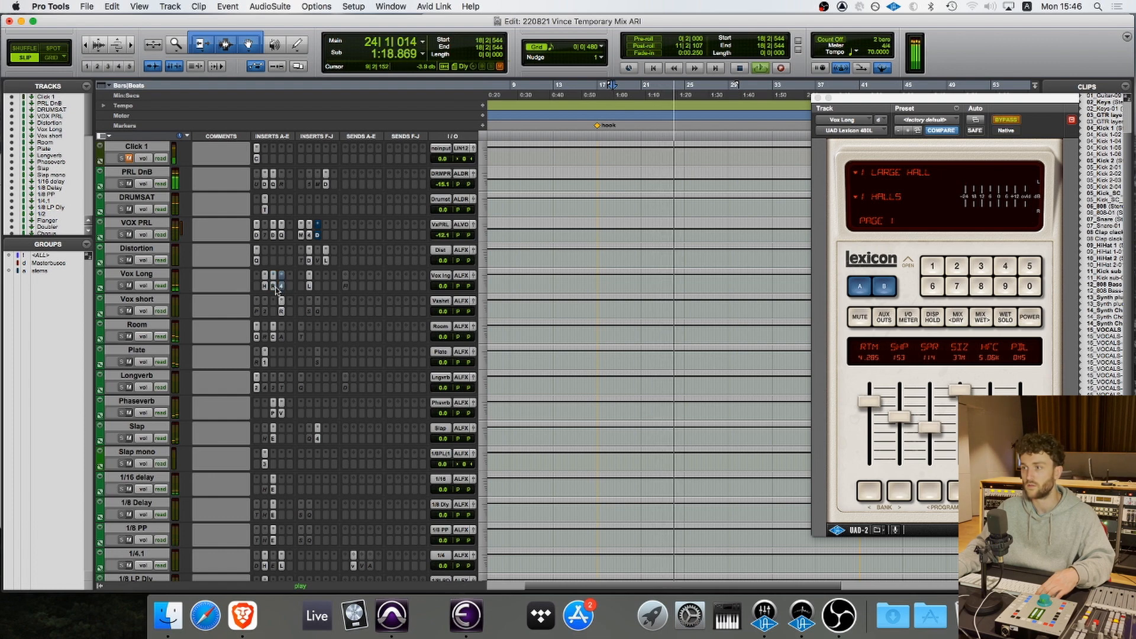
- Show page 2 of the Lexicon 480L's parameters, stop playback, and close the plug-in
left_click(1020, 461)
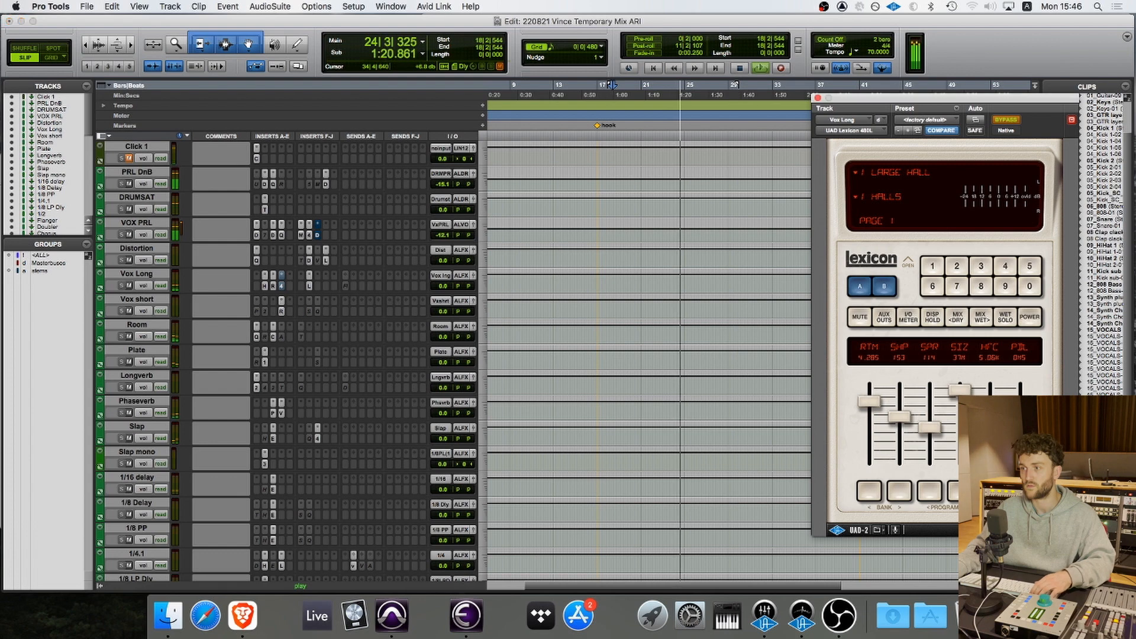
left_click(1020, 491)
key("space")
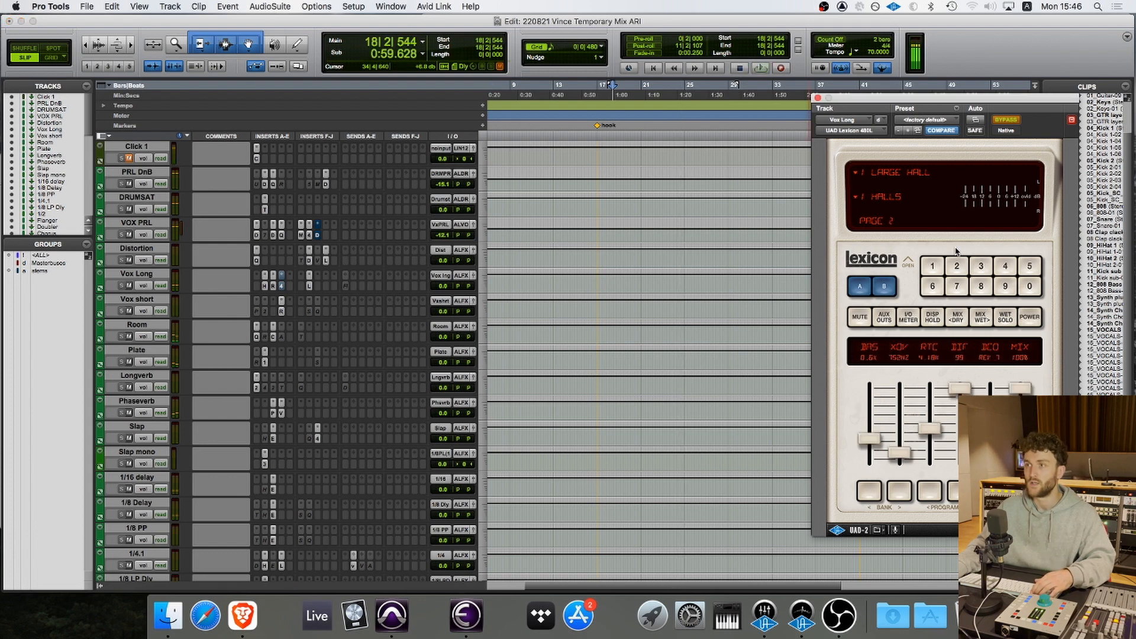
left_click(818, 99)
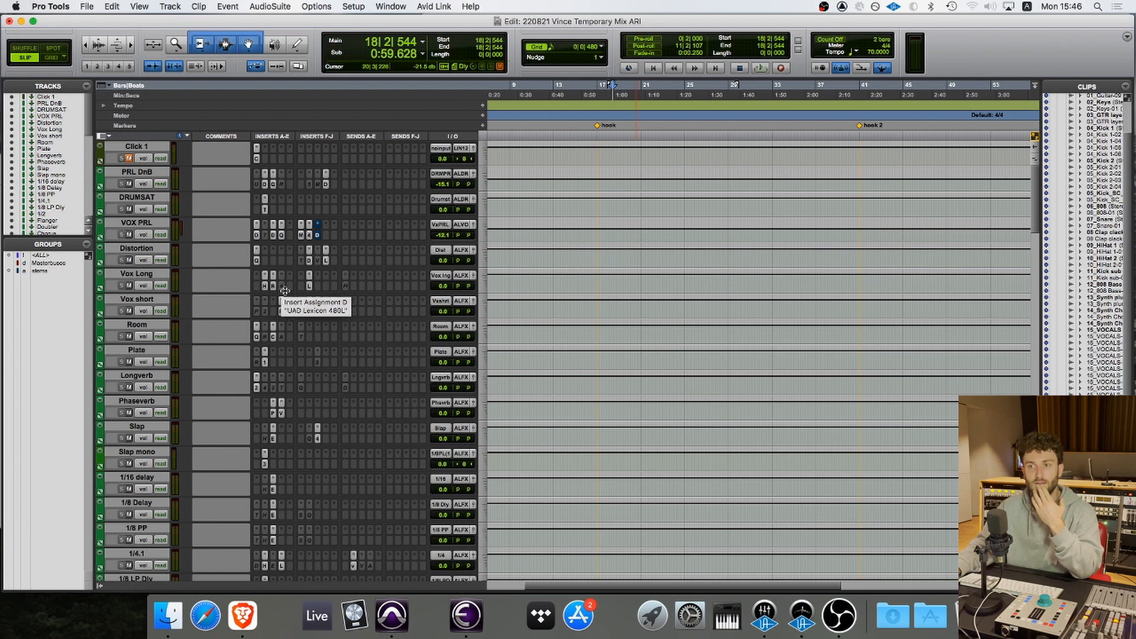
- Re-examine the Ambience program settings of the AMS RMX16 Expanded on Vox Long, and close the plug-in
left_click(273, 286)
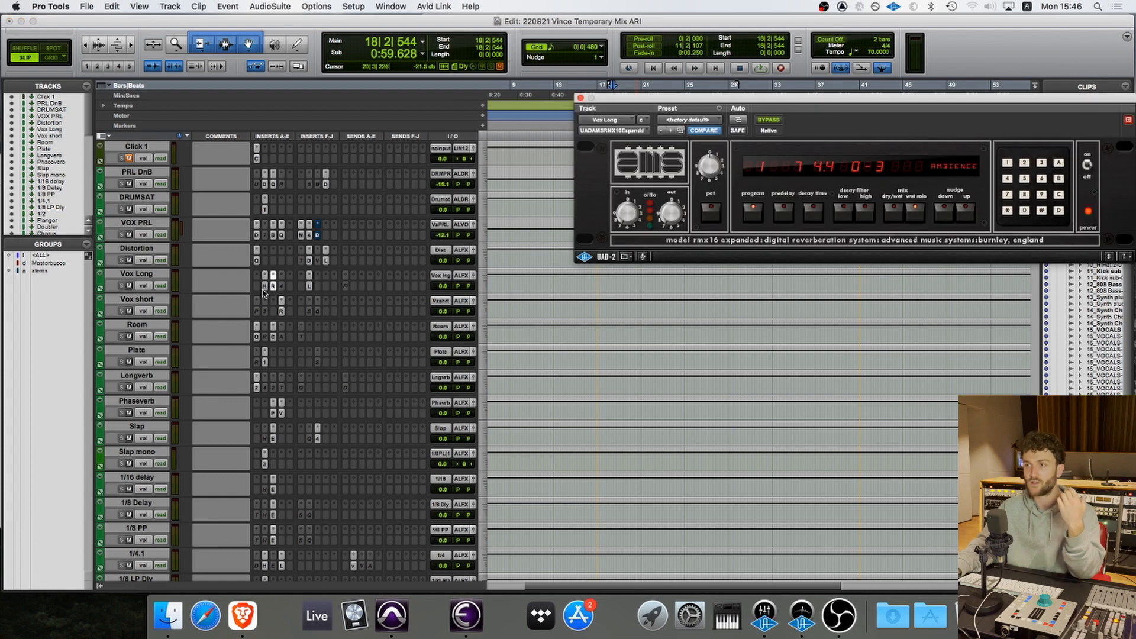
left_click_drag(789, 102, 709, 148)
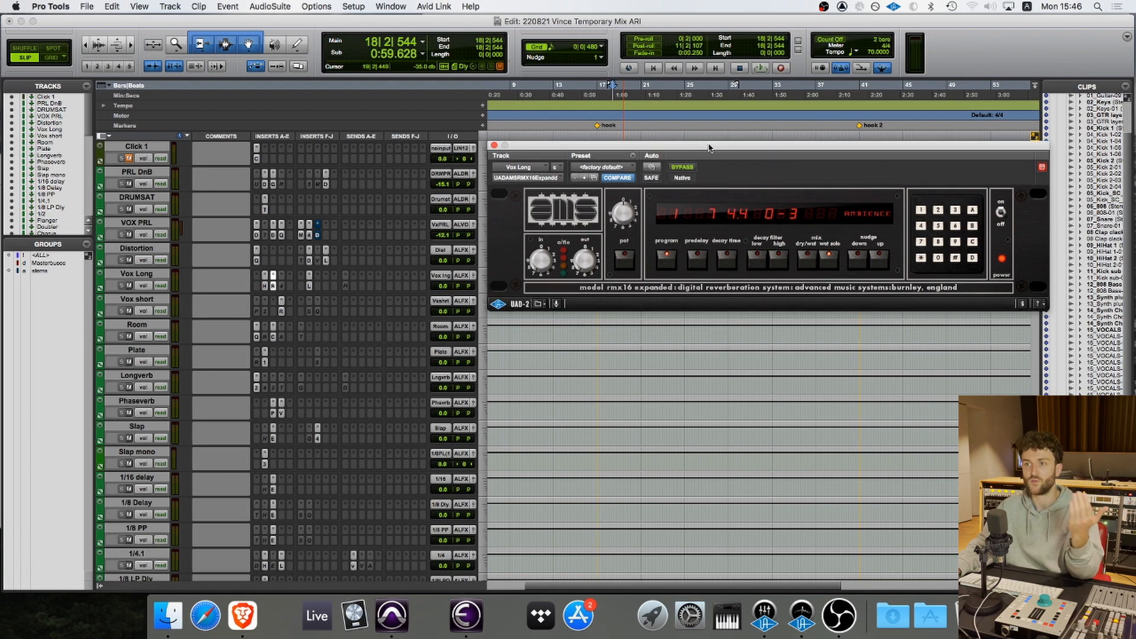
left_click(494, 145)
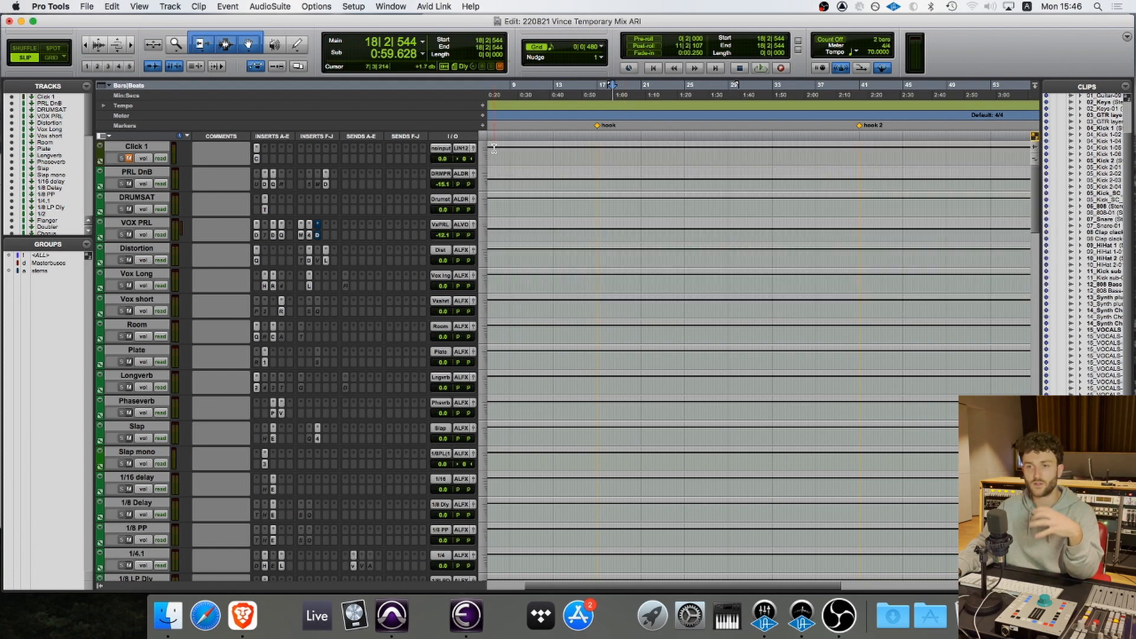
left_click(274, 286)
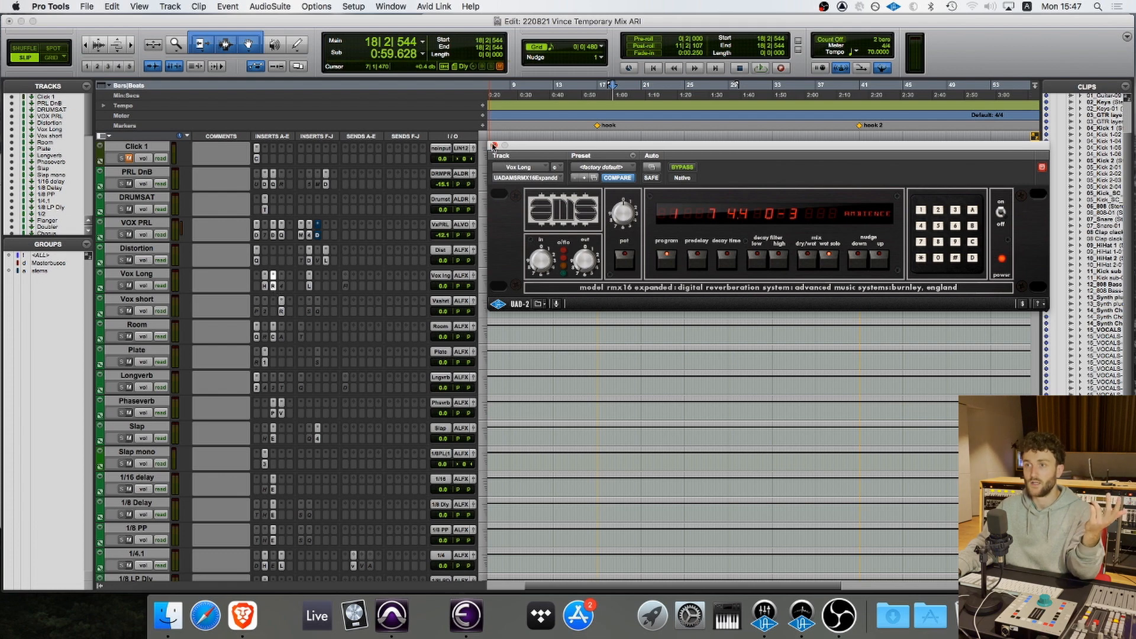
left_click(494, 146)
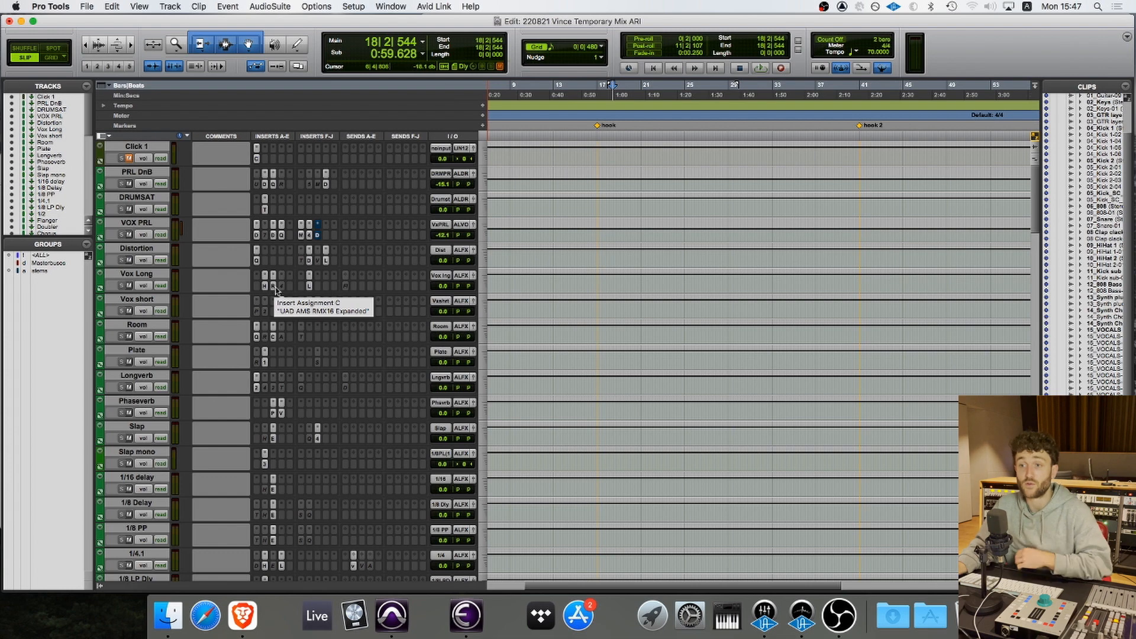
scroll(291, 331, "down", 5)
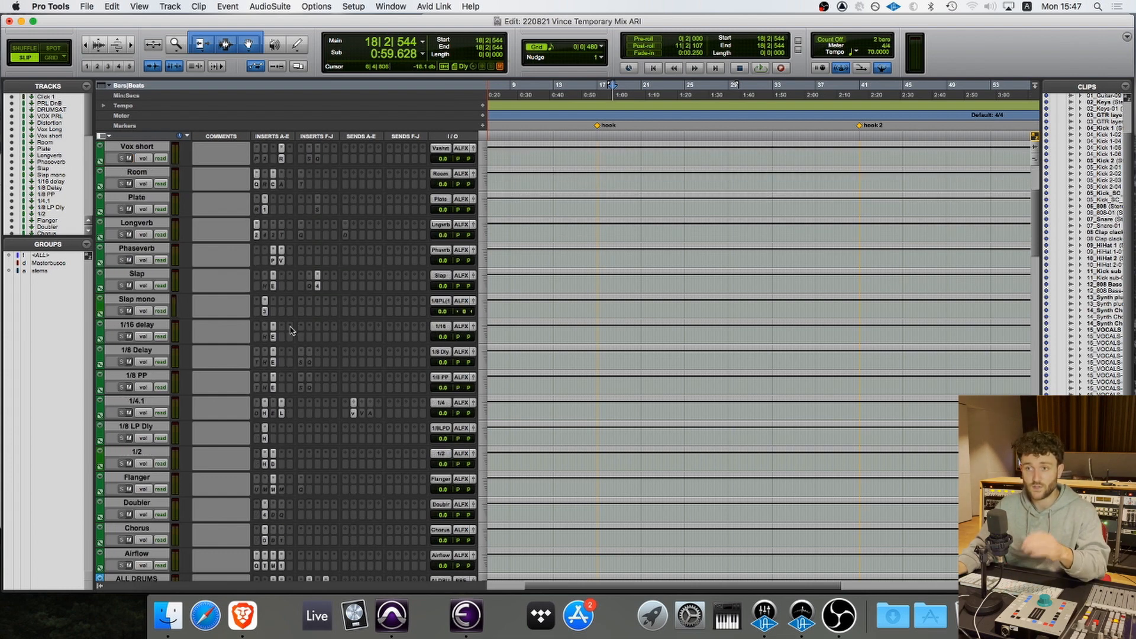
- Locate the master bus tracks below the effects returns and select ALL DRUMS, ALL MUSIC, ALL VOX and ALL FX one after another
scroll(290, 332, "down", 6)
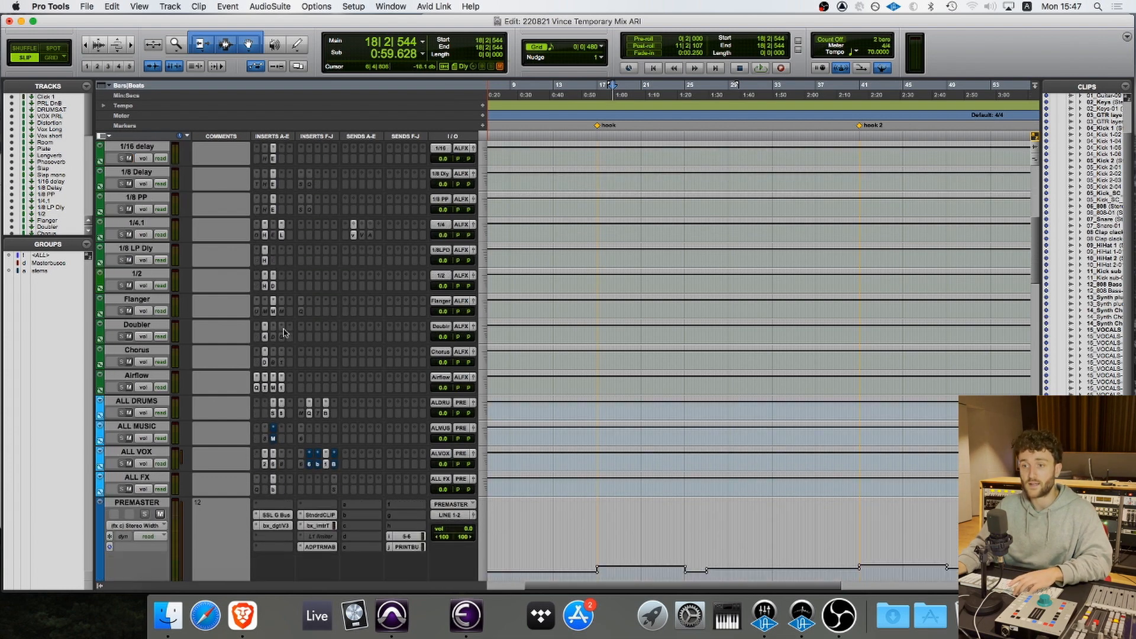
scroll(287, 331, "down", 7)
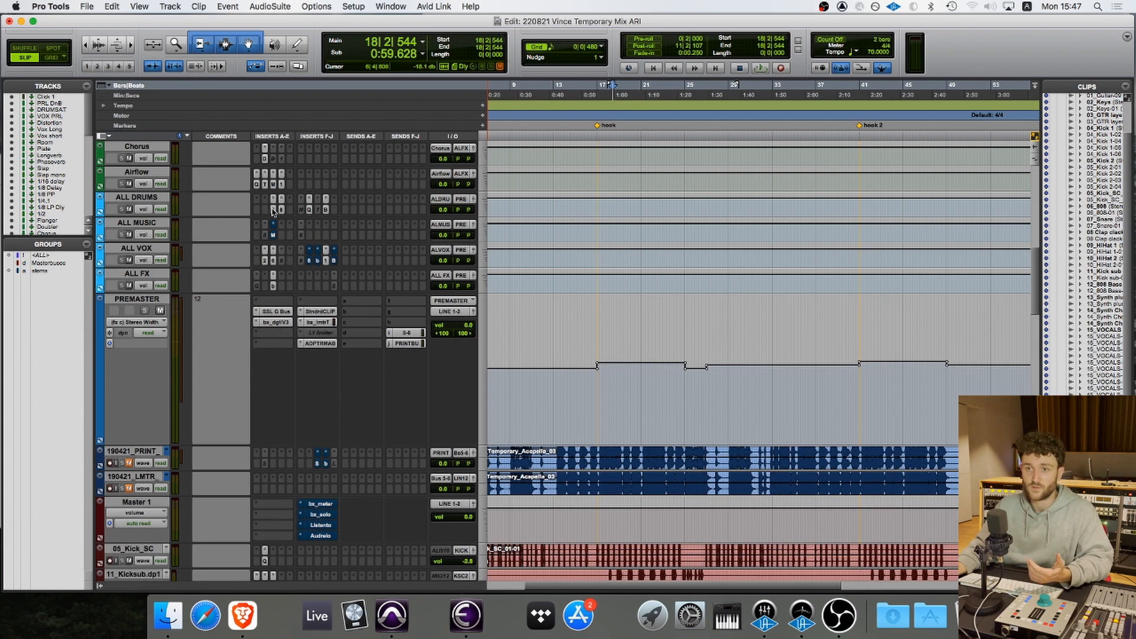
left_click(122, 198)
left_click(143, 224)
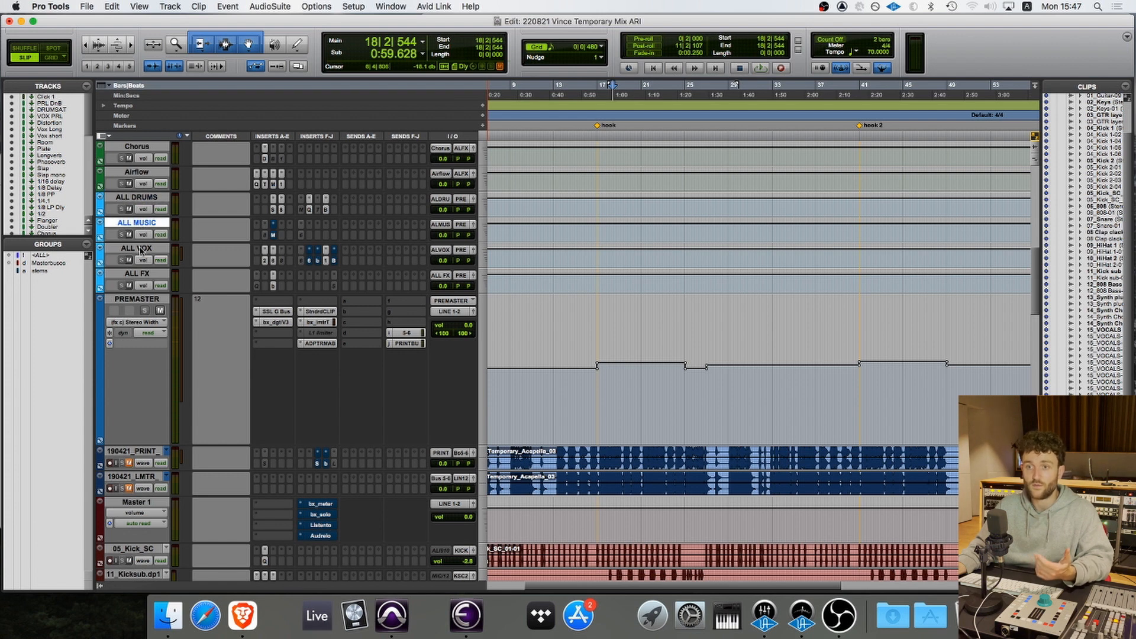
left_click(142, 251)
left_click(142, 277)
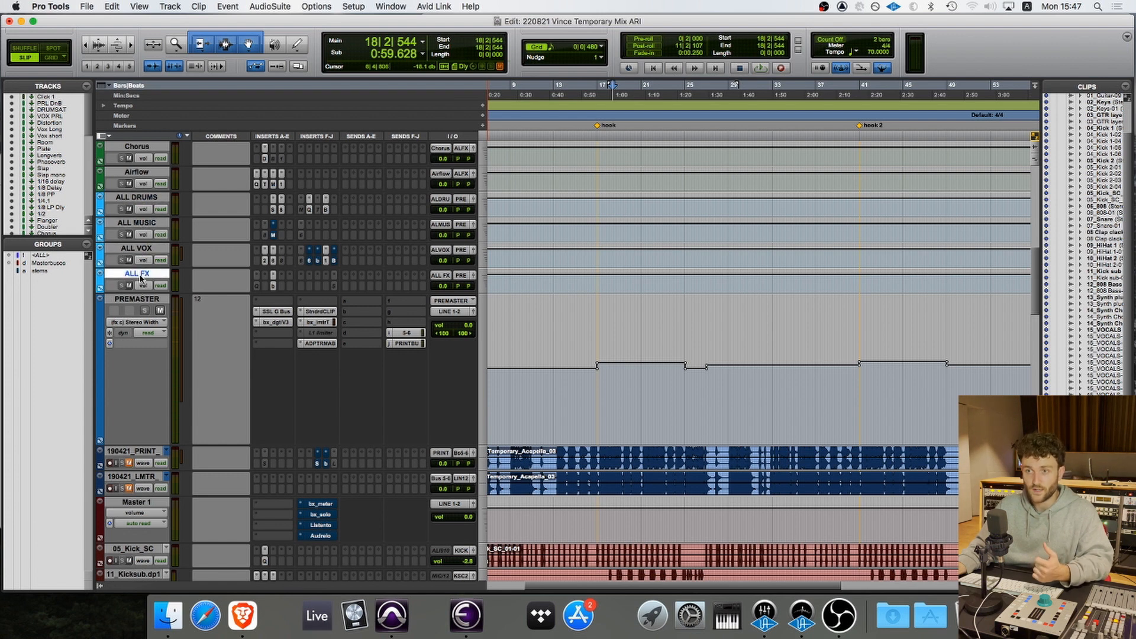
- Display the SSL G Bus Compressor on ALL DRUMS and audition it during playback with its bypass switched on and off
left_click(272, 201)
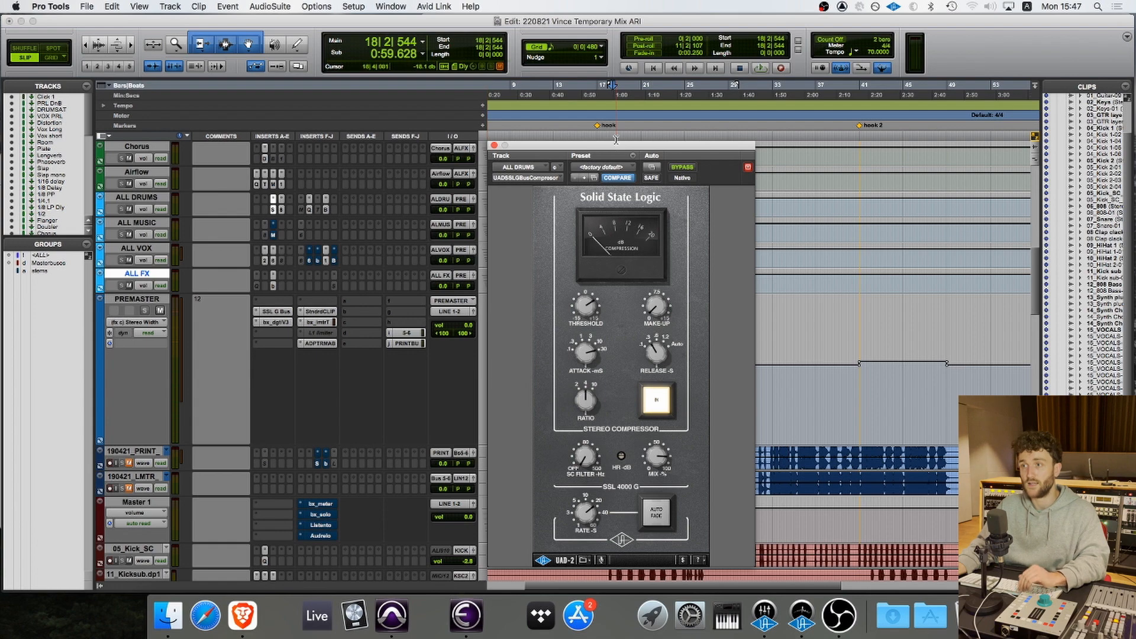
left_click_drag(612, 147, 616, 120)
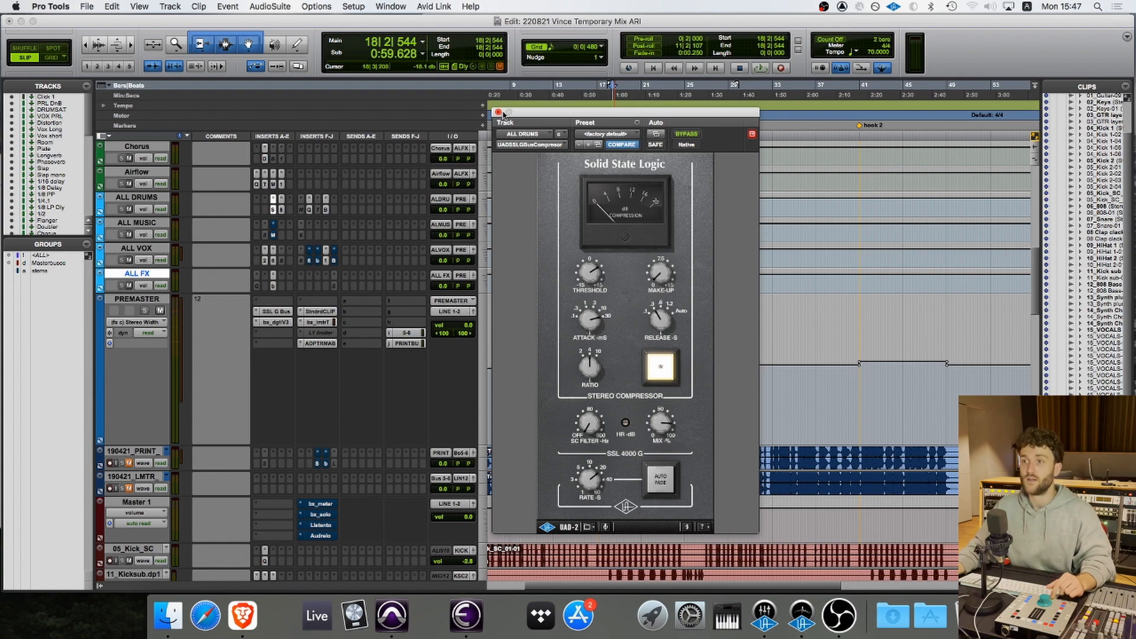
left_click_drag(515, 113, 555, 120)
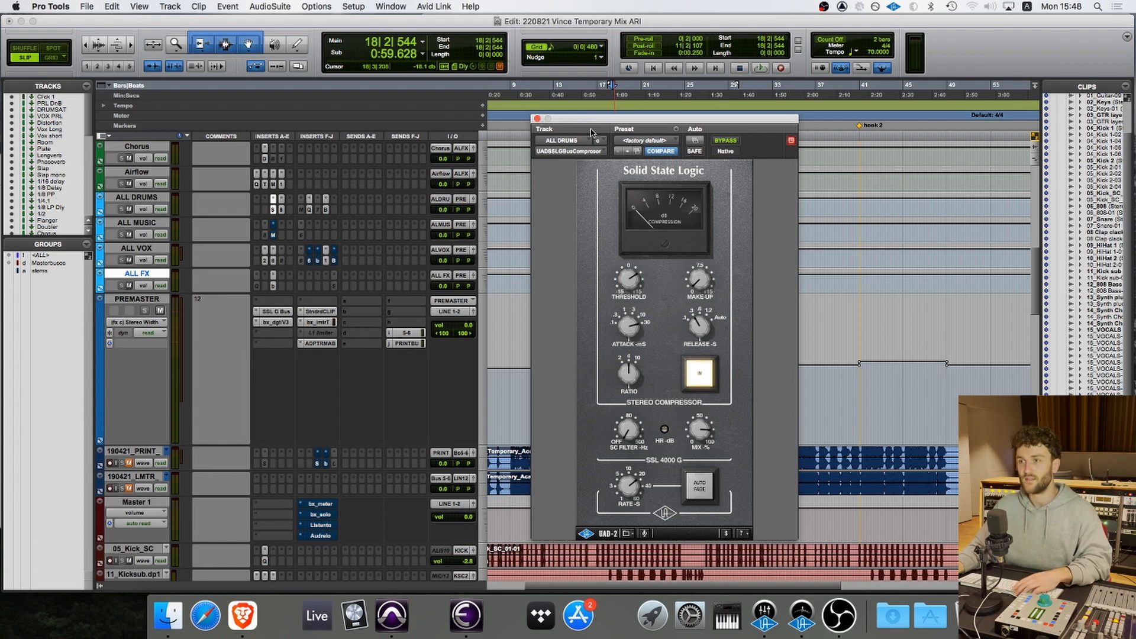
key("space")
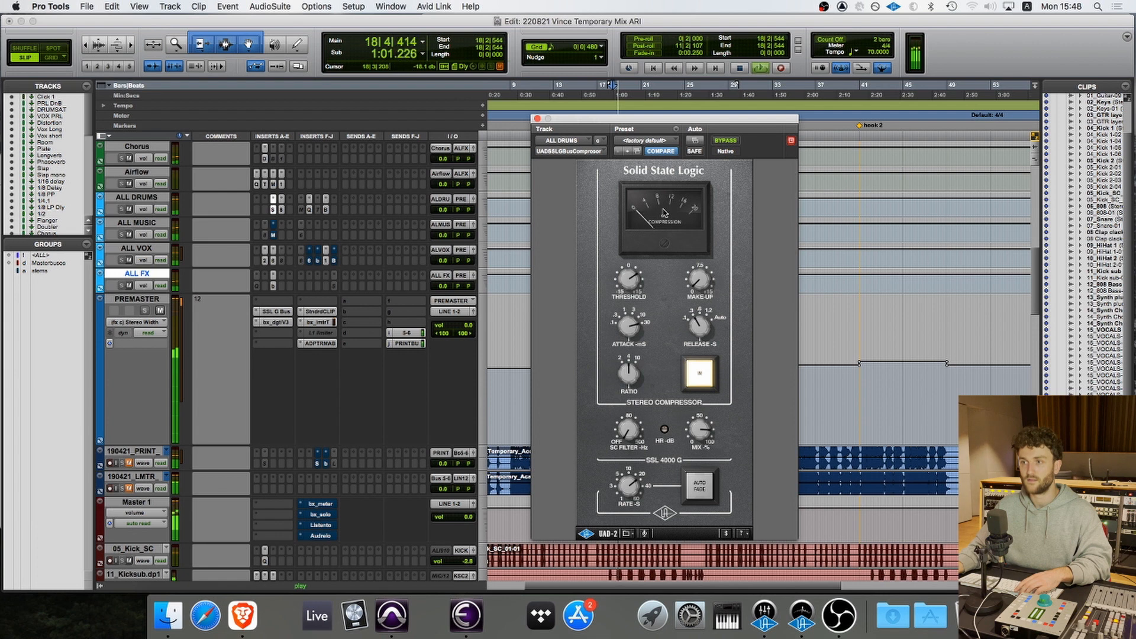
left_click(726, 142)
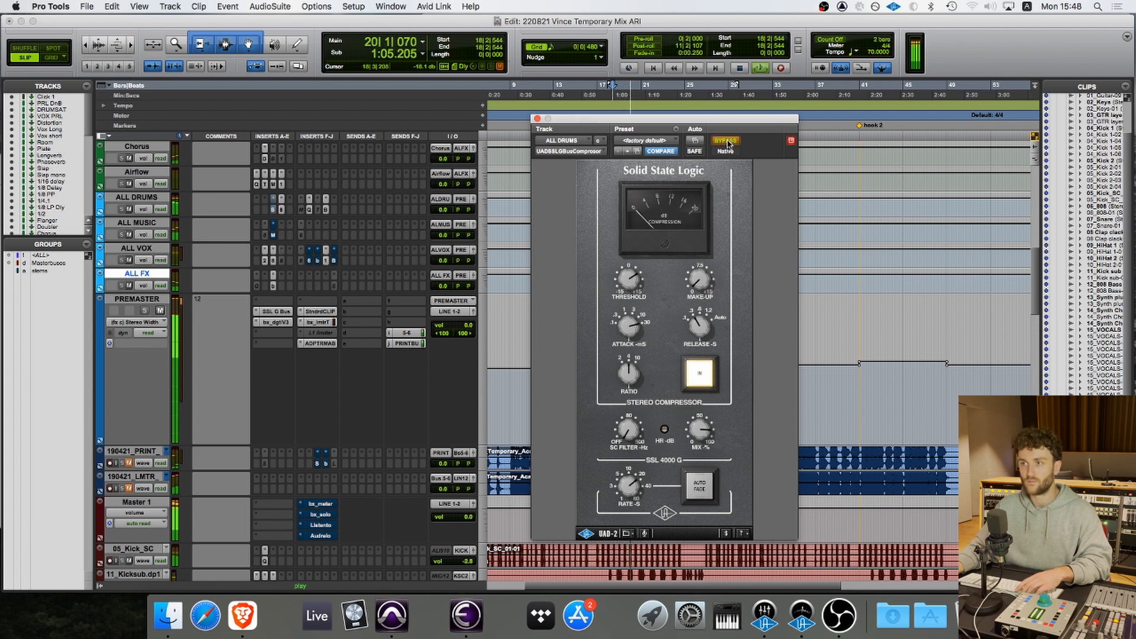
left_click(727, 142)
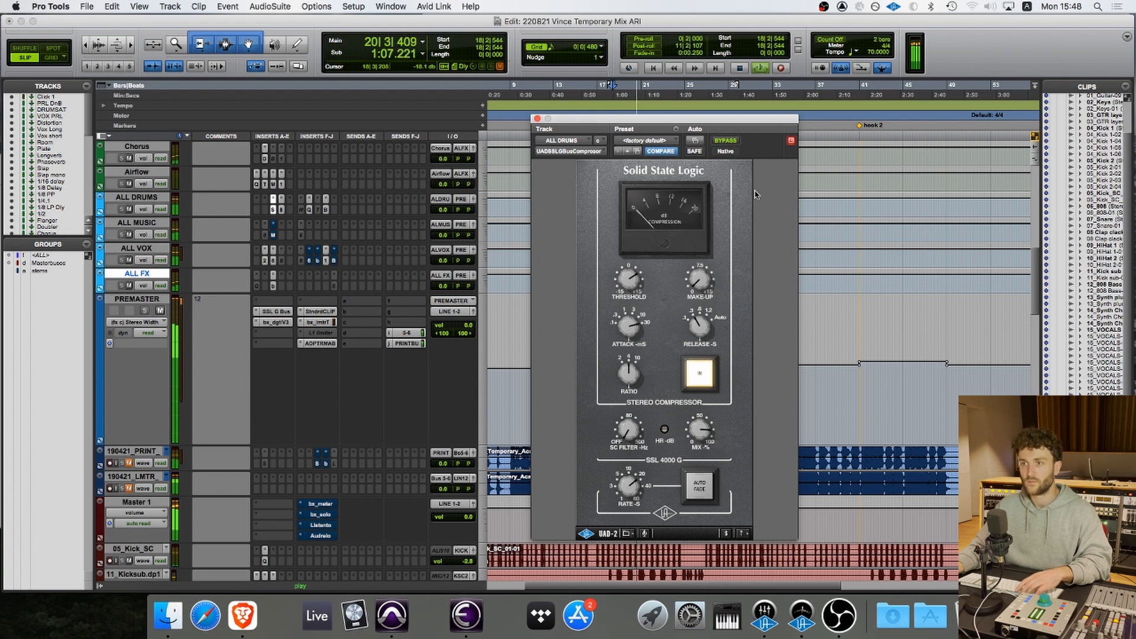
key("space")
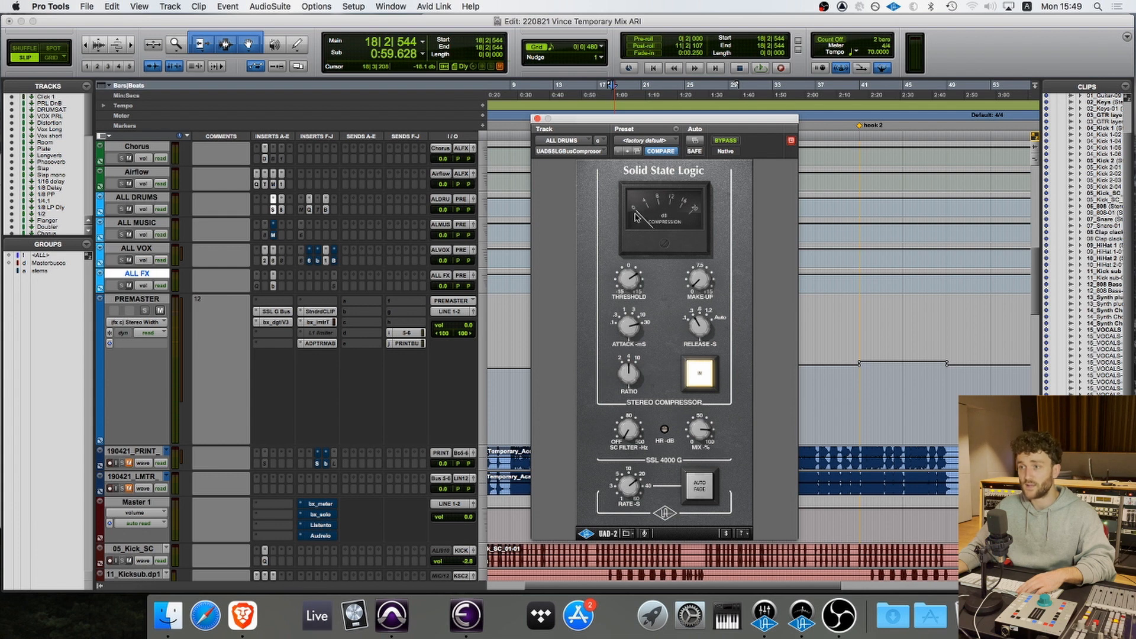
- Replay the hook with the ALL DRUMS SSL compressor bypassed, re-enable it while listening, stop playback, and close the plug-in
left_click(726, 141)
key("space")
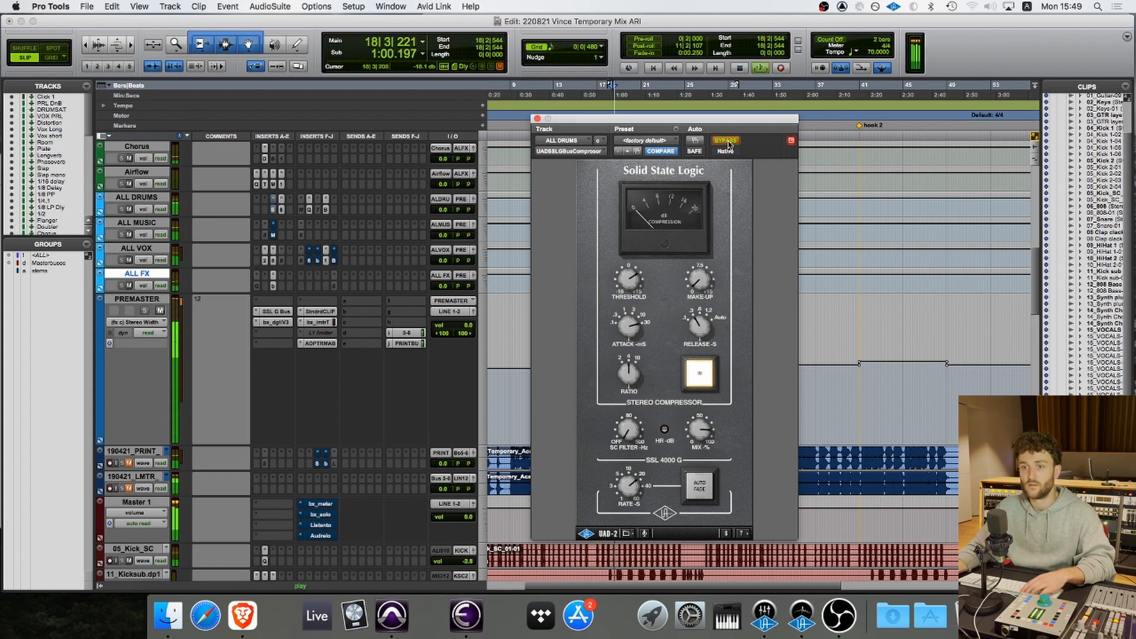
left_click(727, 142)
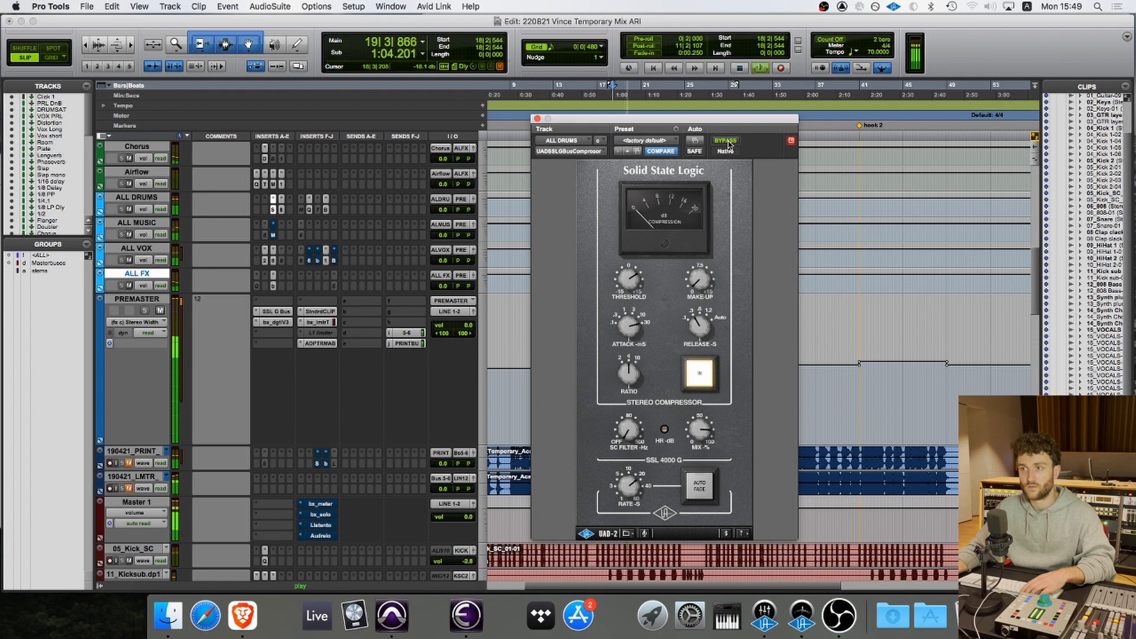
key("space")
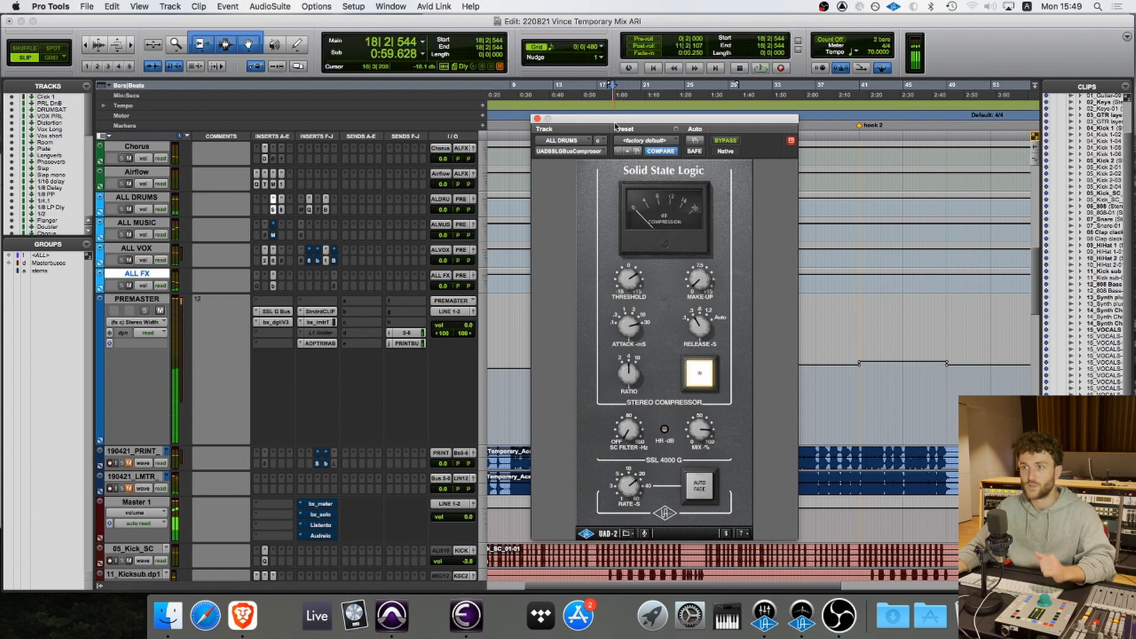
left_click(537, 119)
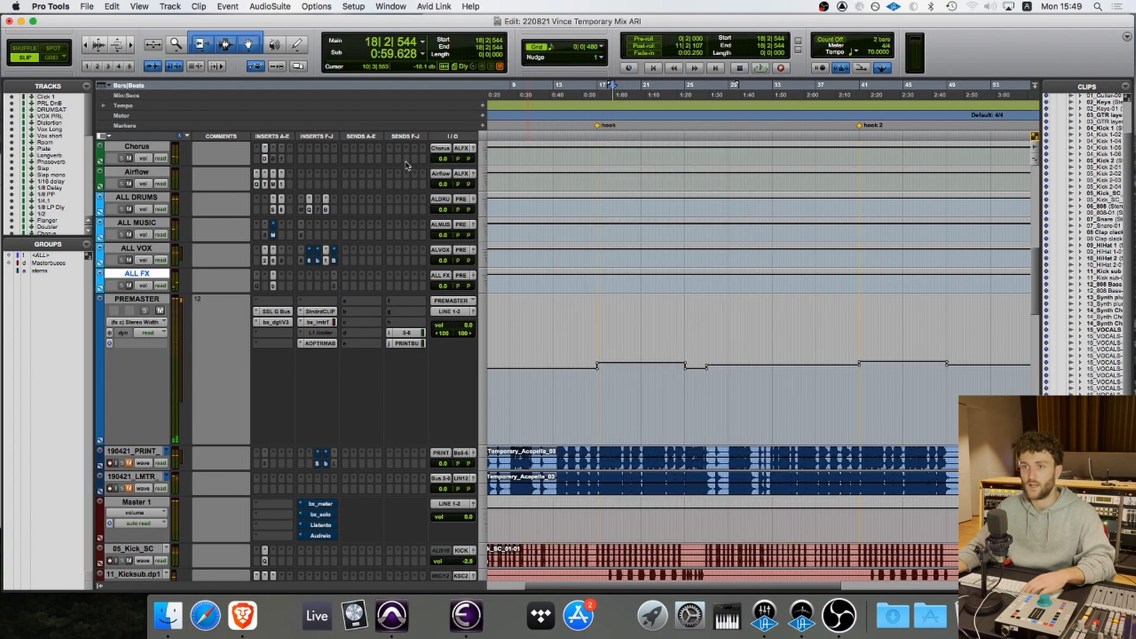
- Compare the Studer A800 on ALL DRUMS bypassed and active during playback, and close the plug-in and stop playback
left_click(282, 211)
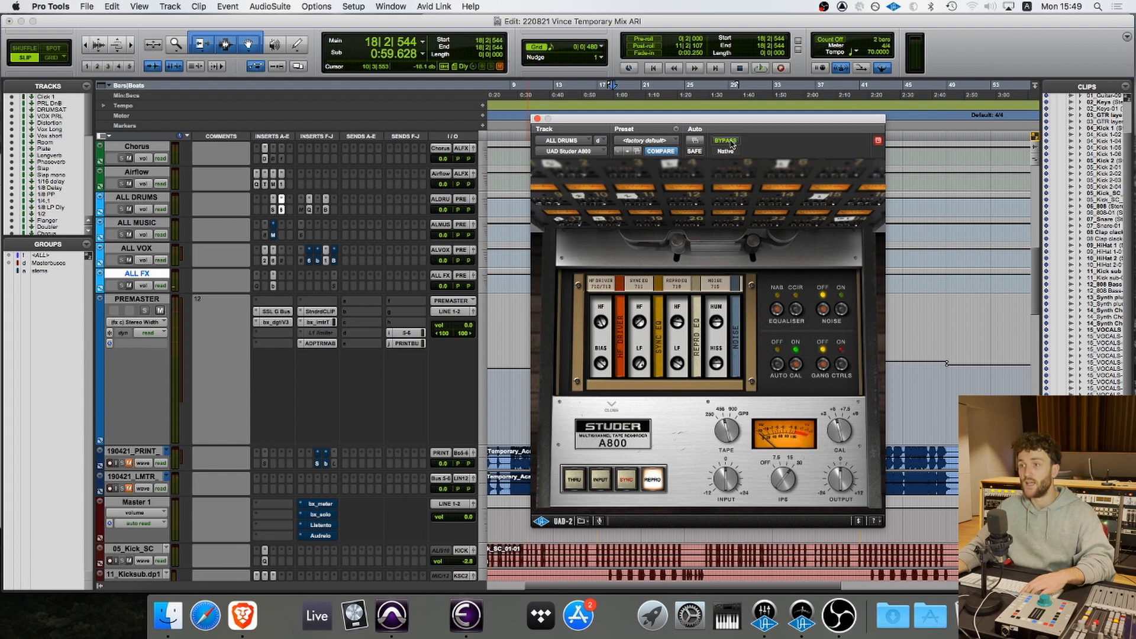
key("space")
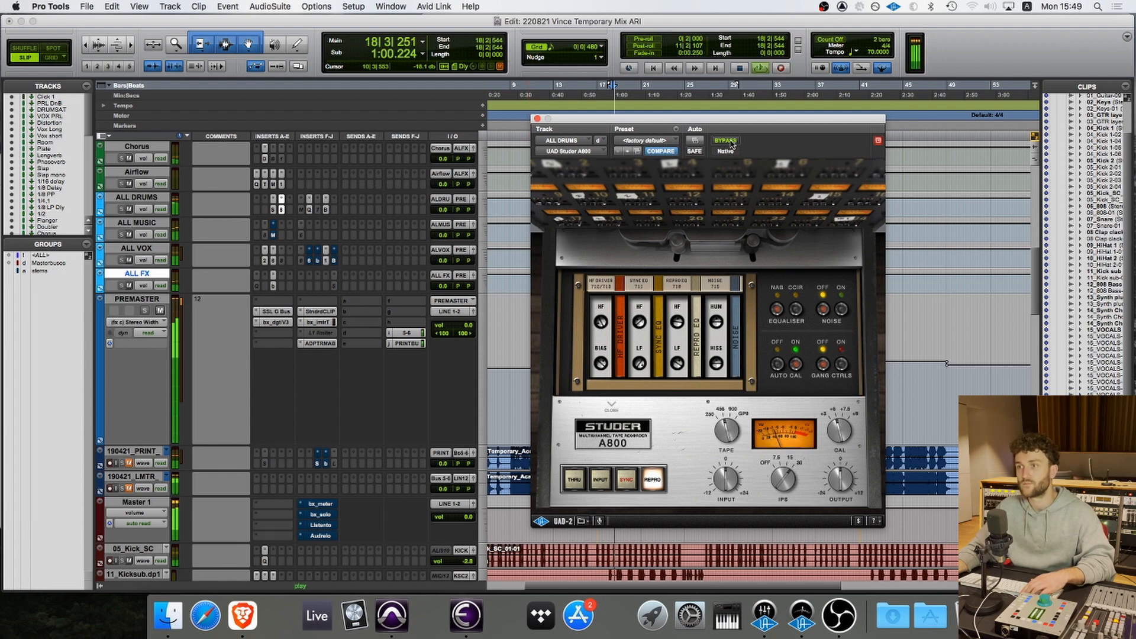
left_click(731, 144)
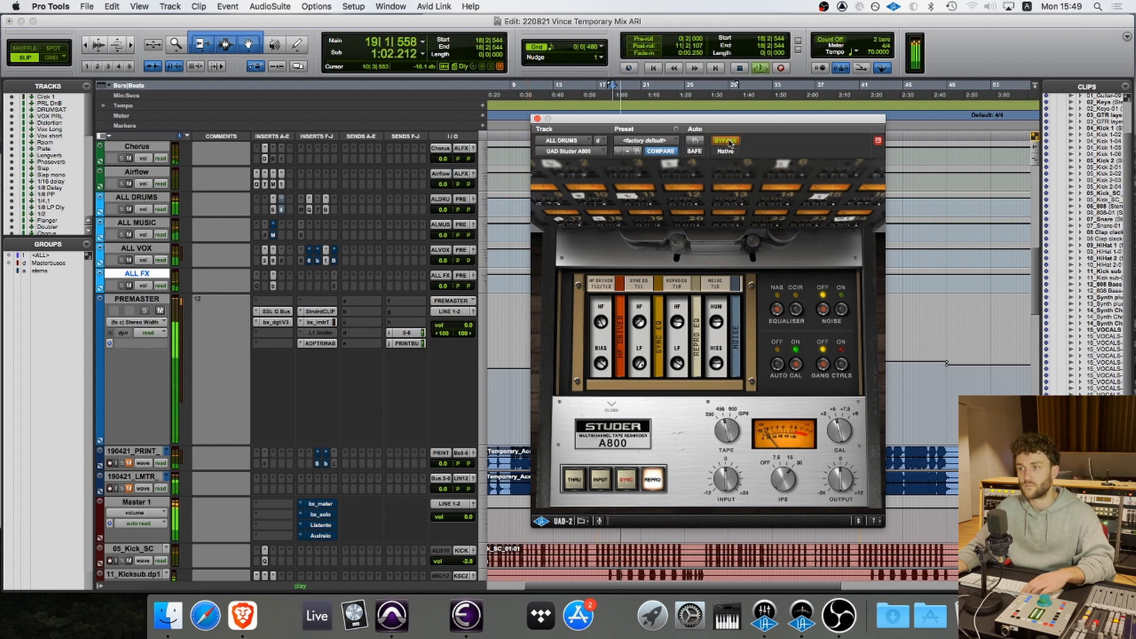
left_click(731, 143)
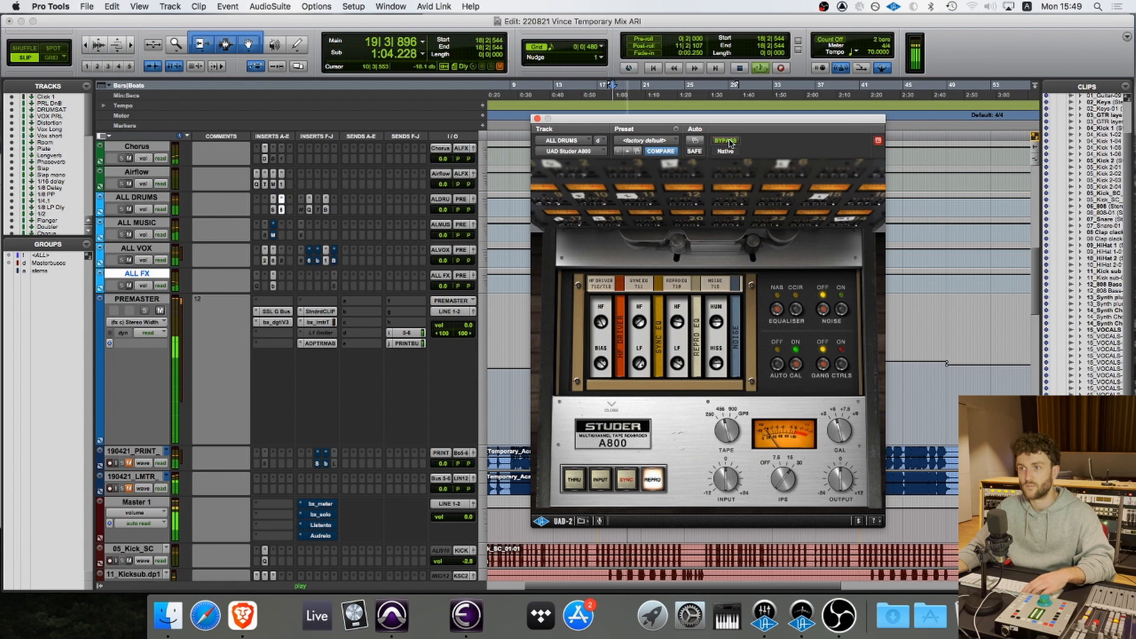
left_click(537, 118)
key("space")
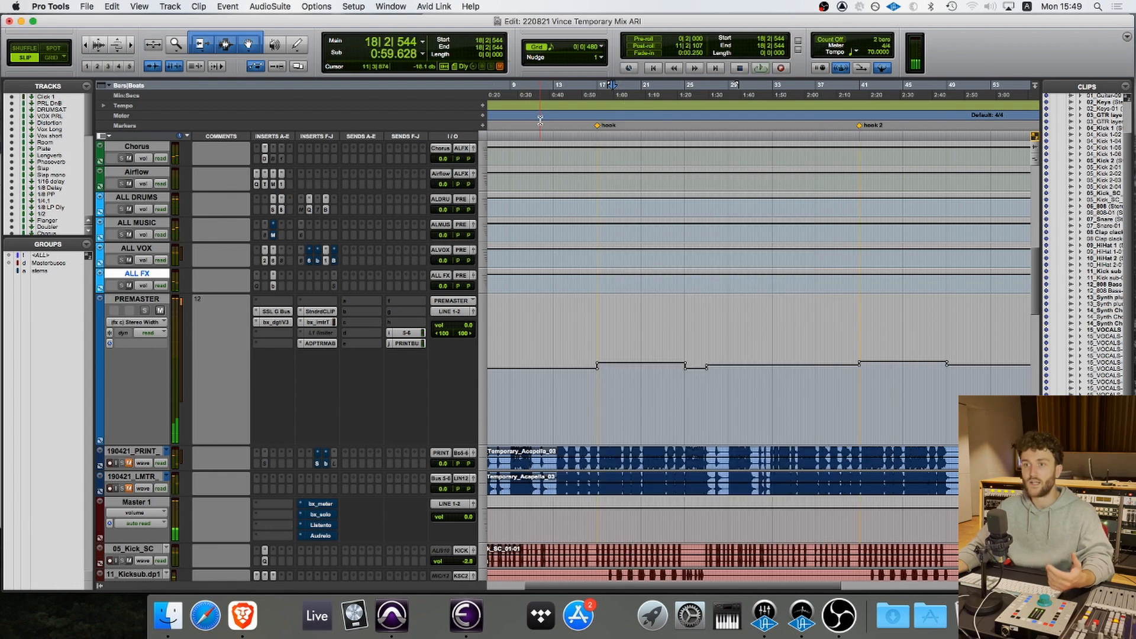
- Review the Studer A800 and FabFilter Pro-Q 3 settings on ALL DRUMS, closing each plug-in after viewing it
left_click(283, 210)
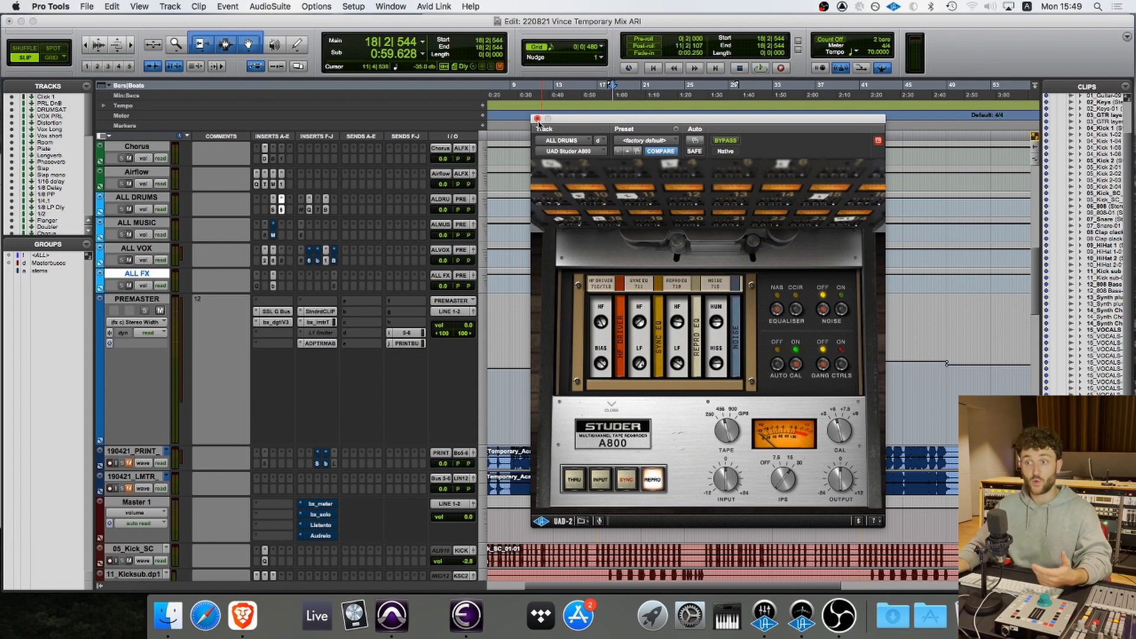
left_click(537, 118)
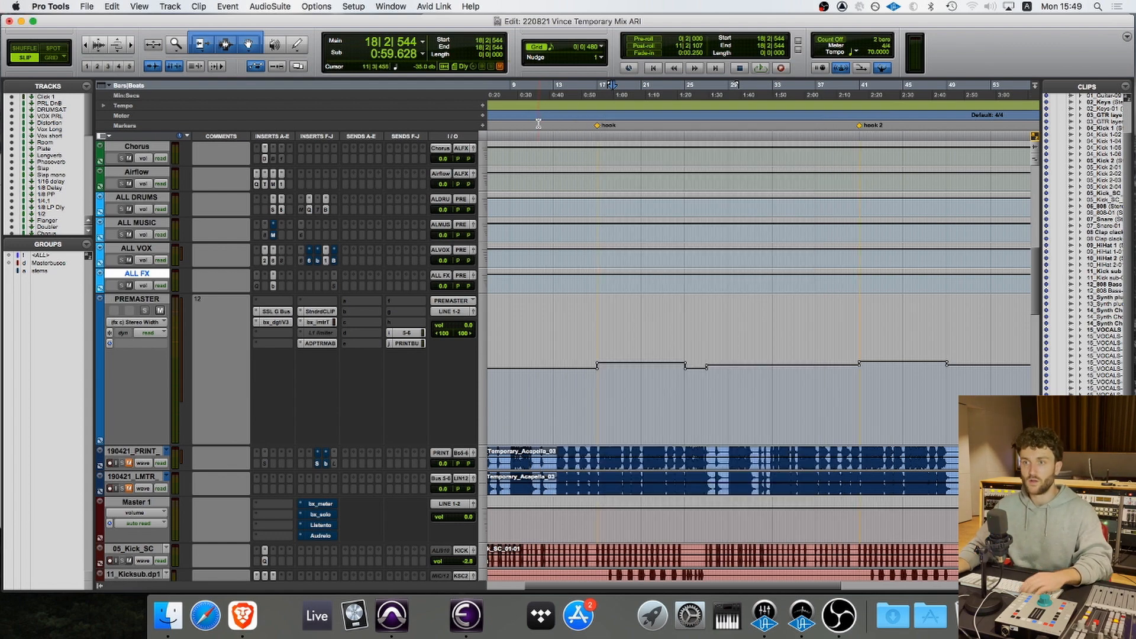
left_click(309, 210)
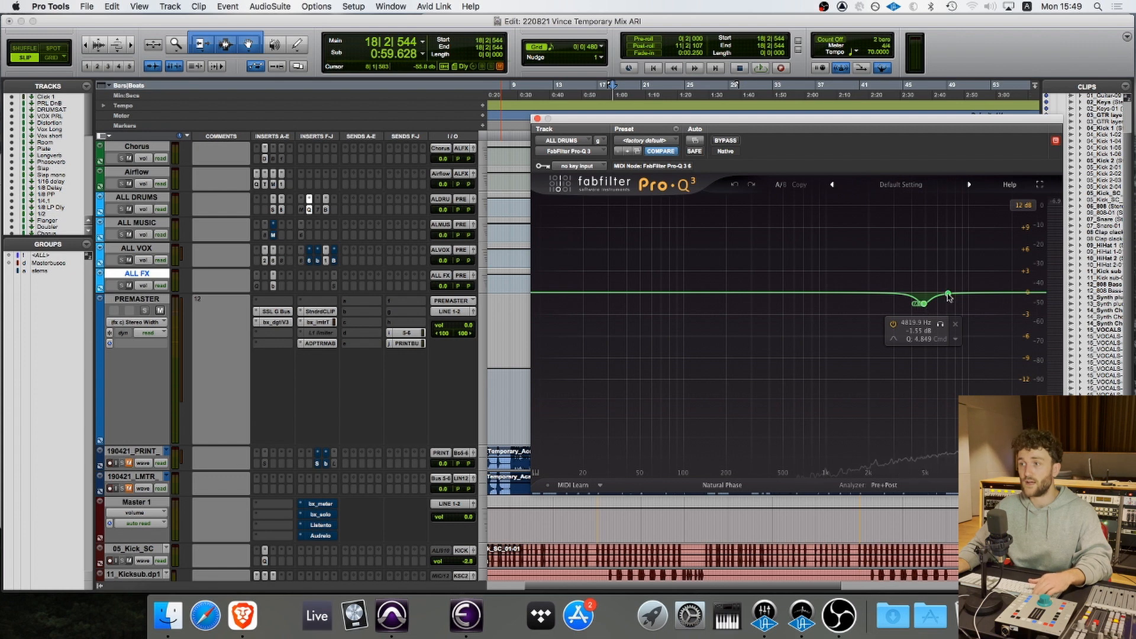
left_click(536, 119)
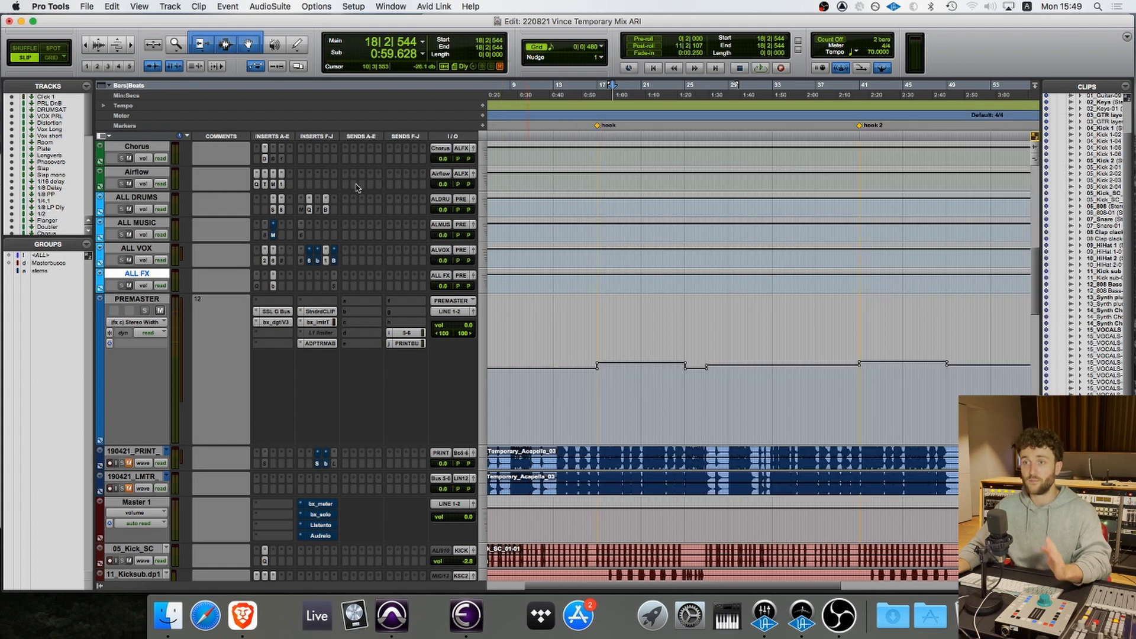
- Compare the Black Box HG-2 on ALL DRUMS bypassed and active during playback, stop playback, and close the plug-in
left_click(325, 210)
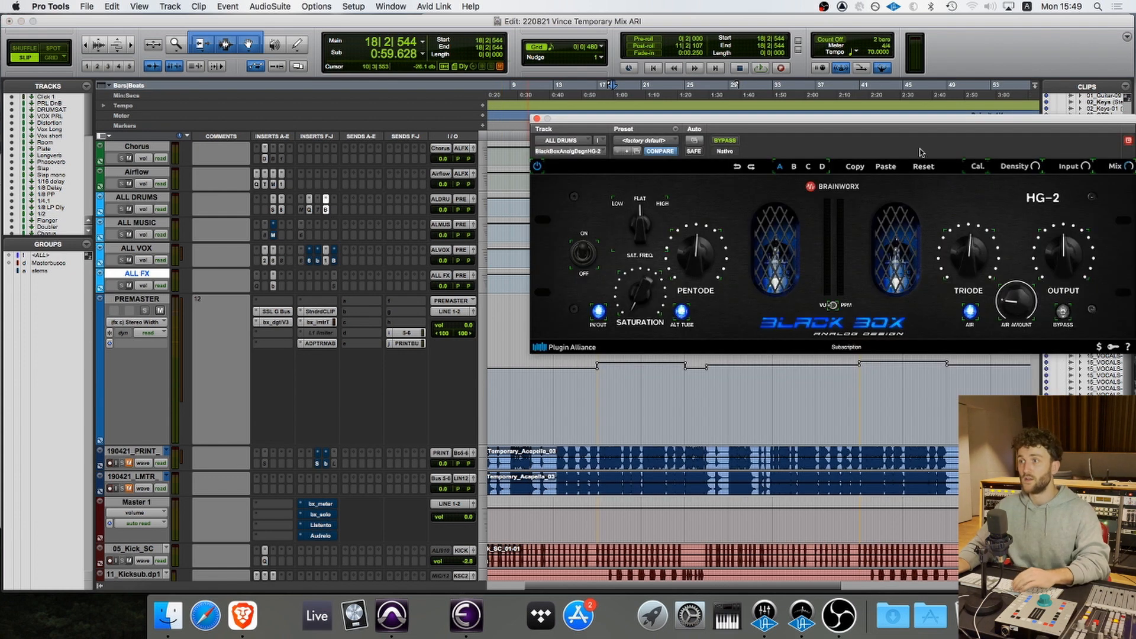
left_click_drag(922, 122, 750, 148)
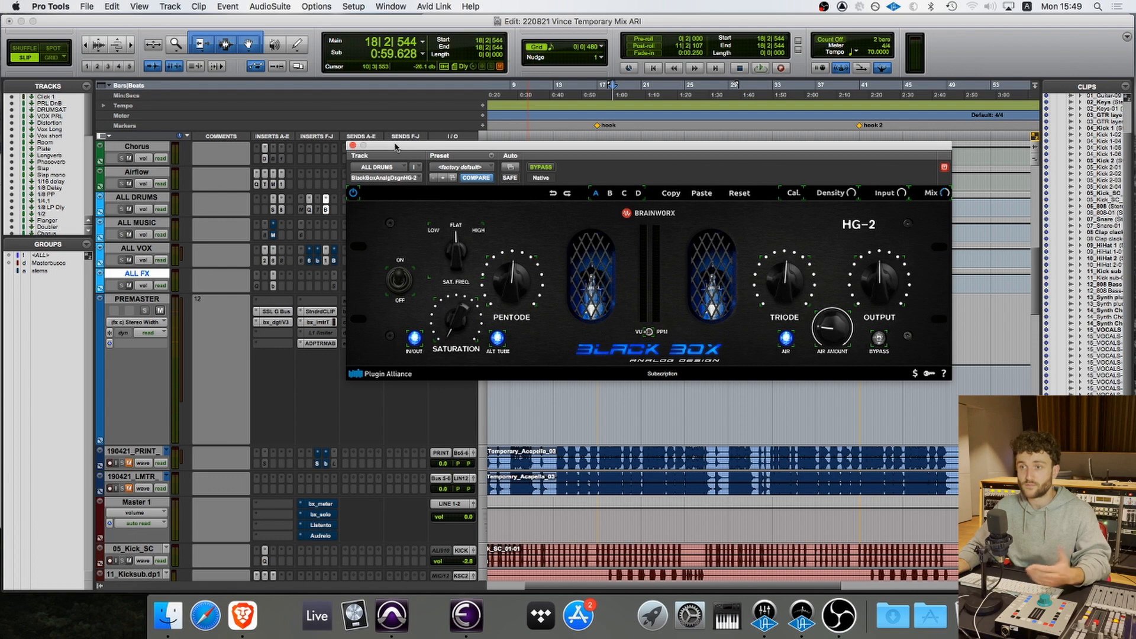
mouse_move(353, 147)
left_mouse_down()
mouse_move(408, 165)
mouse_move(368, 163)
left_mouse_up()
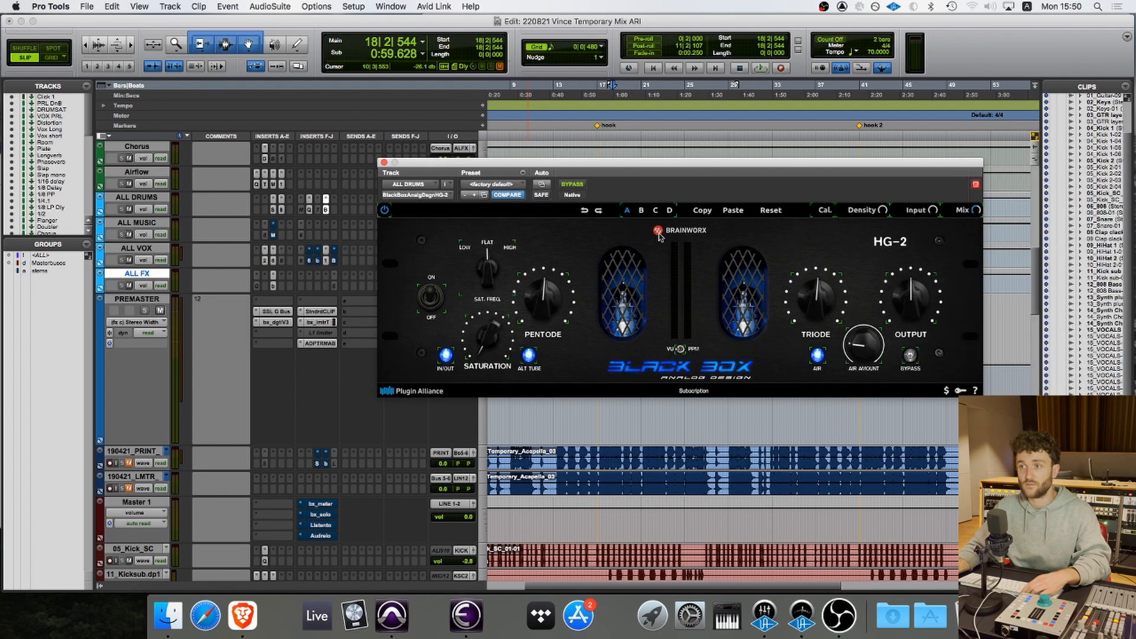
left_click(572, 186)
key("space")
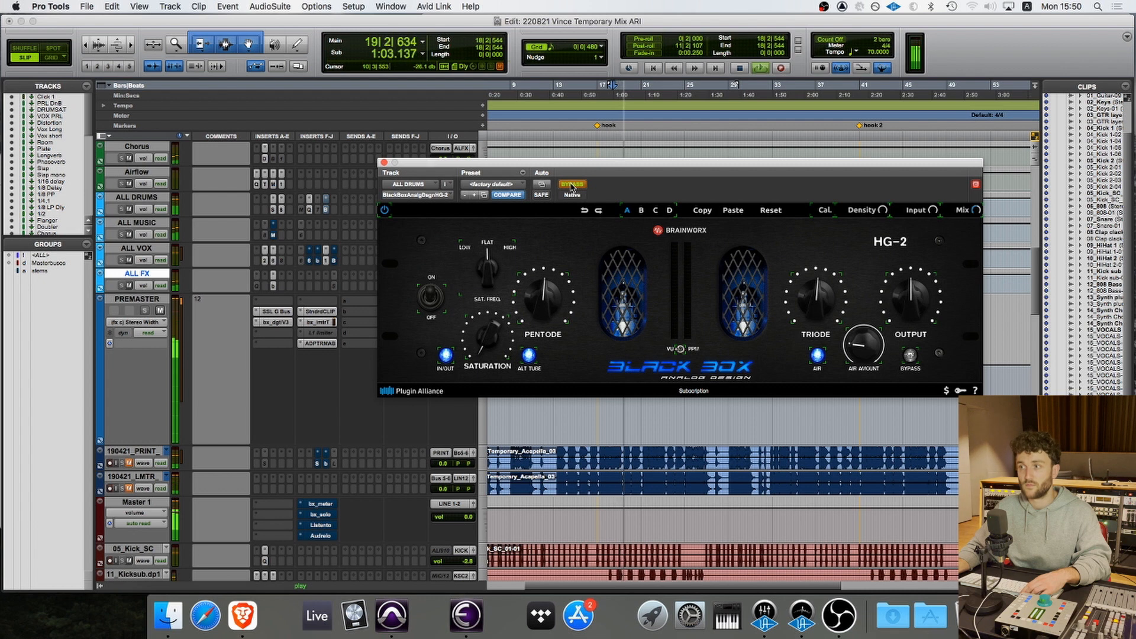
left_click(572, 185)
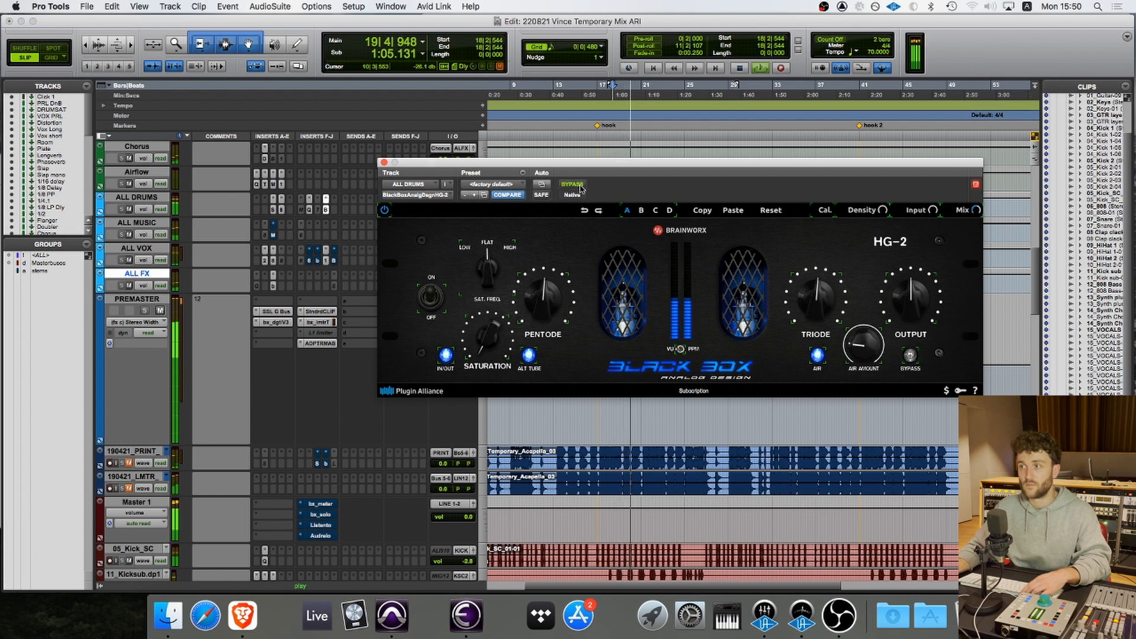
left_click(572, 185)
key("space")
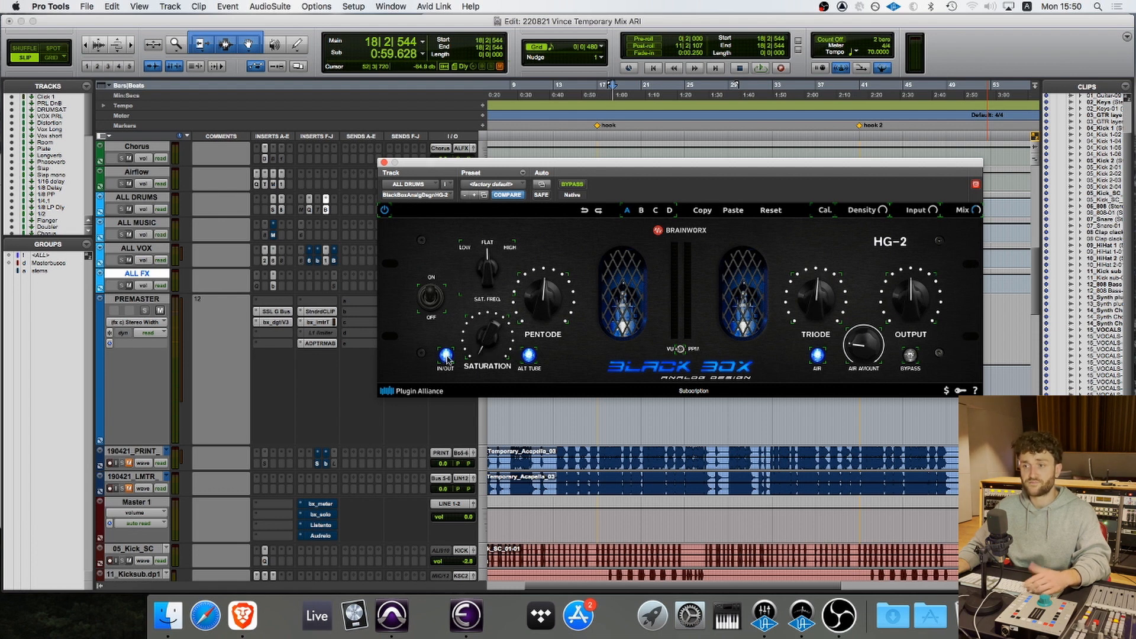
left_click(384, 162)
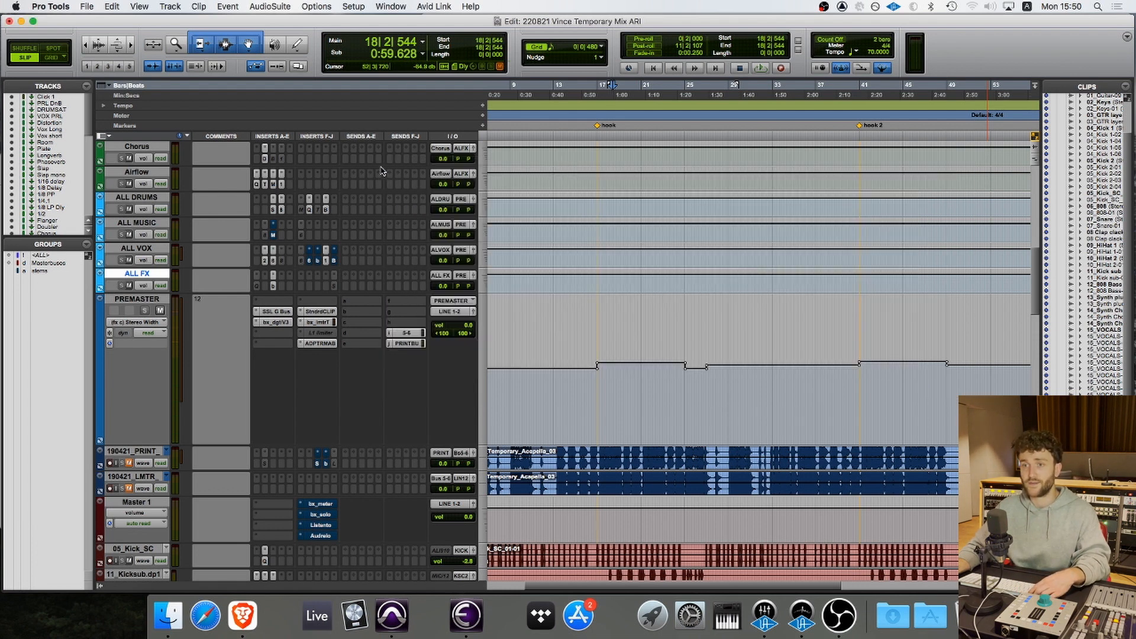
- Select the ALL MUSIC track, review its Millennia NSEQ-2 equalizer settings, and close the plug-in
left_click(136, 223)
left_click(273, 234)
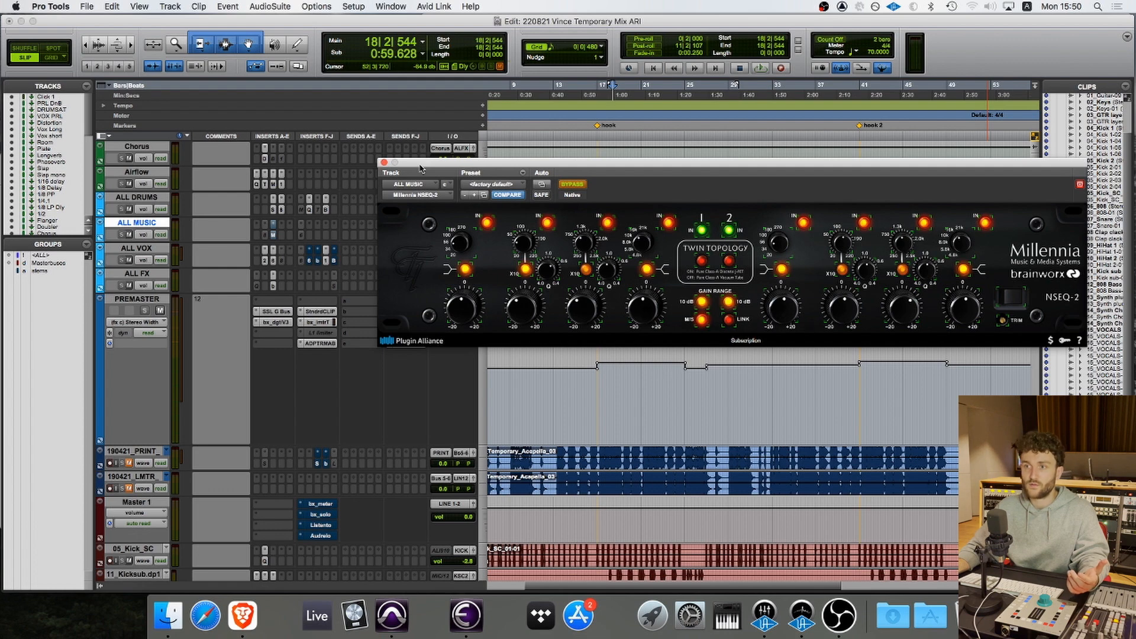
left_click(384, 162)
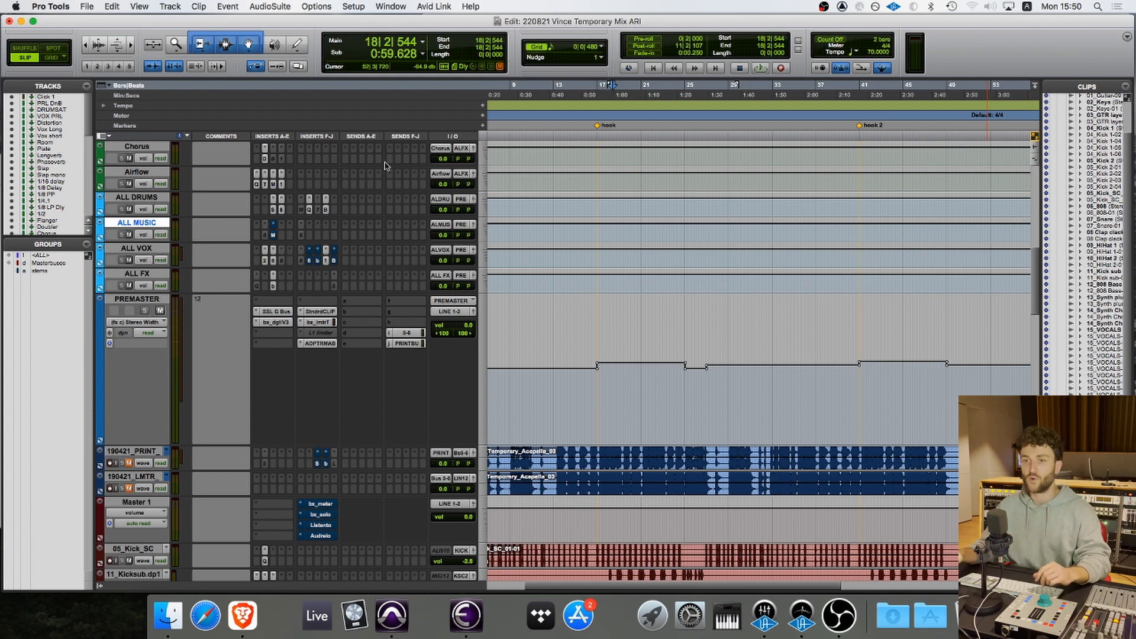
- Select the ALL VOX track, review its soothe2 settings, and close the plug-in
left_click(265, 261)
left_click(142, 249)
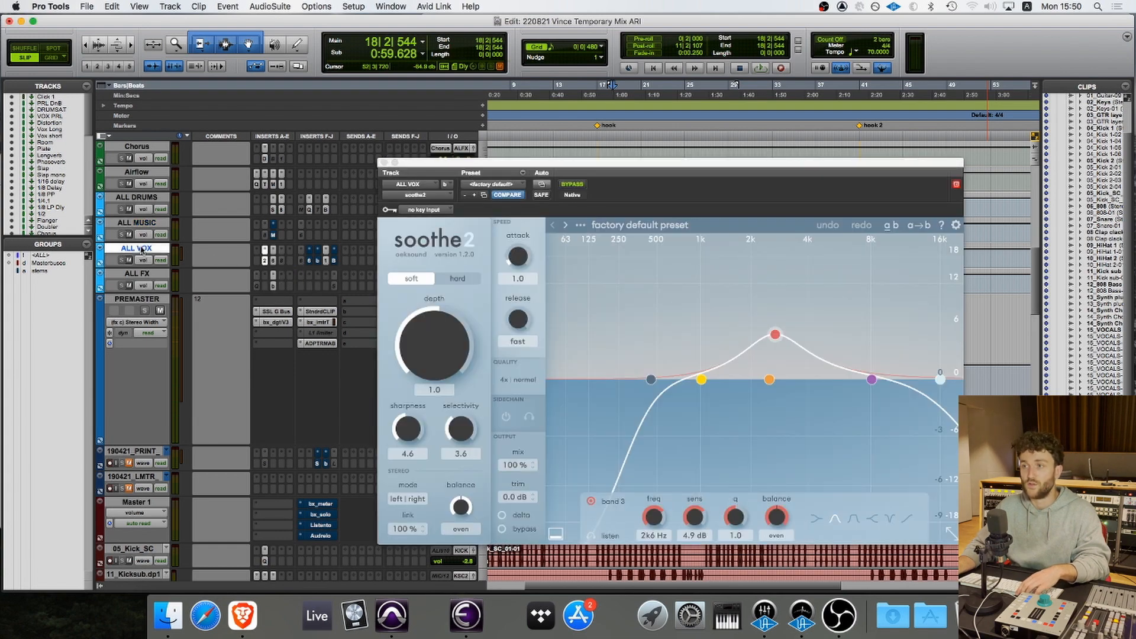
left_click_drag(709, 167, 728, 63)
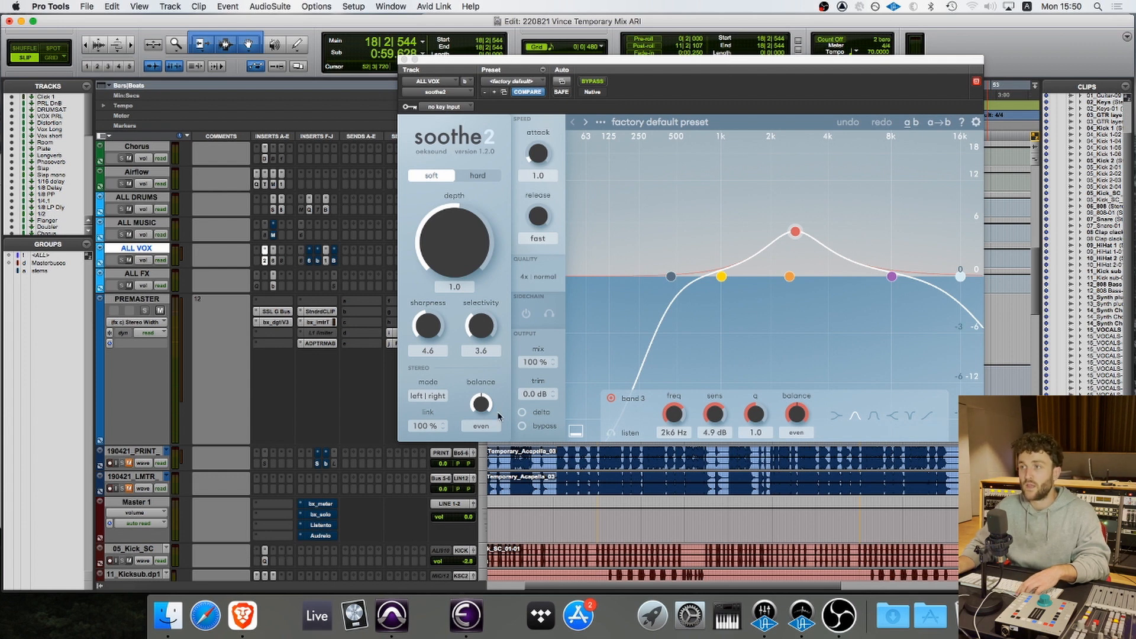
left_click_drag(798, 62, 768, 152)
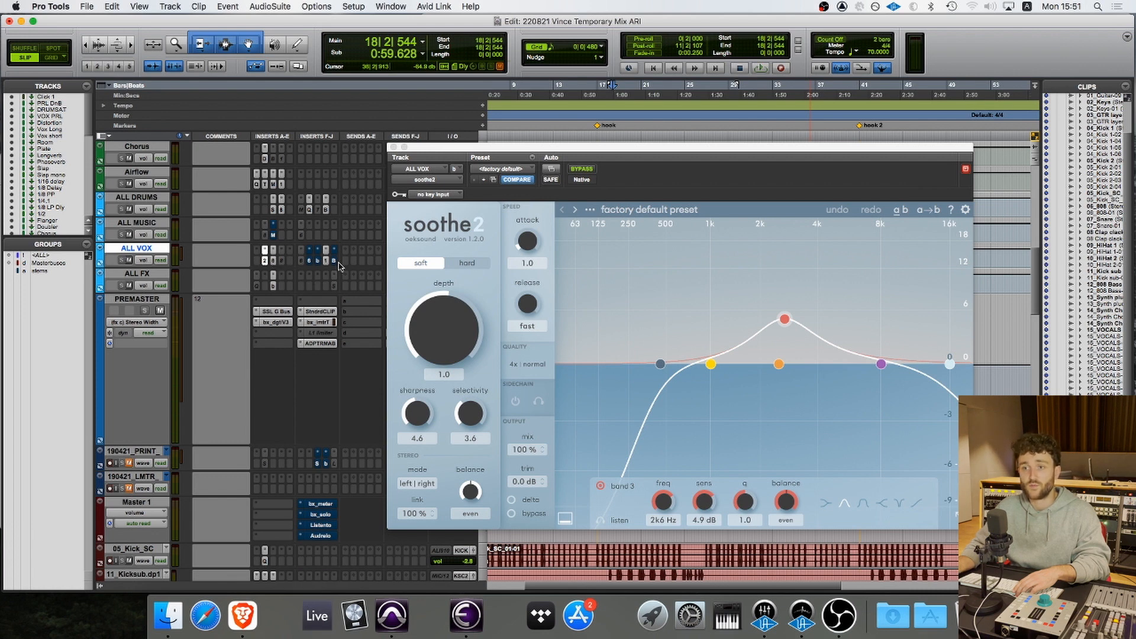
left_click(394, 147)
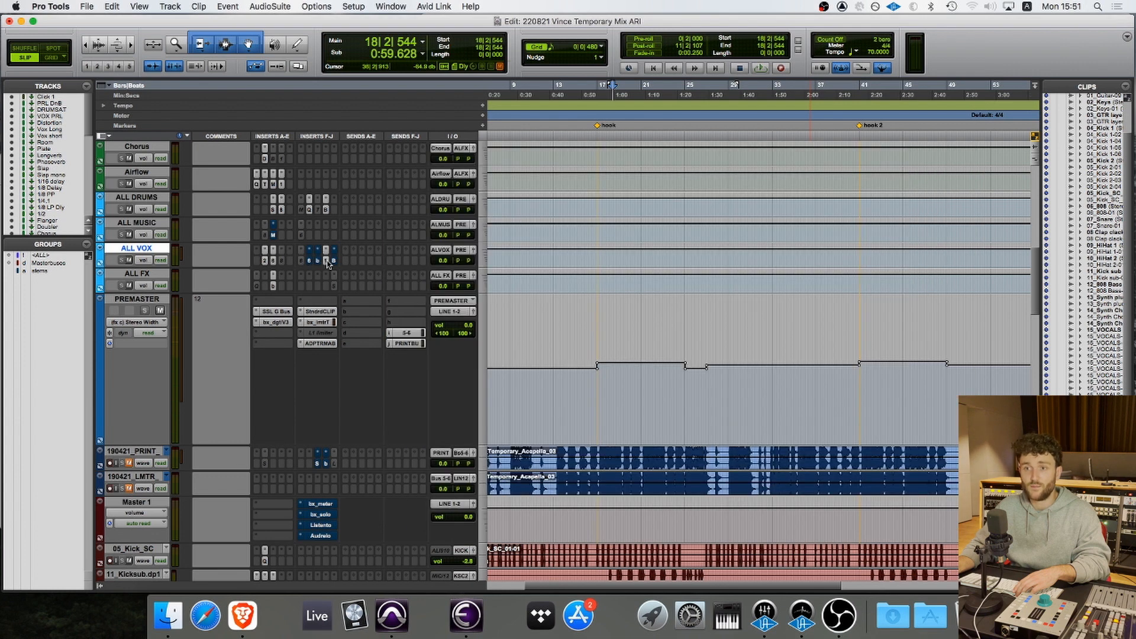
- Reopen soothe2 on ALL VOX, shift its window aside, and listen to a short stretch of playback
left_click(265, 261)
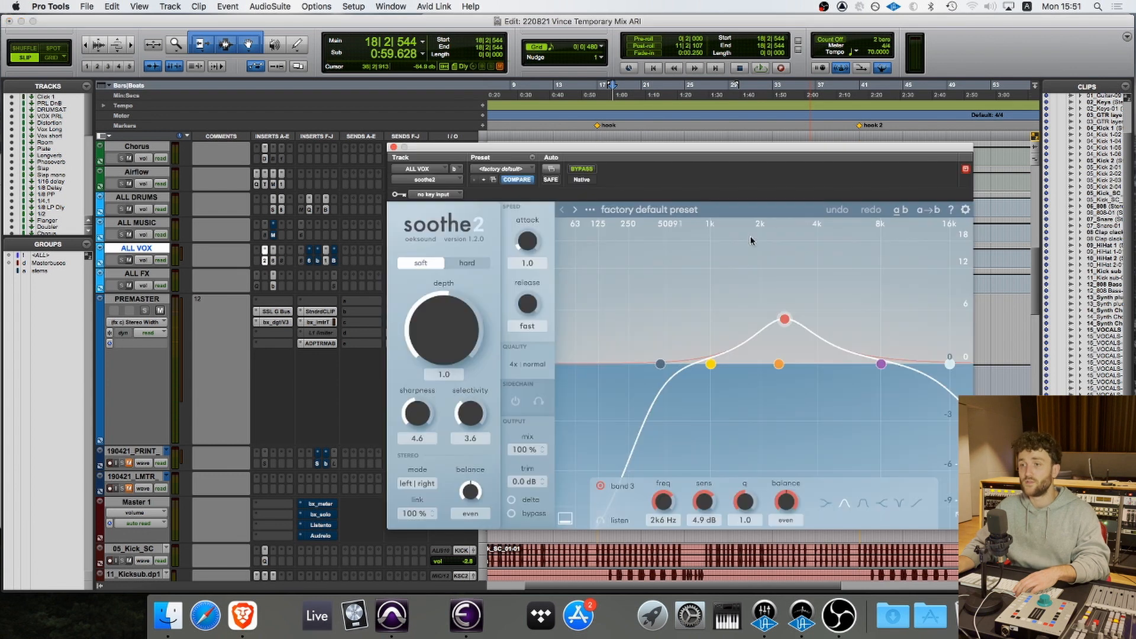
left_click_drag(666, 153, 544, 156)
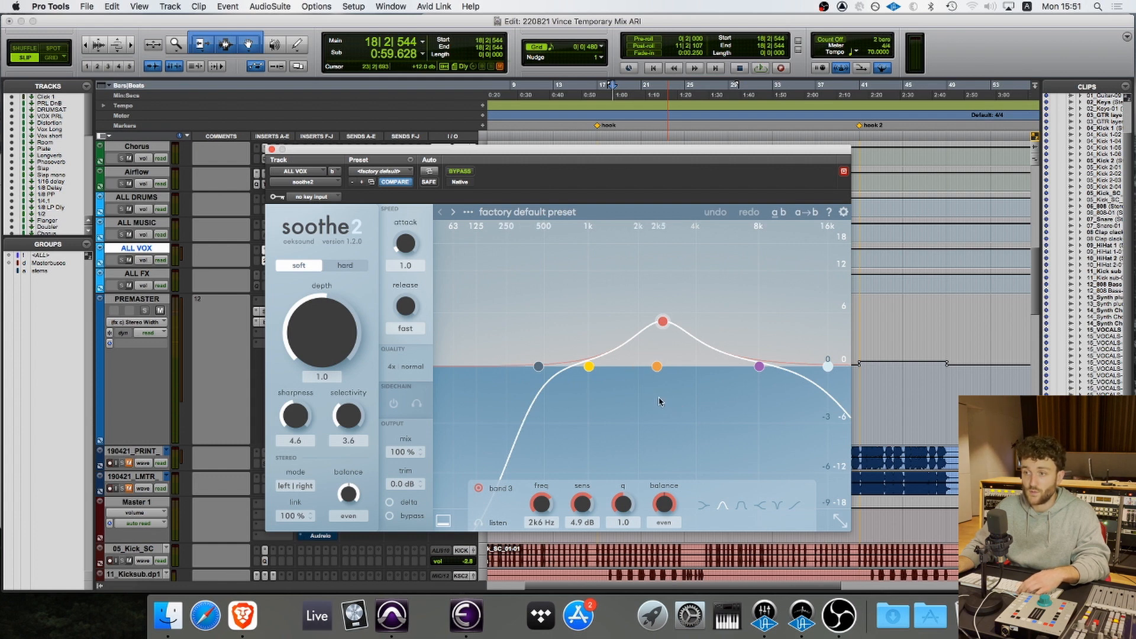
key("space")
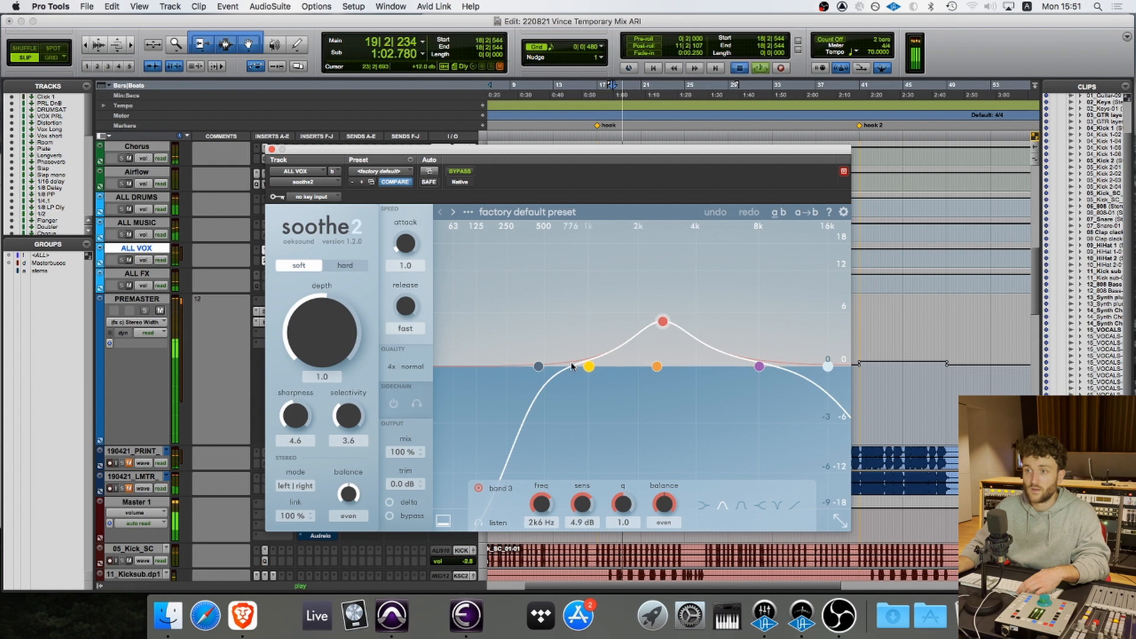
key("space")
- Audition the soothe2 low cut at 42 Hz and 1k7 Hz during playback, stop, and set it to about 540 Hz
left_click_drag(538, 366, 445, 367)
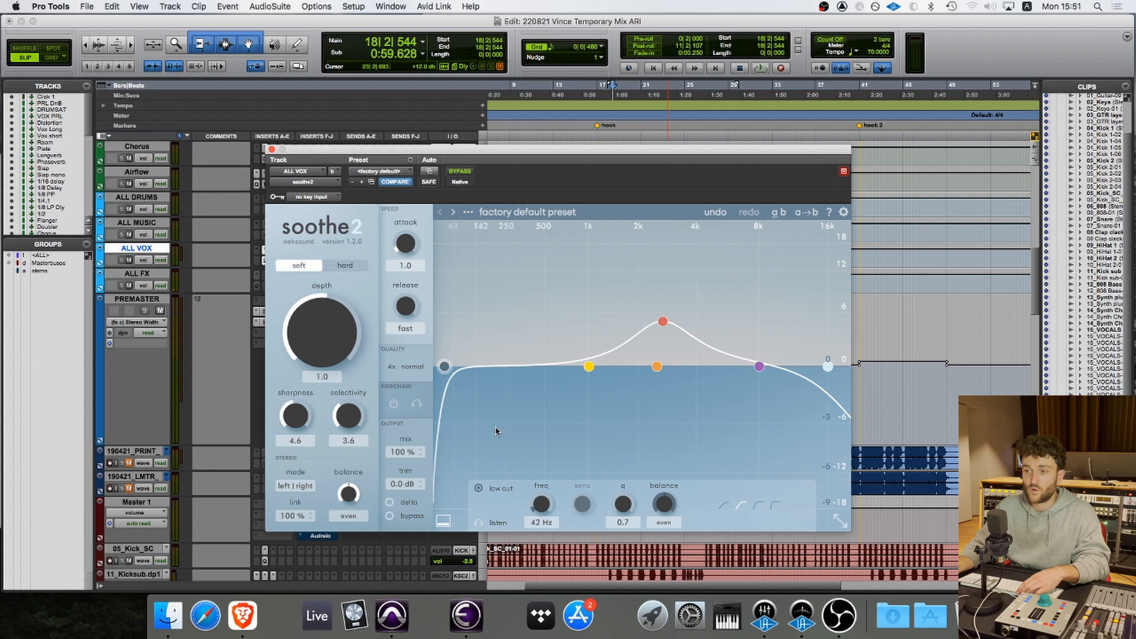
key("space")
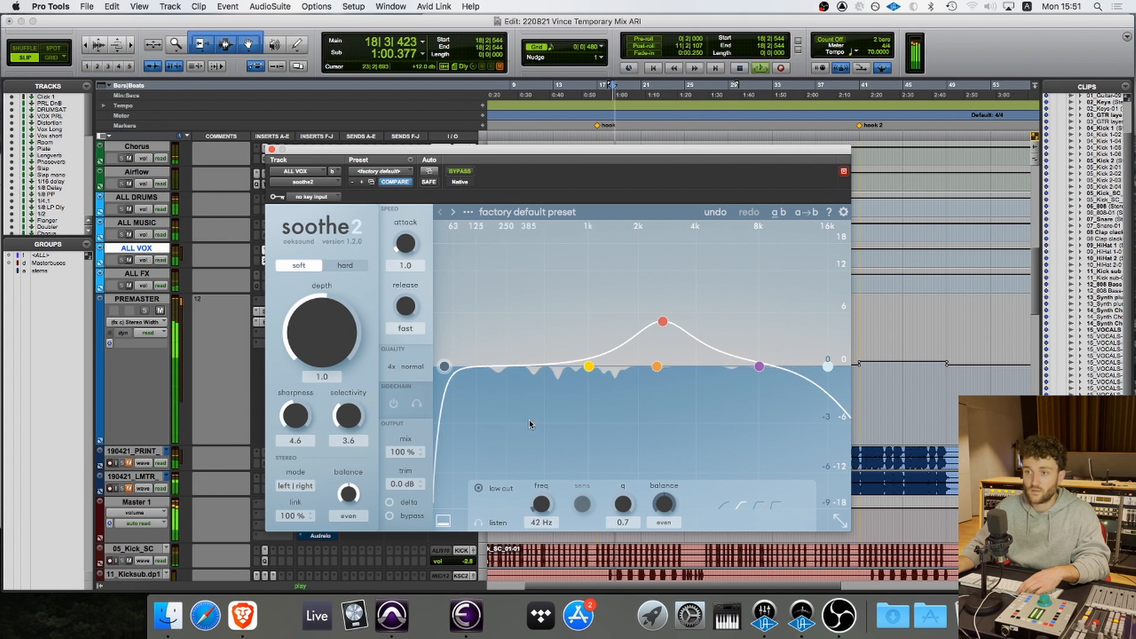
left_click_drag(444, 366, 630, 368)
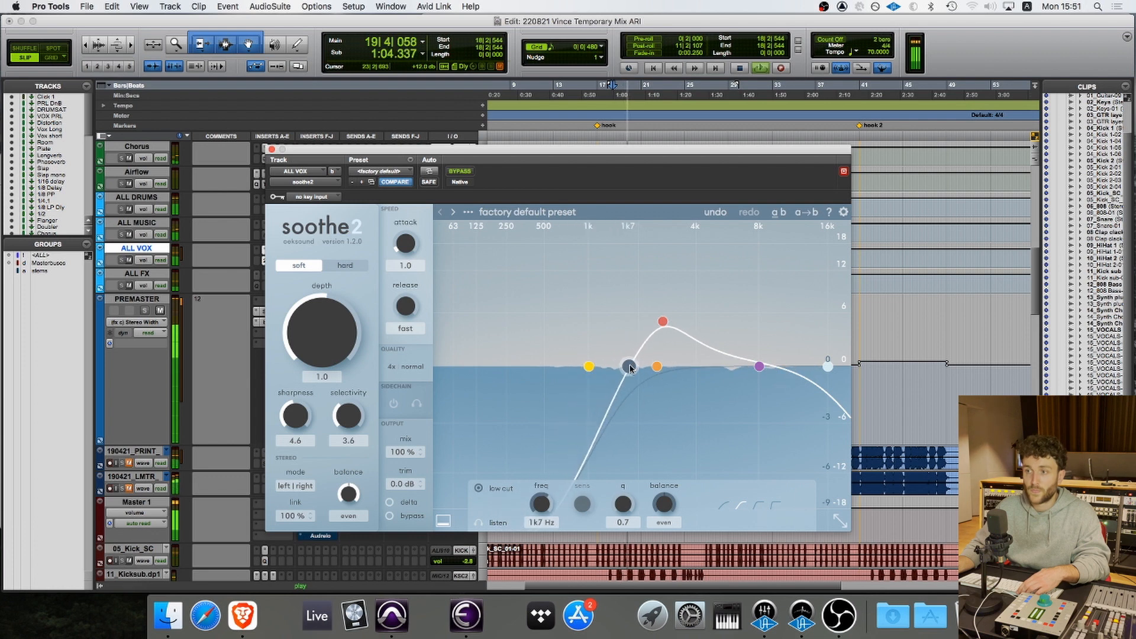
key("space")
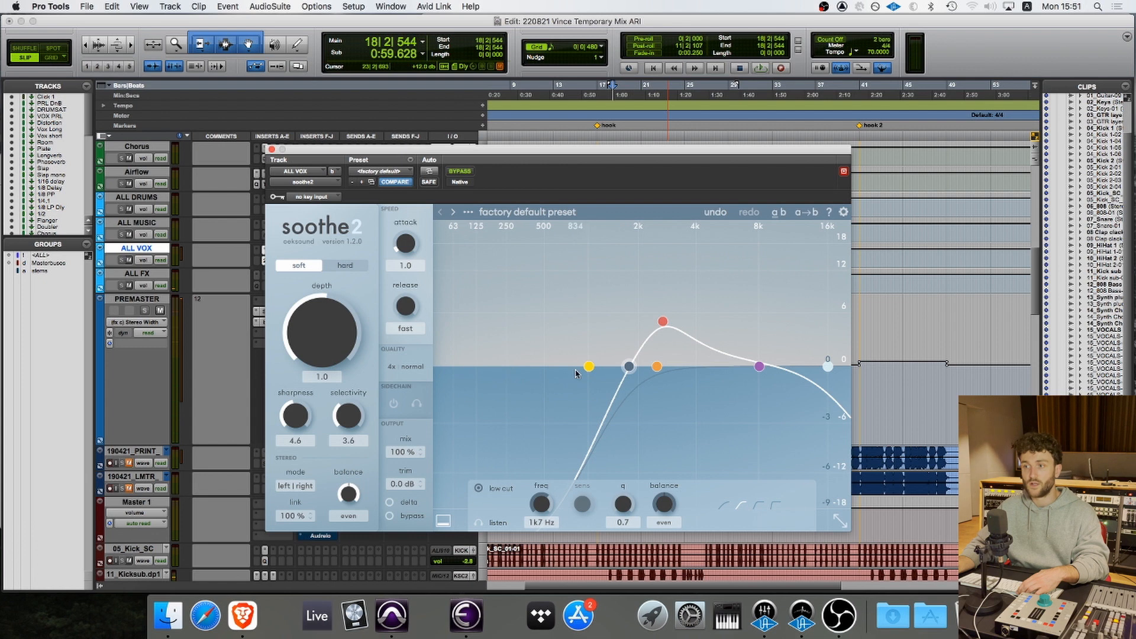
left_click_drag(629, 366, 559, 366)
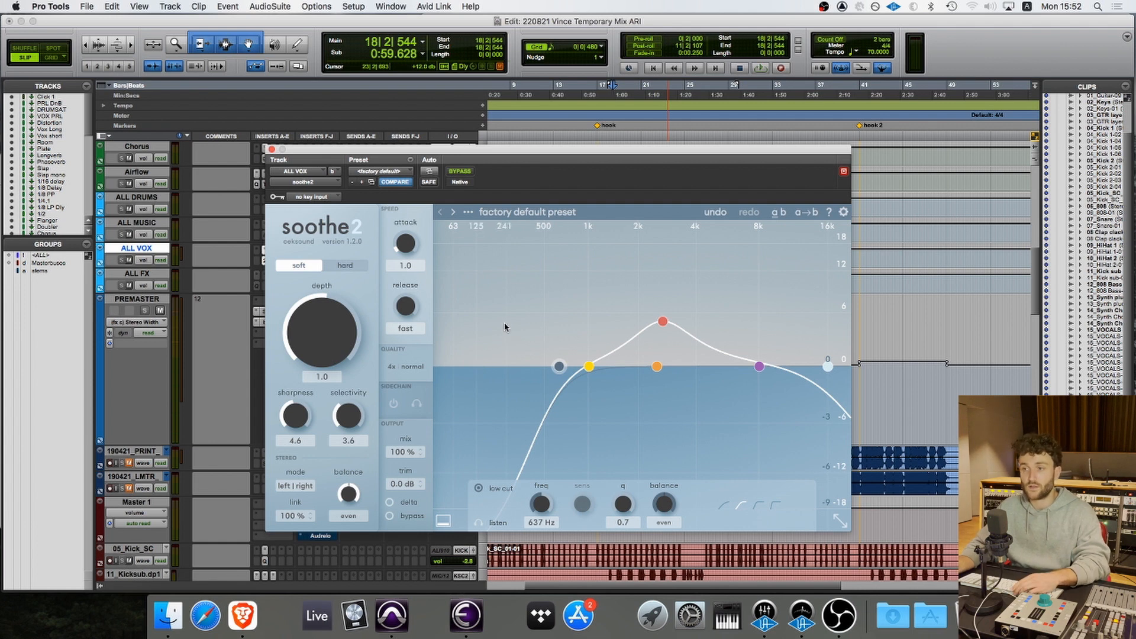
mouse_move(558, 366)
left_mouse_down()
mouse_move(471, 363)
mouse_move(573, 364)
mouse_move(553, 361)
left_mouse_up()
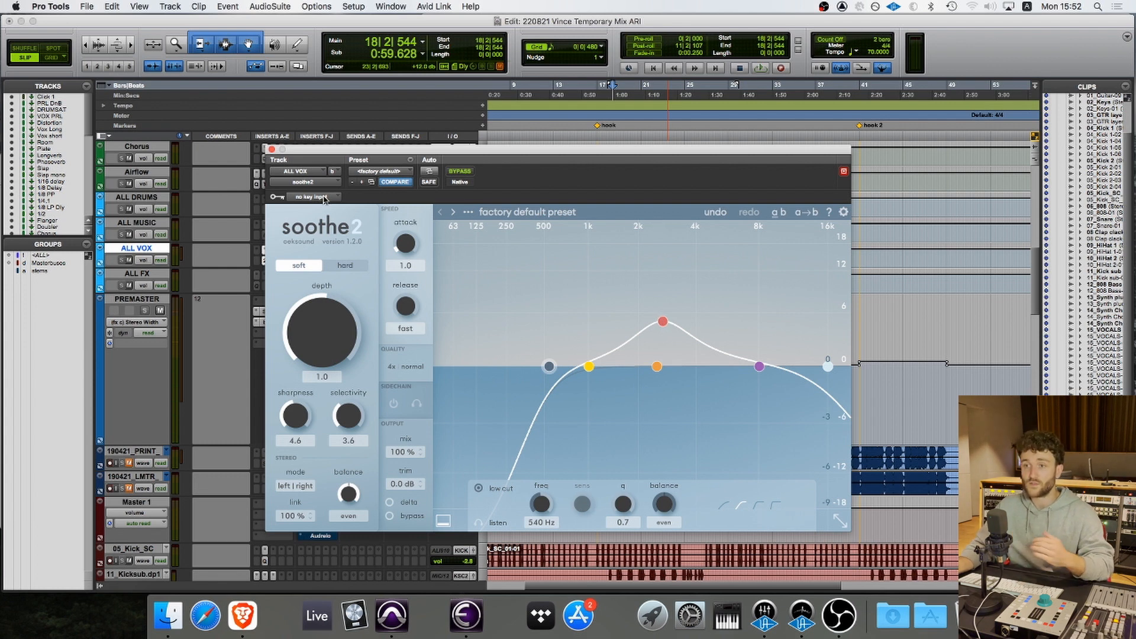
- Examine the soothe2 quality options for real-time oversampling and resolution without changing them
left_click(392, 370)
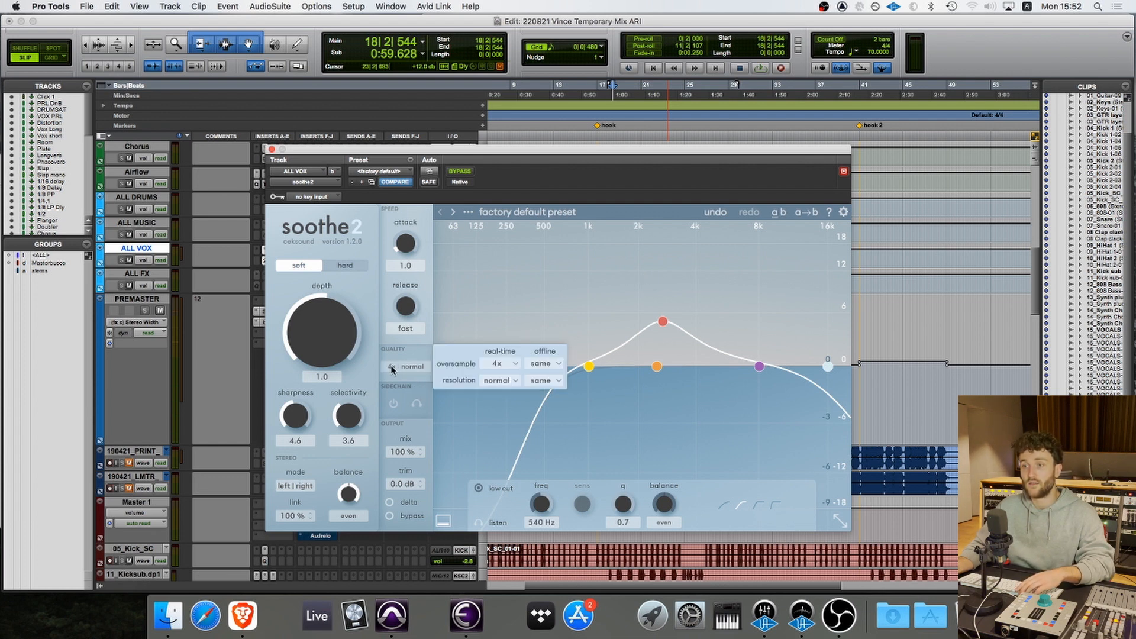
left_click(514, 364)
left_click(513, 344)
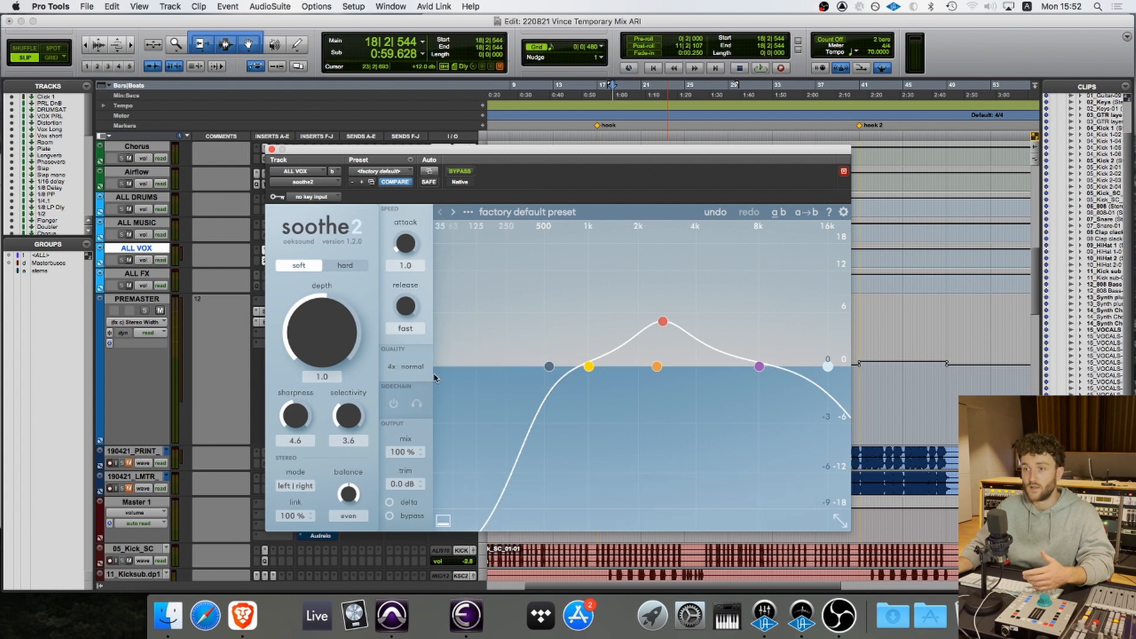
left_click(409, 368)
left_click(501, 380)
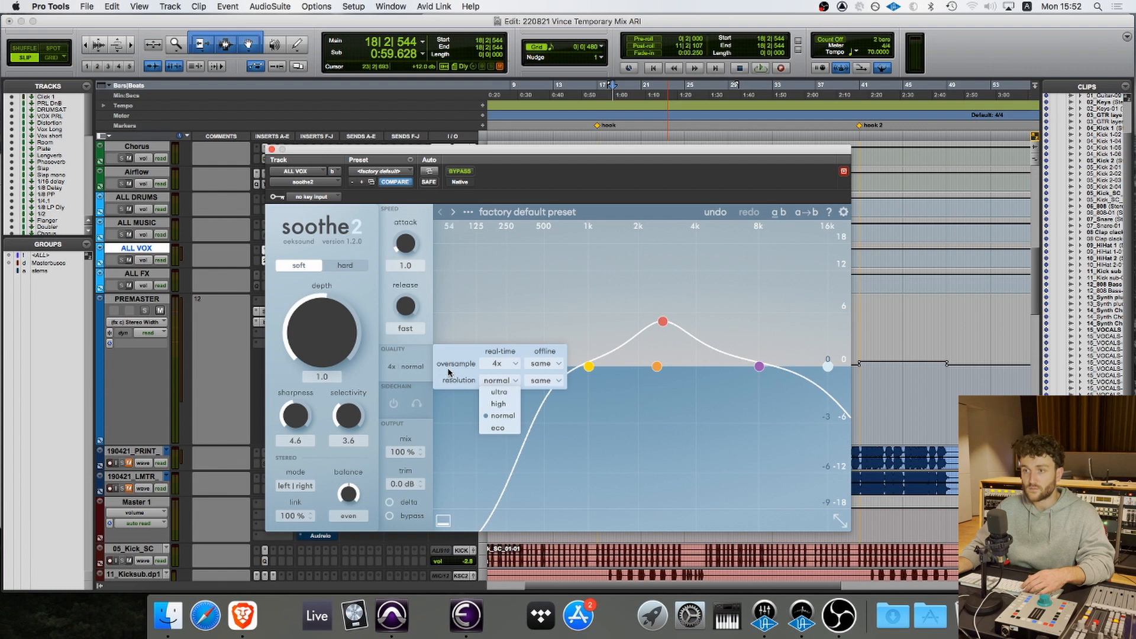
left_click(451, 342)
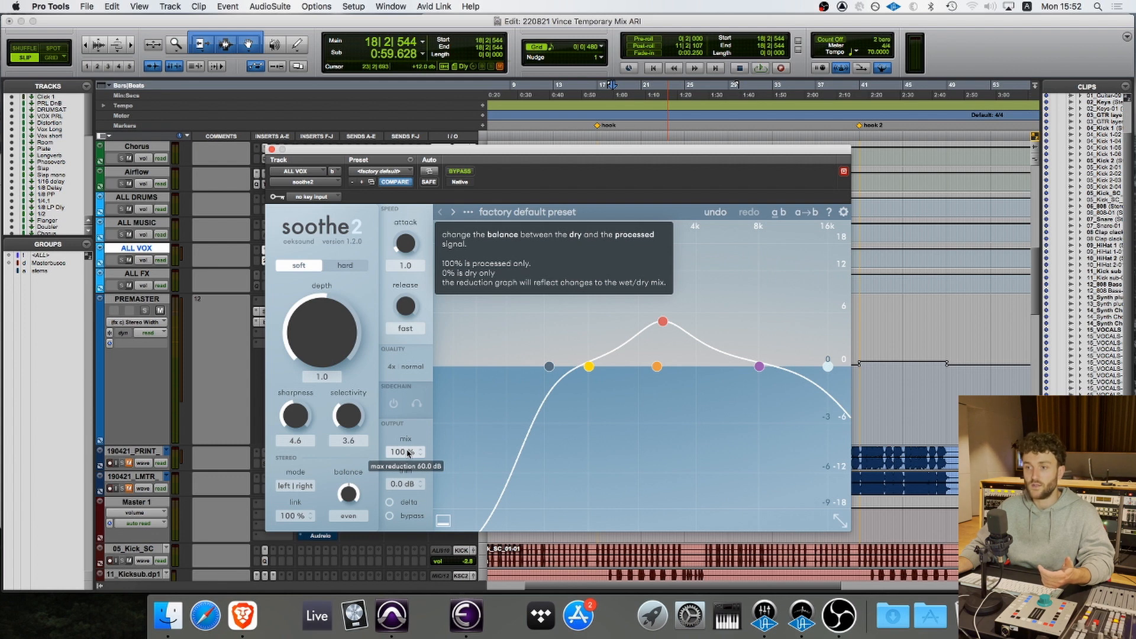
- Try out the soothe2 output mix control, return it to 100 %, and close the plug-in
left_click_drag(408, 452, 408, 459)
left_click_drag(408, 468, 408, 399)
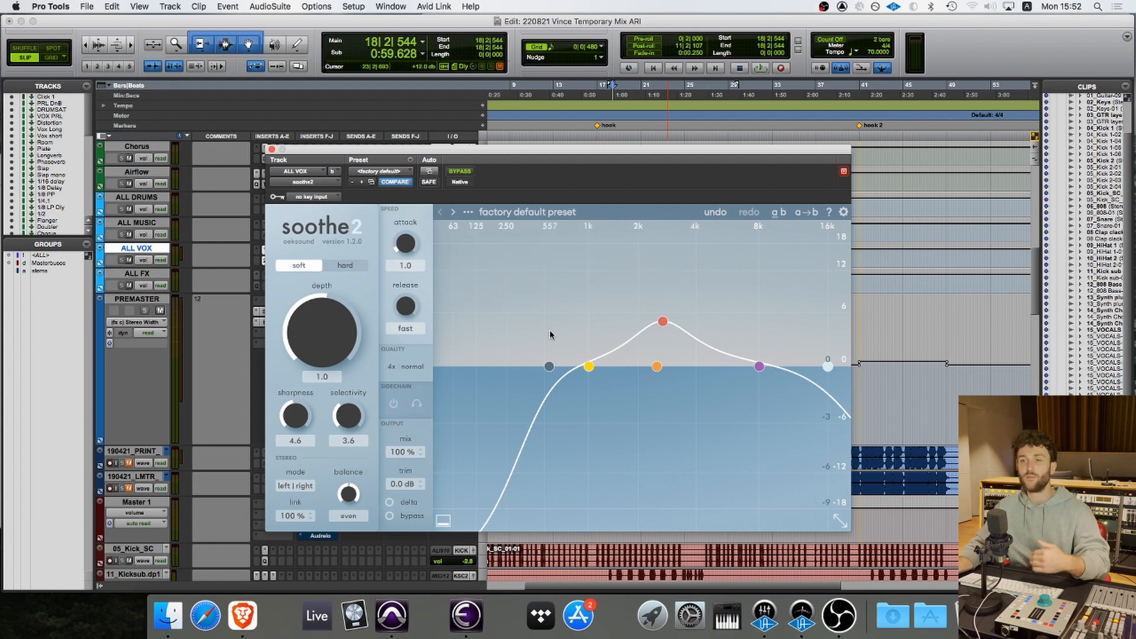
left_click(271, 148)
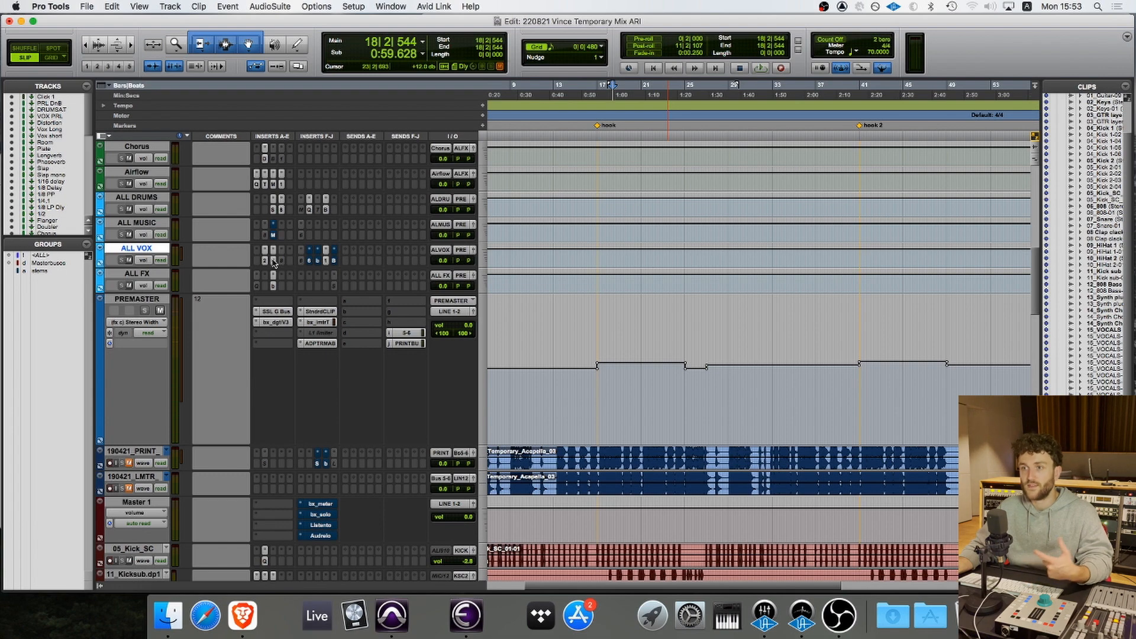
- Review the UAD Fairchild 670 on ALL VOX during playback, close it, and play the mix again
left_click(273, 261)
left_click_drag(513, 137, 481, 65)
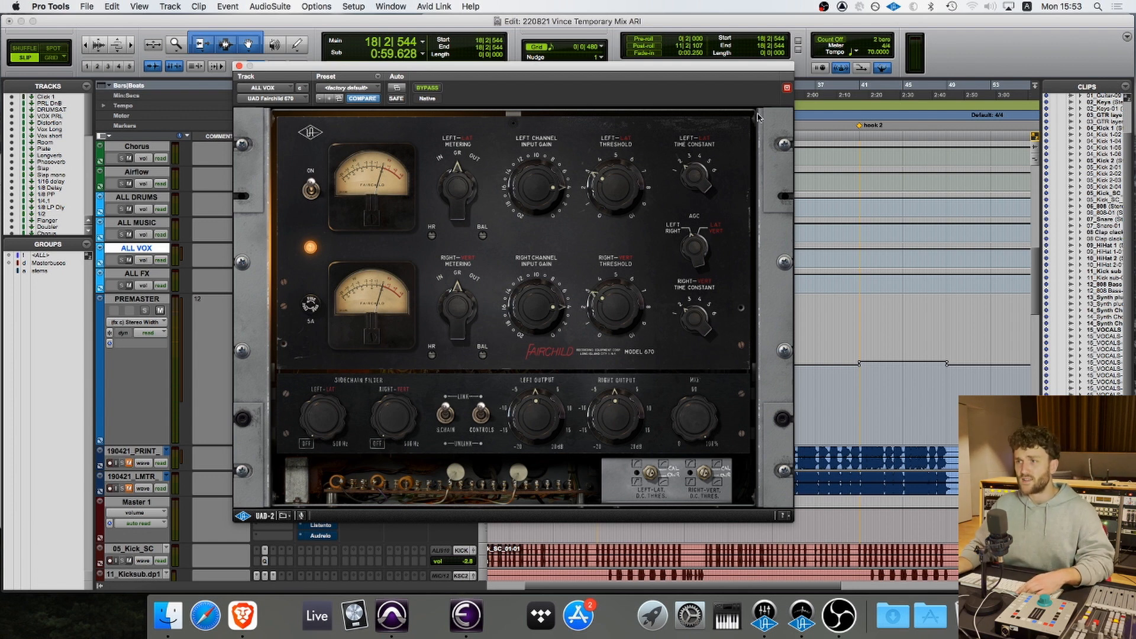
key("space")
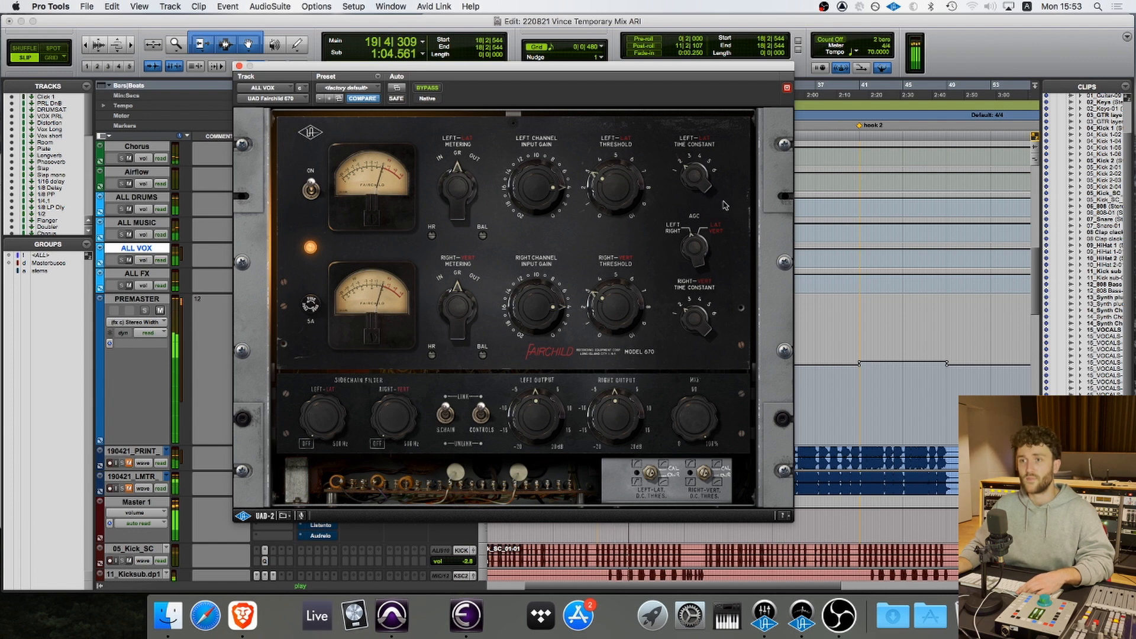
key("space")
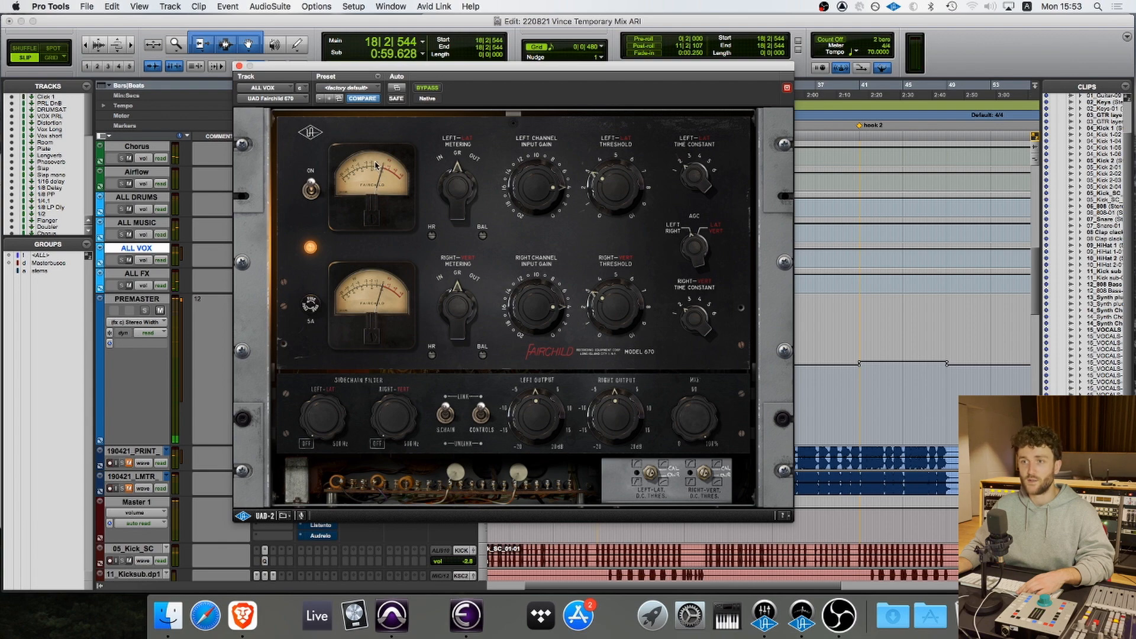
left_click(239, 67)
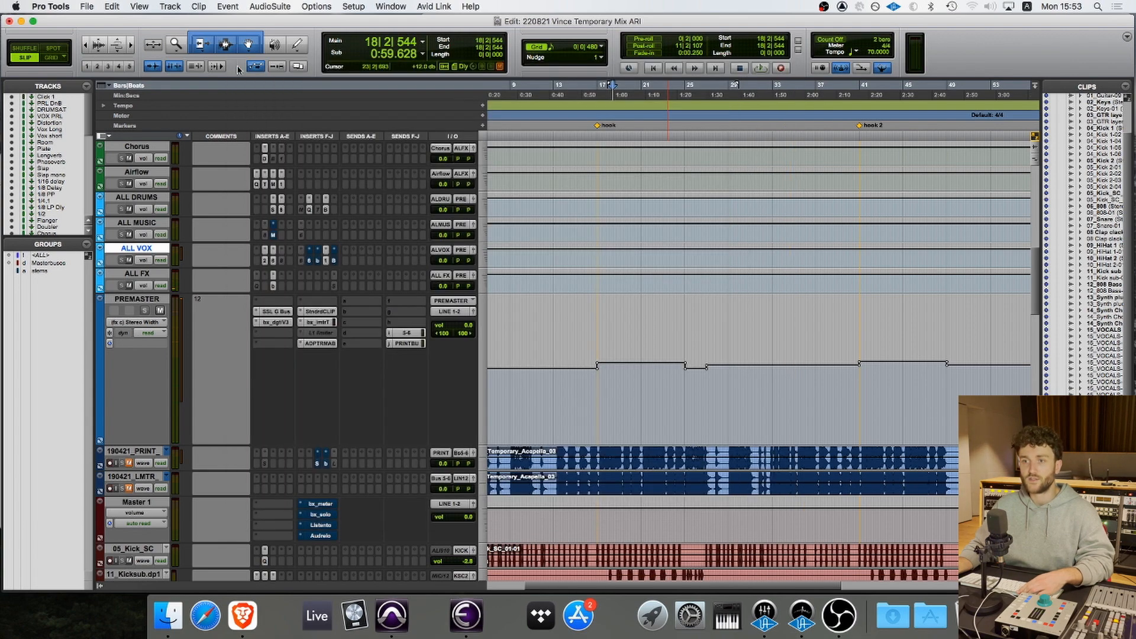
key("space")
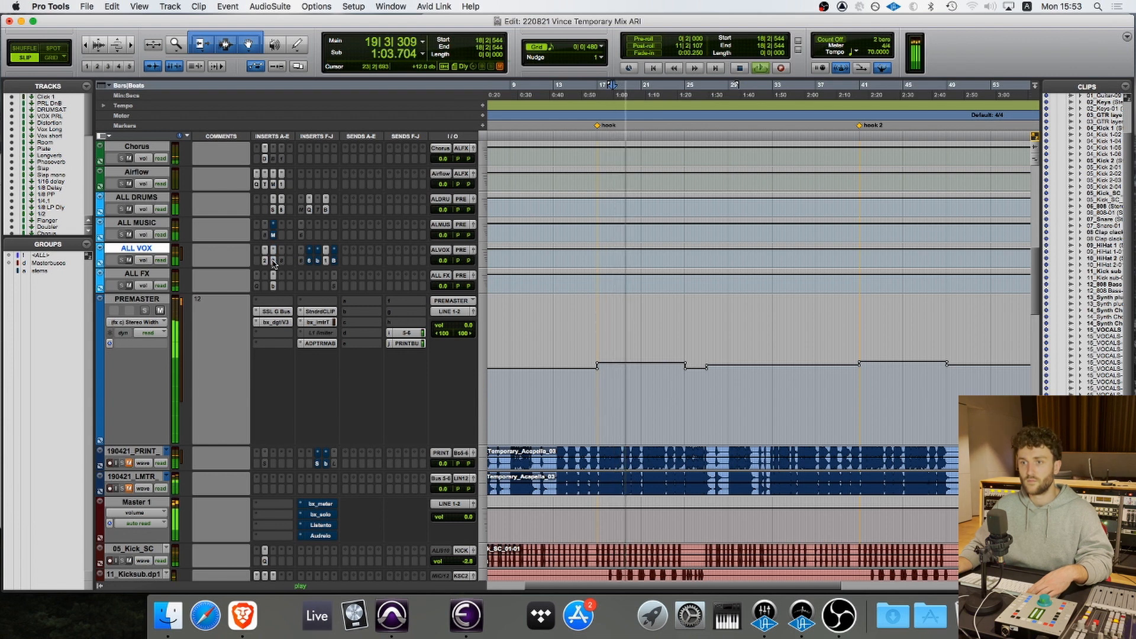
key("space")
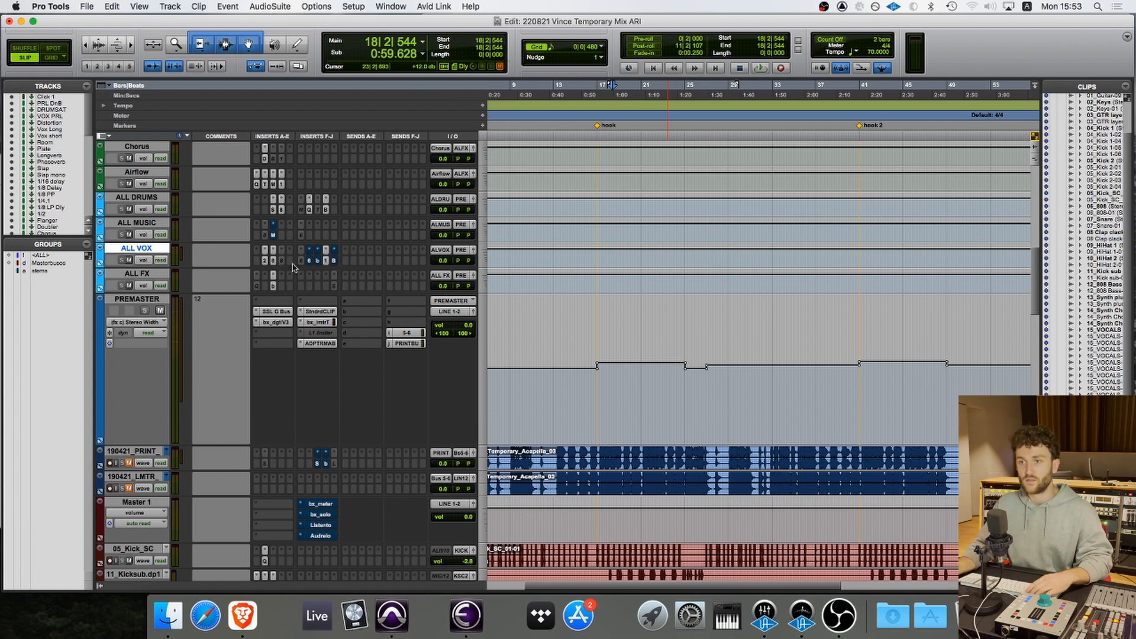
- Compare the UAD Pultec EQP-1A on ALL VOX bypassed and active during playback, stop playback, and close the plug-in
left_click(327, 263)
left_click(428, 89)
key("space")
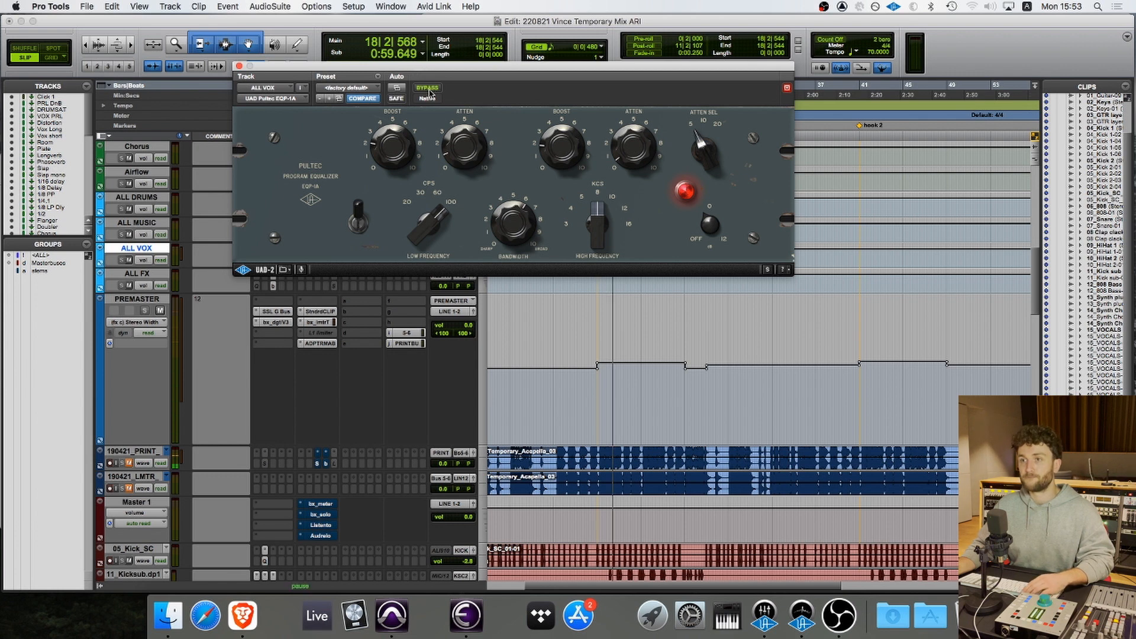
left_click(430, 90)
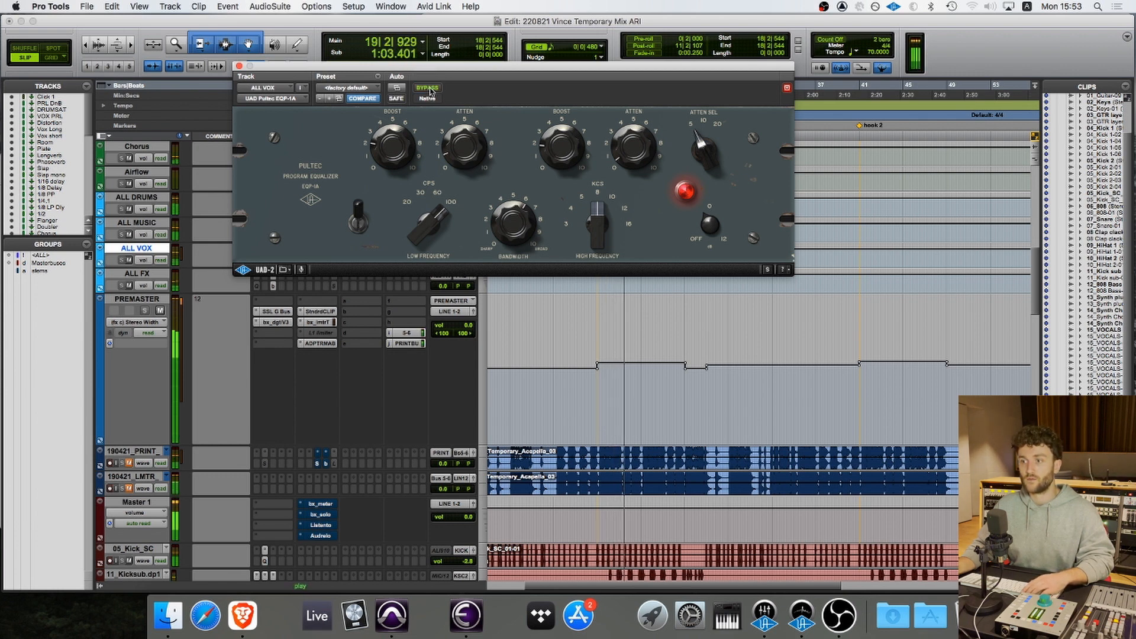
left_click(430, 90)
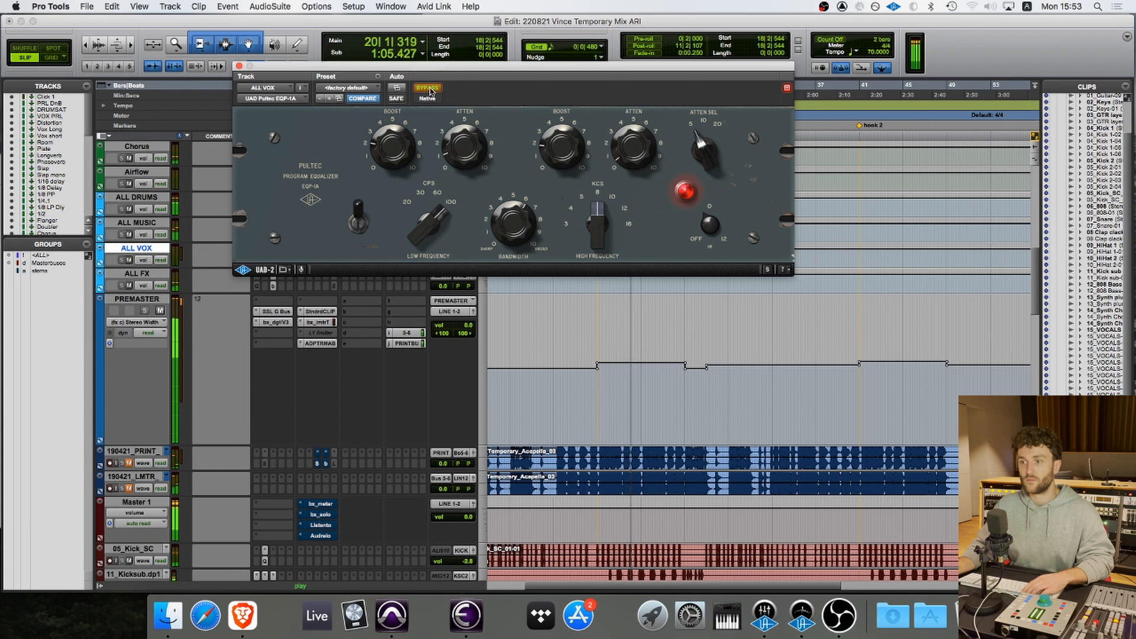
left_click(431, 90)
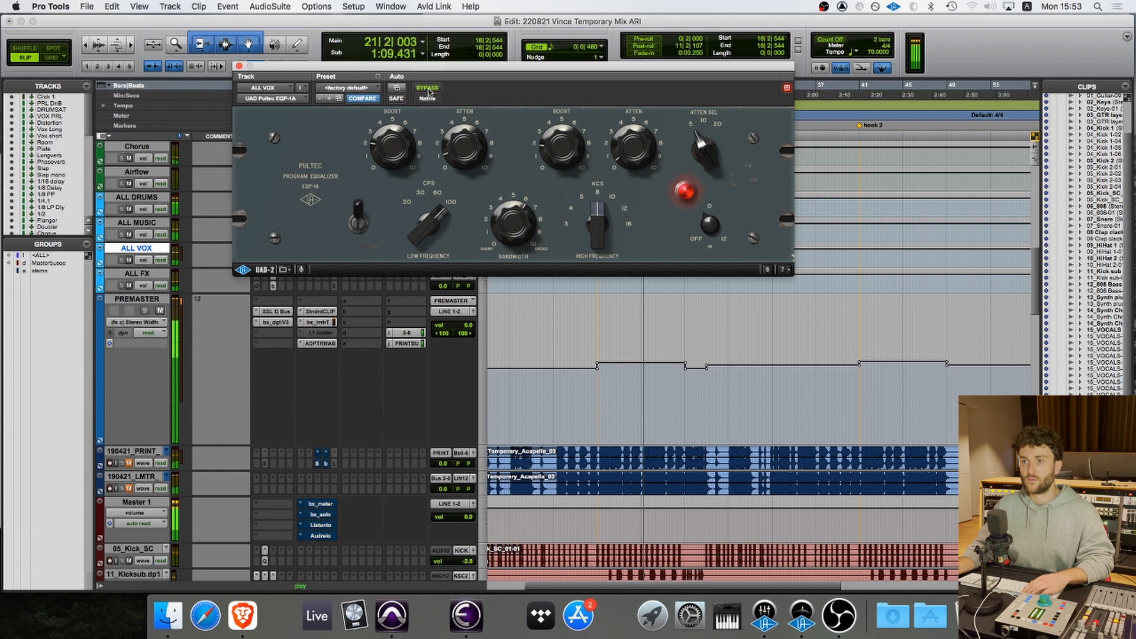
left_click(427, 89)
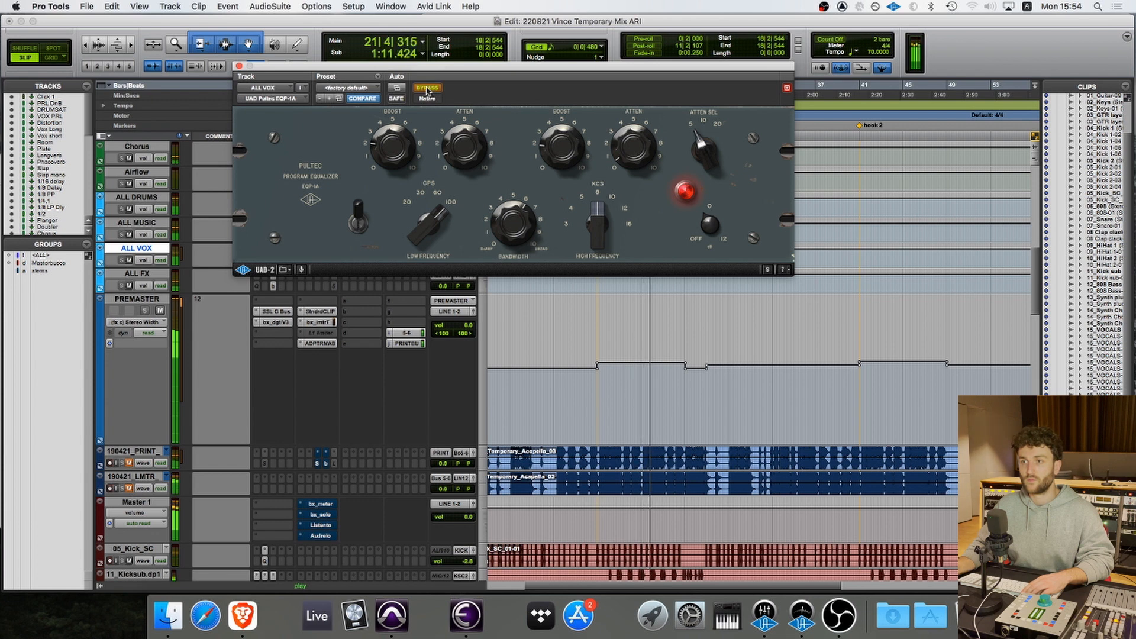
left_click(427, 88)
key("space")
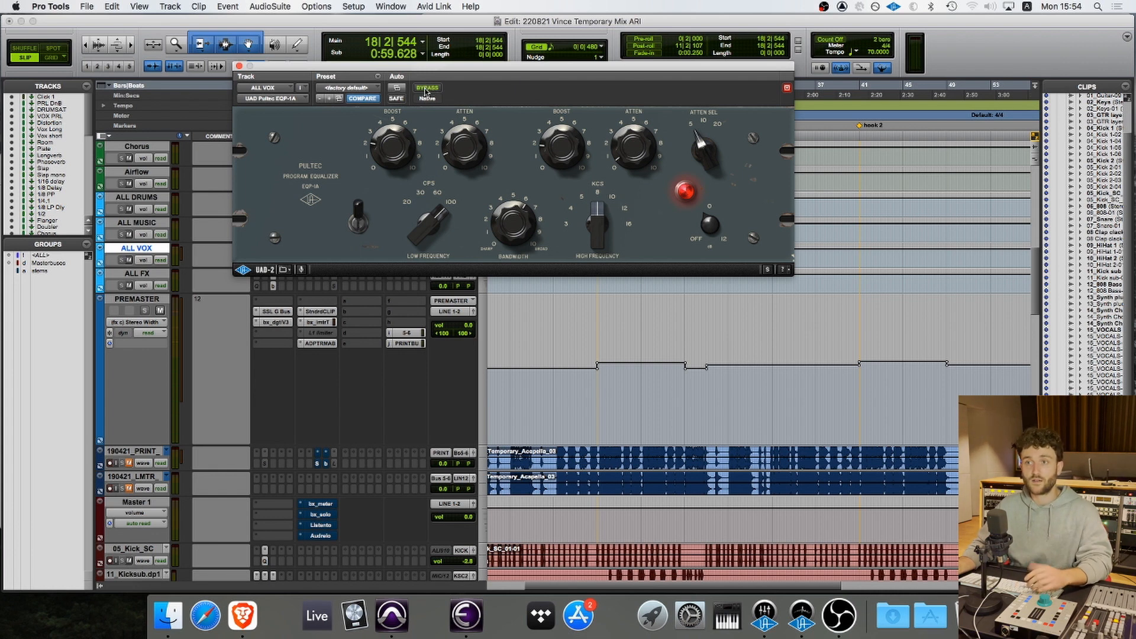
left_click(239, 66)
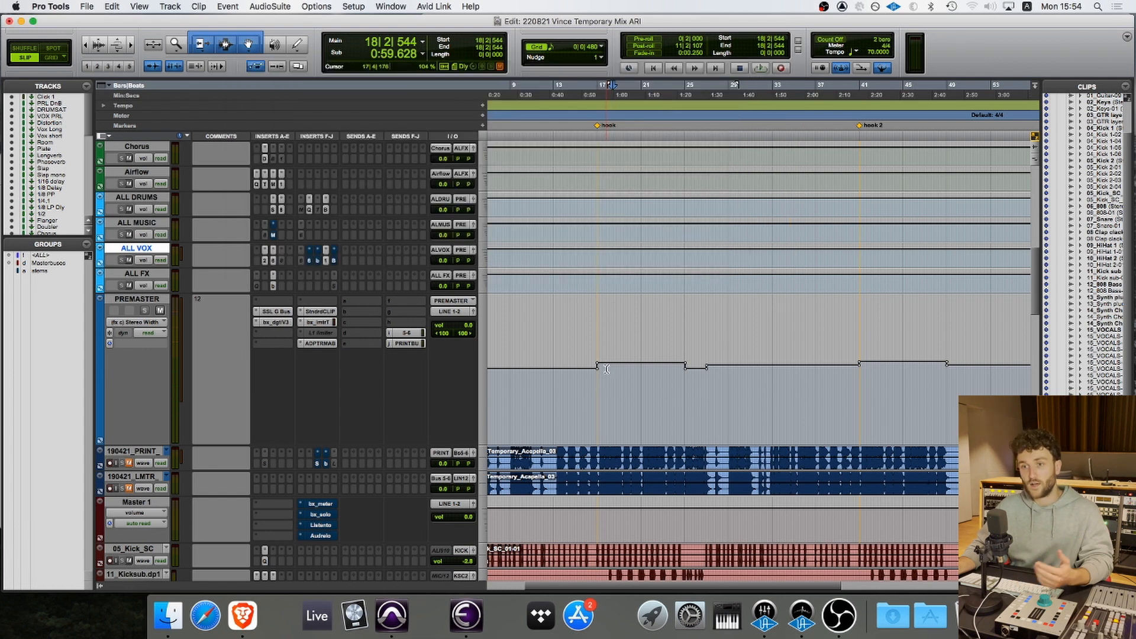
- Select the ALL FX track, open its bx_saturator V2, and review the mid and side saturation settings
left_click(140, 276)
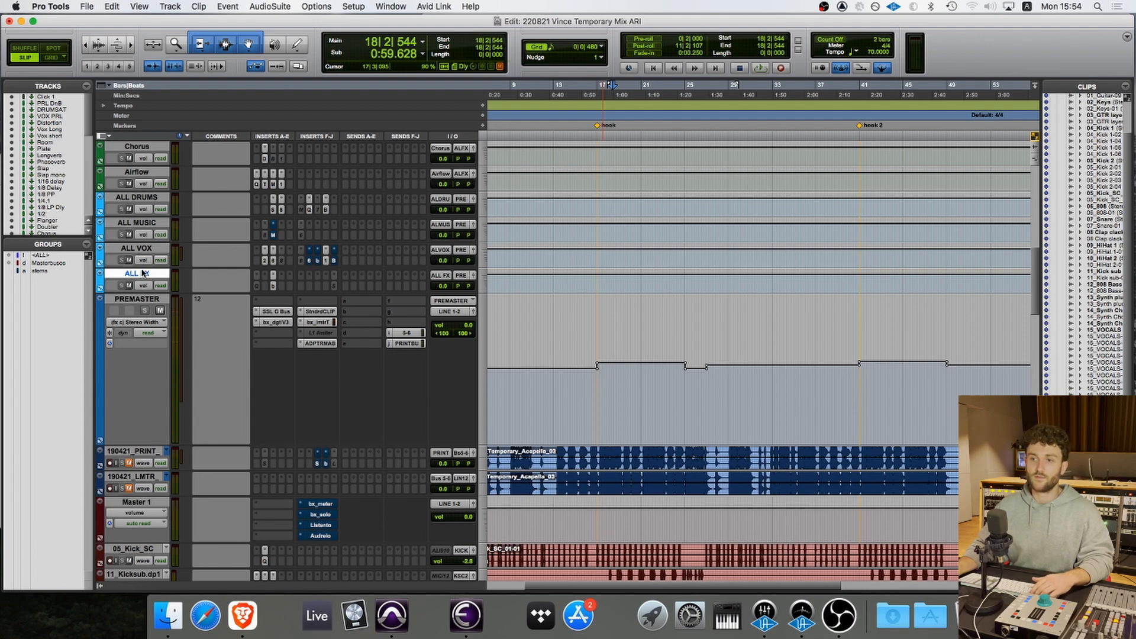
left_click(274, 286)
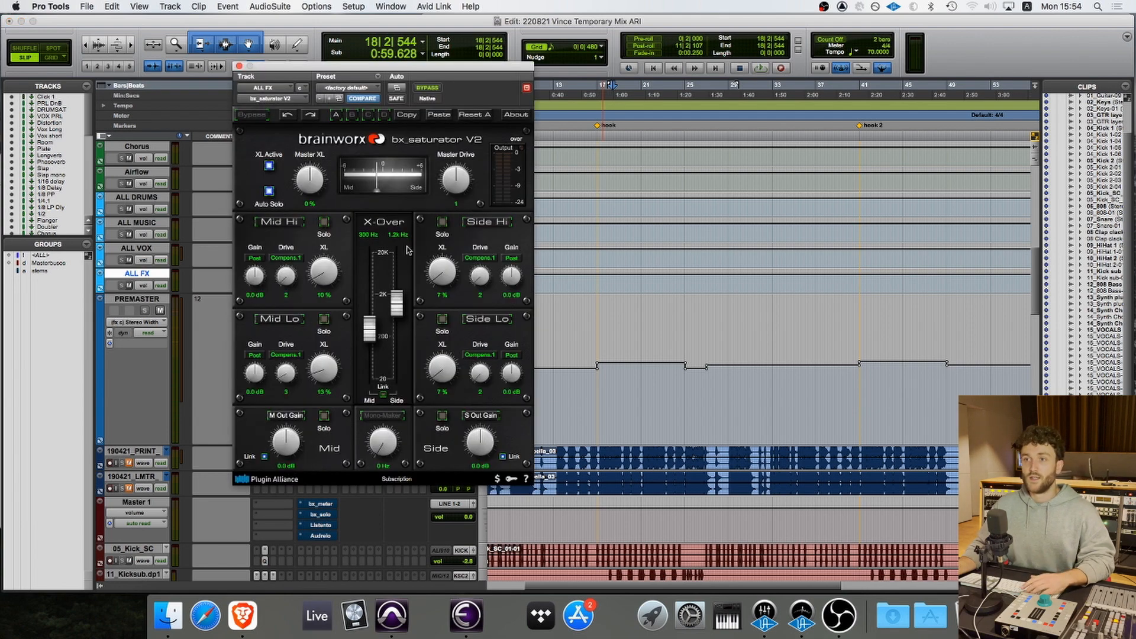
left_click_drag(379, 69, 439, 125)
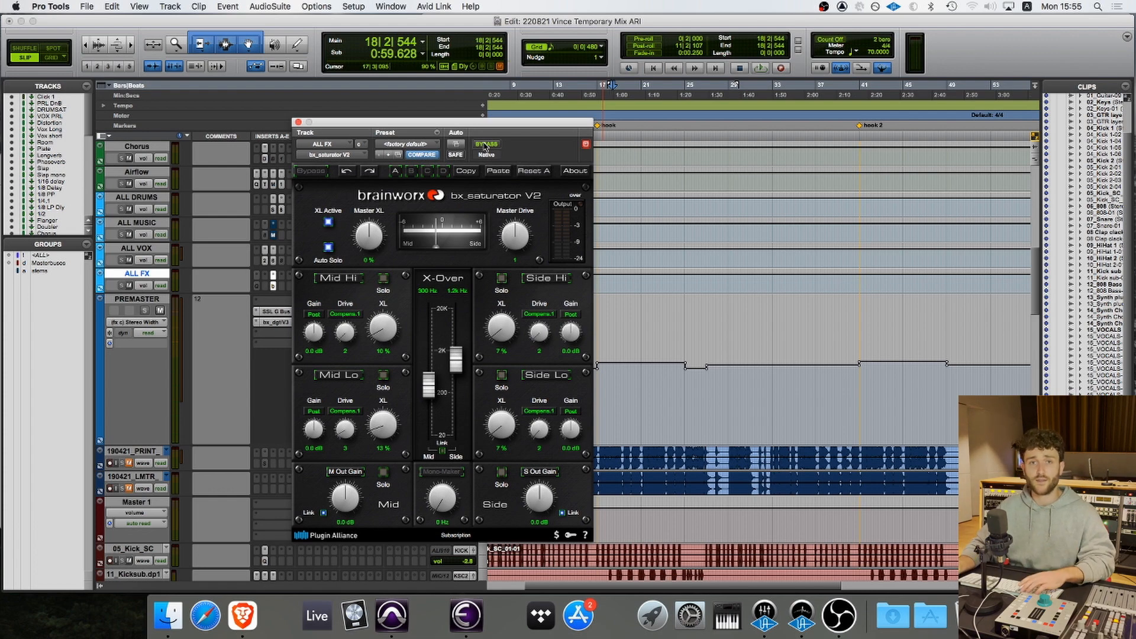
- Compare the bx_saturator V2 on ALL FX bypassed and active during playback, stop playback, and close the plug-in
left_click(485, 145)
key("space")
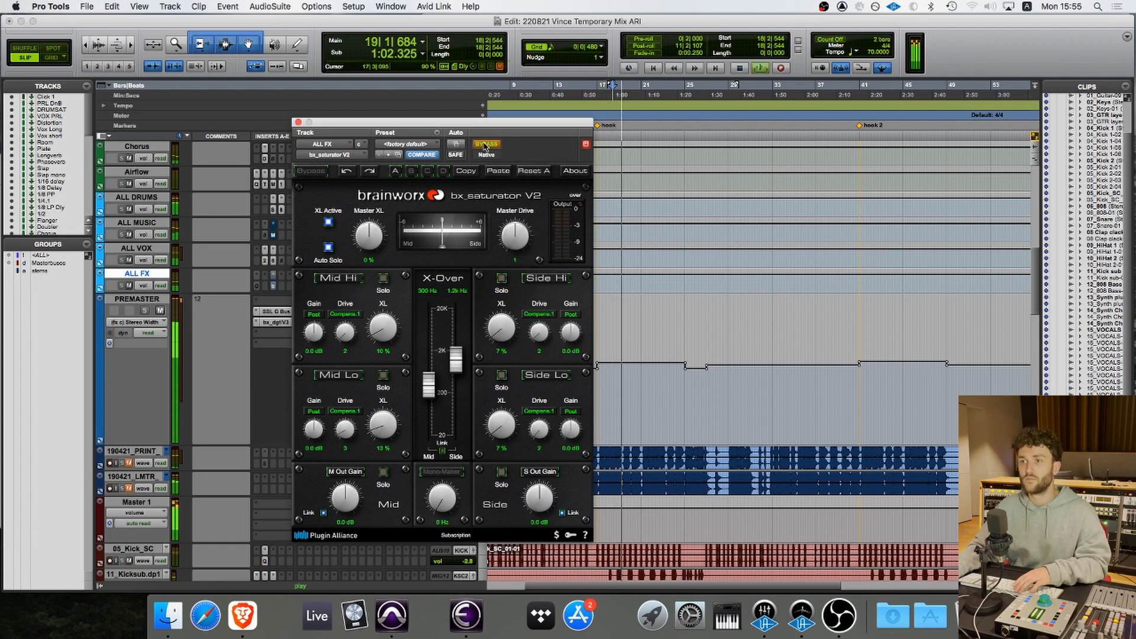
left_click(485, 145)
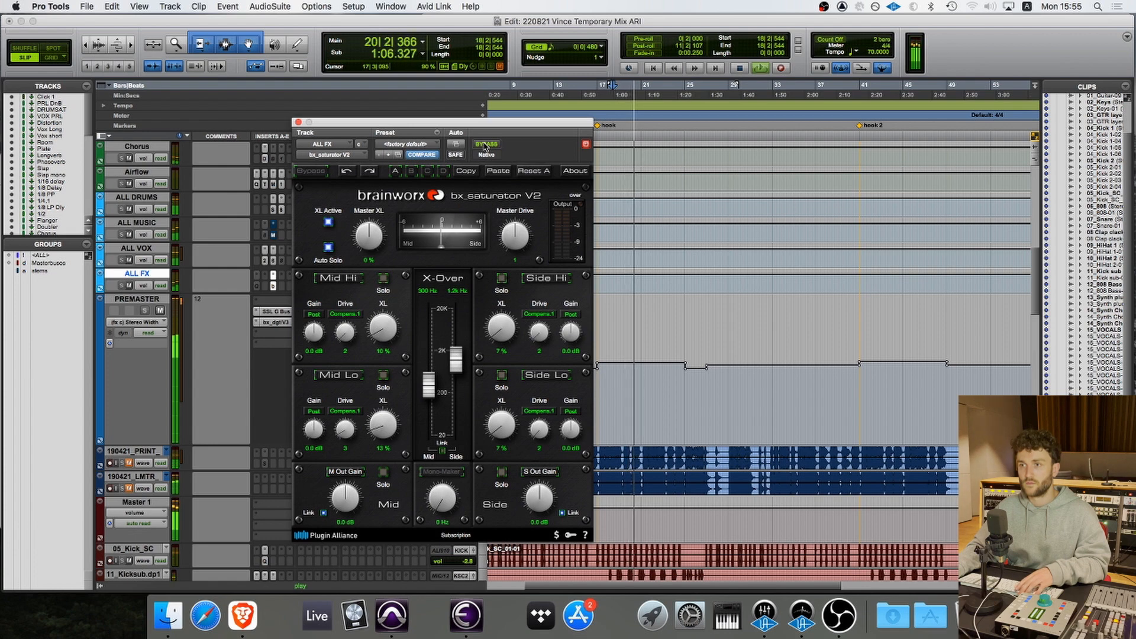
left_click(485, 144)
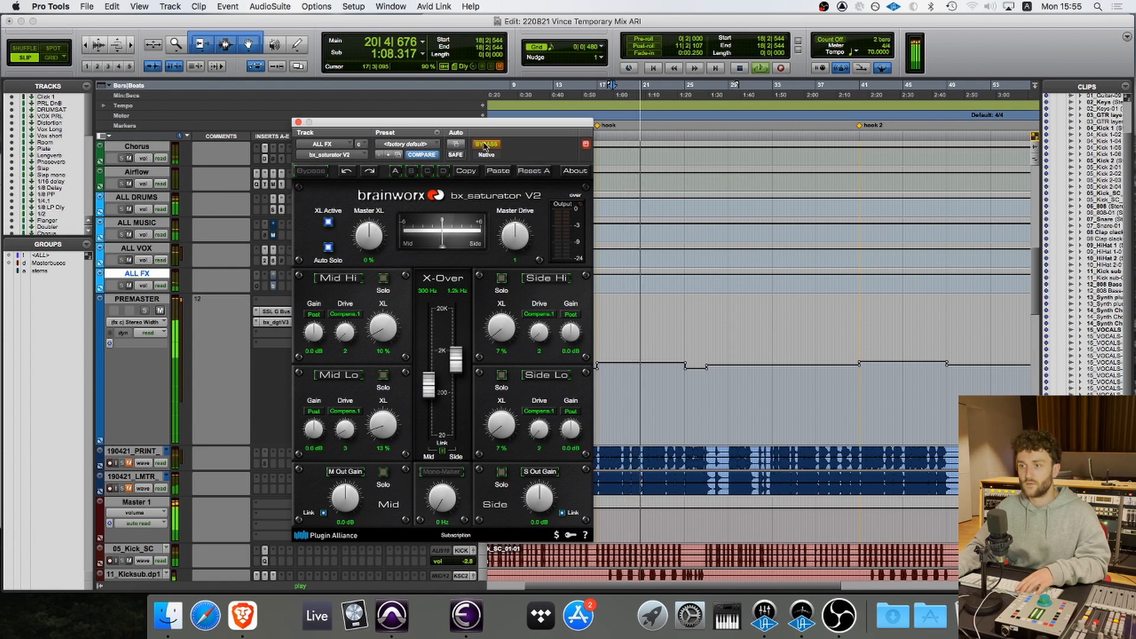
left_click(484, 144)
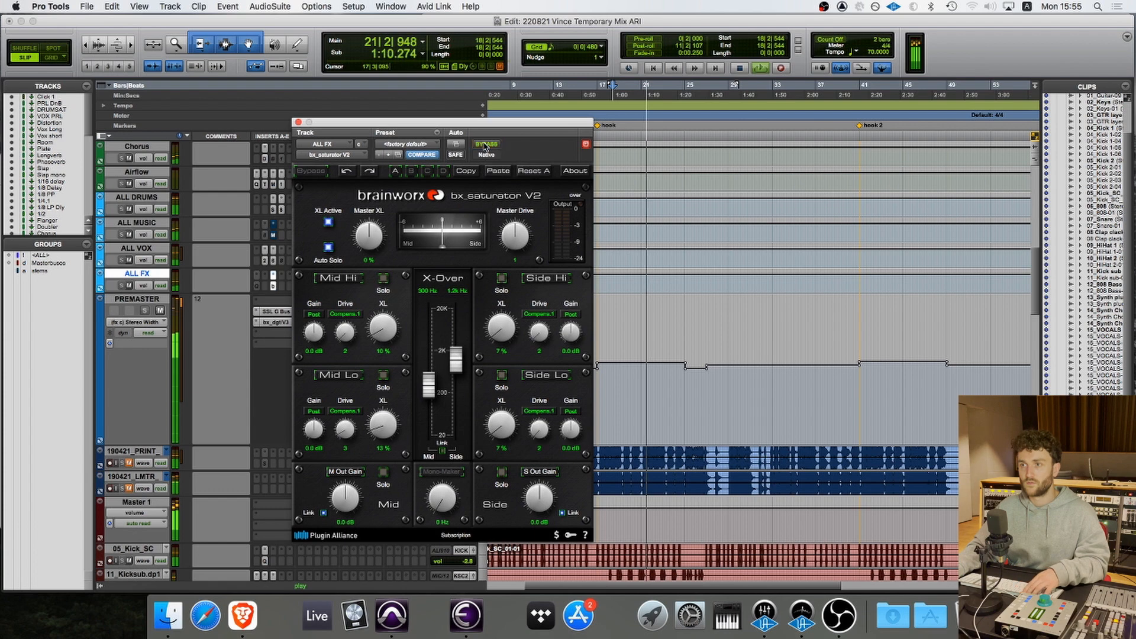
key("space")
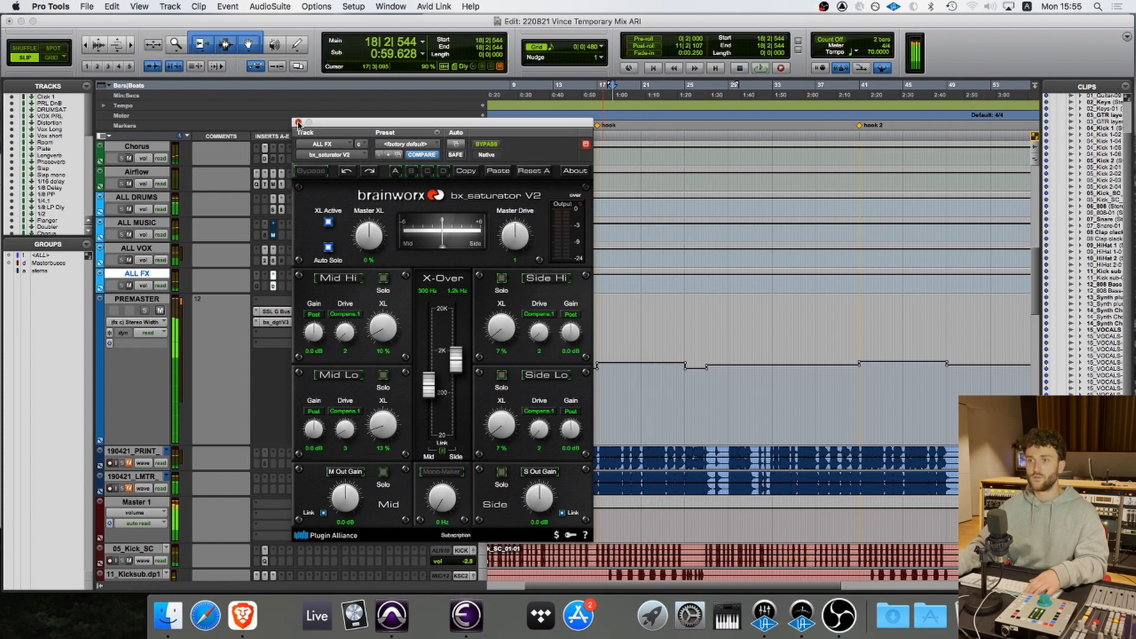
left_click(299, 122)
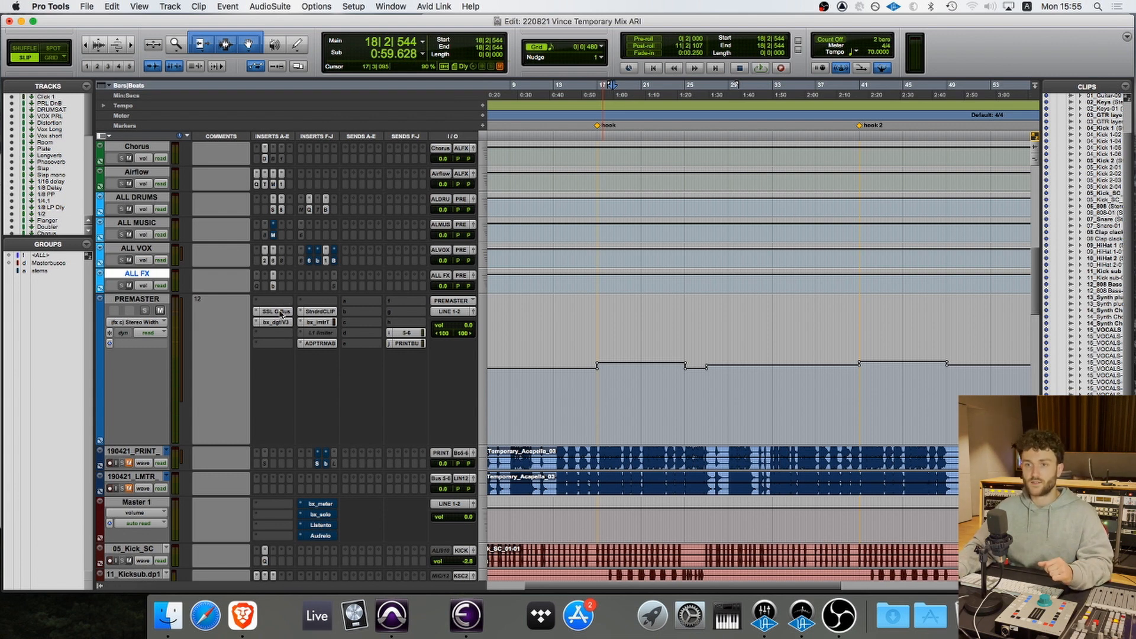
- Select the PREMASTER track, open its SSL G Bus Compressor, and play the mix from within hook 2
left_click(131, 300)
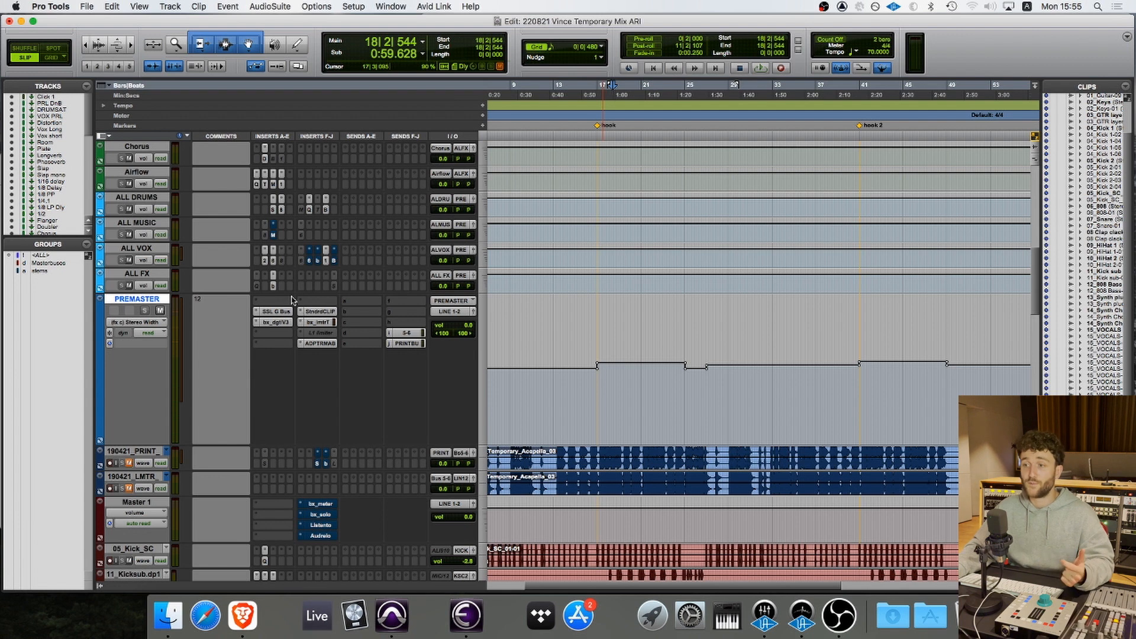
left_click(279, 313)
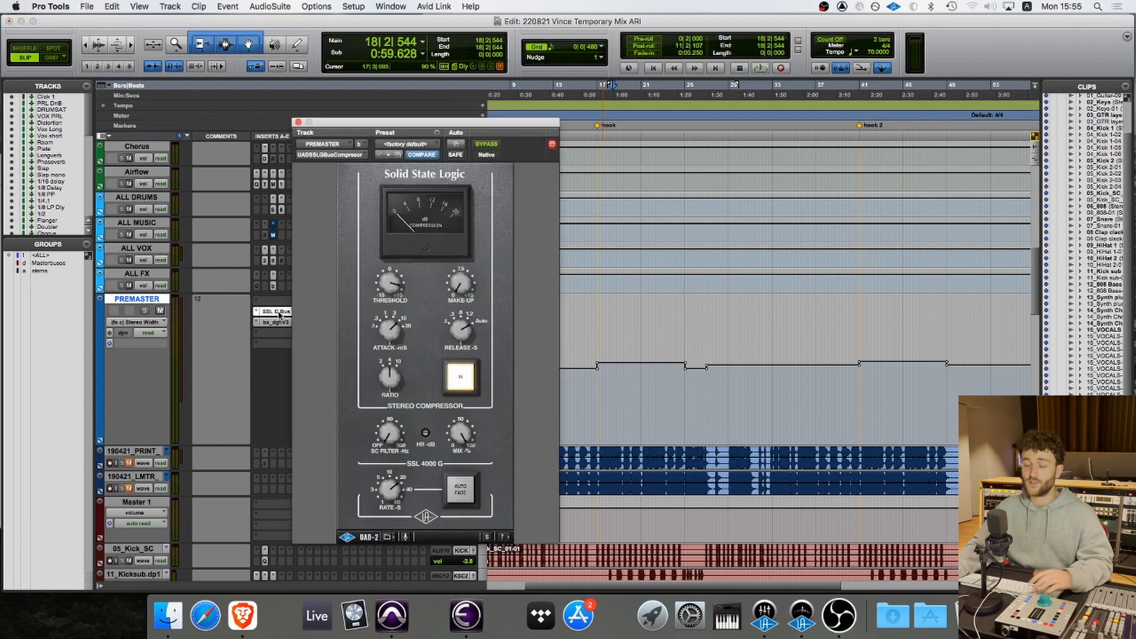
key("space")
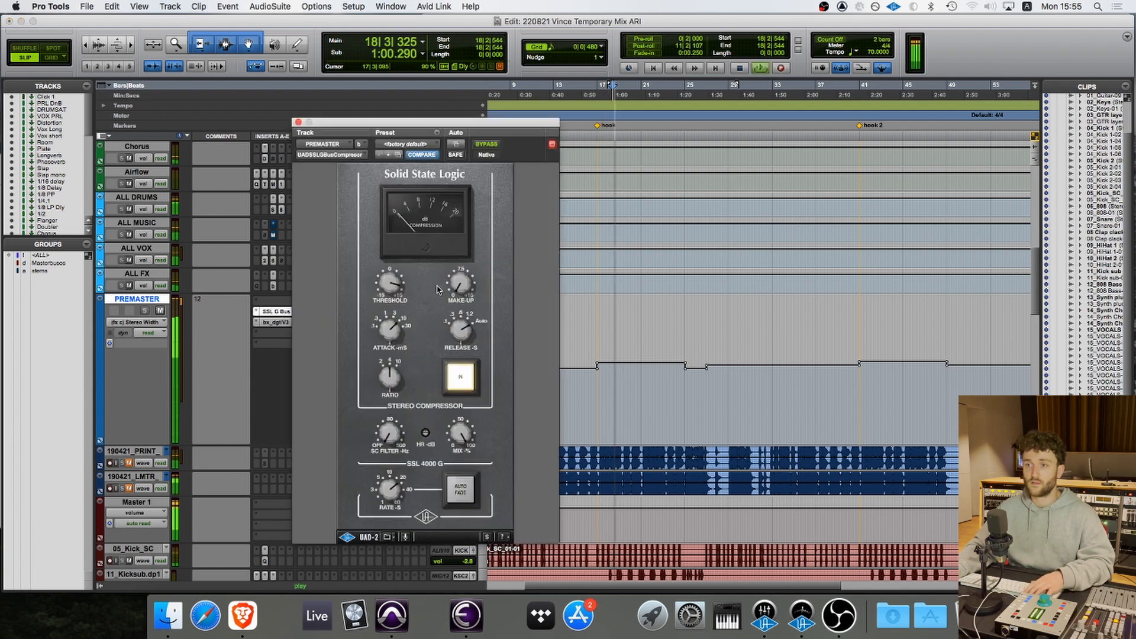
left_click(877, 346)
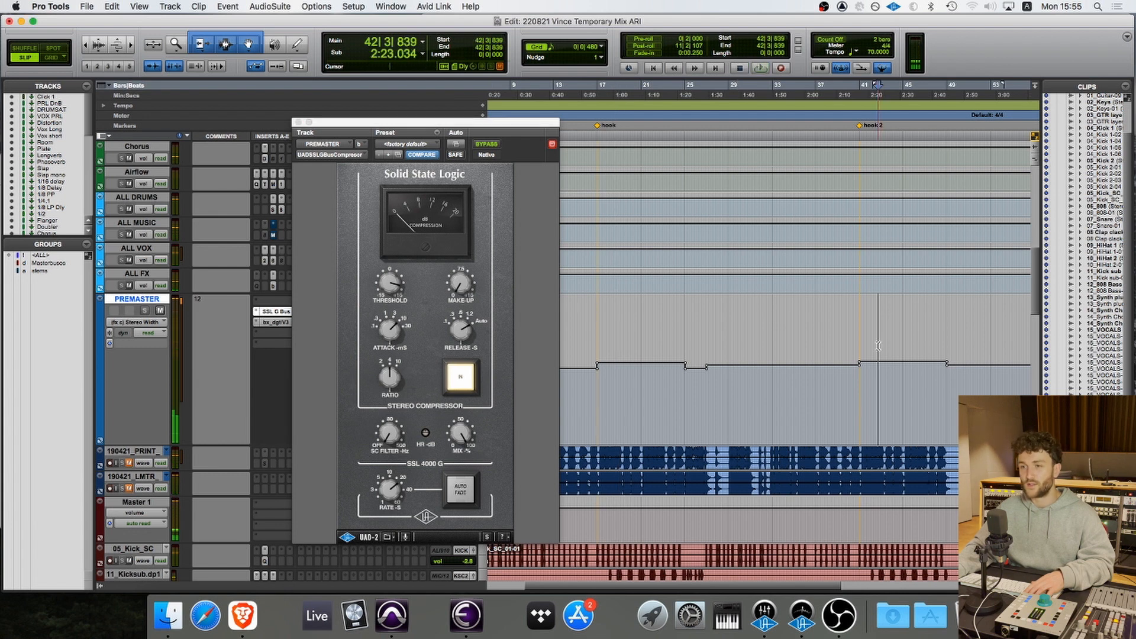
key("space")
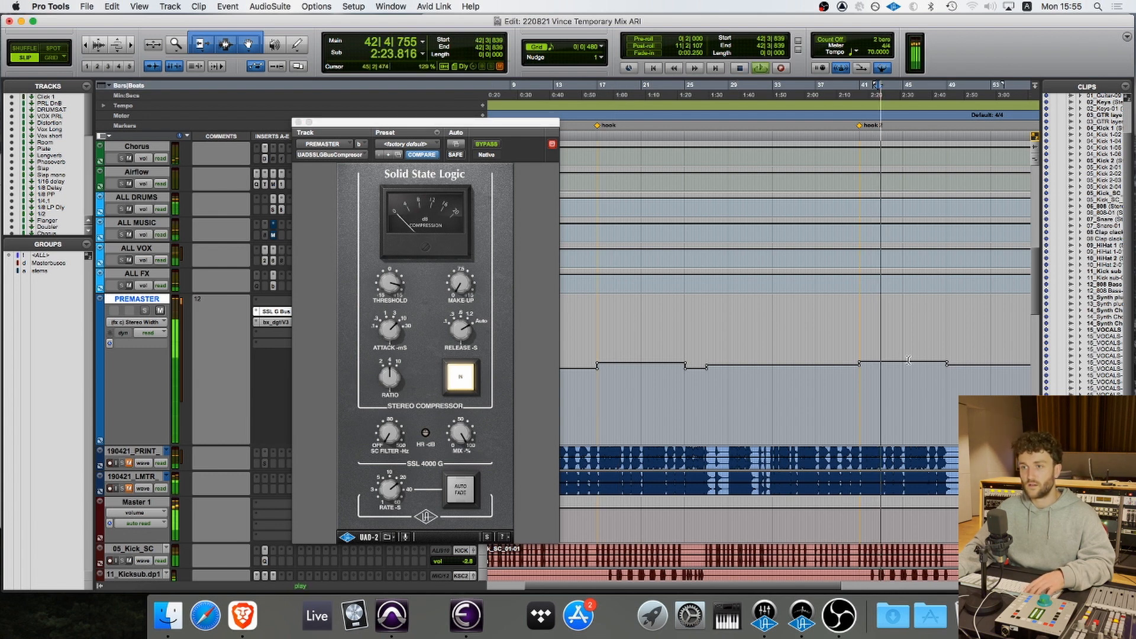
key("space")
- Compare the SSL G Bus Compressor on PREMASTER bypassed and active during playback of hook 2, stop playback, and close the plug-in
left_click(482, 145)
key("space")
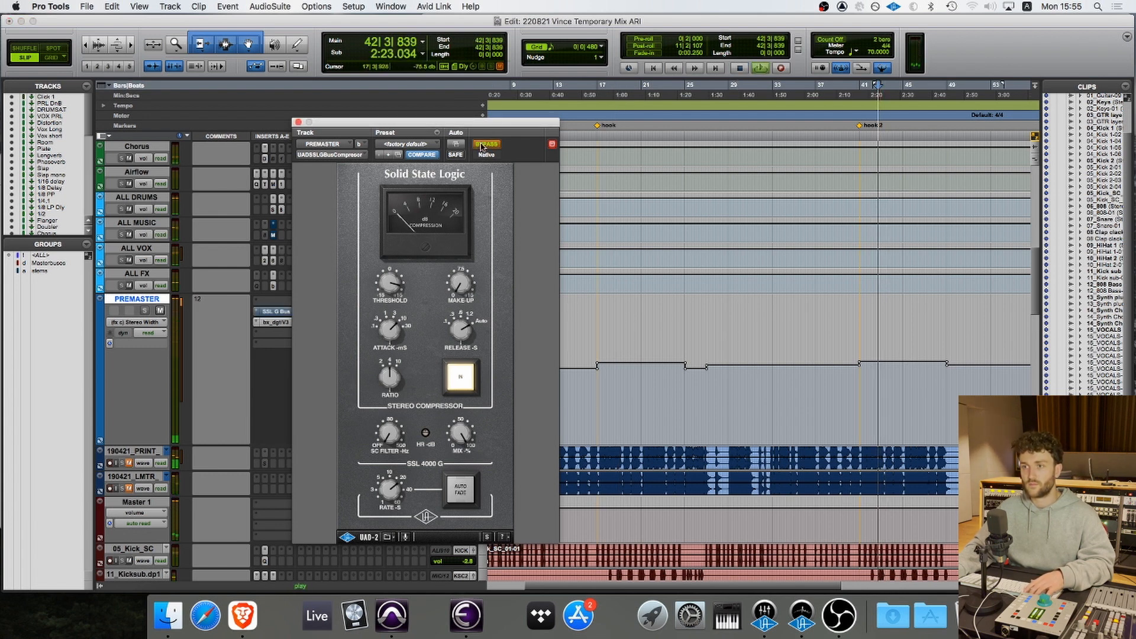
left_click(481, 145)
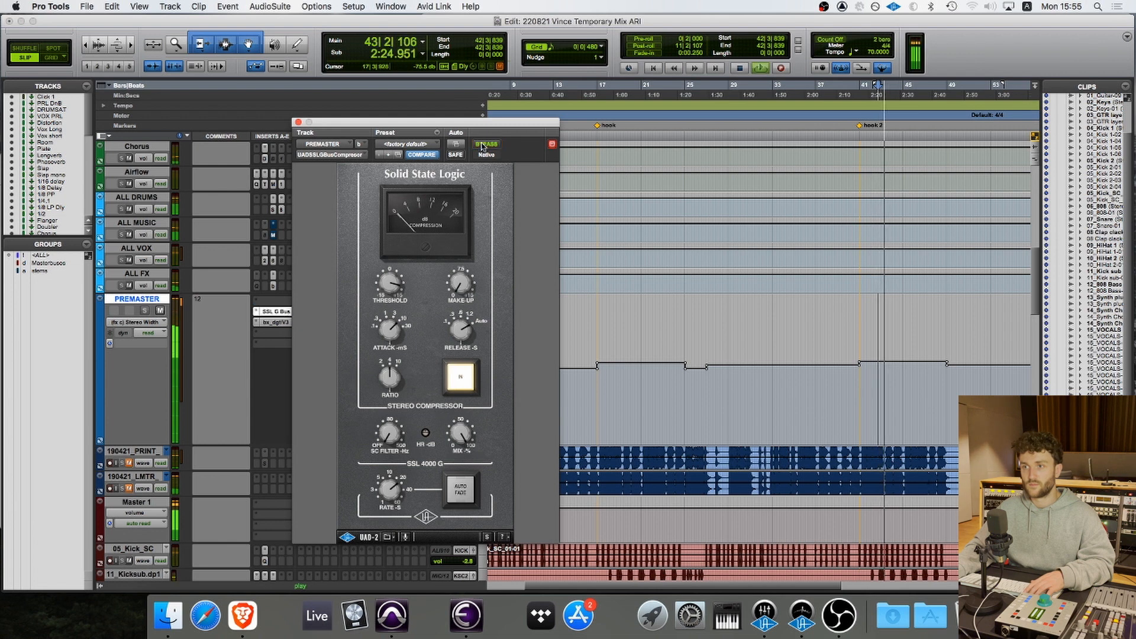
left_click(483, 145)
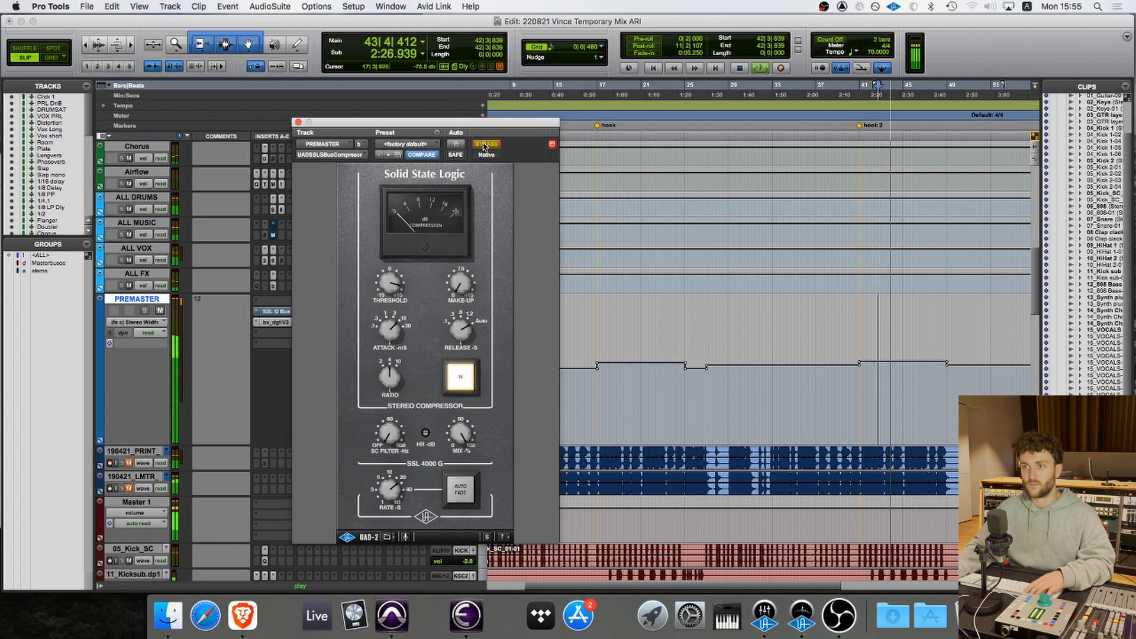
left_click(483, 145)
key("space")
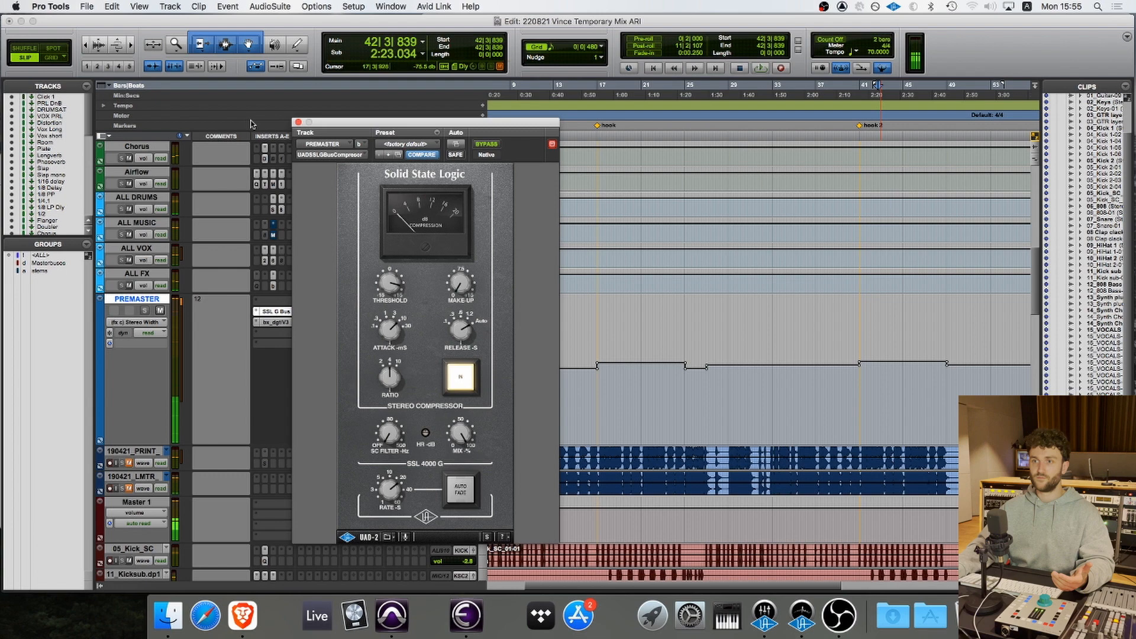
left_click(299, 121)
- Review the stereo width in the bx_digital V3 on PREMASTER, close it, and inspect the track's list of automation parameters
left_click(276, 323)
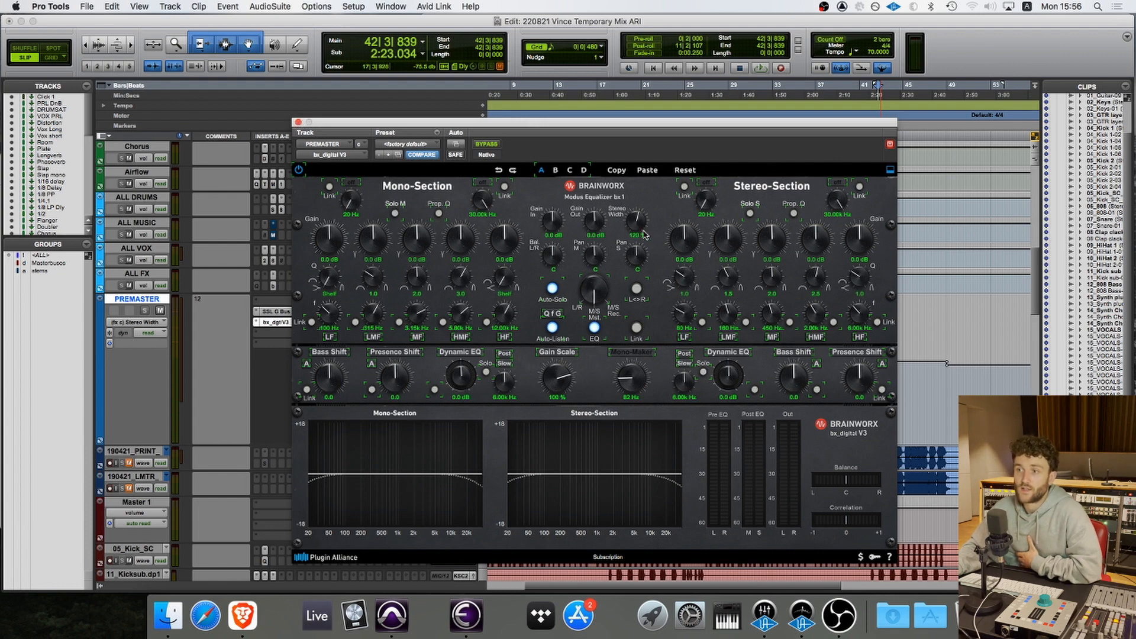
left_click(299, 123)
left_click(146, 323)
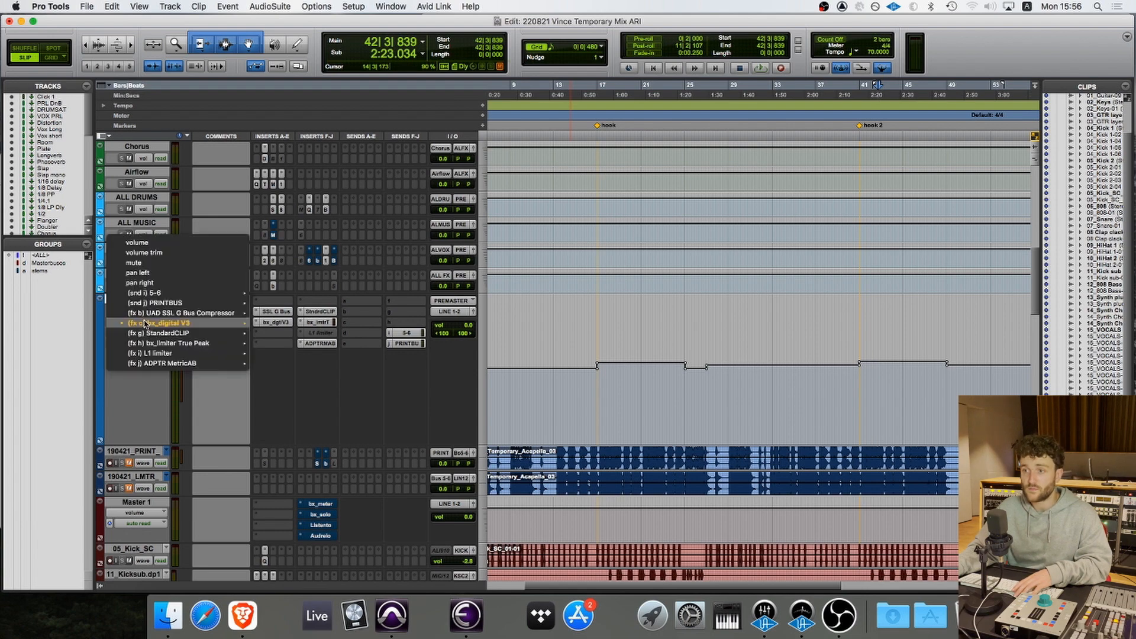
mouse_move(145, 323)
left_click(483, 349)
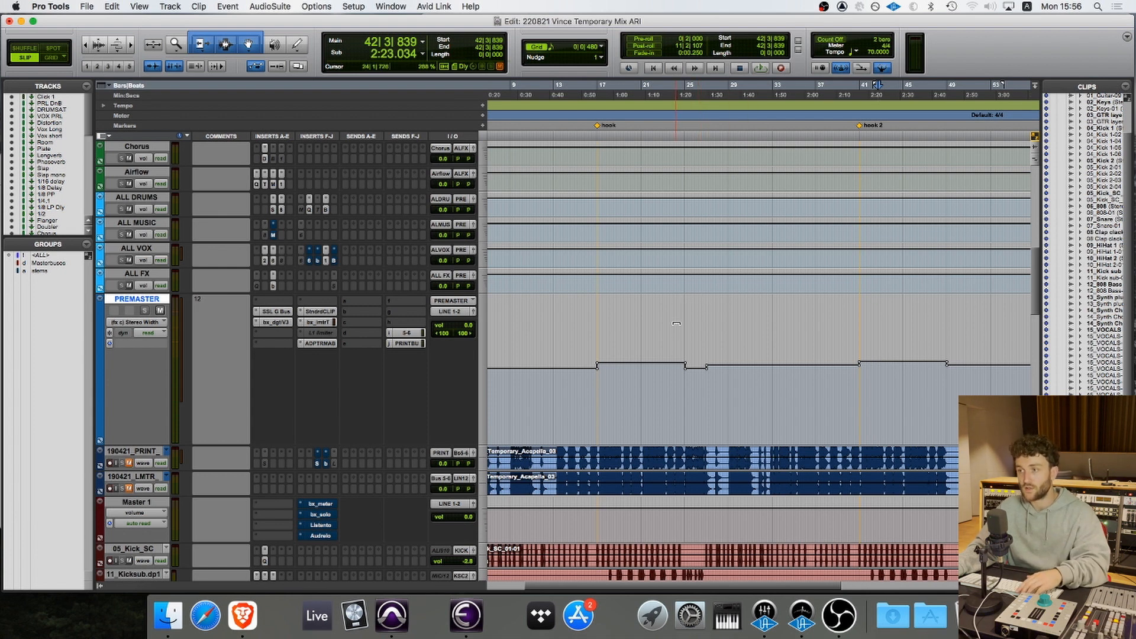
- Examine the PREMASTER stereo width automation around the end of the first hook, placing the edit cursor in bar 23
left_click_drag(763, 321, 763, 321)
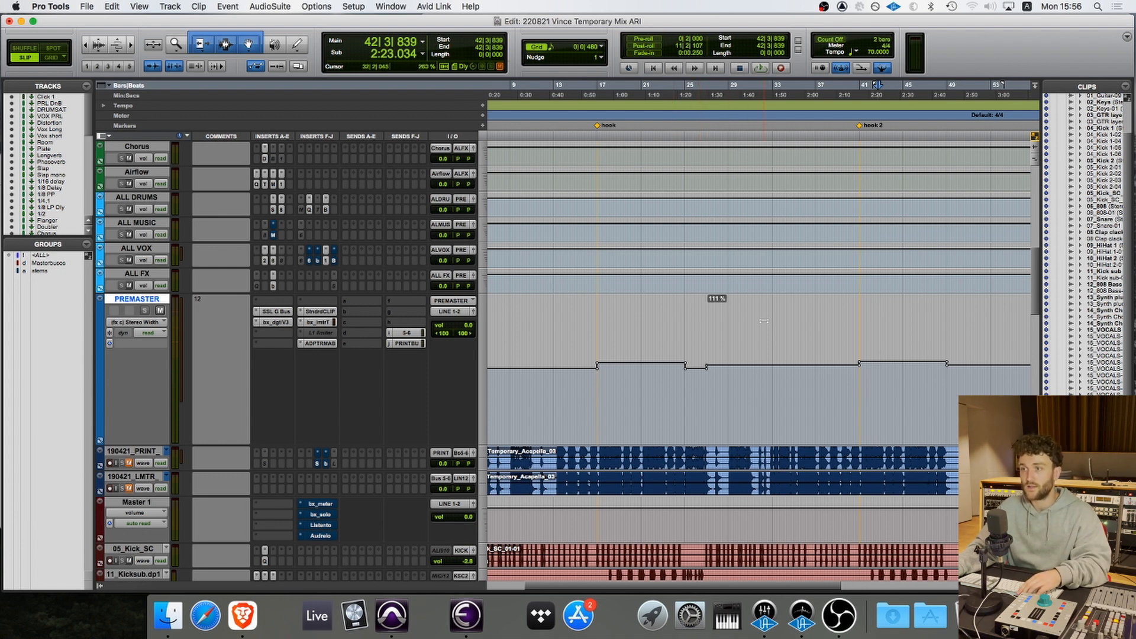
left_click(675, 370)
scroll(743, 367, "up", 2)
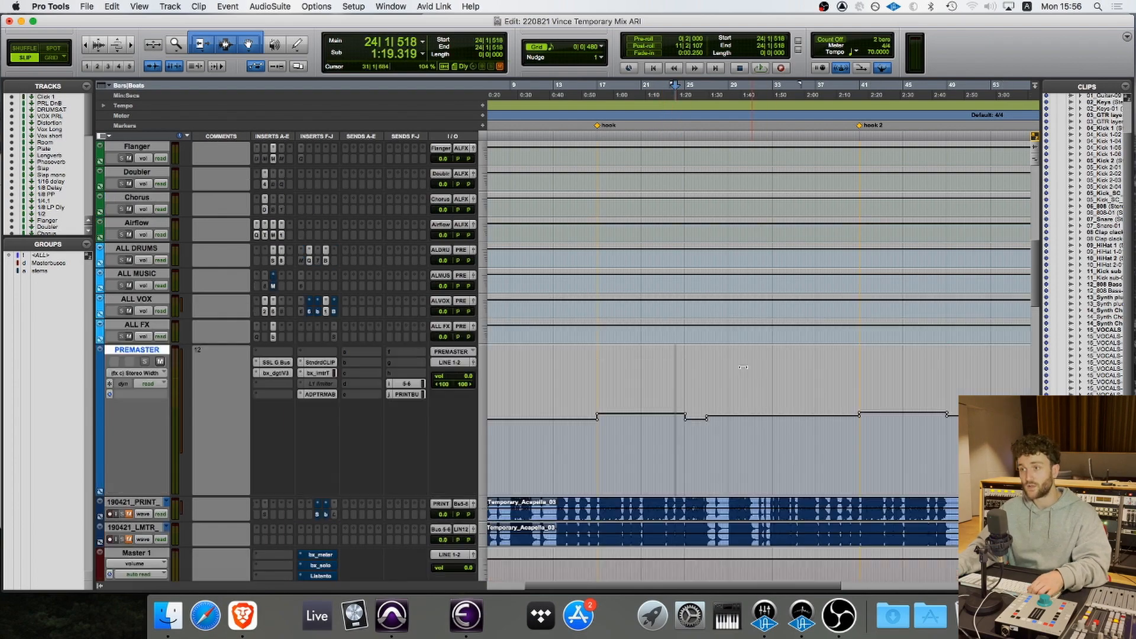
scroll(743, 367, "up", 10)
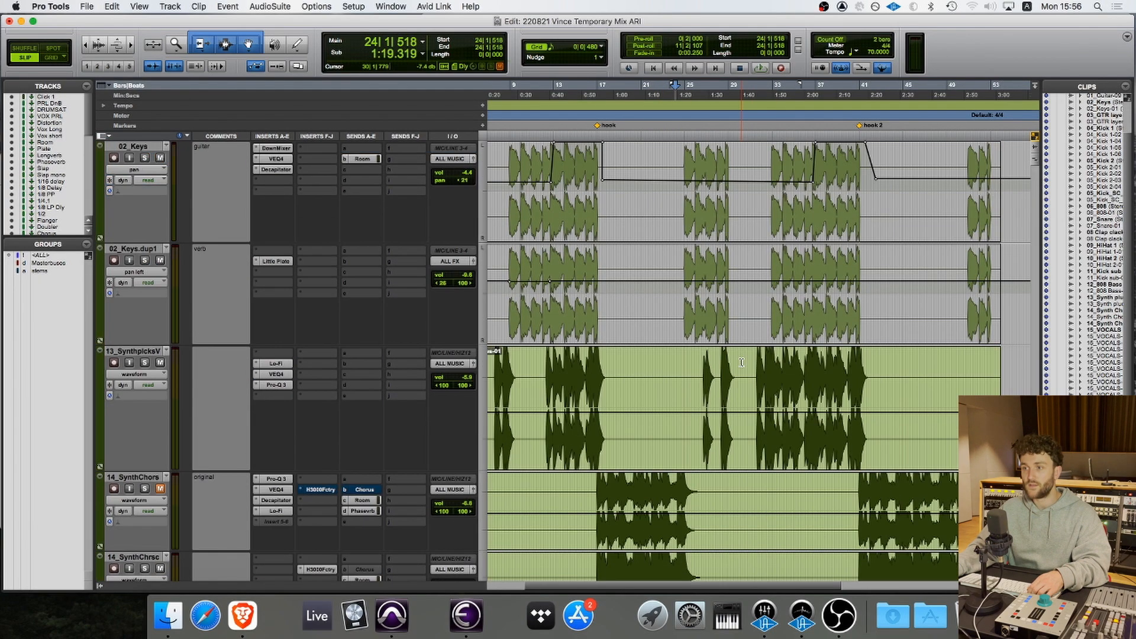
scroll(741, 362, "down", 10)
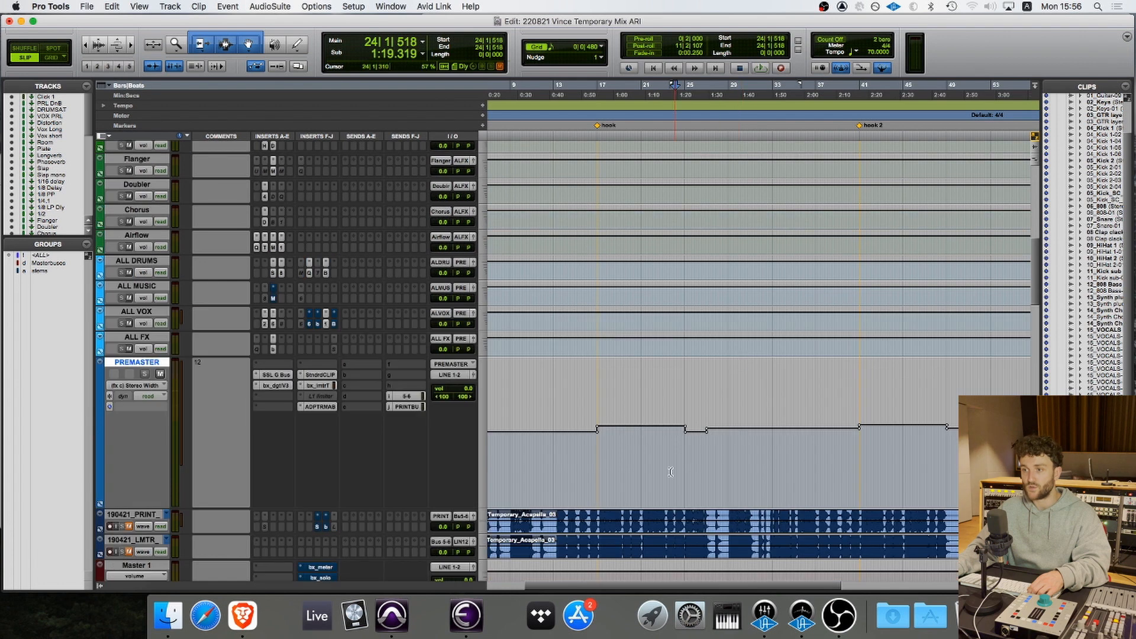
left_click(666, 445)
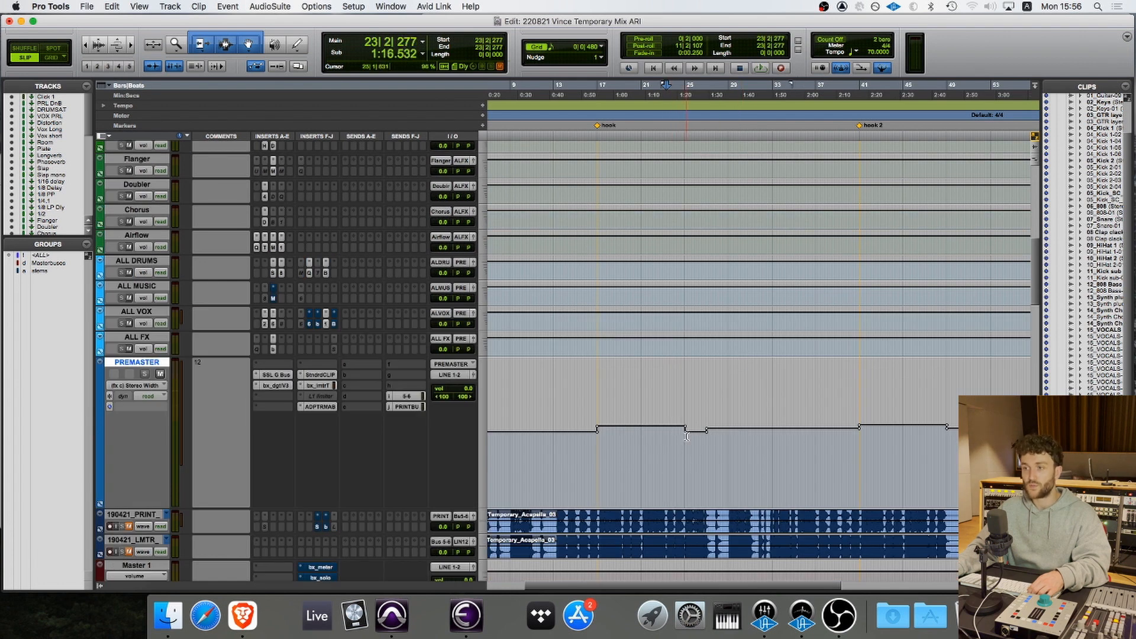
key("t")
scroll(700, 438, "right", 2)
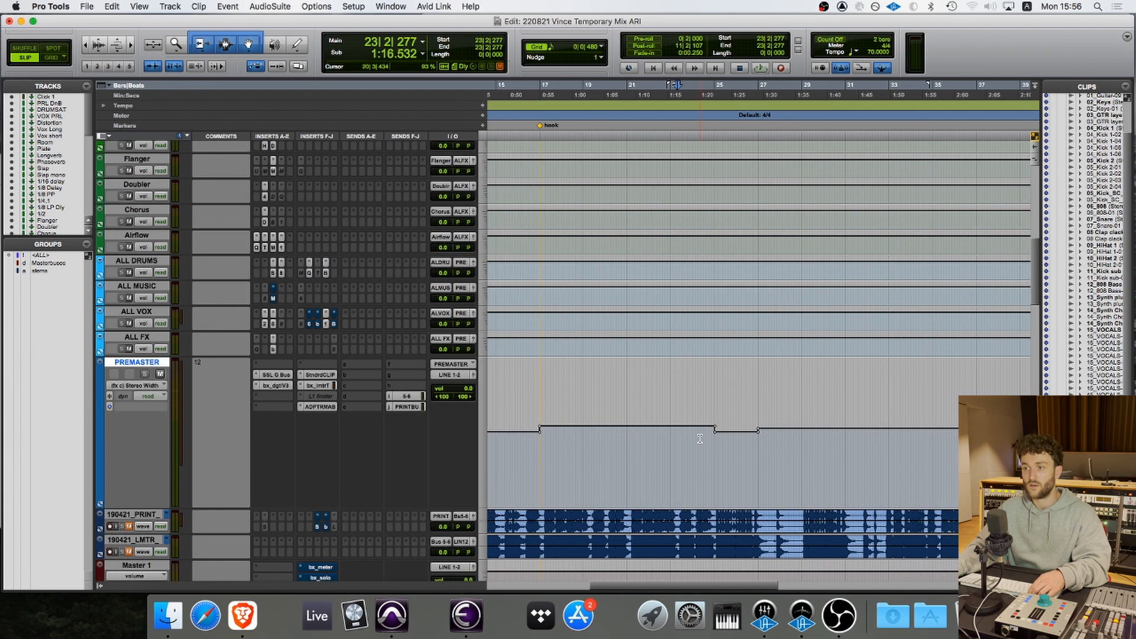
left_click(676, 438)
- Play the transition out of the first hook from bar 23 while examining the guitar, keys, synth and vocal tracks, and stop playback
scroll(681, 434, "up", 10)
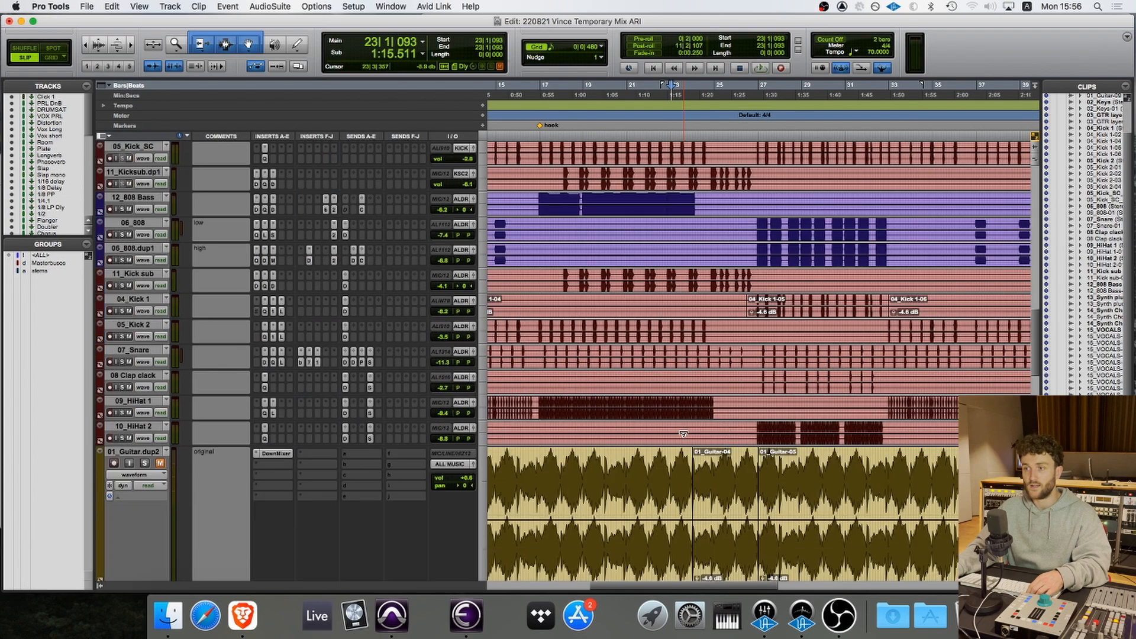
scroll(683, 433, "down", 5)
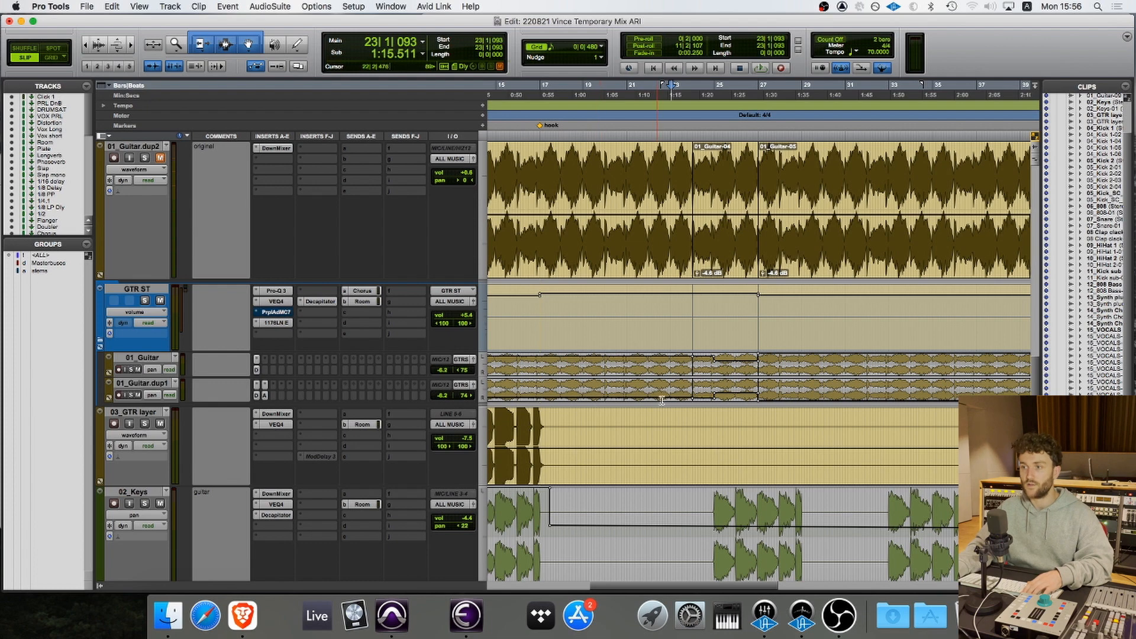
left_click(673, 370)
key("space")
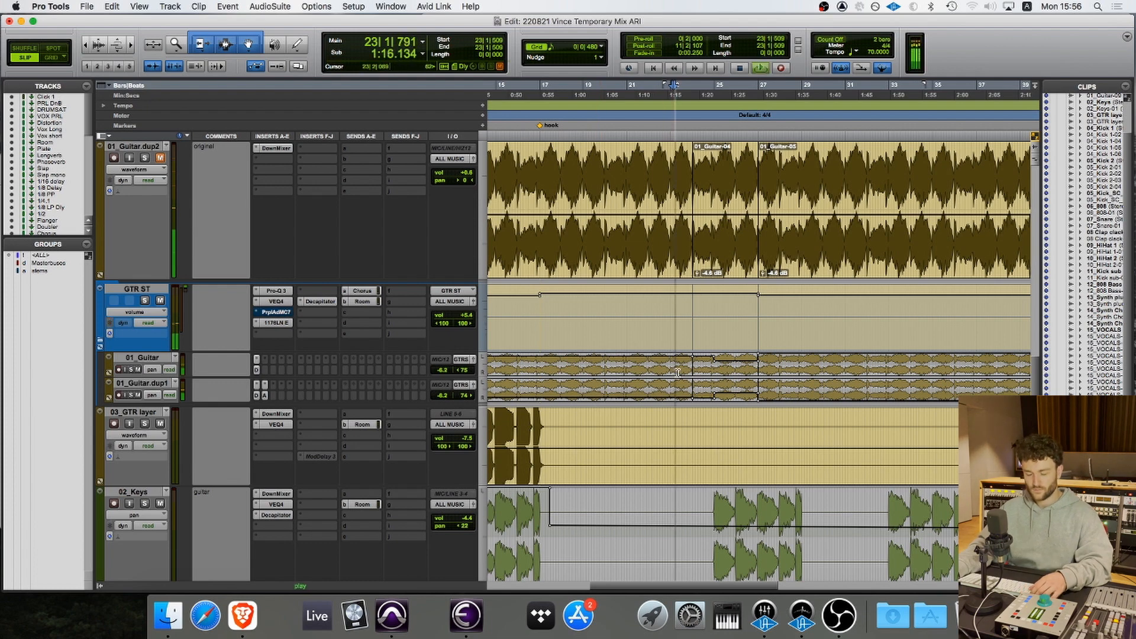
key("t")
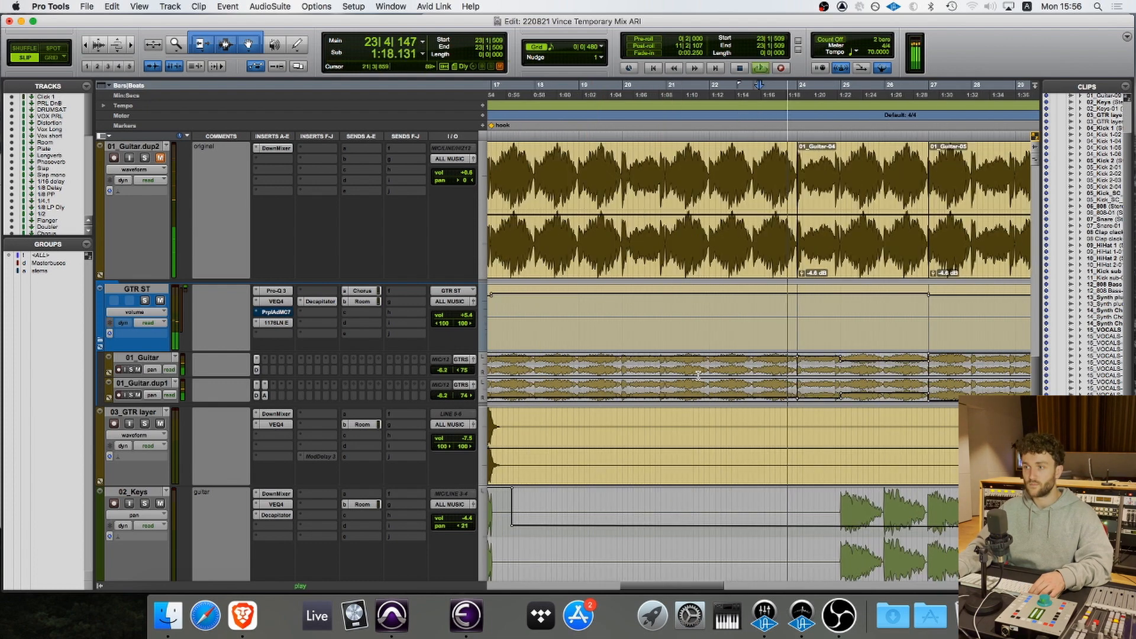
key("r")
scroll(698, 375, "down", 10)
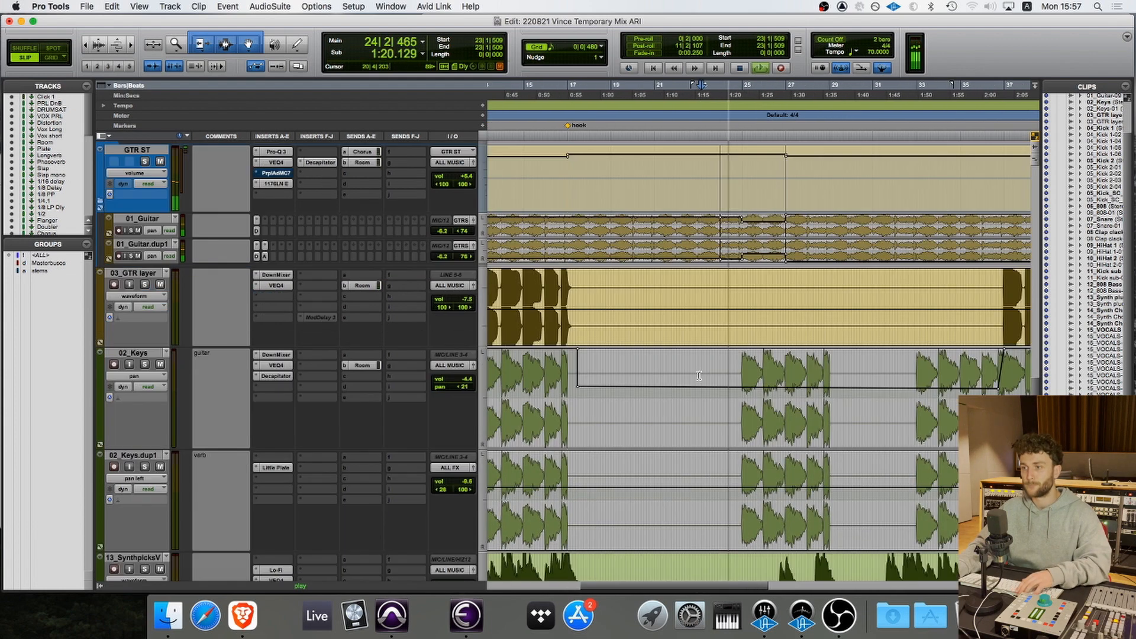
scroll(699, 374, "down", 15)
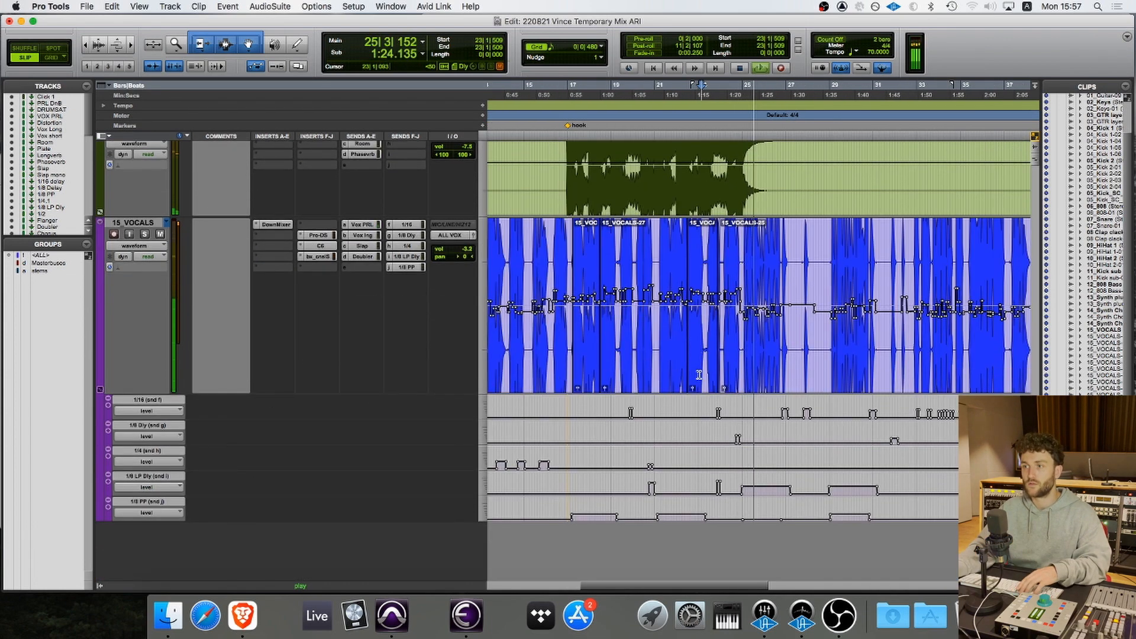
scroll(699, 375, "up", 15)
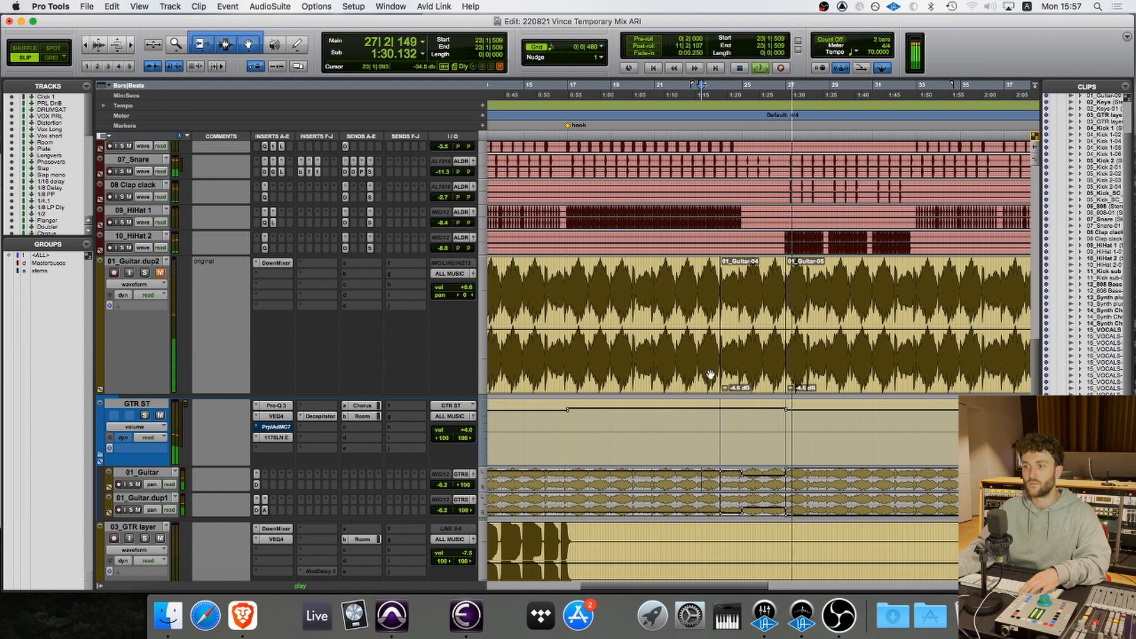
key("space")
- Return to the PREMASTER stereo width automation and inspect the dip after the first hook from bar 26
scroll(773, 424, "up", 10)
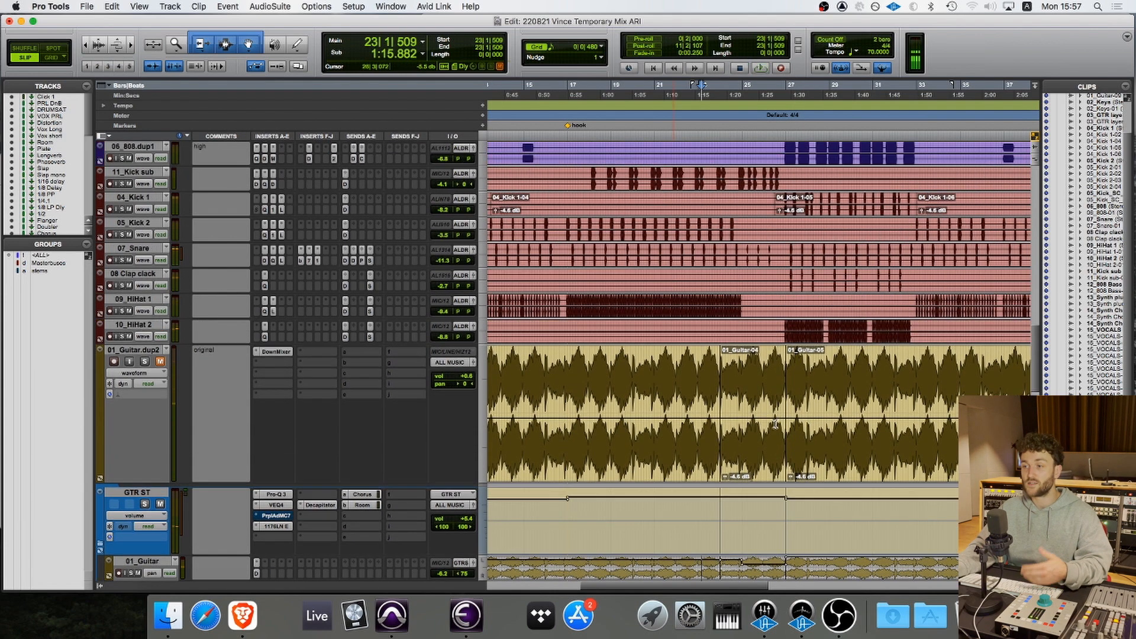
scroll(775, 424, "up", 3)
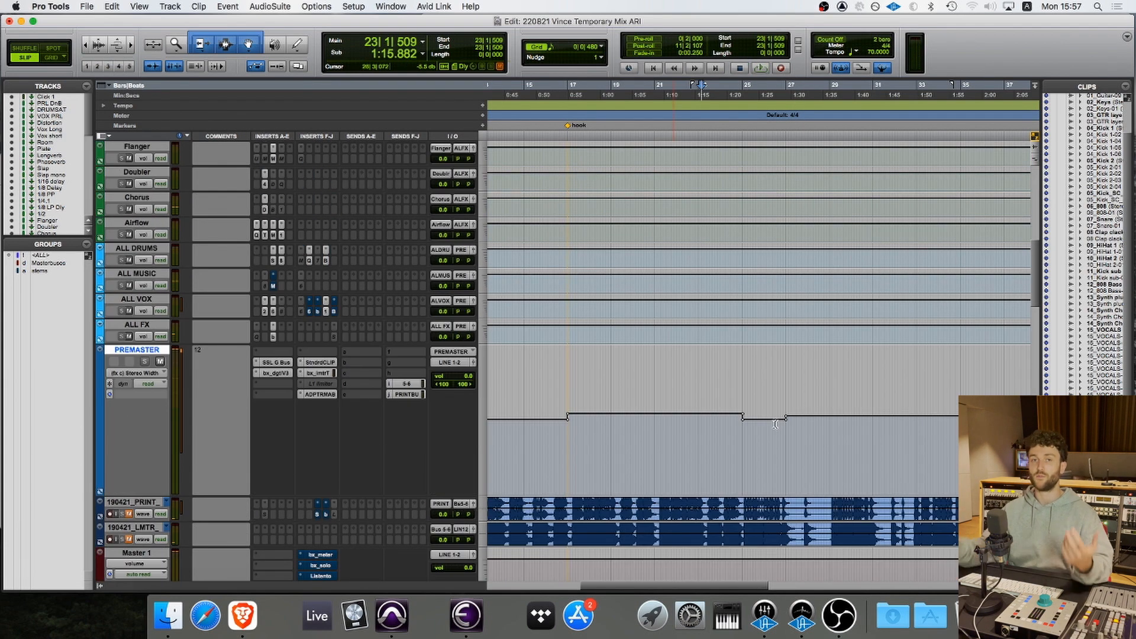
left_click(775, 423)
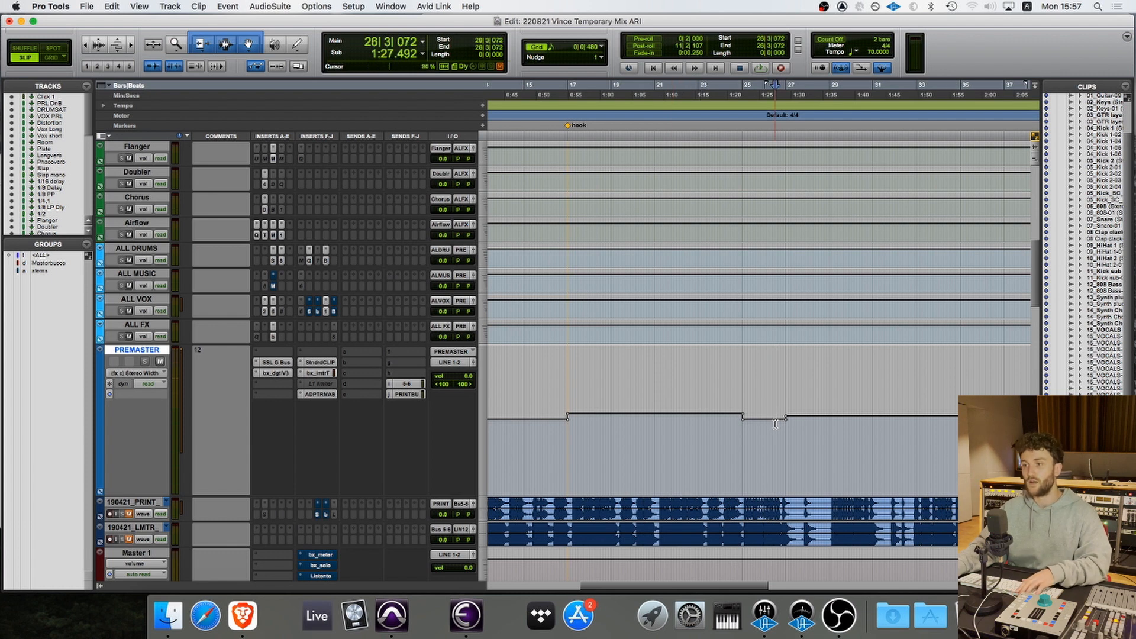
left_click(785, 417)
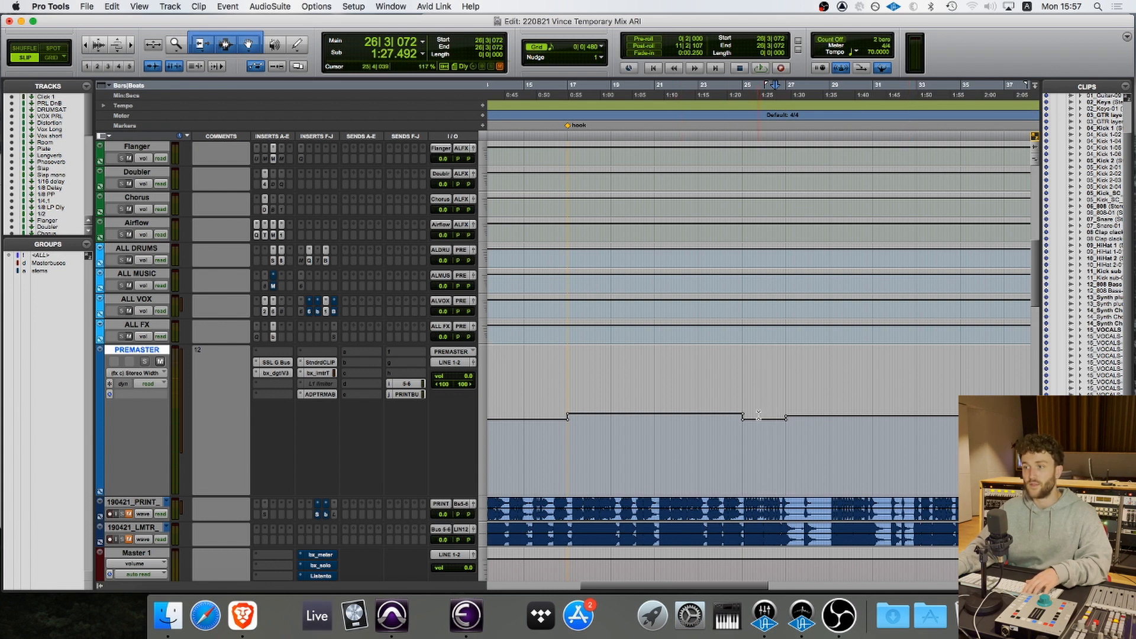
- Audition a deeper PREMASTER stereo width dip after the first hook from bar 24, and restore the dip's level
left_click(736, 393)
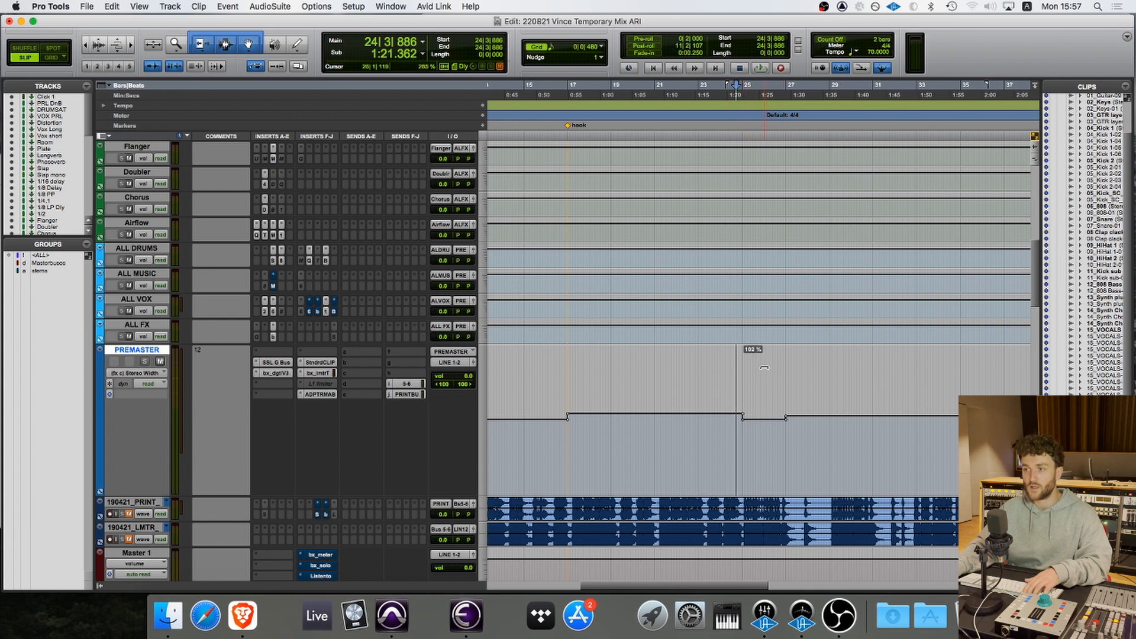
scroll(765, 367, "right", 5)
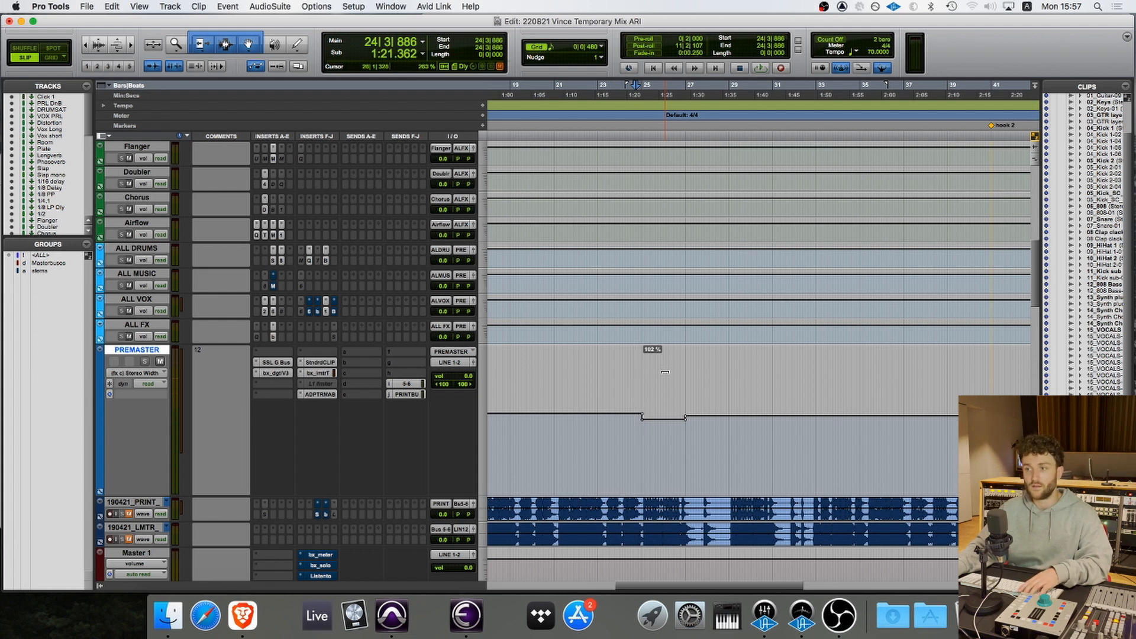
left_click_drag(665, 377, 664, 388)
key("space")
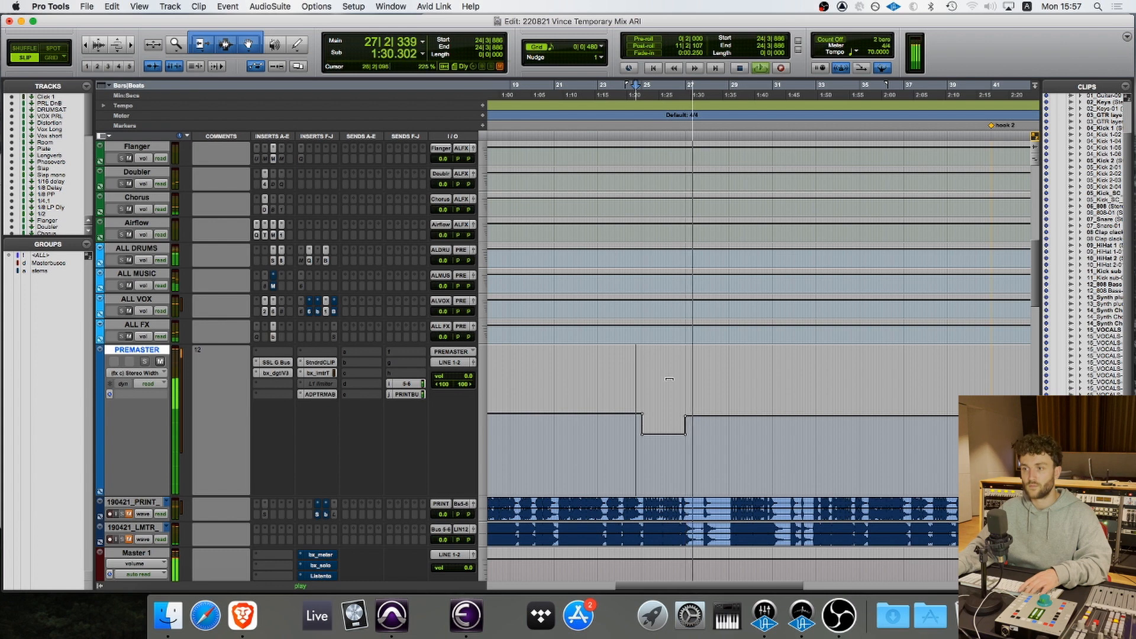
key("space")
left_click_drag(666, 366, 666, 351)
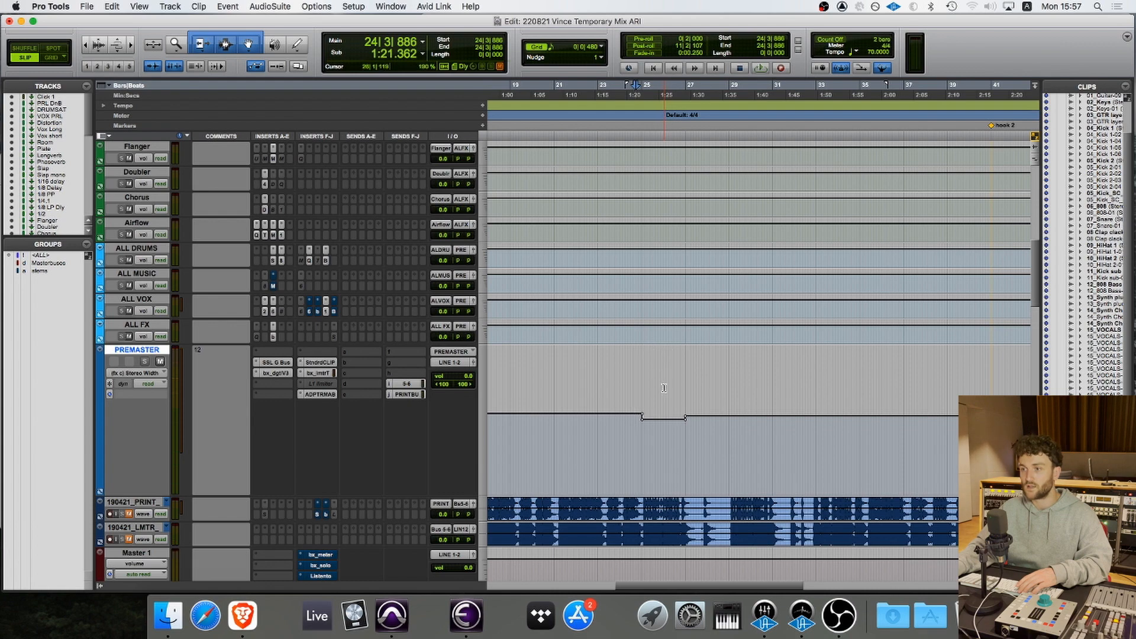
- Examine the PREMASTER stereo width automation onward through hook 2, placing the edit cursor in bar 42
scroll(692, 409, "up", 1)
scroll(692, 410, "right", 6)
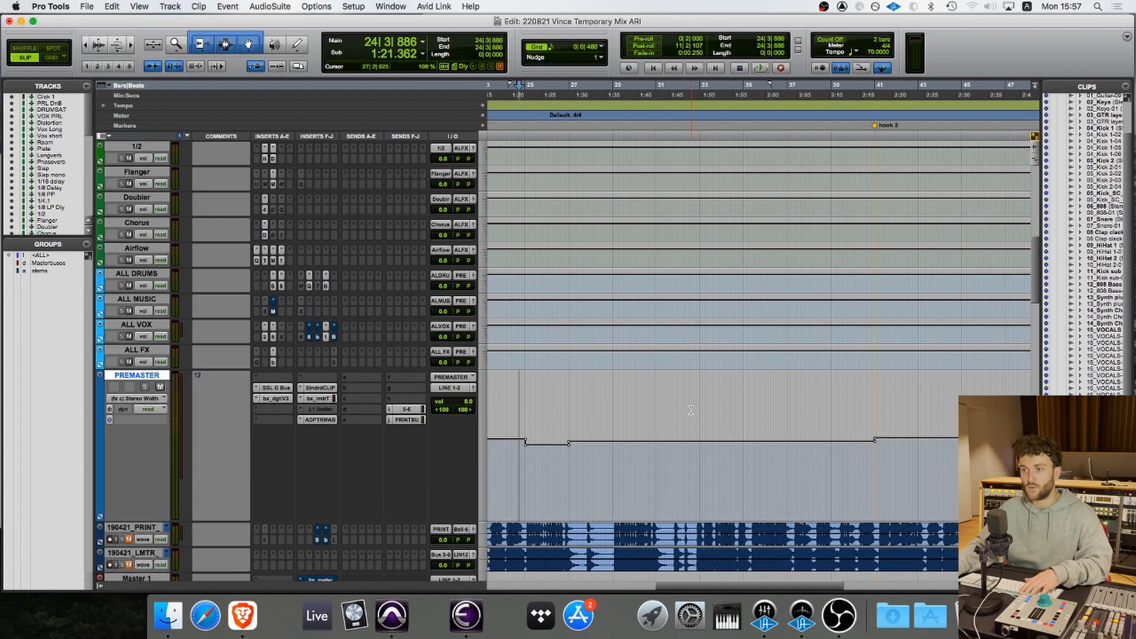
scroll(691, 410, "left", 3)
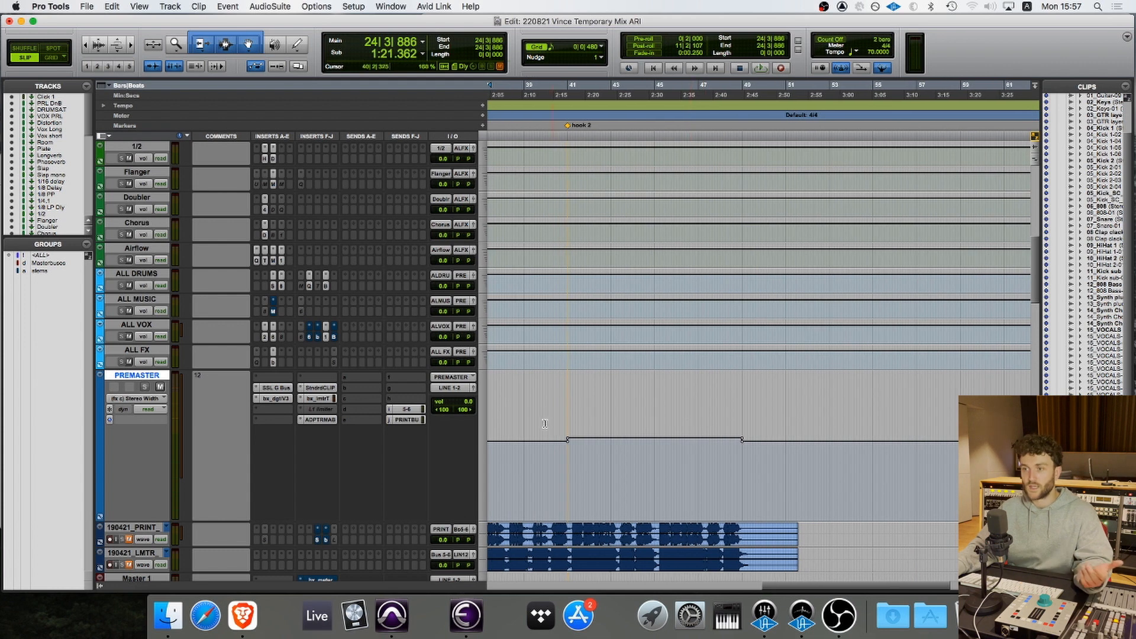
left_click(592, 426)
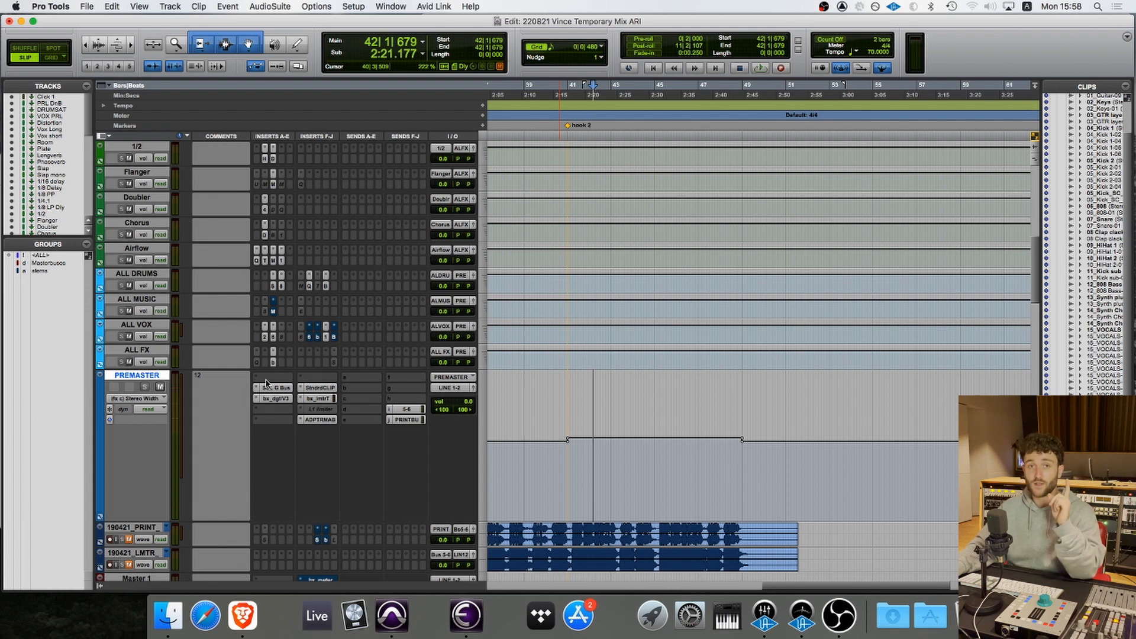
- Open StandardCLIP on PREMASTER, inspect its clip level, mode and saturator amount, and position its window clear of the PREMASTER automation
left_click(319, 389)
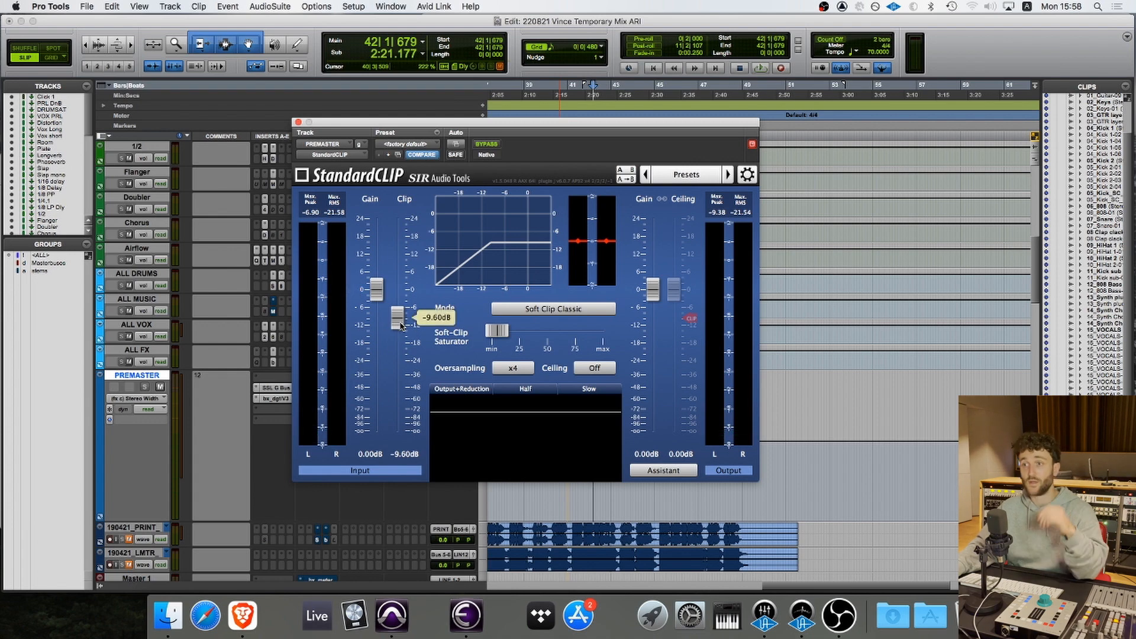
left_click_drag(485, 127, 681, 152)
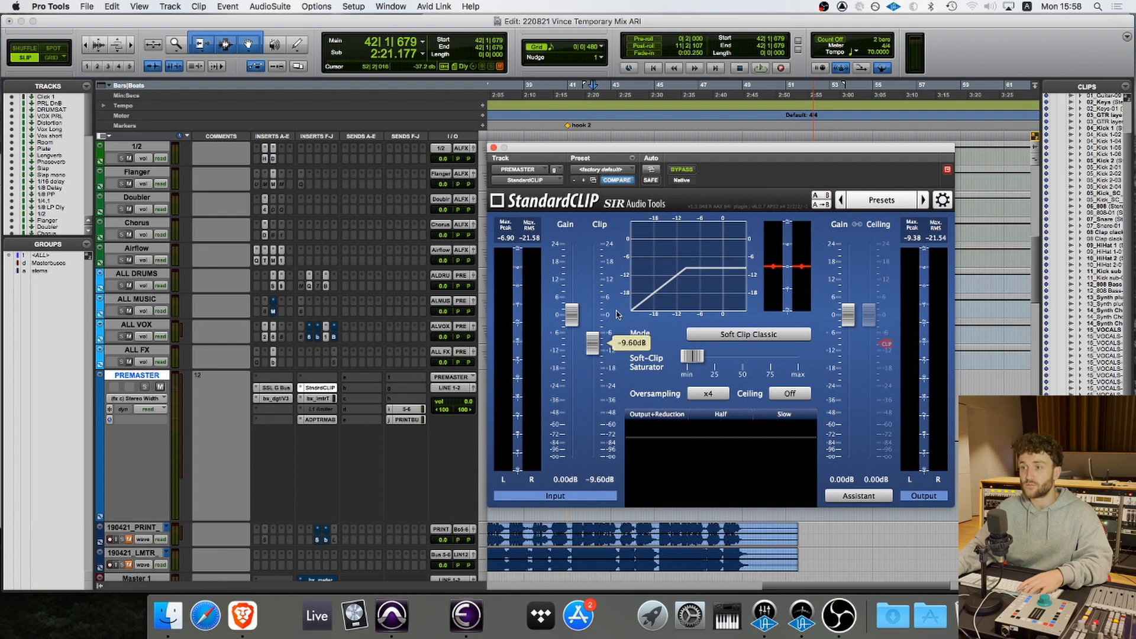
mouse_move(693, 364)
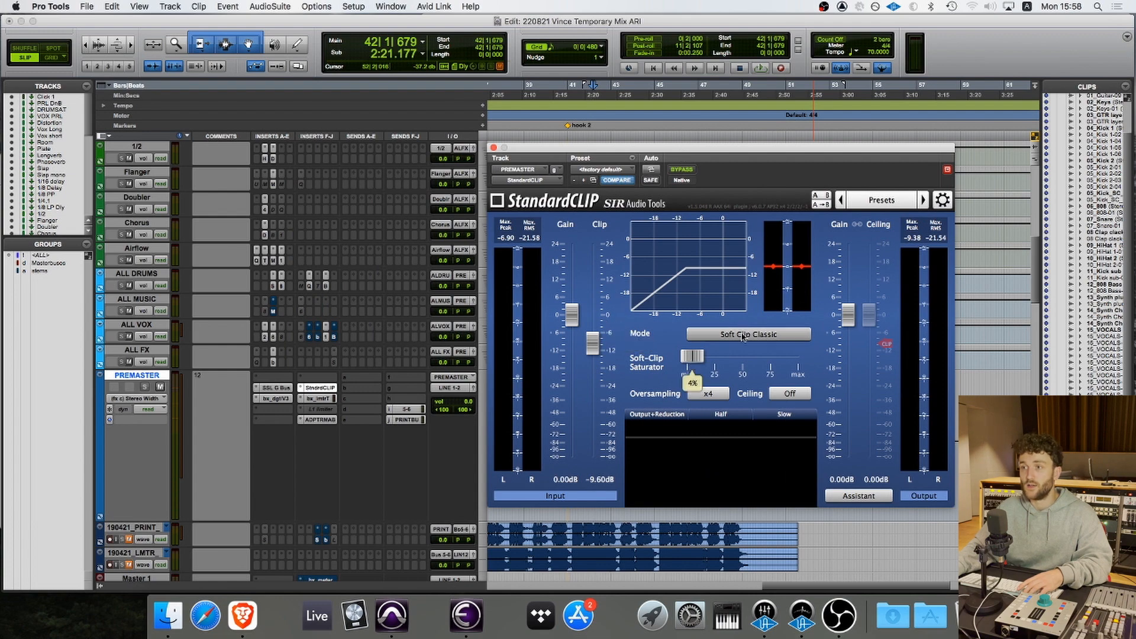
left_click_drag(707, 153, 638, 76)
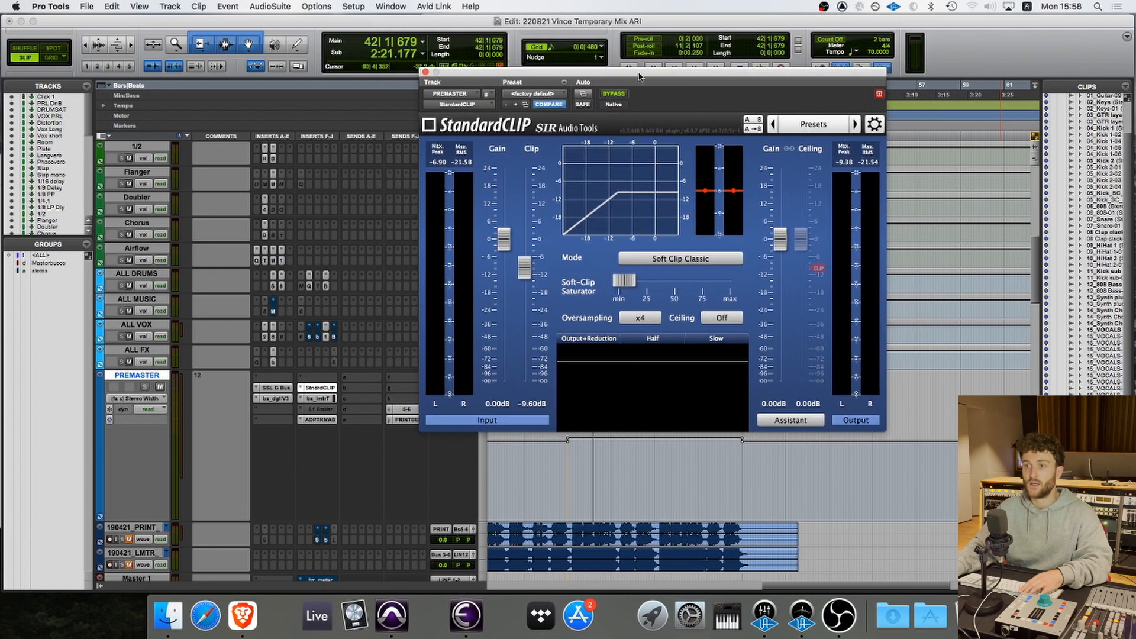
mouse_move(526, 280)
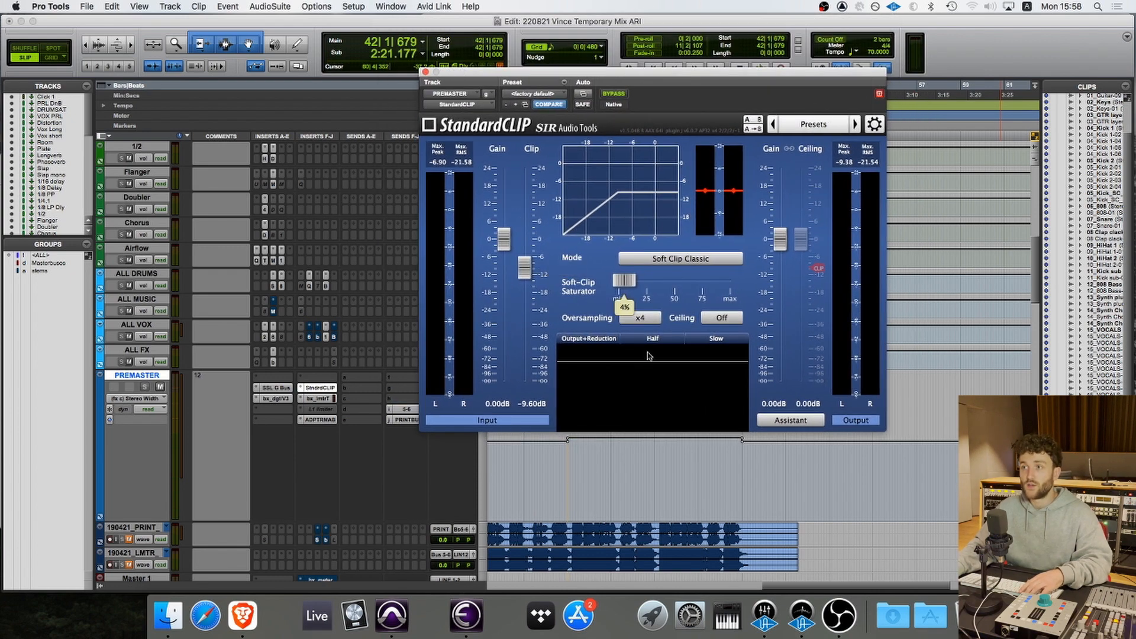
left_click_drag(649, 76, 810, 22)
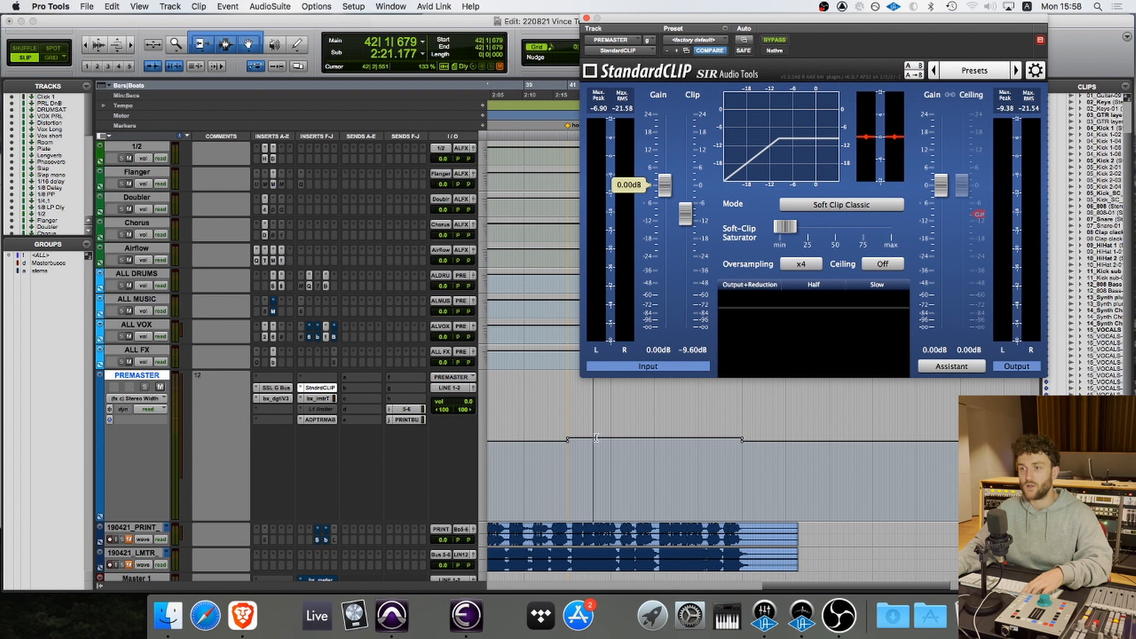
- Play hook 2 from bar 41 while watching the StandardCLIP meters and waveform, and stop playback
left_click(575, 411)
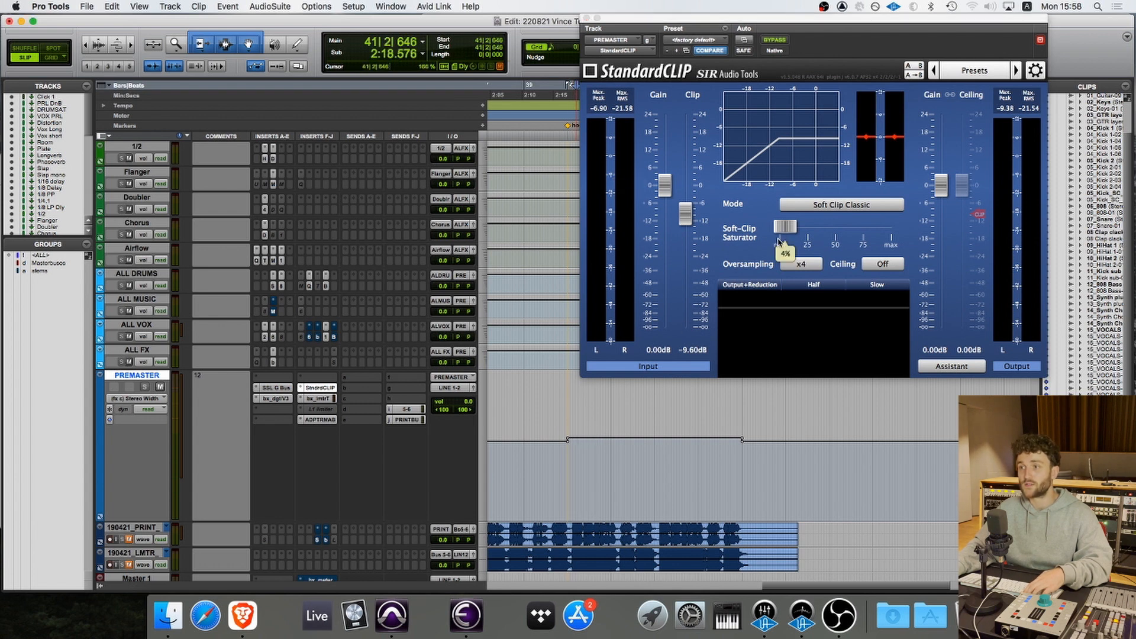
key("space")
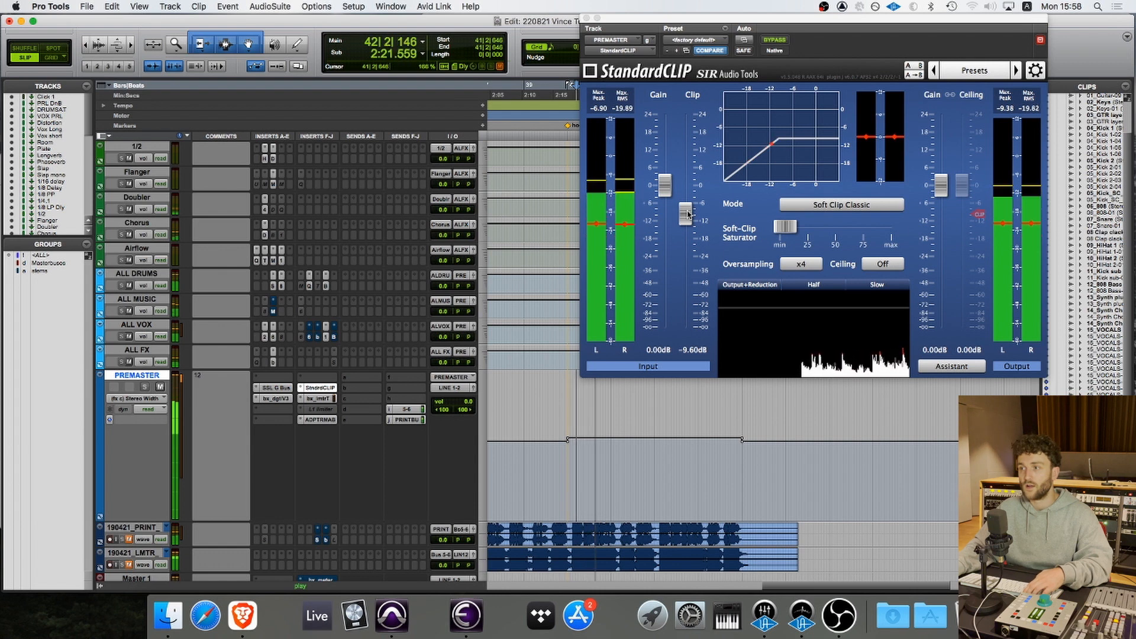
key("space")
- Replay hook 2 while comparing the fast and slow waveform display in StandardCLIP, leave it on Slow, and stop playback
mouse_move(686, 208)
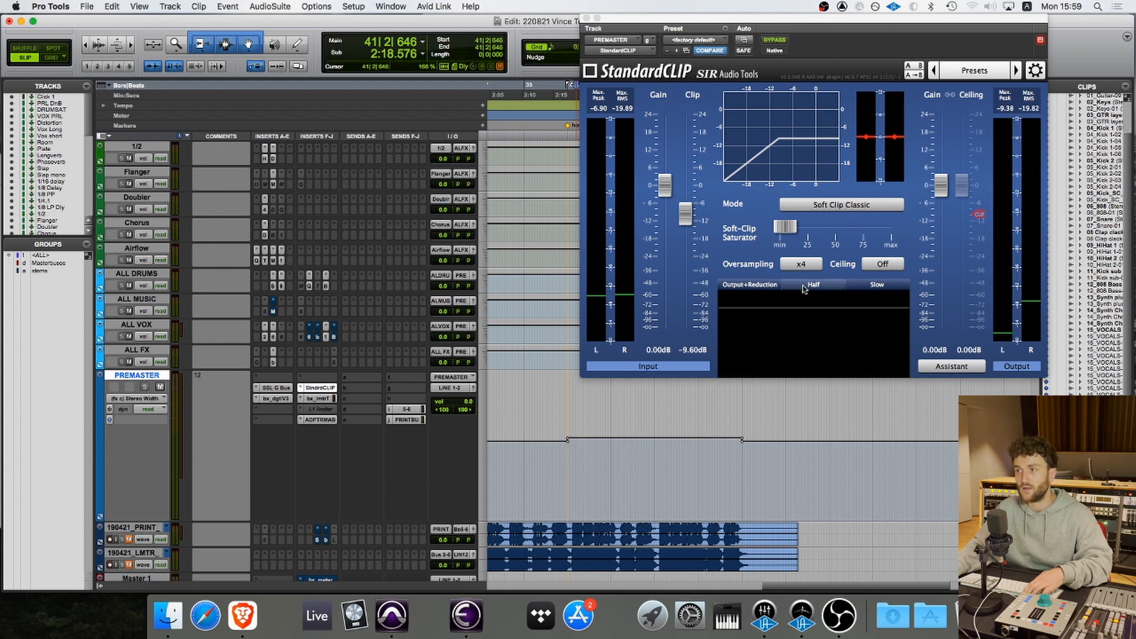
left_click(866, 286)
key("space")
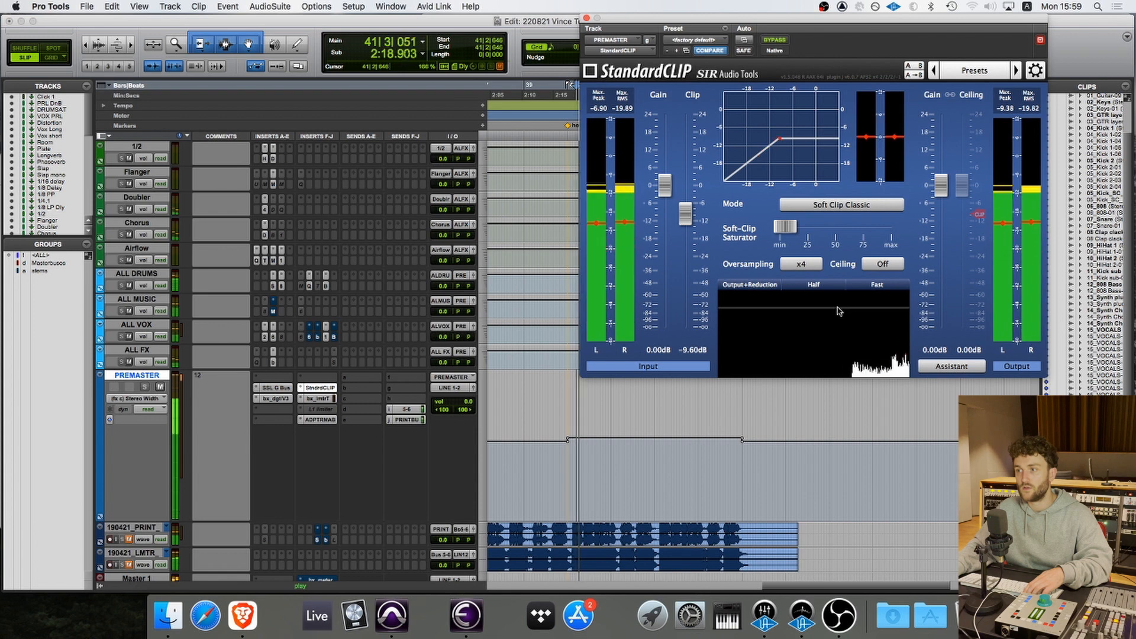
left_click(875, 285)
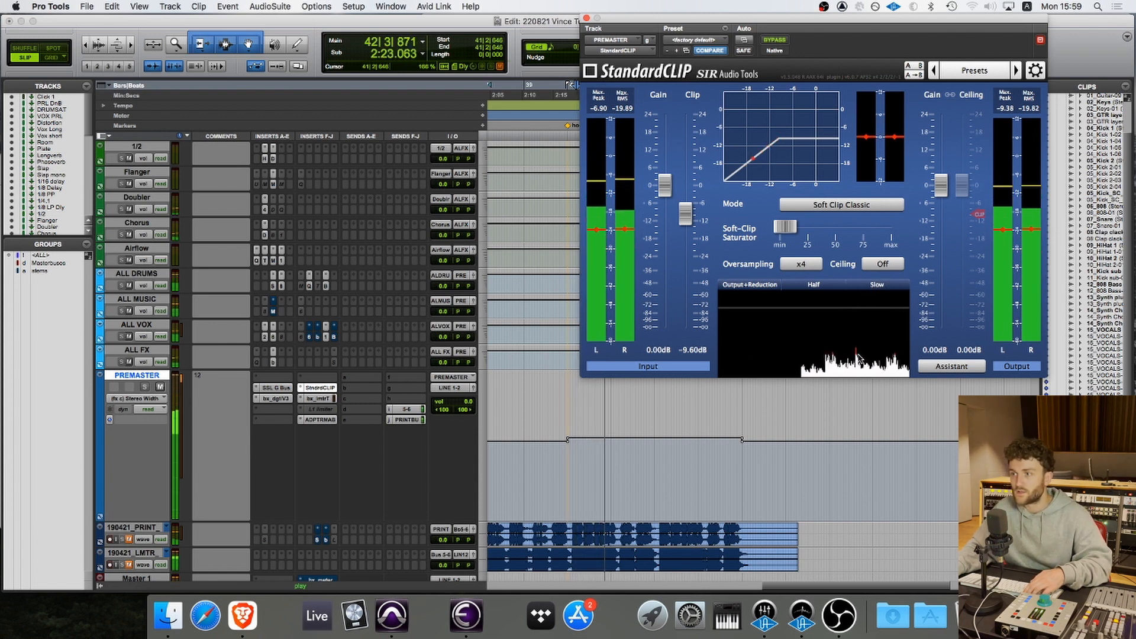
key("space")
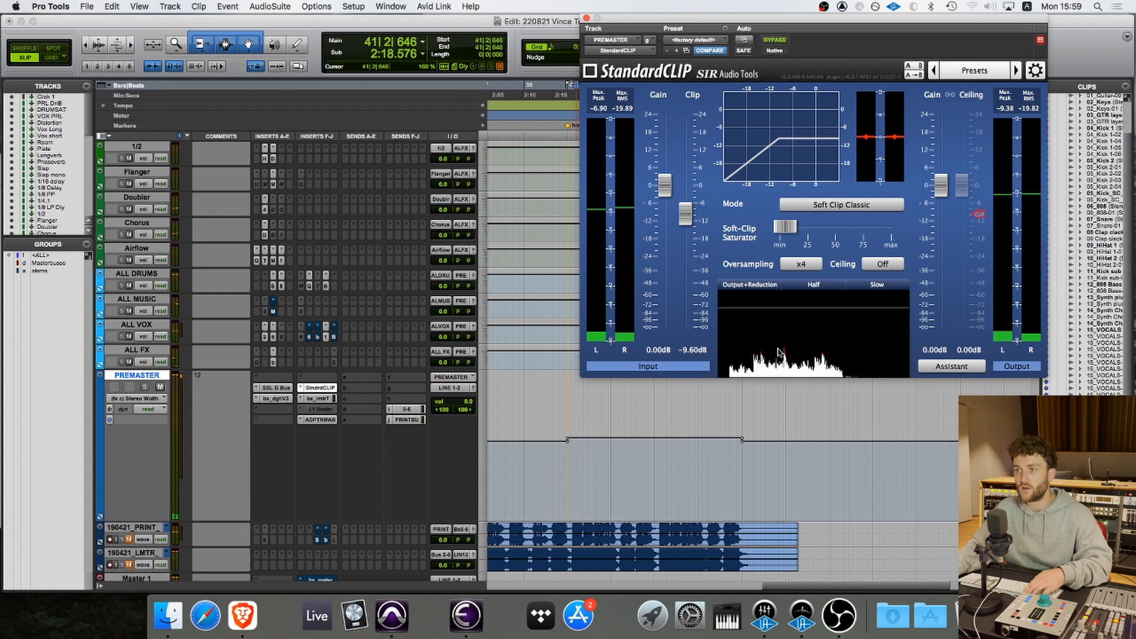
- Inspect the soft-clip saturator and the available clipping modes in StandardCLIP, keep Soft Clip Classic, and close the plug-in
mouse_move(791, 231)
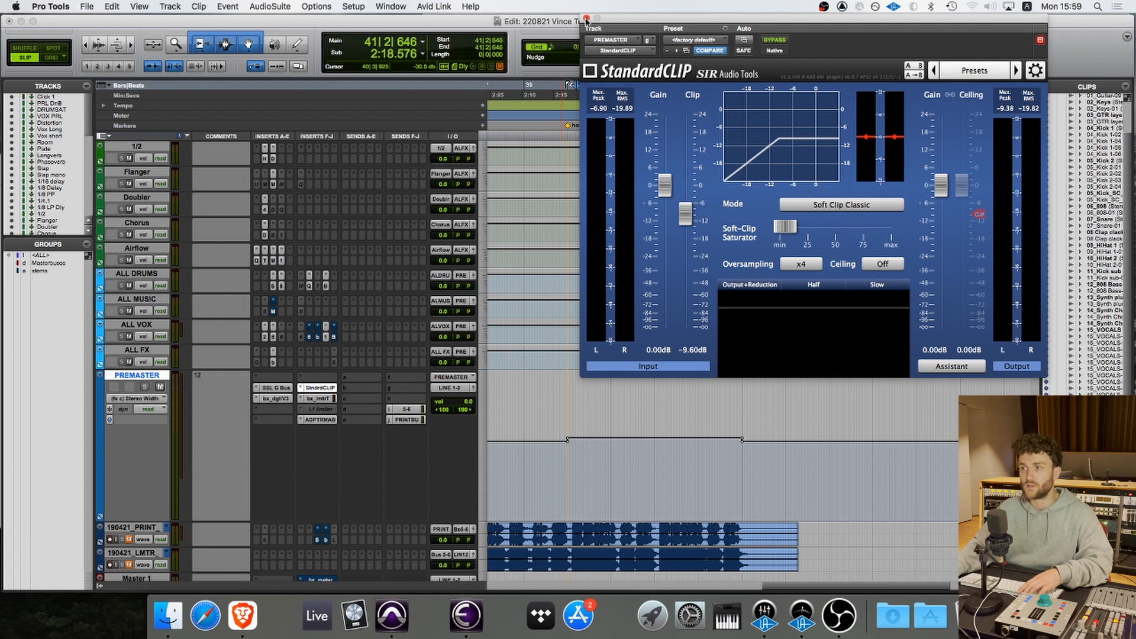
left_click(865, 205)
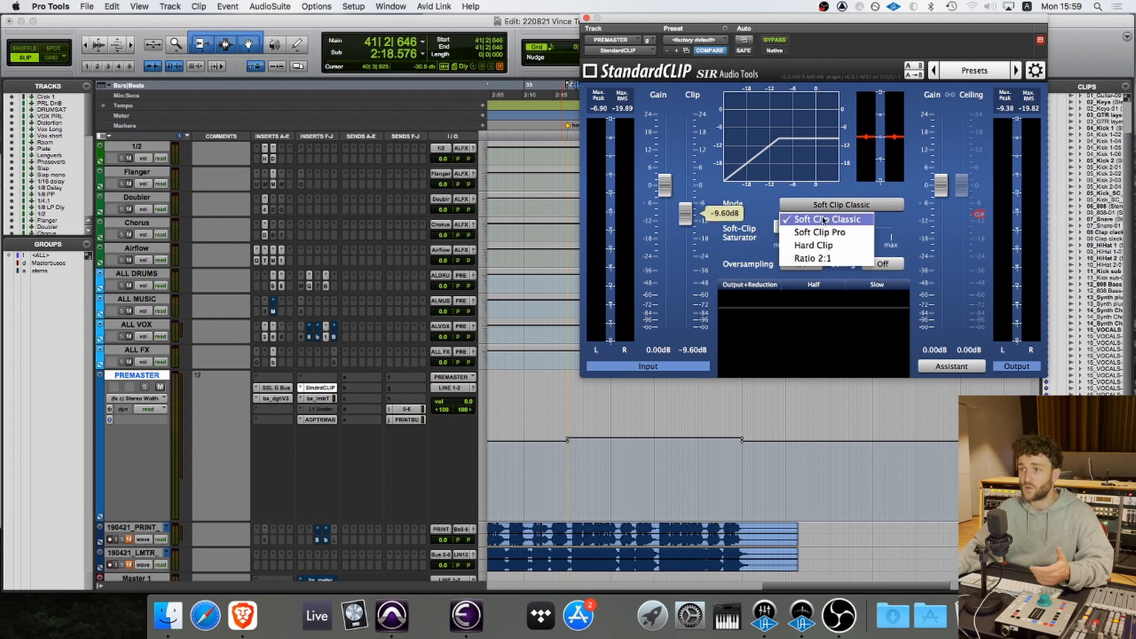
left_click(722, 202)
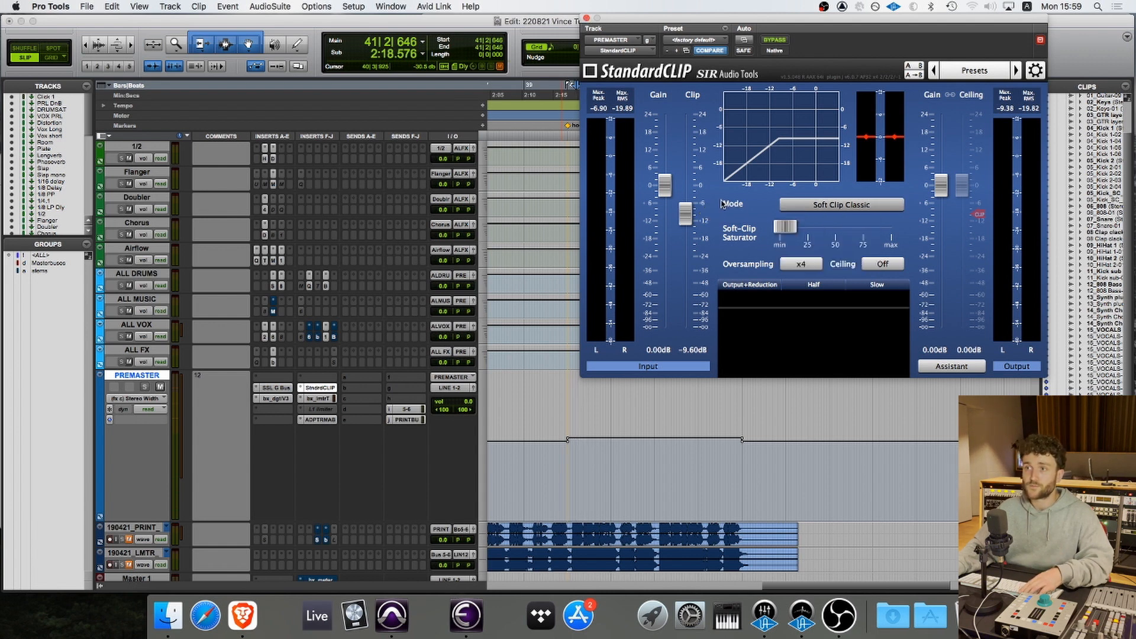
left_click(587, 18)
- View the bx_limiter True Peak on PREMASTER, return to the StandardCLIP clip level, and close the plug-in window
left_click(320, 398)
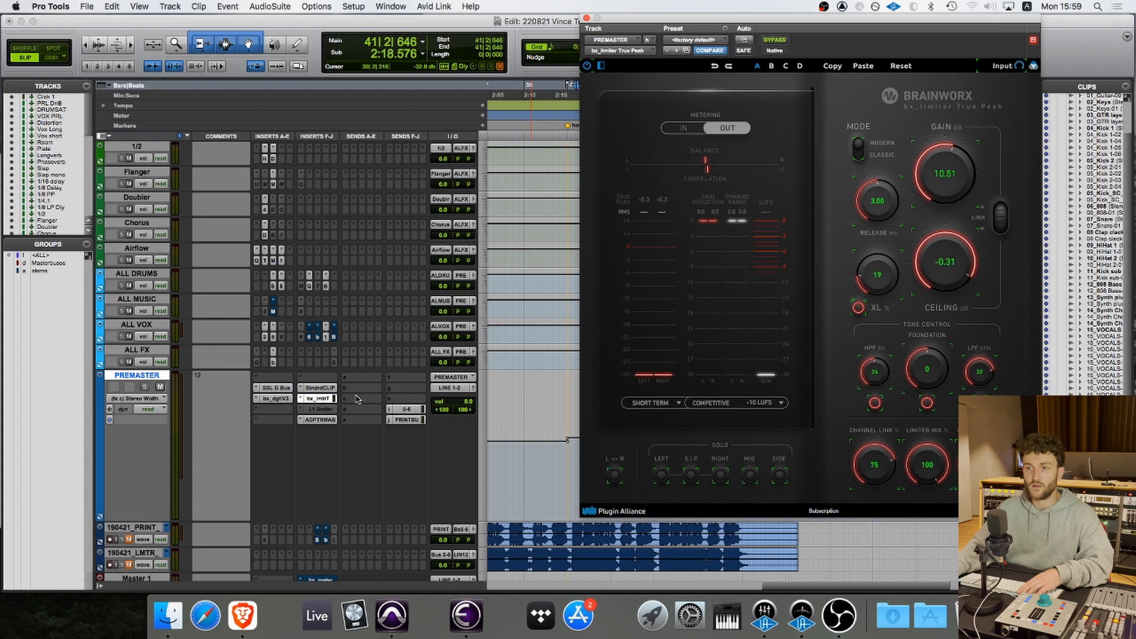
left_click(319, 387)
mouse_move(686, 197)
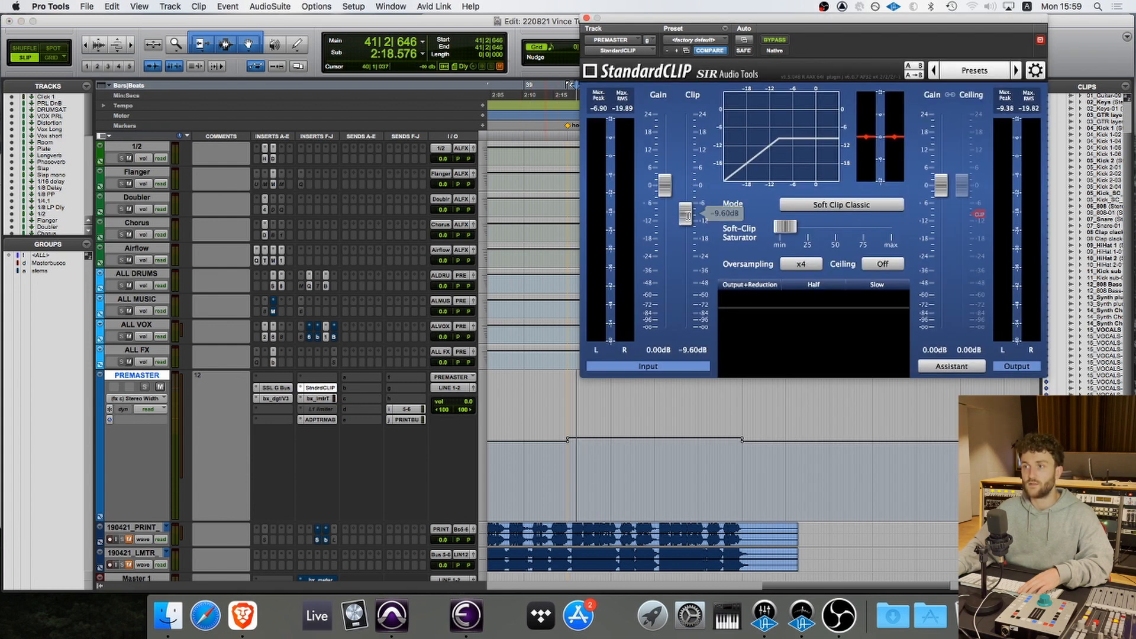
left_click(587, 18)
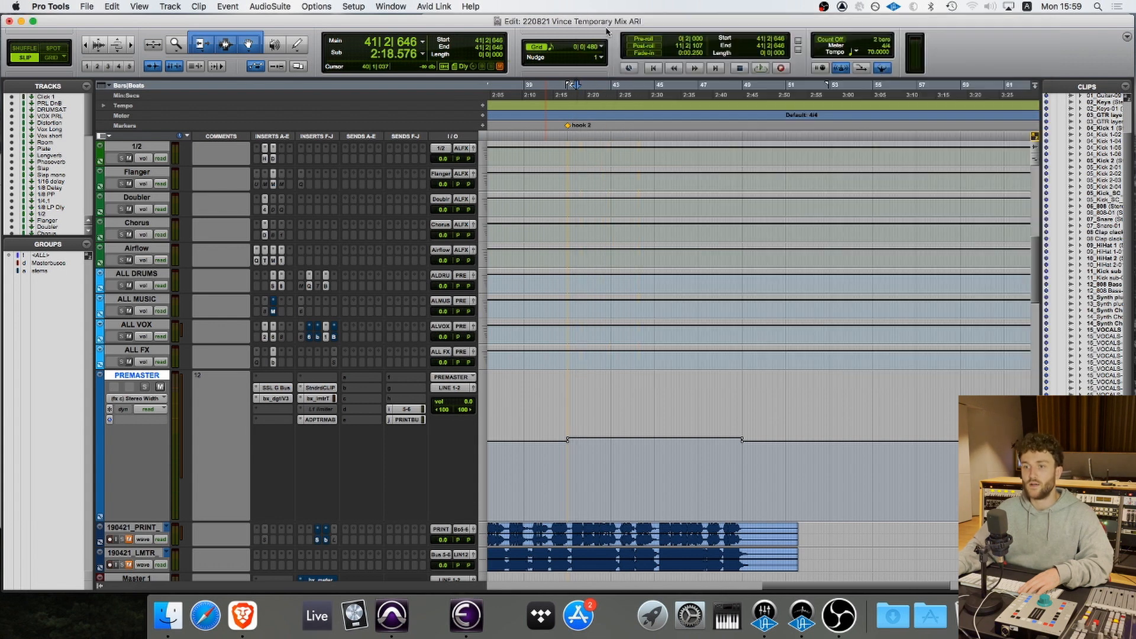
- Open bx_limiter True Peak on PREMASTER and play hook 2 from bar 41 to examine its gain reduction and loudness
left_click(316, 399)
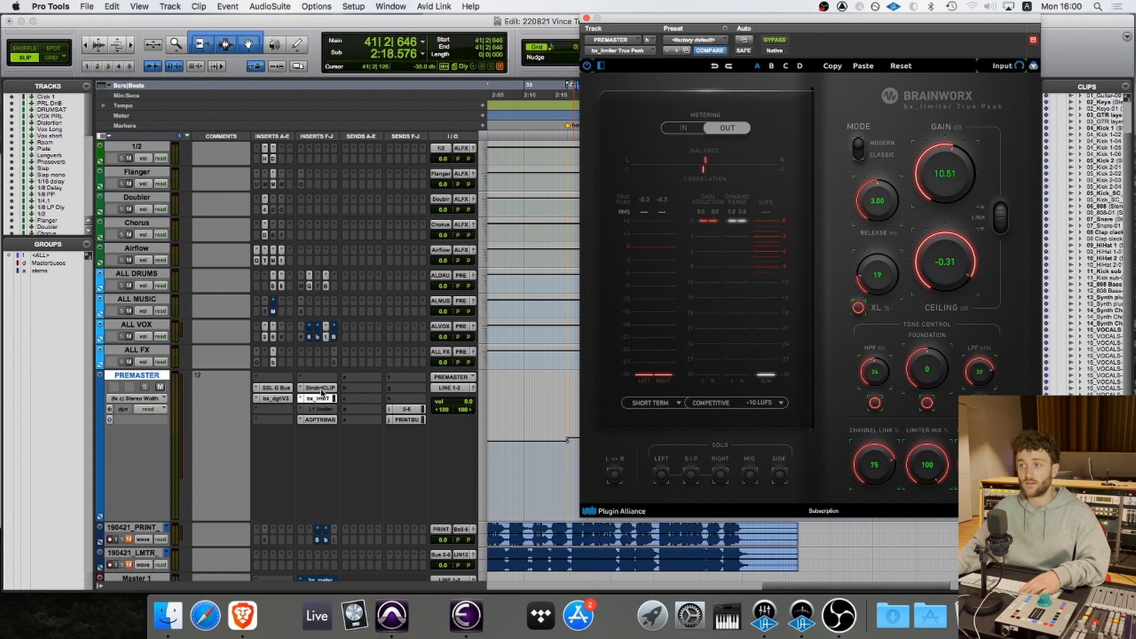
key("space")
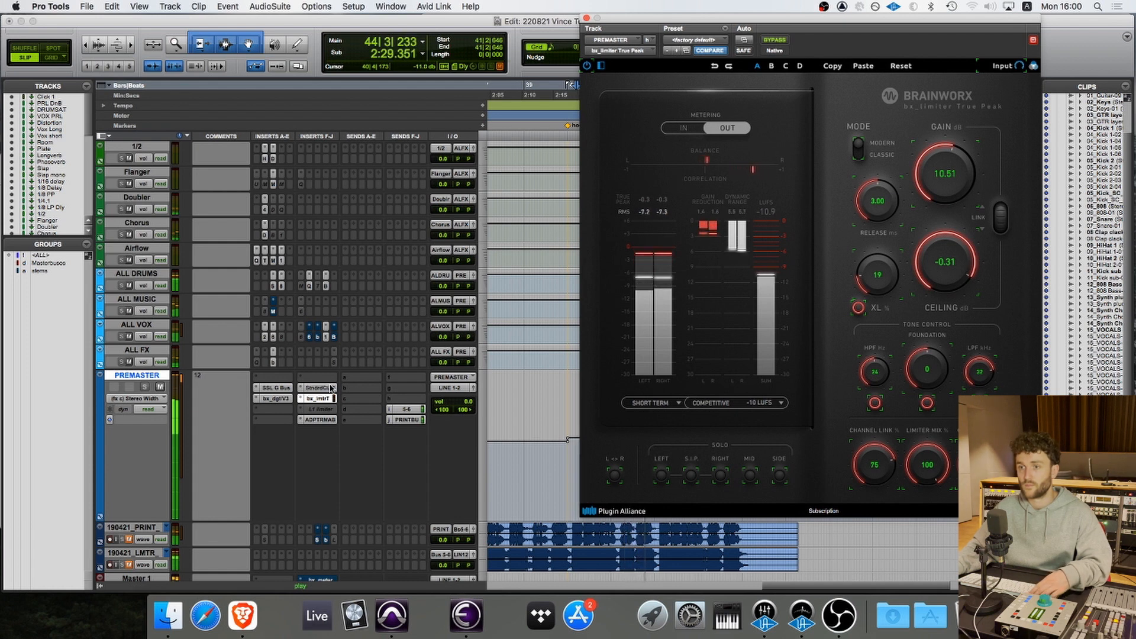
key("space")
key("space")
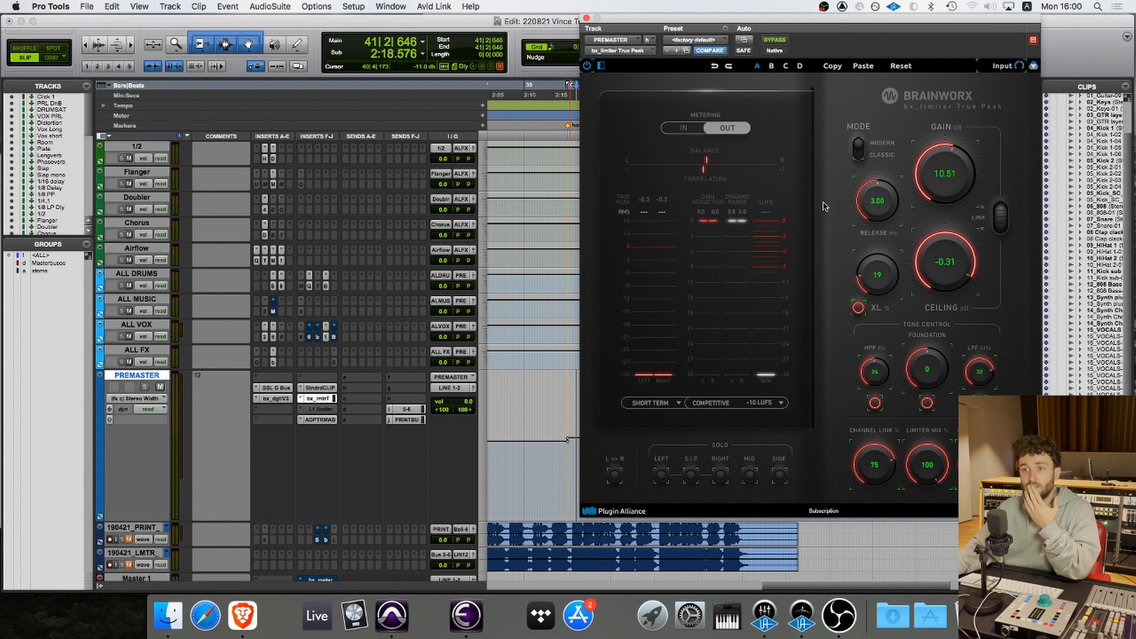
- Alternate between StandardCLIP and bx_limiter True Peak on PREMASTER to review how the clipper feeds the limiter
left_click(320, 388)
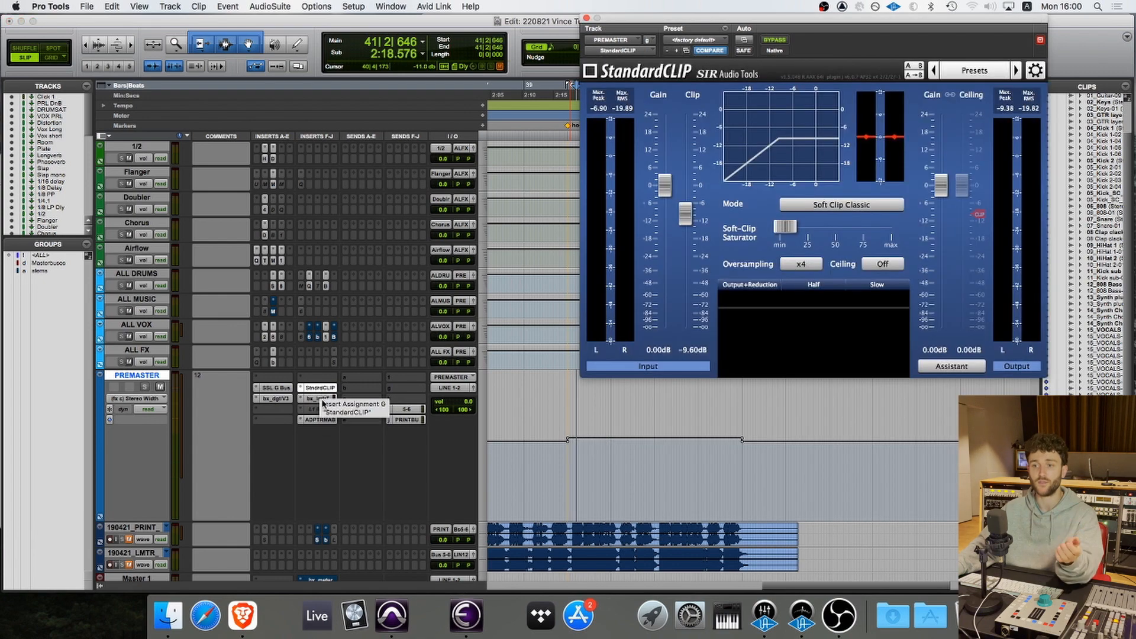
left_click(324, 399)
left_click(320, 389)
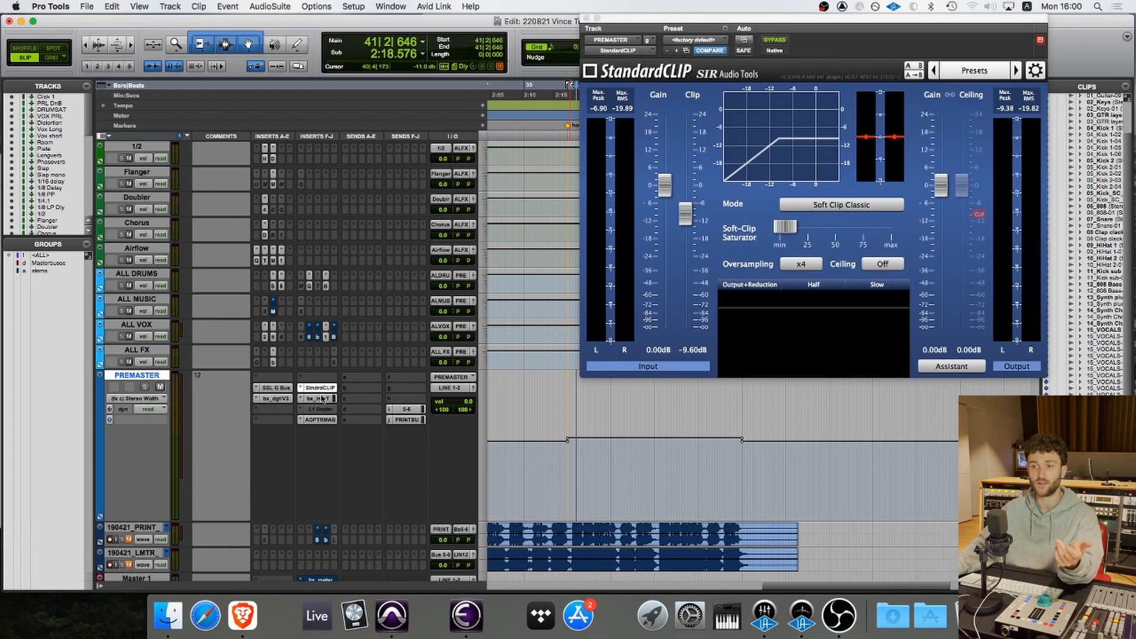
left_click(323, 399)
left_click(323, 399)
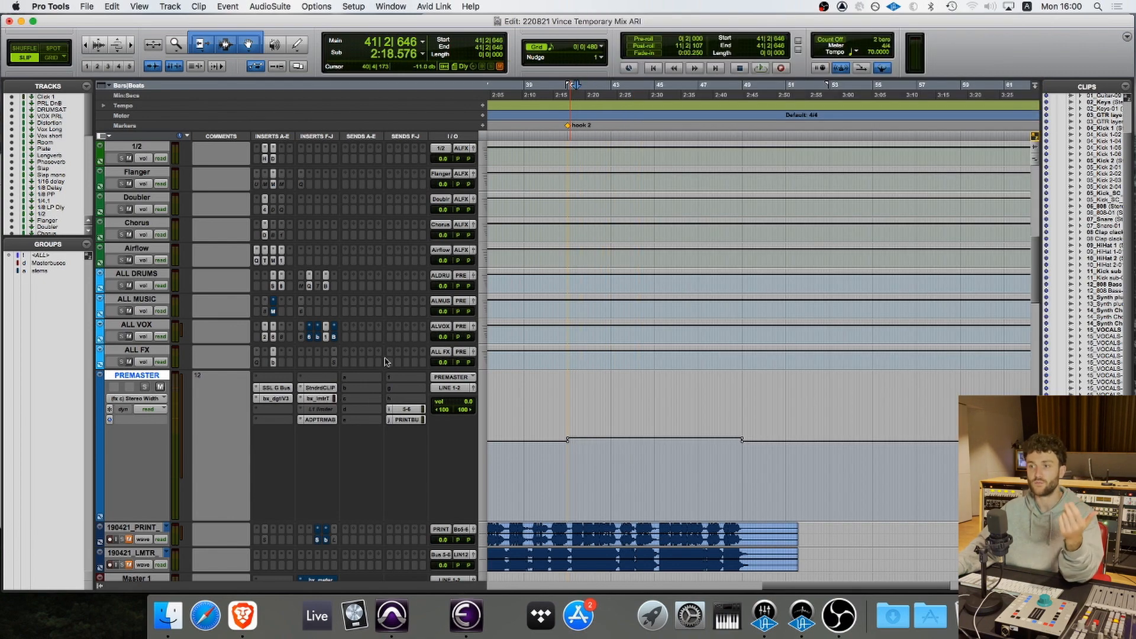
left_click(321, 389)
left_click(323, 399)
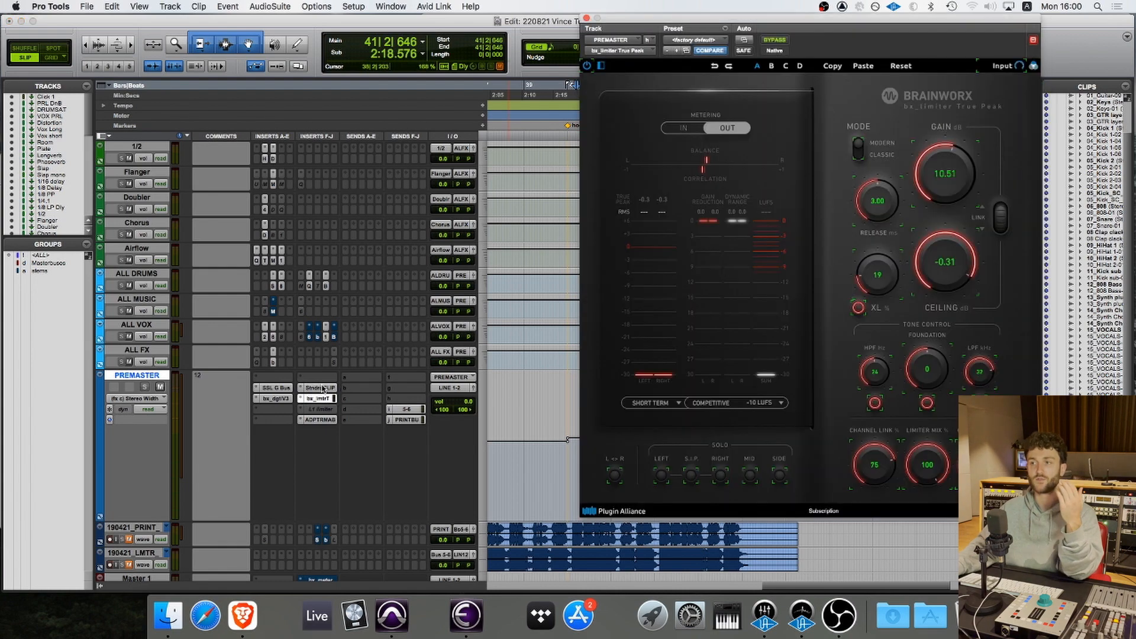
left_click(320, 388)
left_click(322, 398)
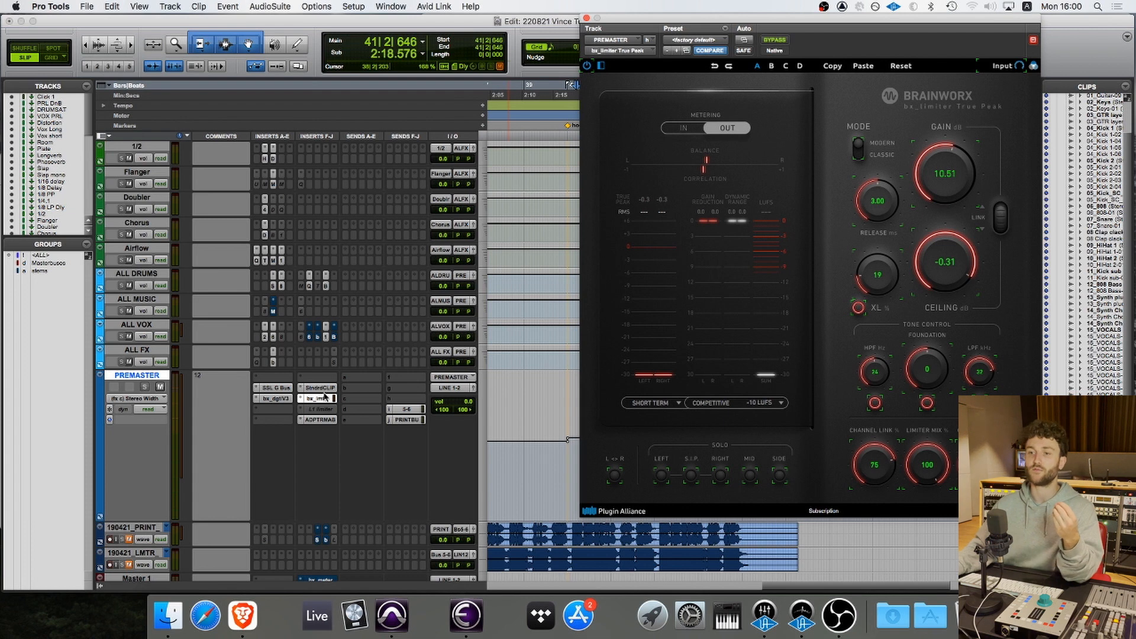
left_click(323, 398)
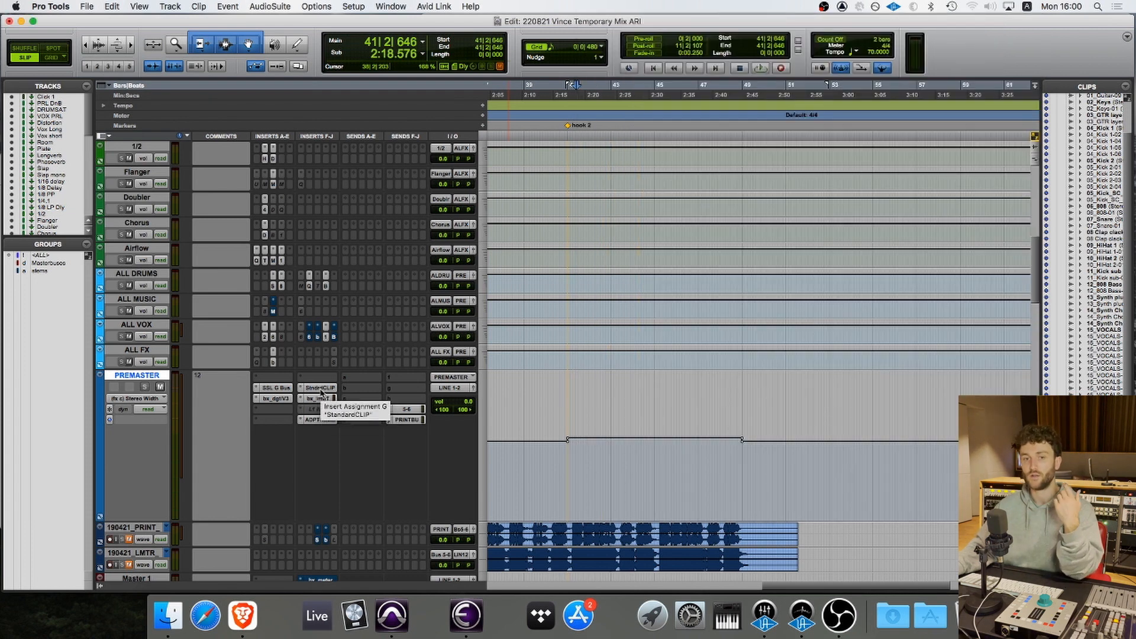
left_click(321, 391)
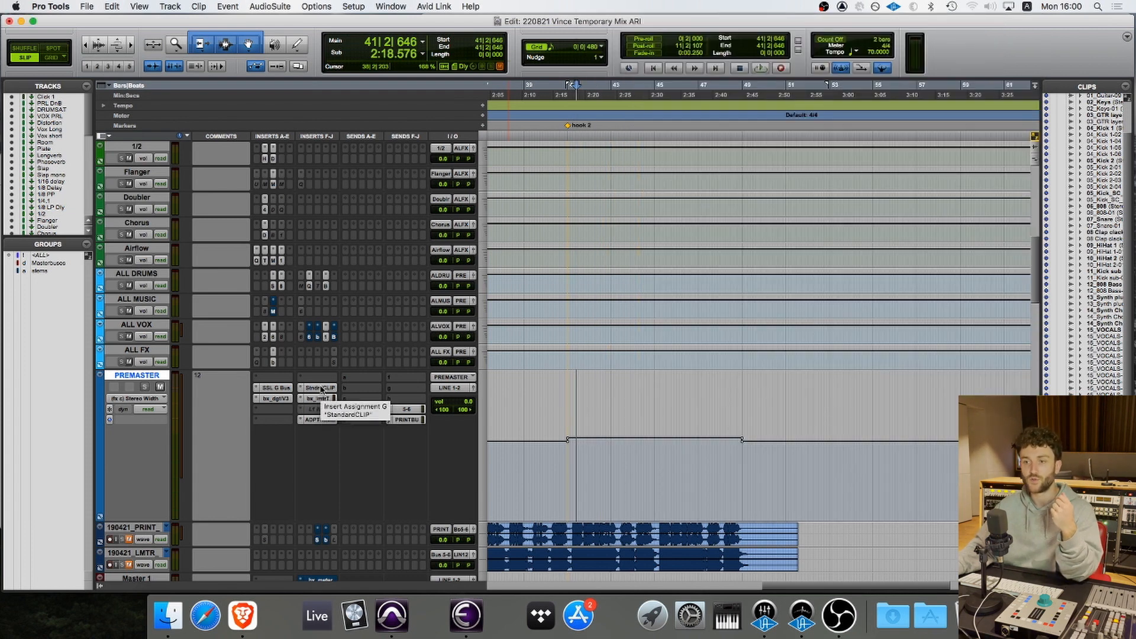
- Review the PREMASTER limiting chain by switching between StandardCLIP, bx_limiter True Peak and the inactive L1 limiter, ending with the plug-in window closed
left_click(320, 398)
left_click(320, 388)
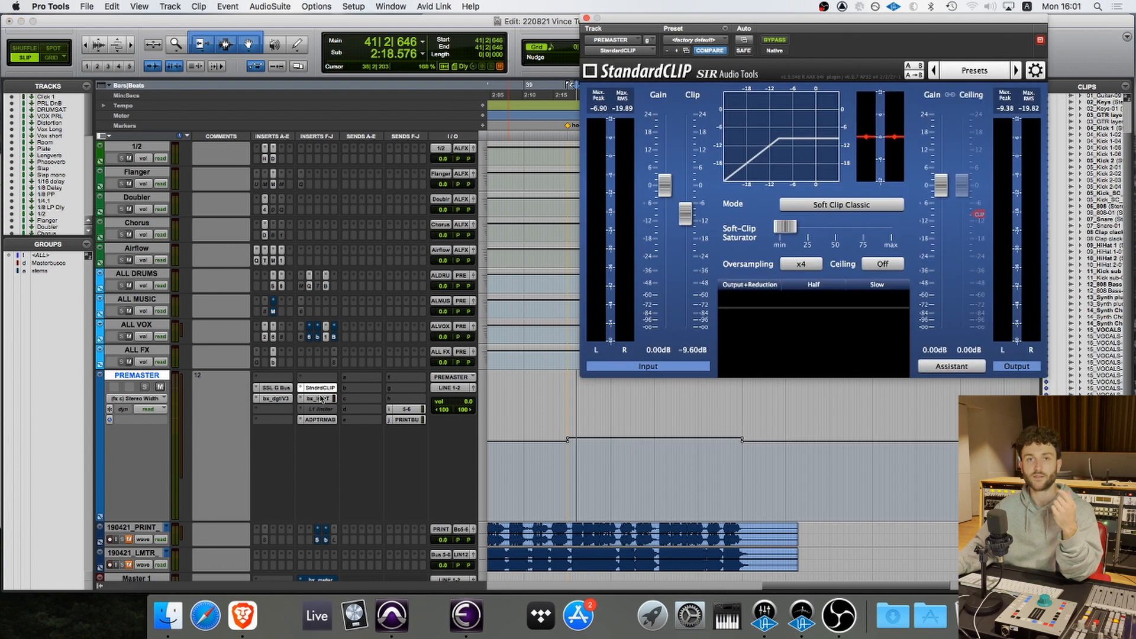
left_click(320, 398)
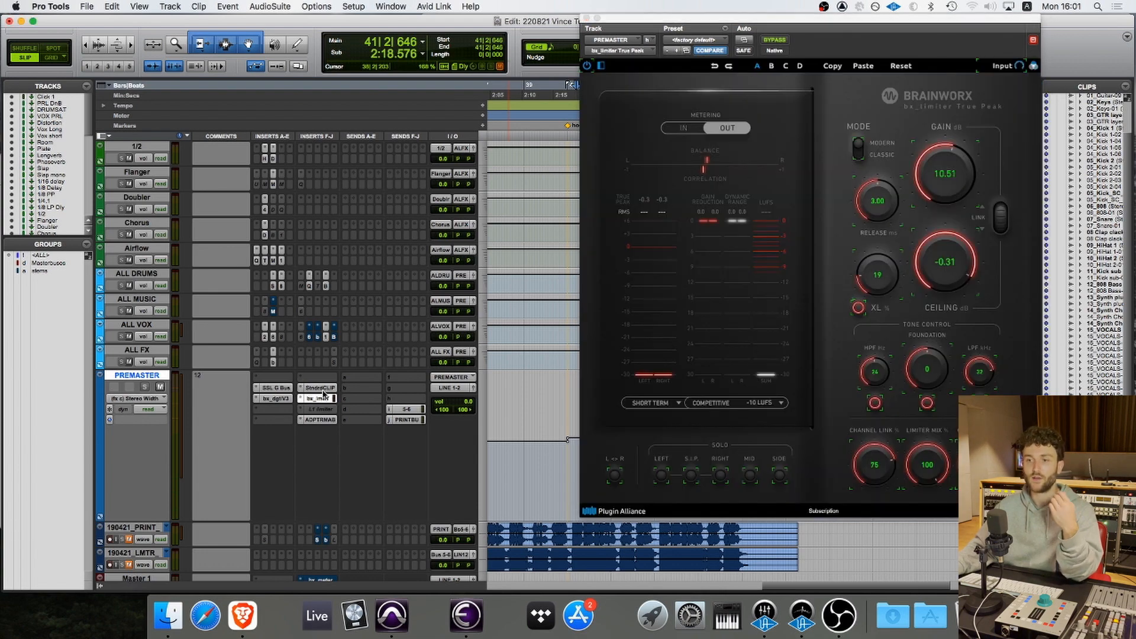
left_click(320, 387)
left_click(320, 398)
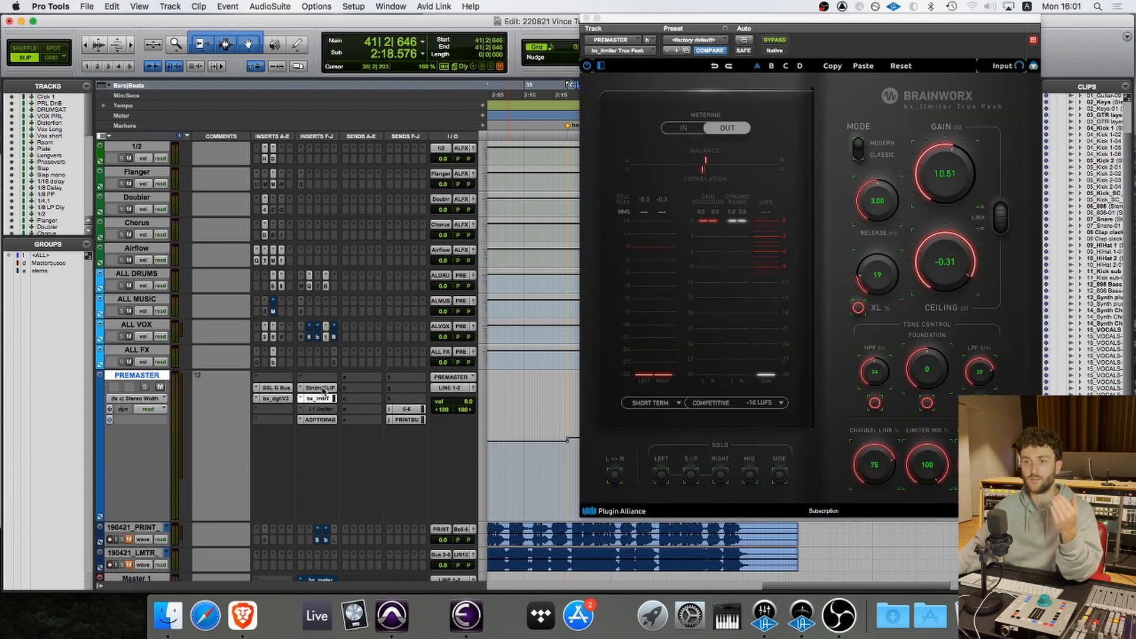
left_click(320, 387)
left_click(319, 408)
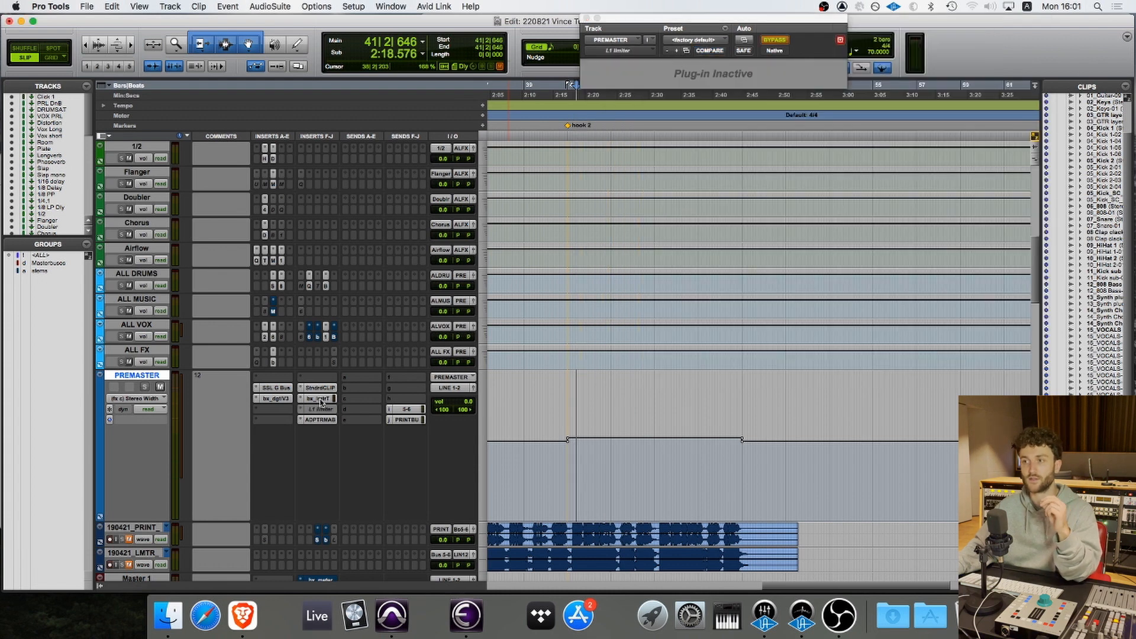
left_click(320, 398)
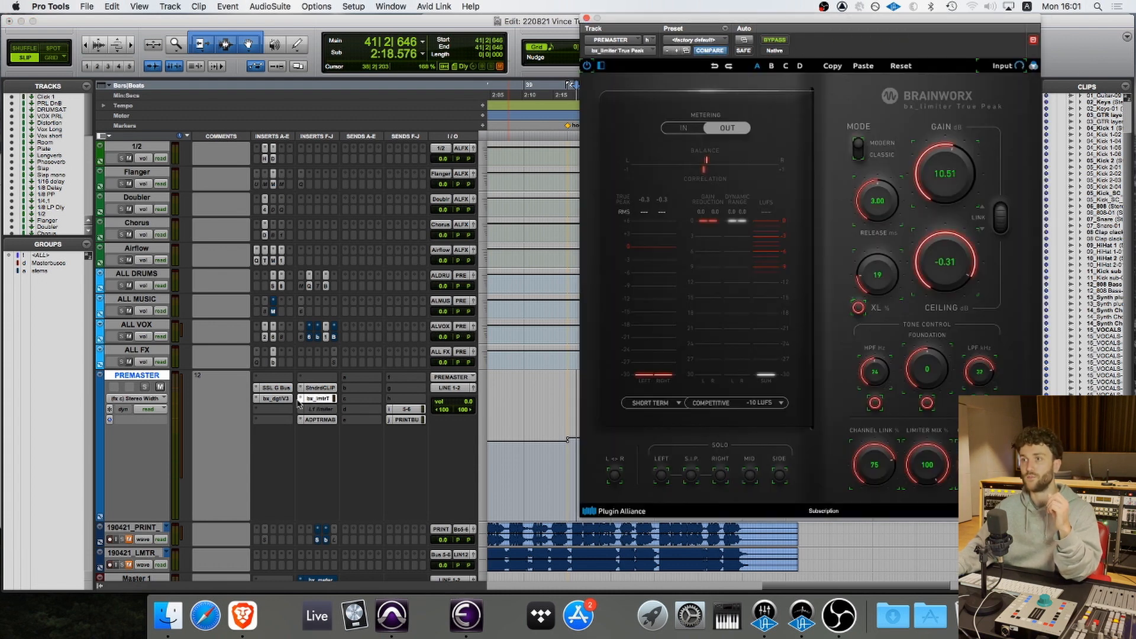
left_click(586, 18)
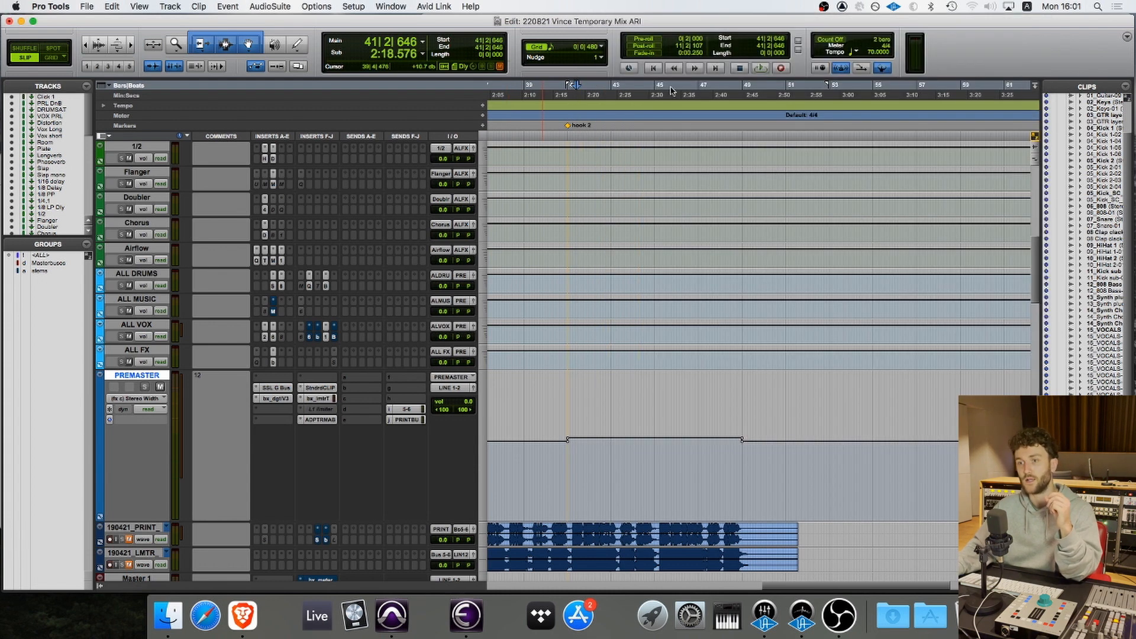
- Open ADPTR MetricAB on PREMASTER and reposition its window so the PREMASTER and Master 1 inserts stay uncovered
left_click(325, 426)
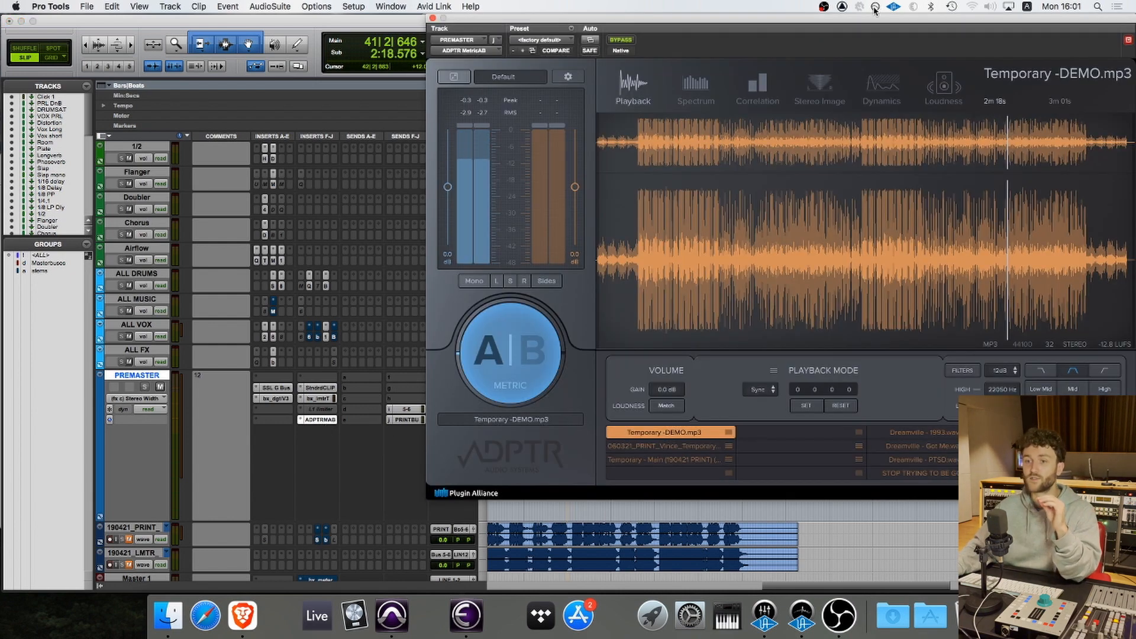
left_click_drag(880, 19, 799, 29)
scroll(296, 376, "down", 1)
scroll(296, 377, "down", 3)
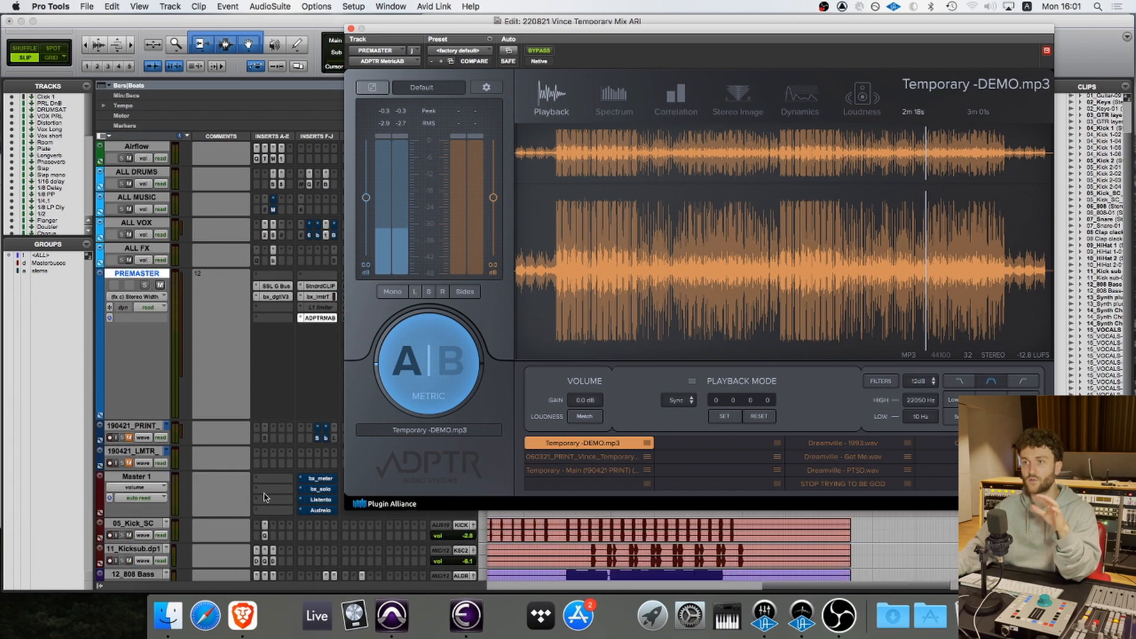
left_click_drag(605, 27, 574, 21)
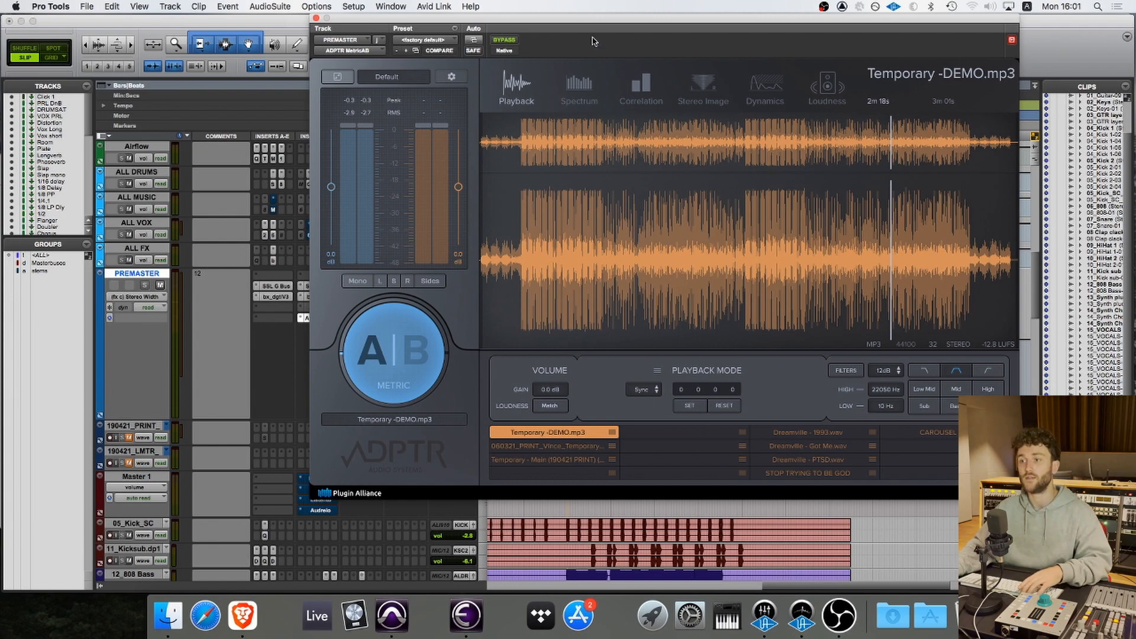
left_click_drag(594, 22, 644, 32)
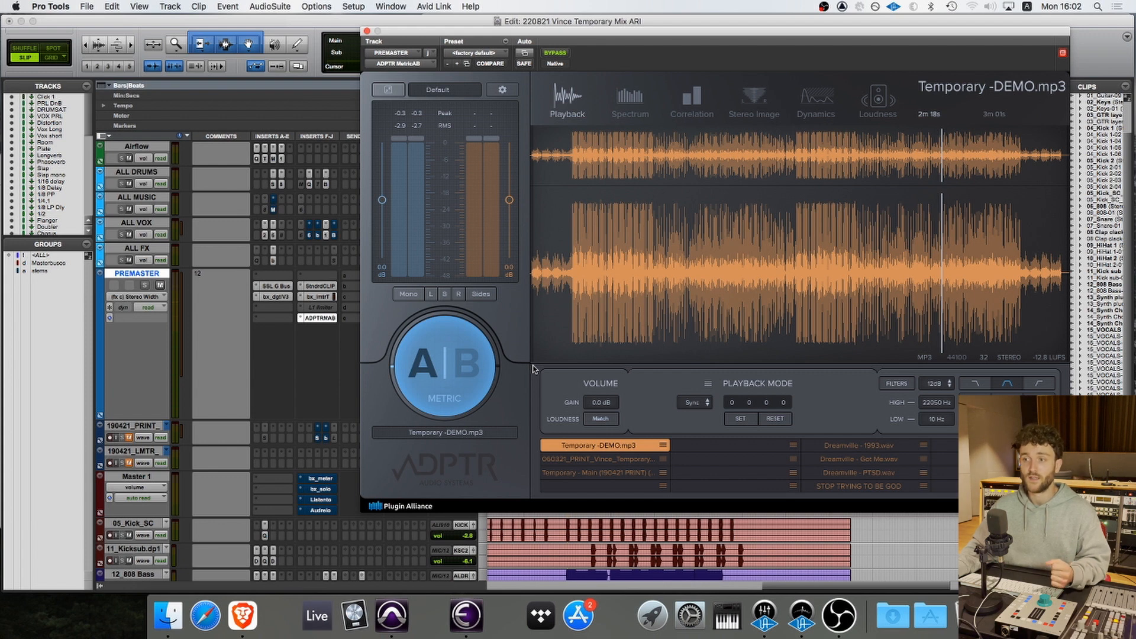
- Compare the Temporary -DEMO.mp3 reference with the current mix in MetricAB during hook 2 playback, then replay the hook on the mix
left_click(444, 362)
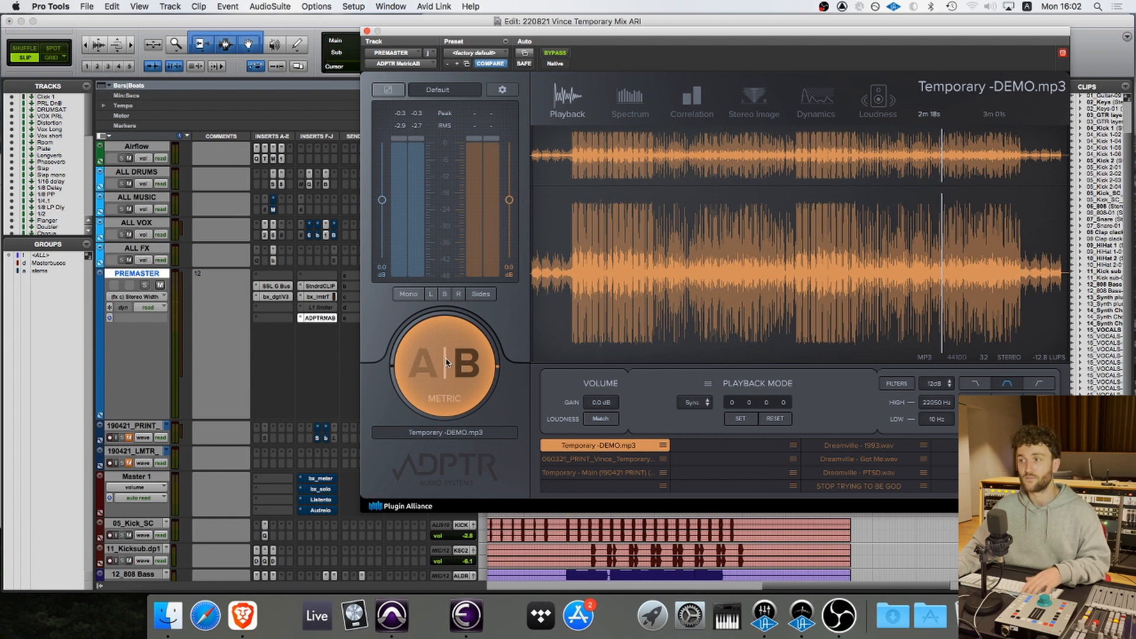
key("space")
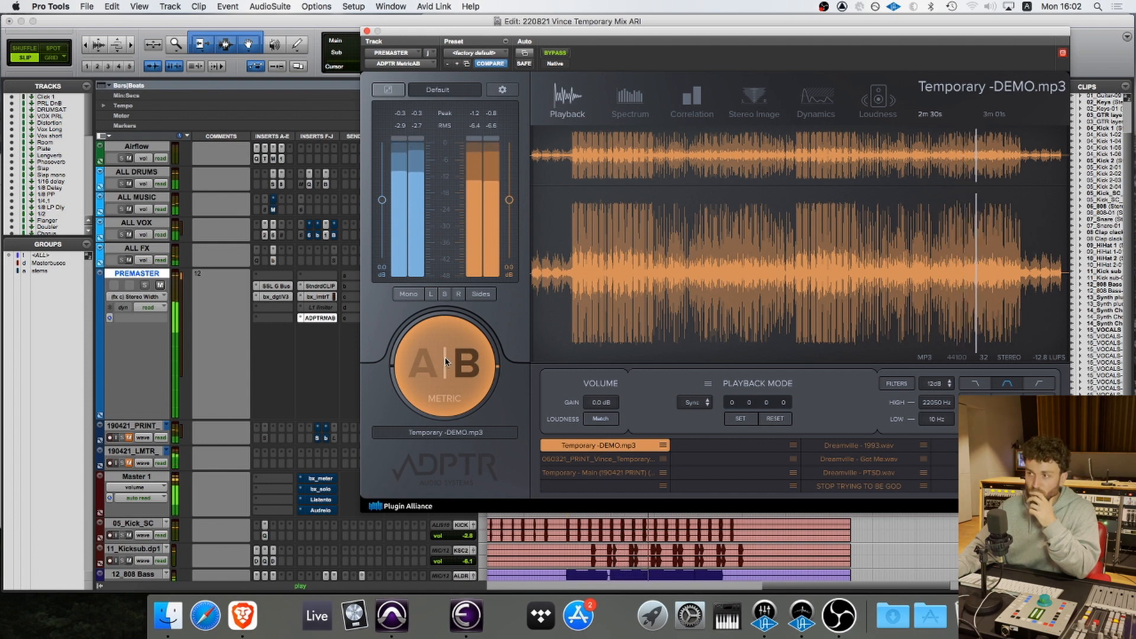
left_click(445, 363)
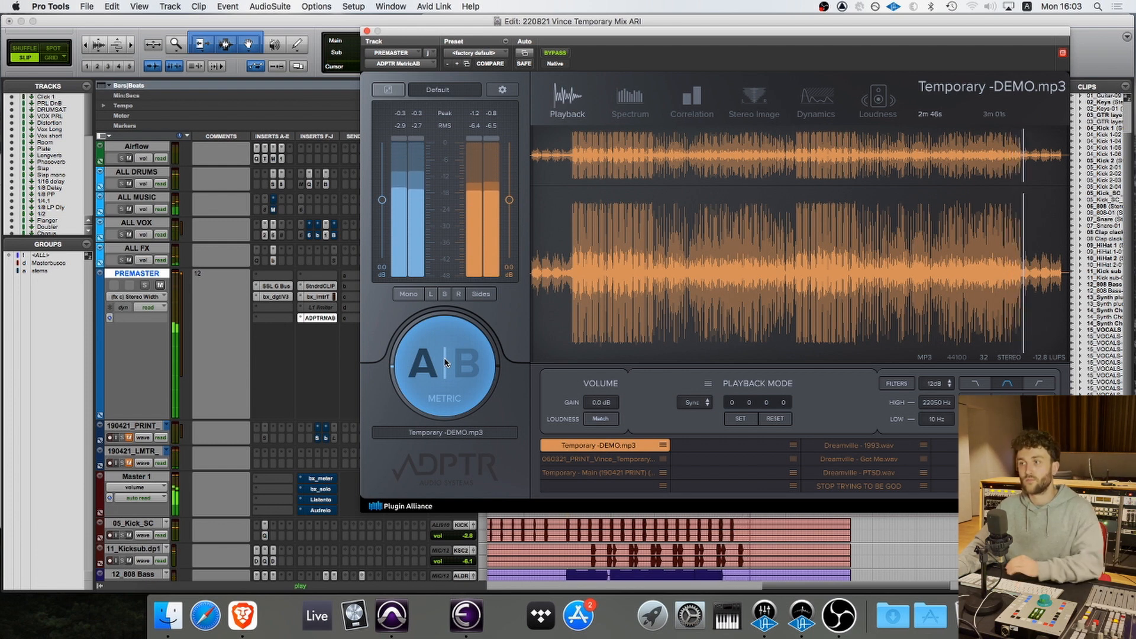
key("space")
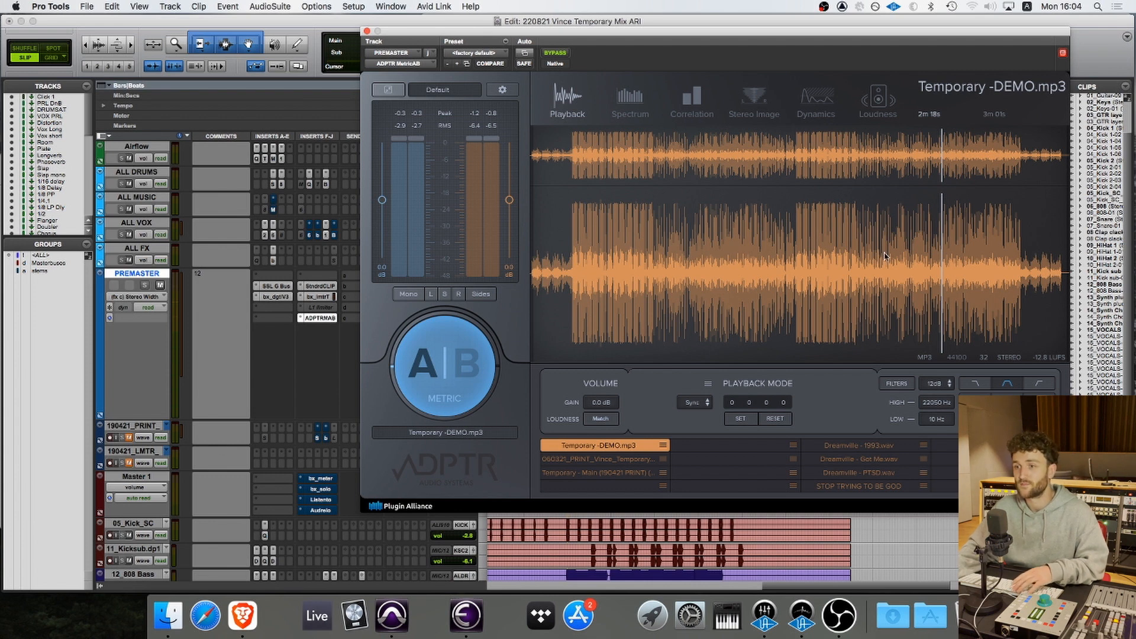
key("space")
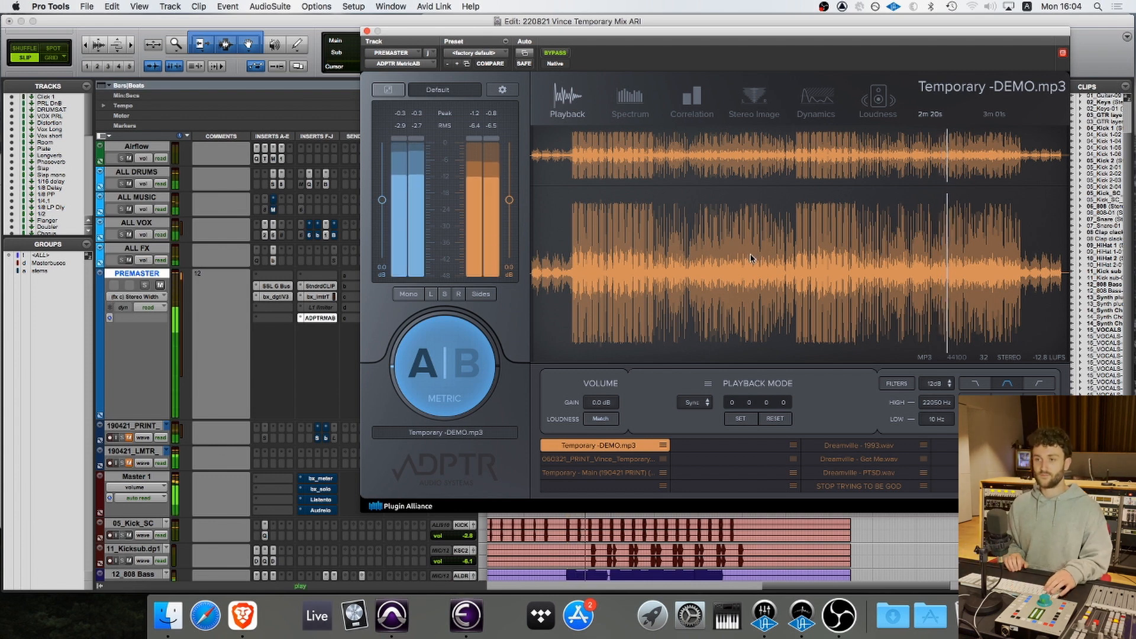